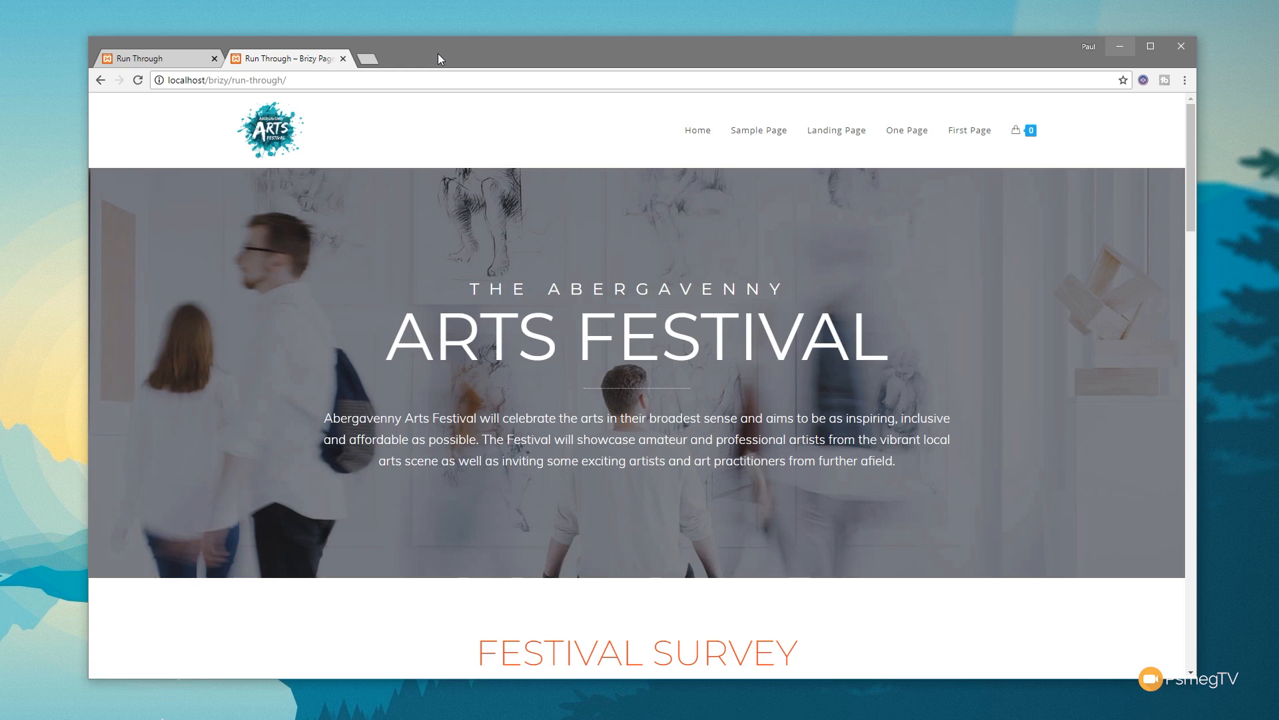
# Examine the finished Run Through page from the Arts Festival hero section down to the festival news cards
pyautogui.scroll(-4, 637, 315)
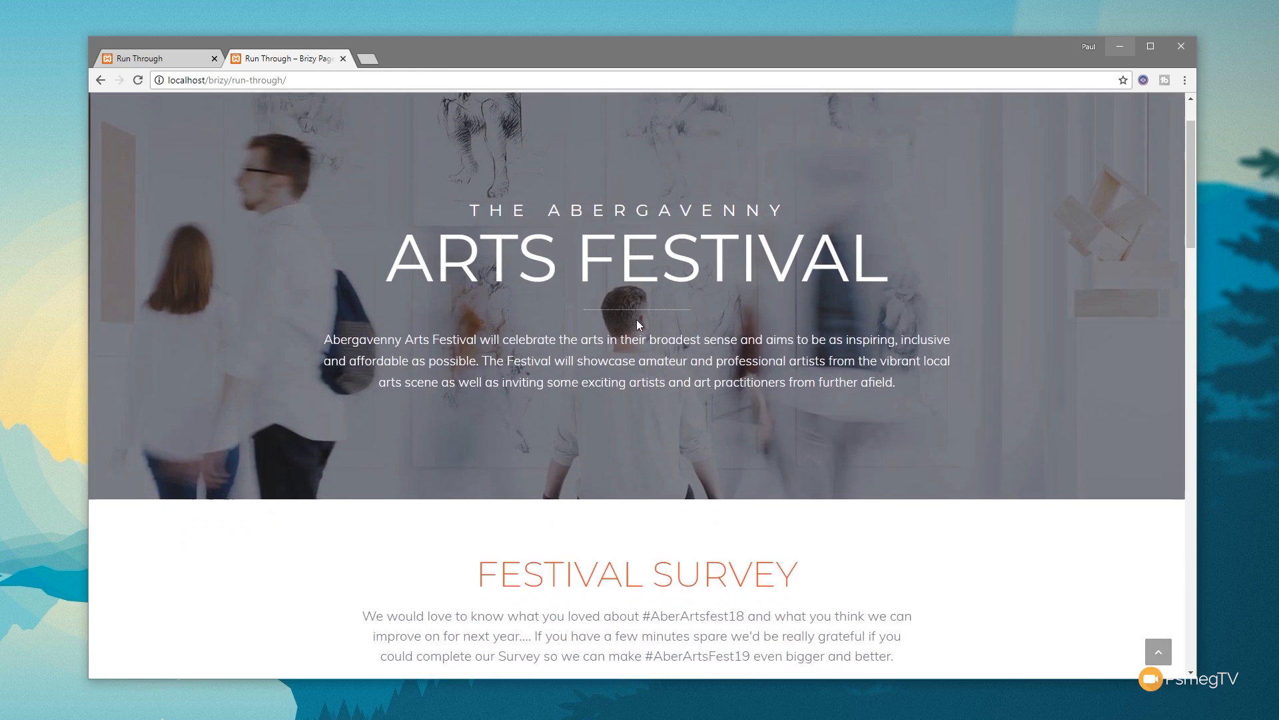
pyautogui.scroll(-5, 601, 324)
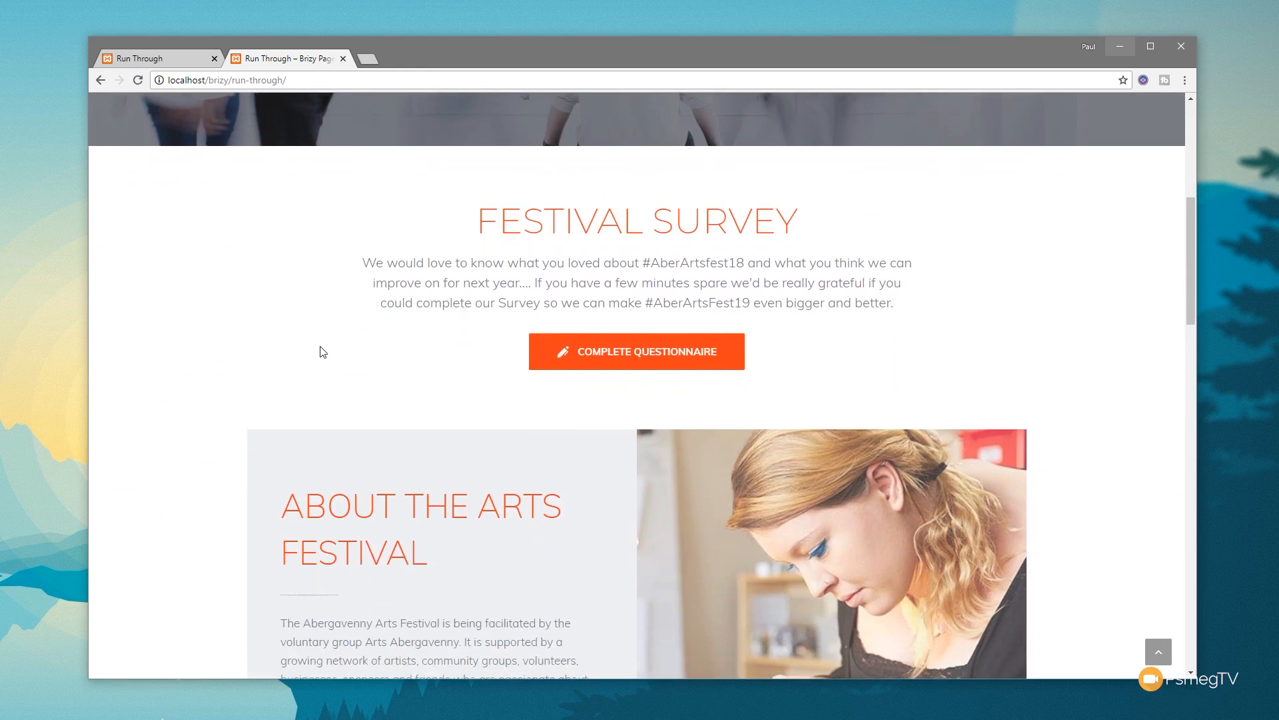
pyautogui.scroll(-6, 259, 343)
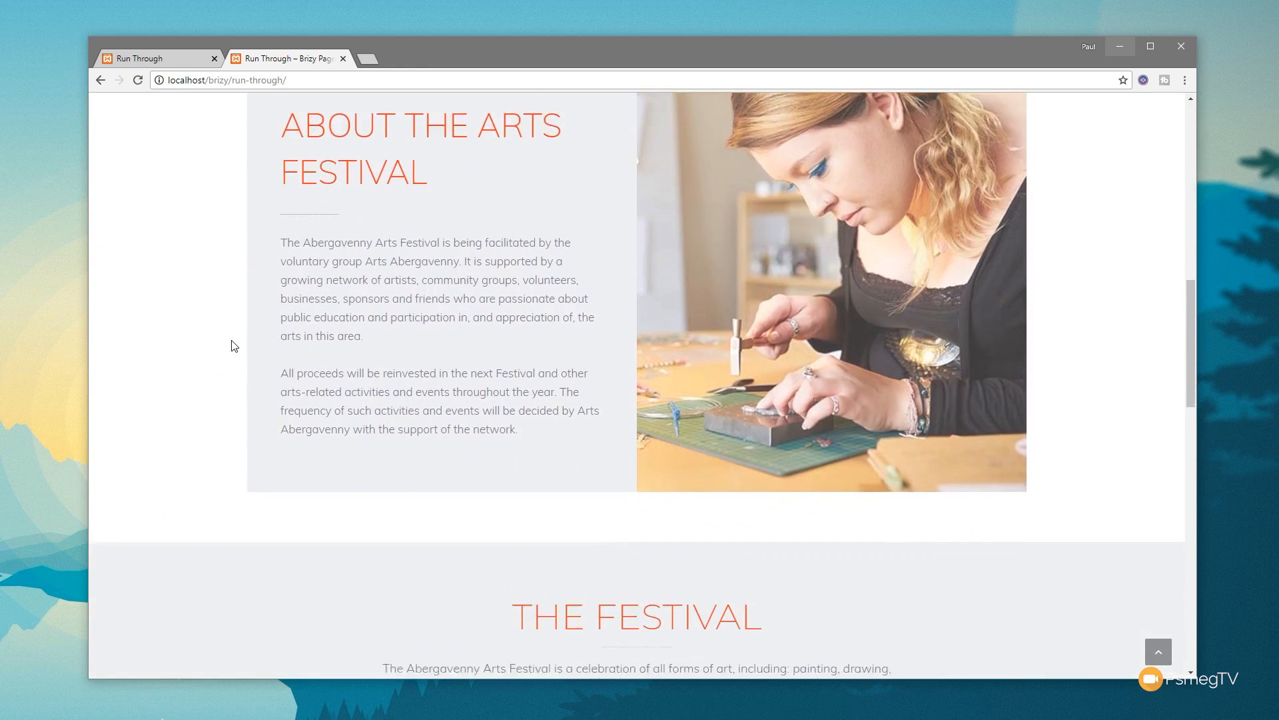
pyautogui.scroll(-6, 234, 346)
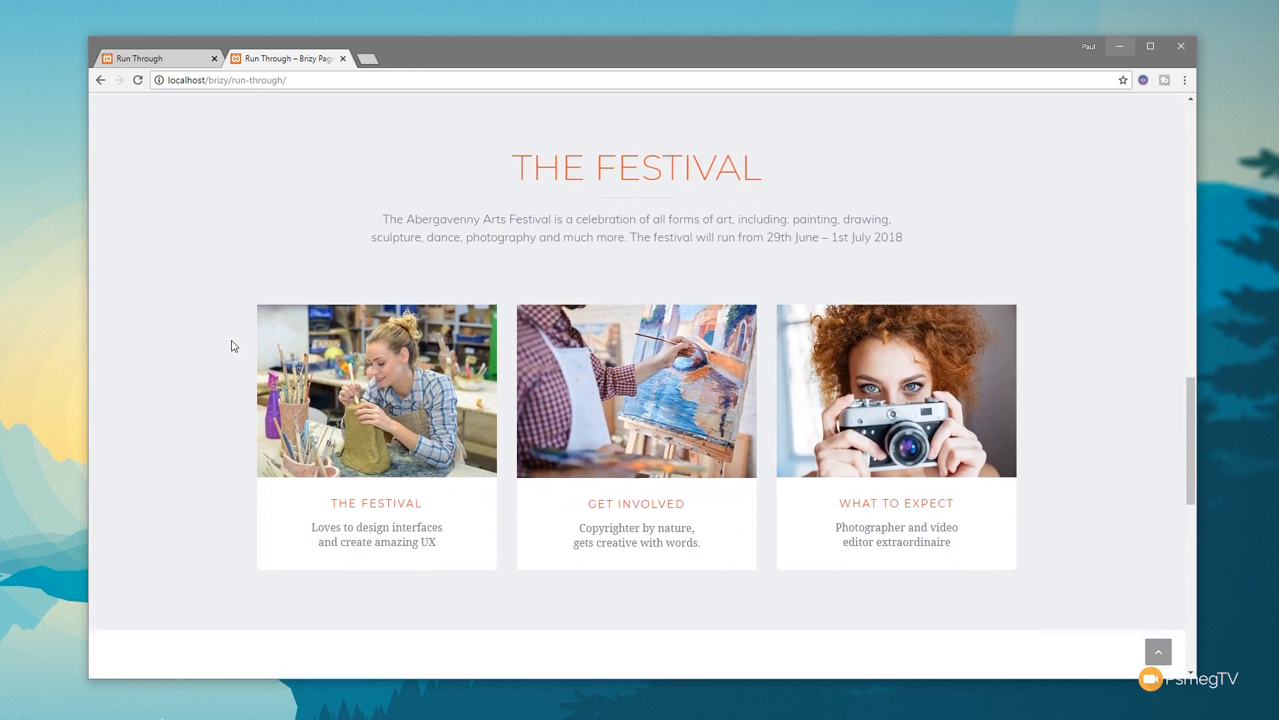
pyautogui.scroll(-5, 233, 345)
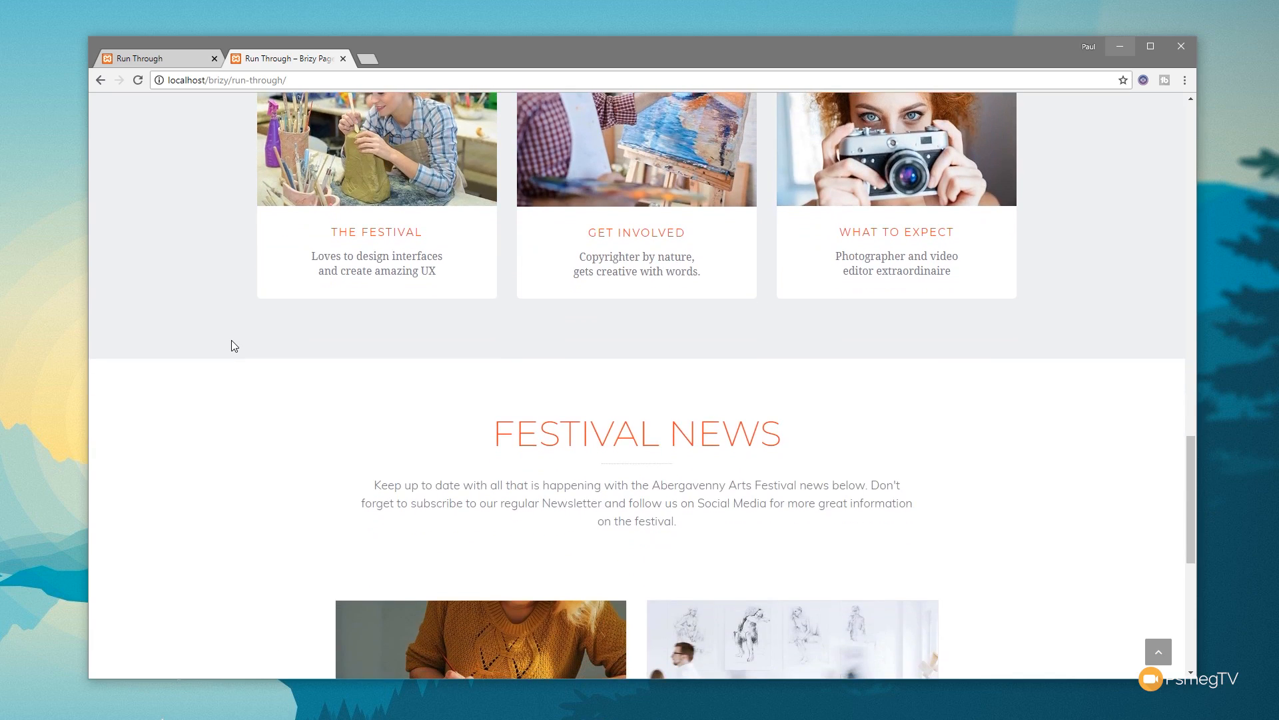
pyautogui.scroll(-4, 234, 345)
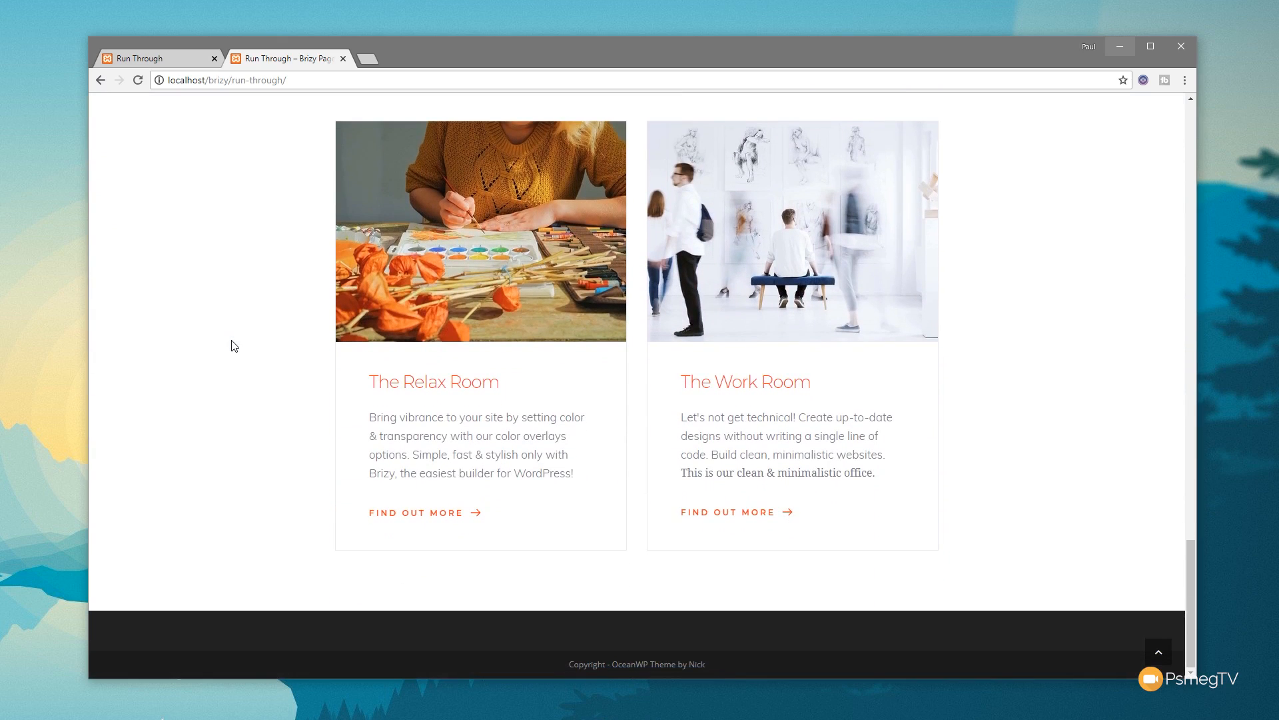
pyautogui.scroll(20, 234, 345)
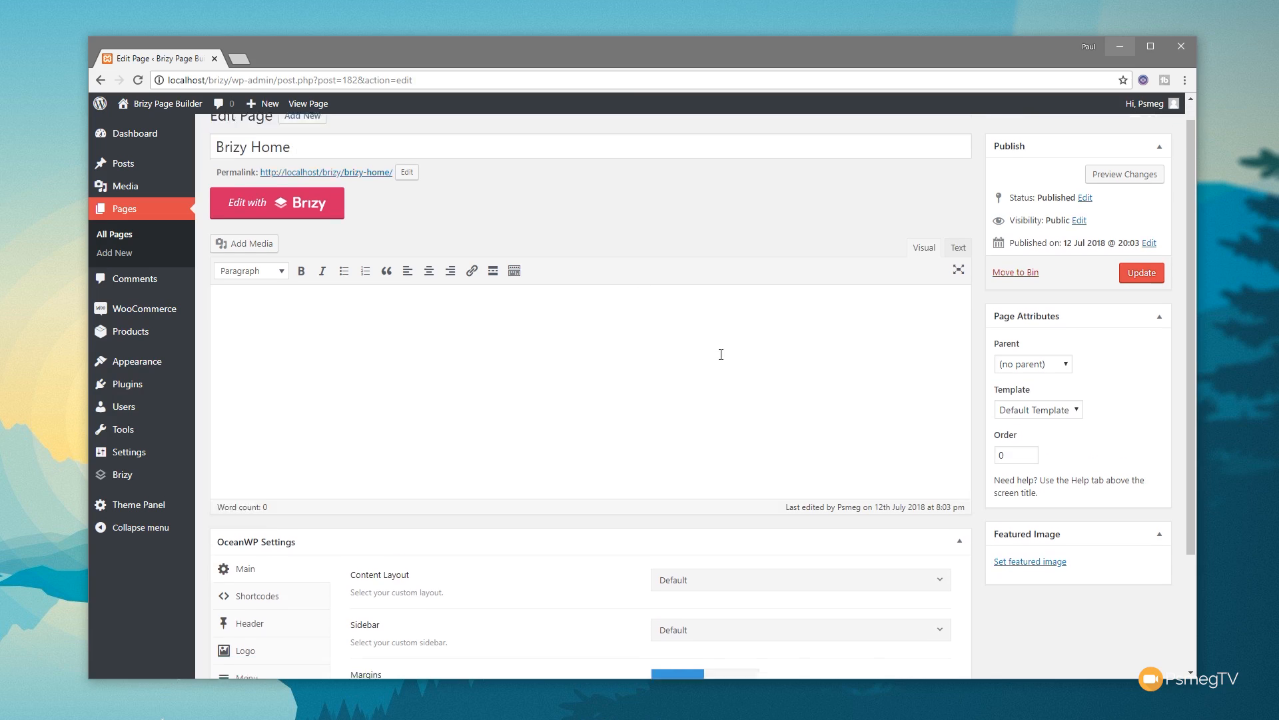
# In the Brizy Home page's OceanWP settings, choose the 100% Full Width content layout and disable margins, saving the page
pyautogui.scroll(-3, 719, 353)
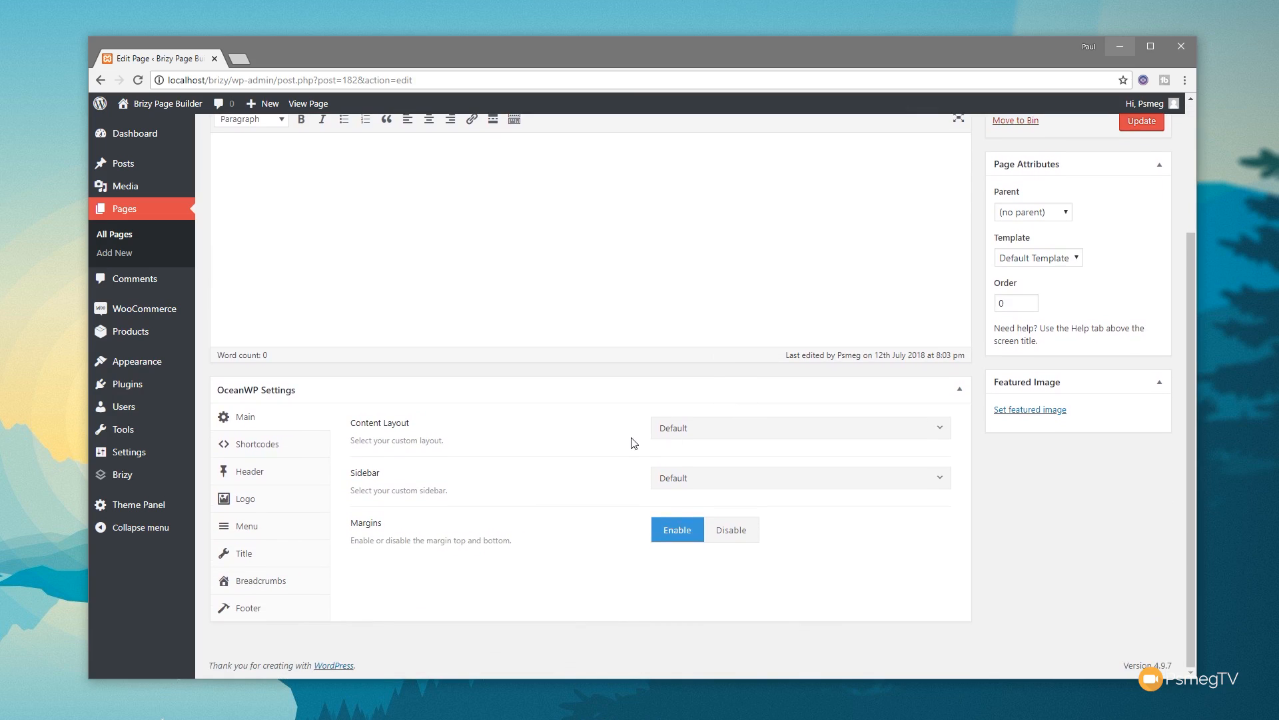
pyautogui.click(735, 434)
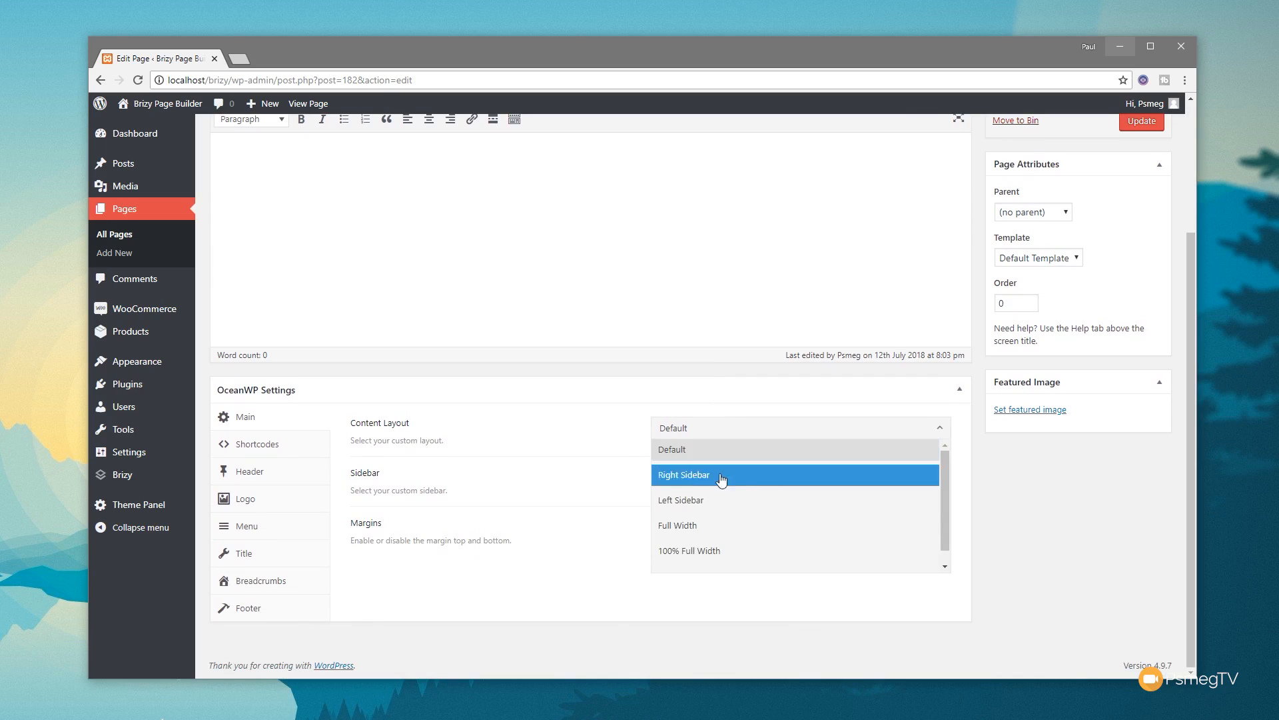
pyautogui.click(711, 555)
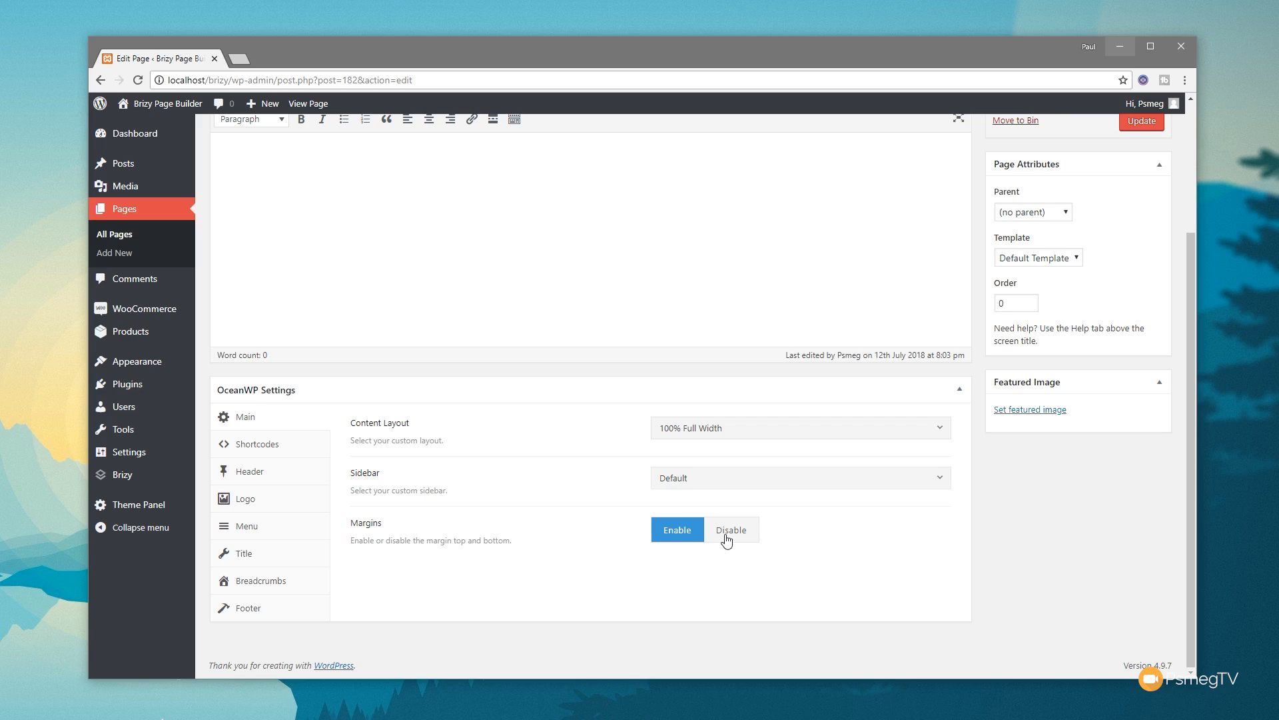
pyautogui.click(726, 540)
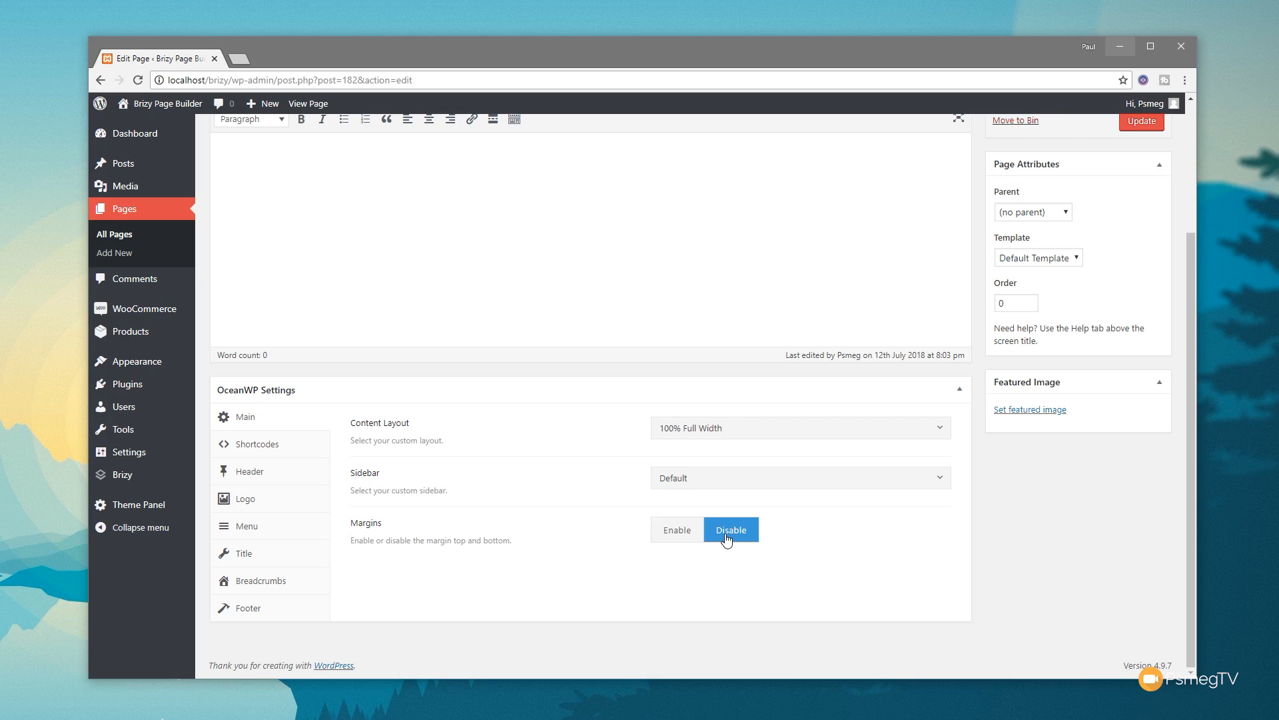
pyautogui.scroll(3, 1020, 524)
pyautogui.click(1131, 300)
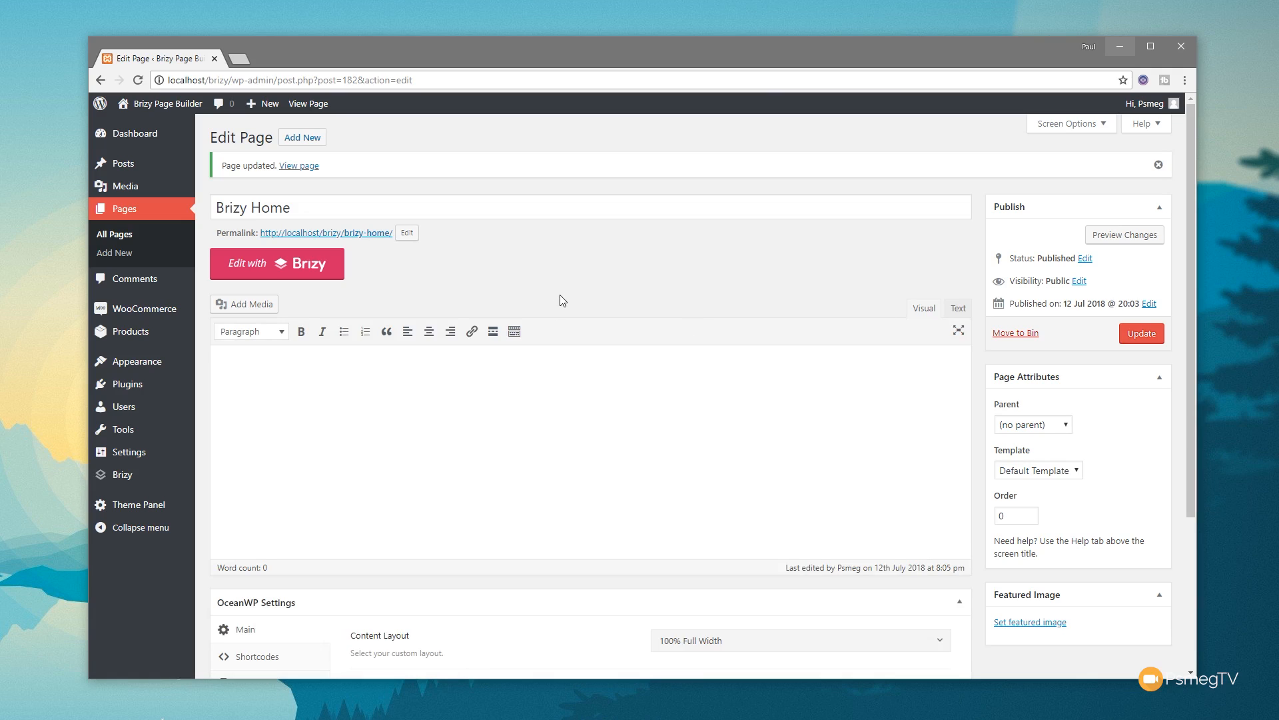
# Open the Brizy Home page in the Brizy builder and set its page template to Default
pyautogui.click(297, 275)
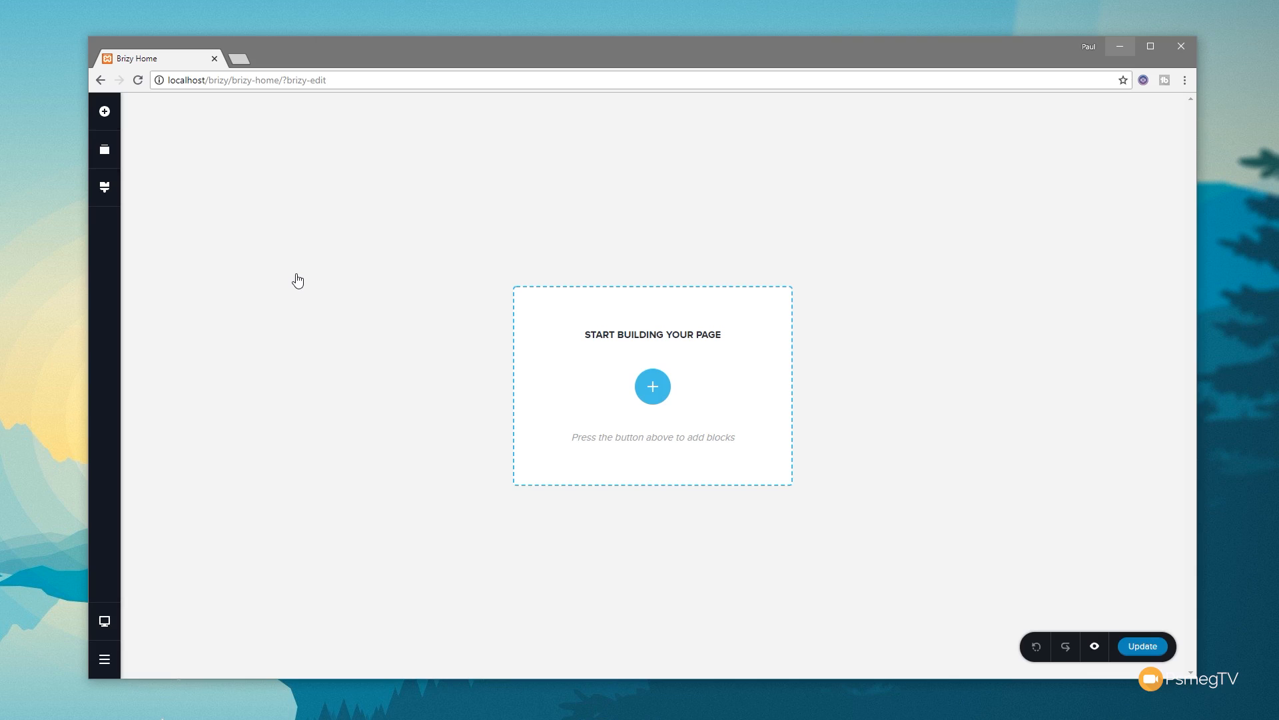
pyautogui.click(105, 668)
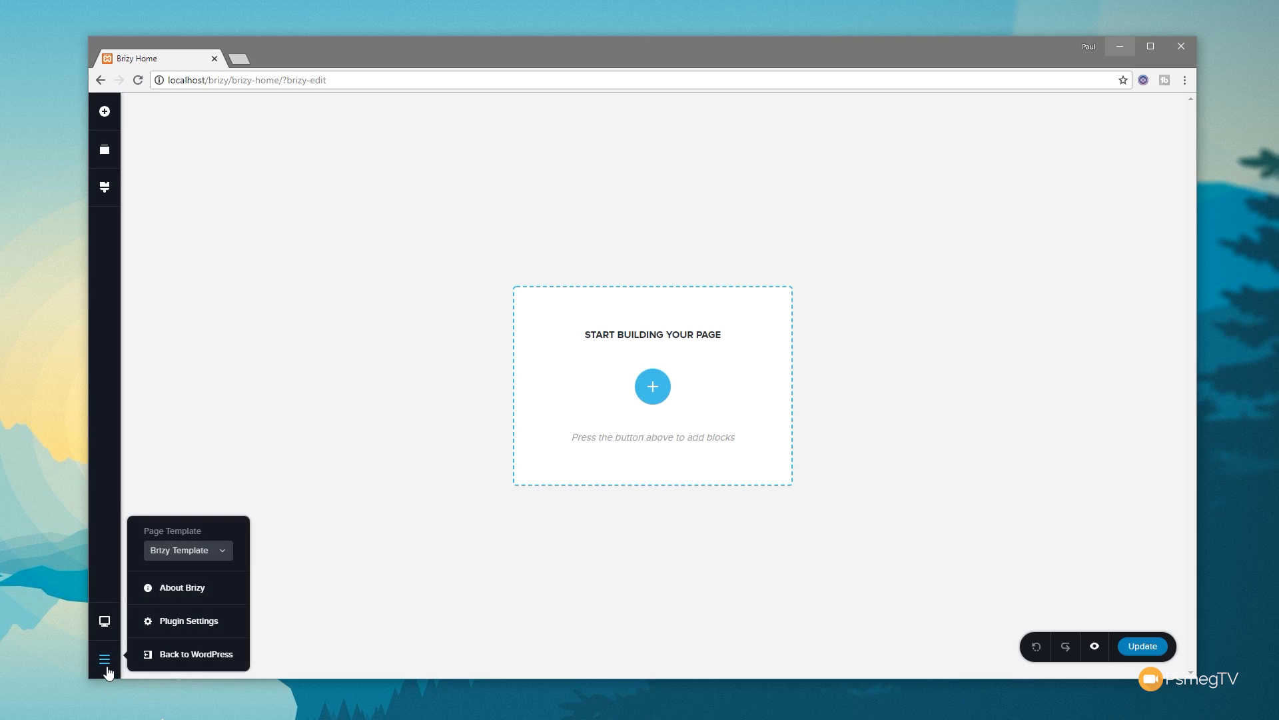
pyautogui.click(175, 552)
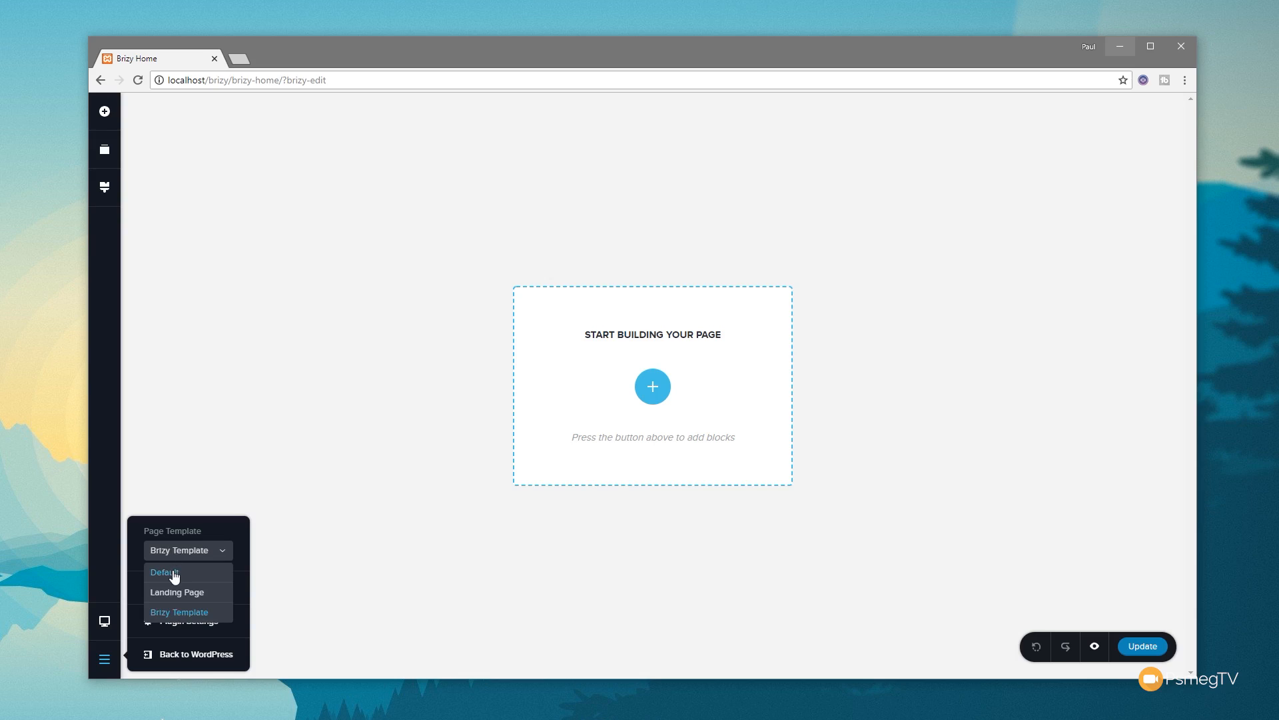
pyautogui.click(175, 574)
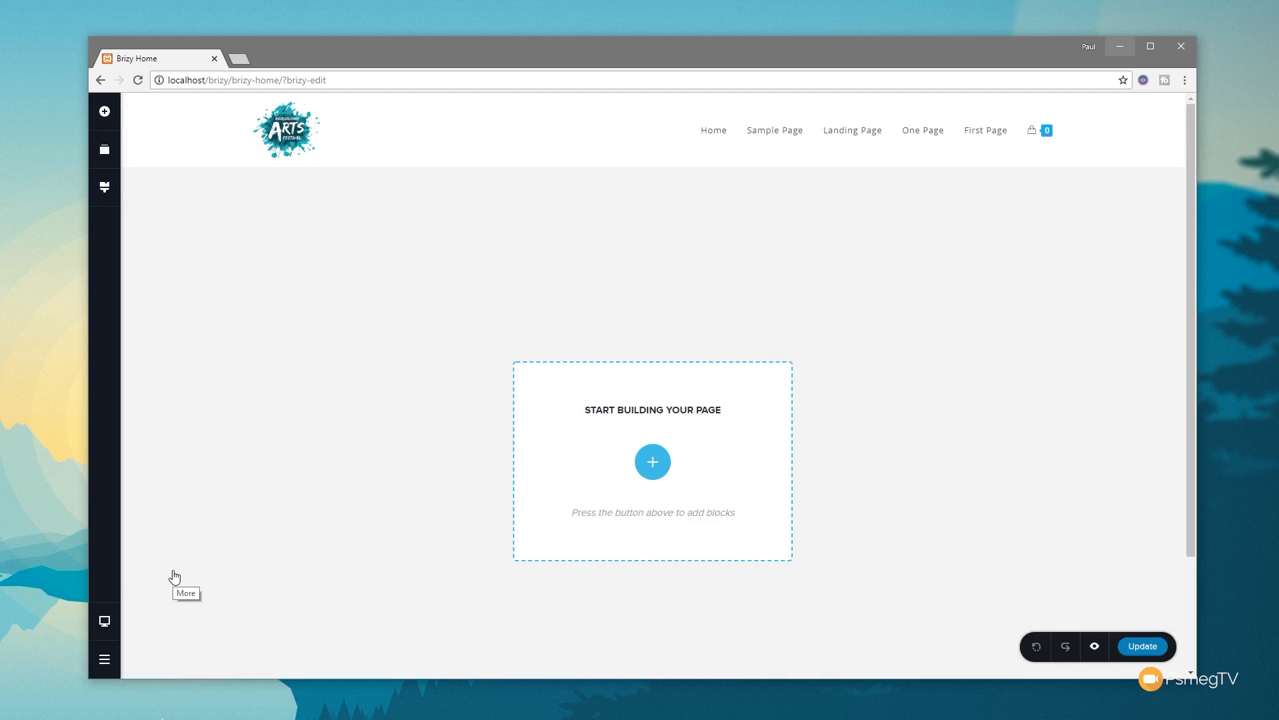
pyautogui.scroll(-3, 262, 393)
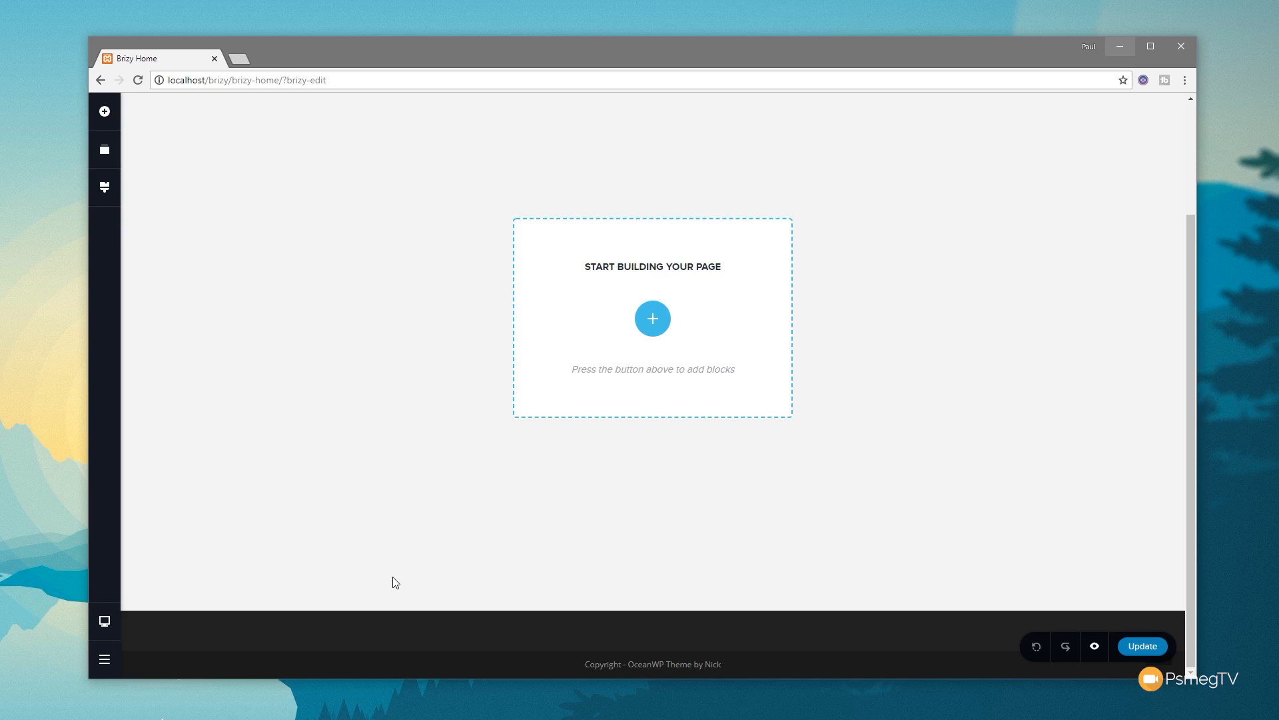
pyautogui.scroll(3, 339, 513)
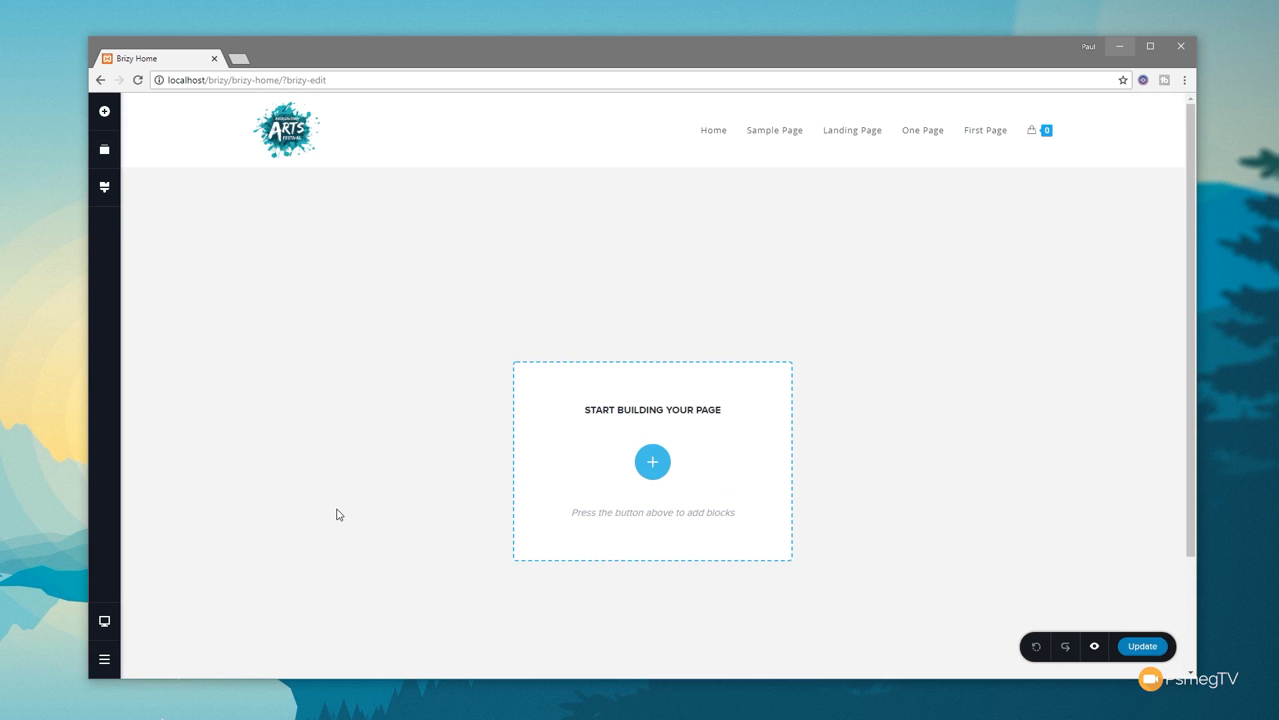
# Look over the block library with its category list and the set of available page elements
pyautogui.click(651, 485)
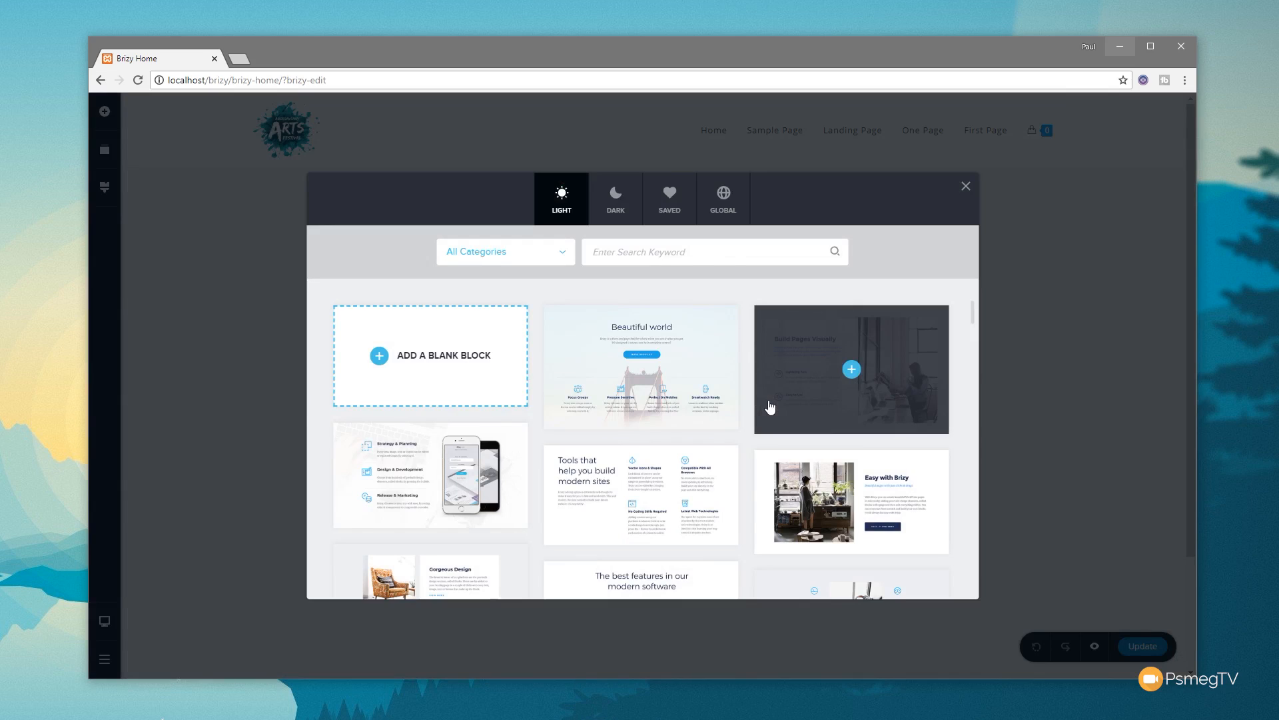
pyautogui.click(569, 255)
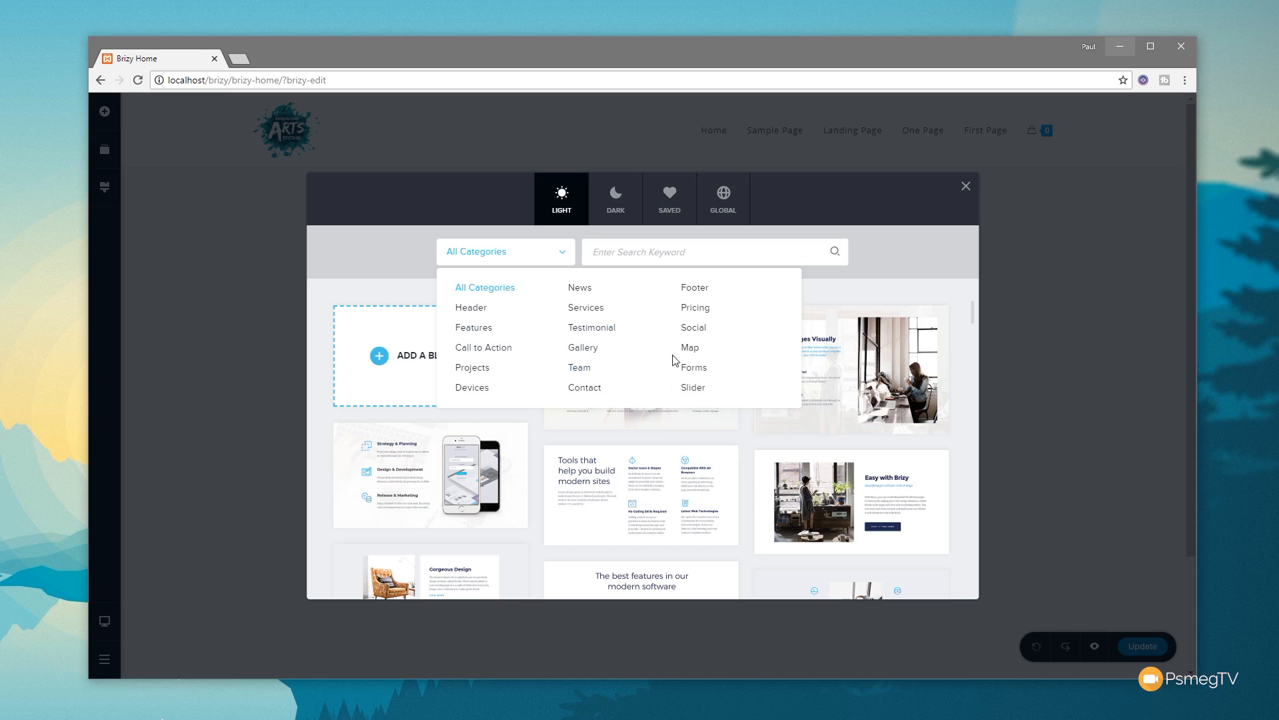
pyautogui.click(383, 260)
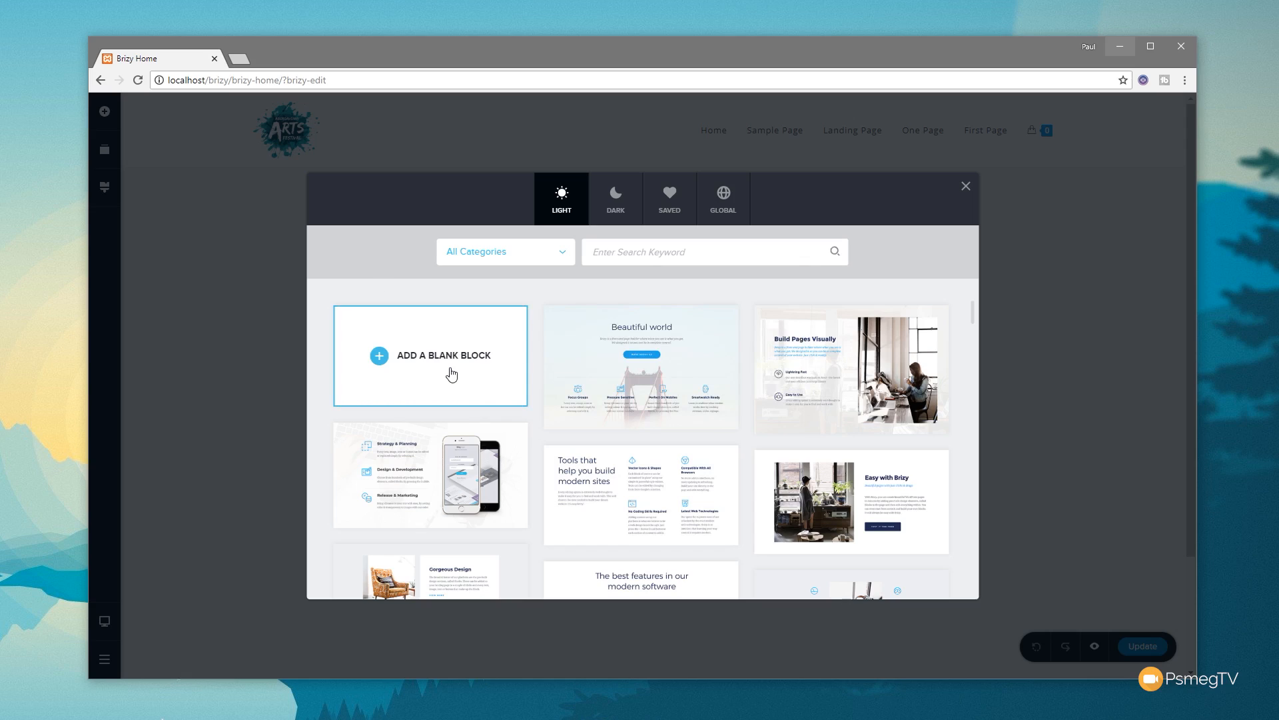
pyautogui.click(966, 187)
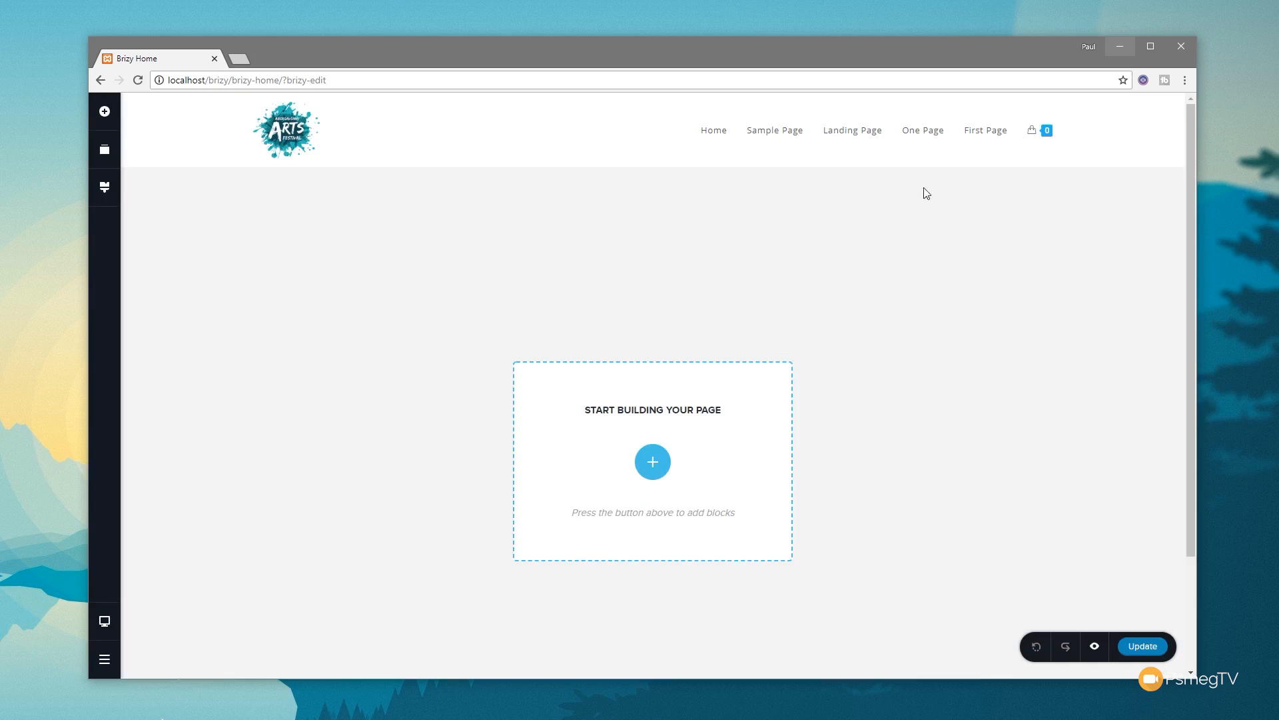
pyautogui.click(105, 112)
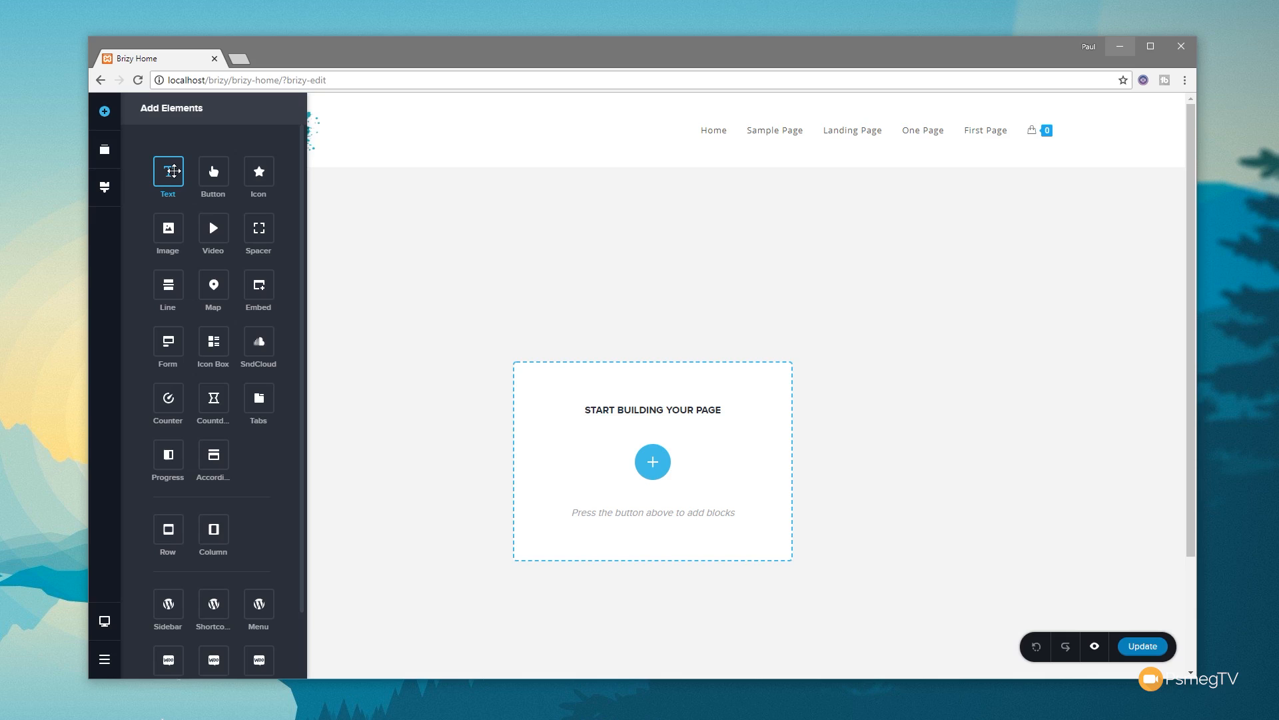
pyautogui.click(440, 251)
# Add a blank block to the page and delete the second of its two columns
pyautogui.click(653, 461)
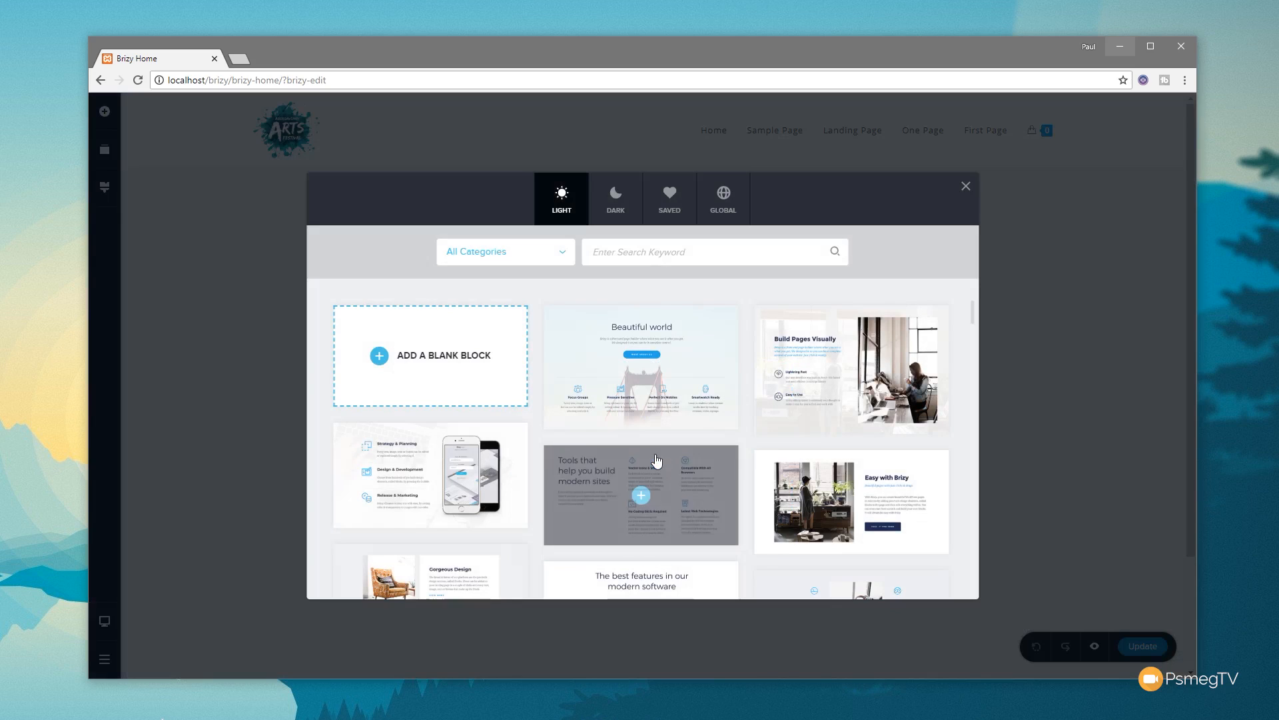
pyautogui.click(403, 352)
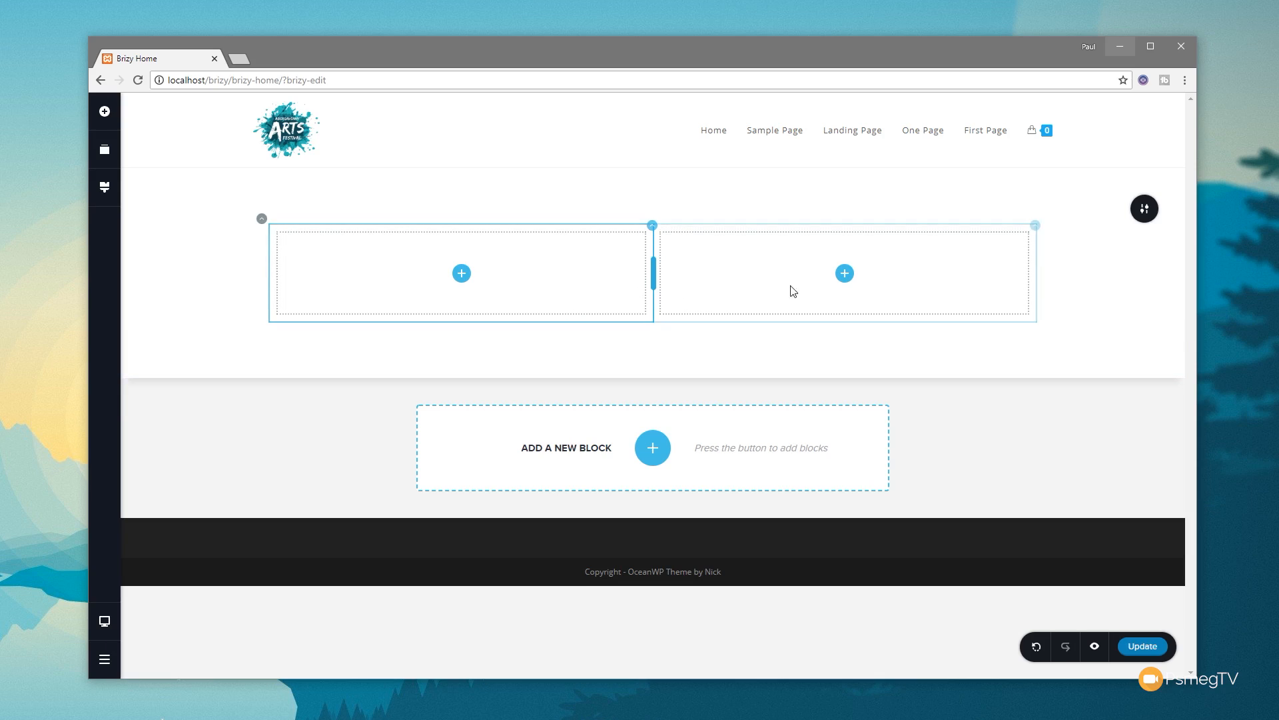
pyautogui.click(1036, 228)
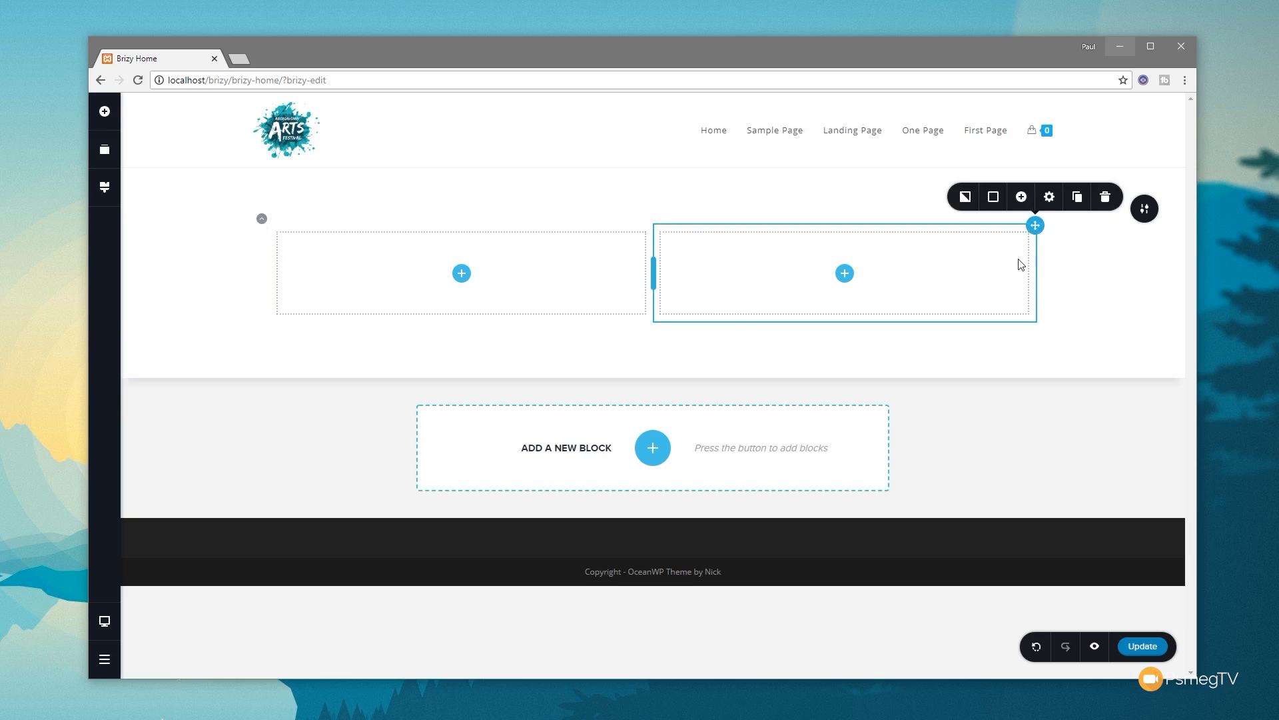
pyautogui.click(1105, 196)
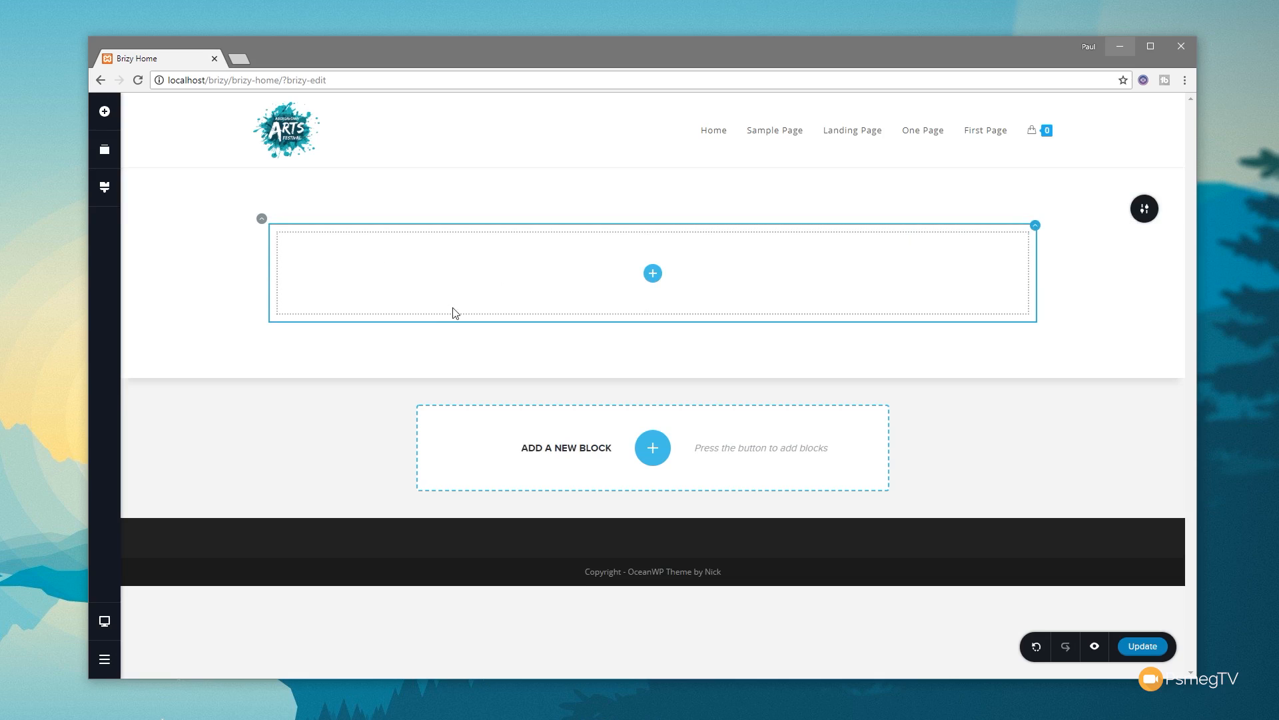
pyautogui.moveTo(450, 177); pyautogui.dragTo(539, 175)
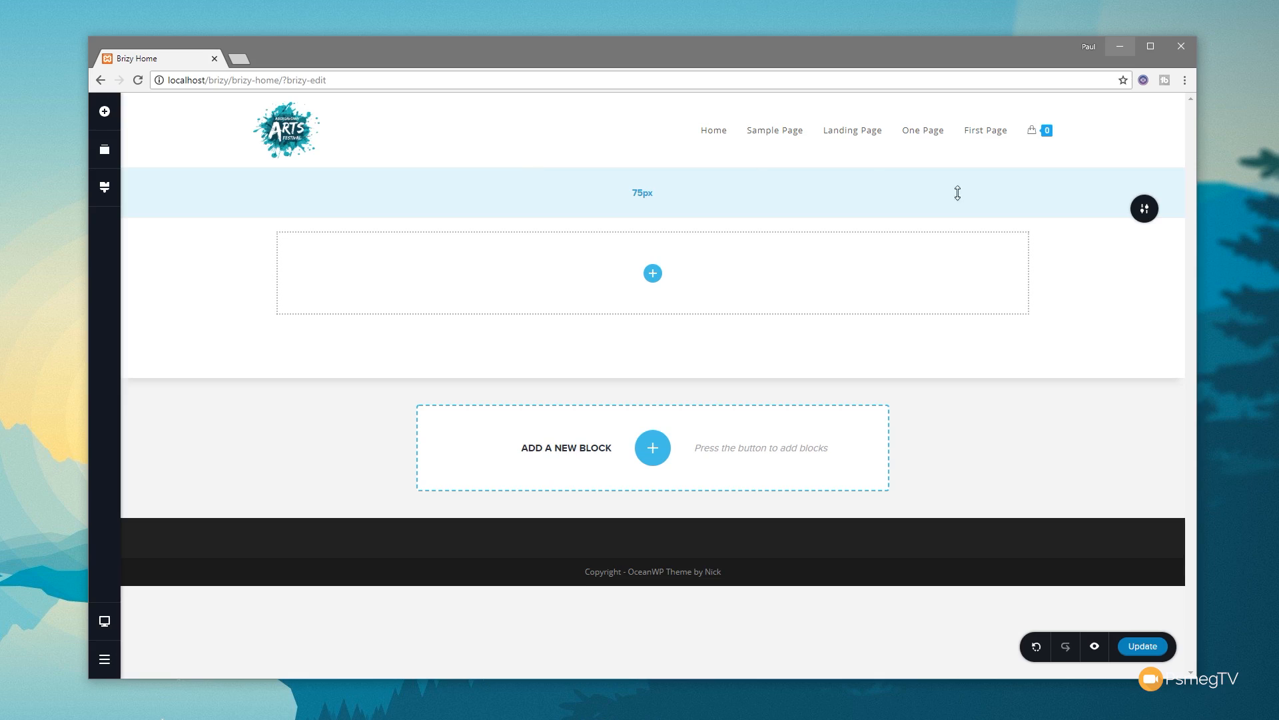
# Give the block the slider-1.jpg background image from the media library, with Fixed parallax
pyautogui.click(1150, 212)
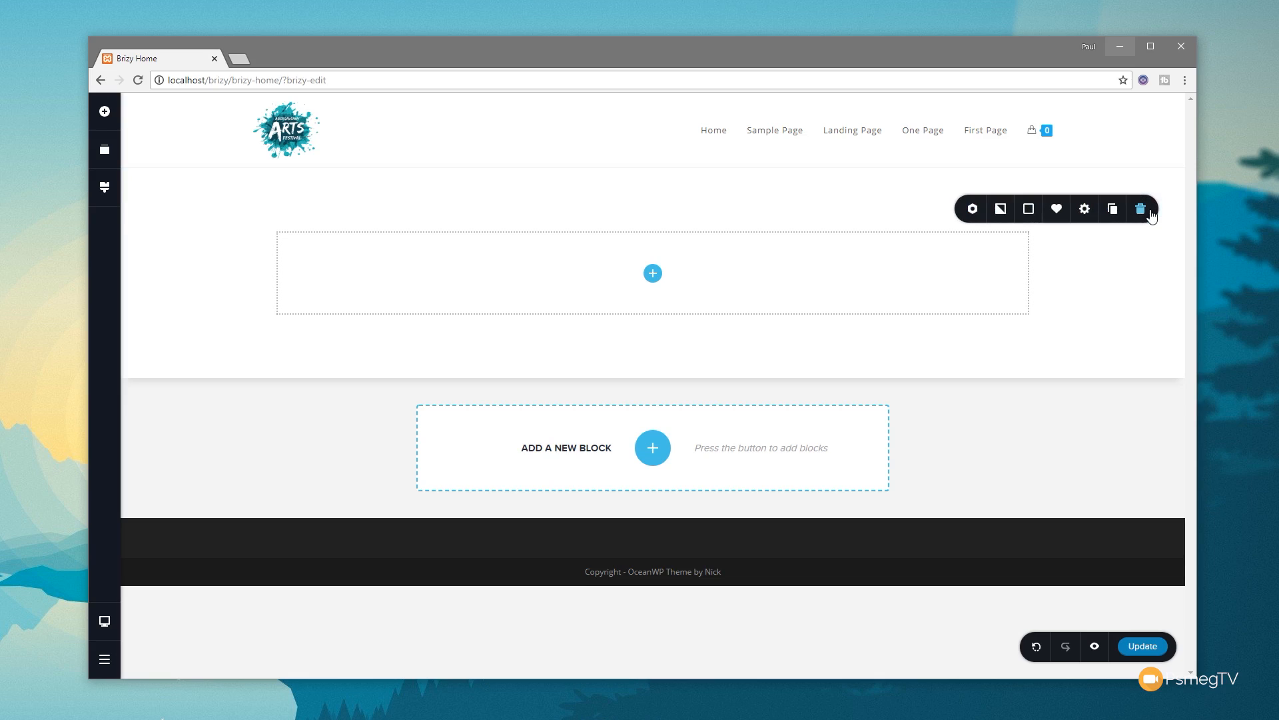
pyautogui.click(1000, 220)
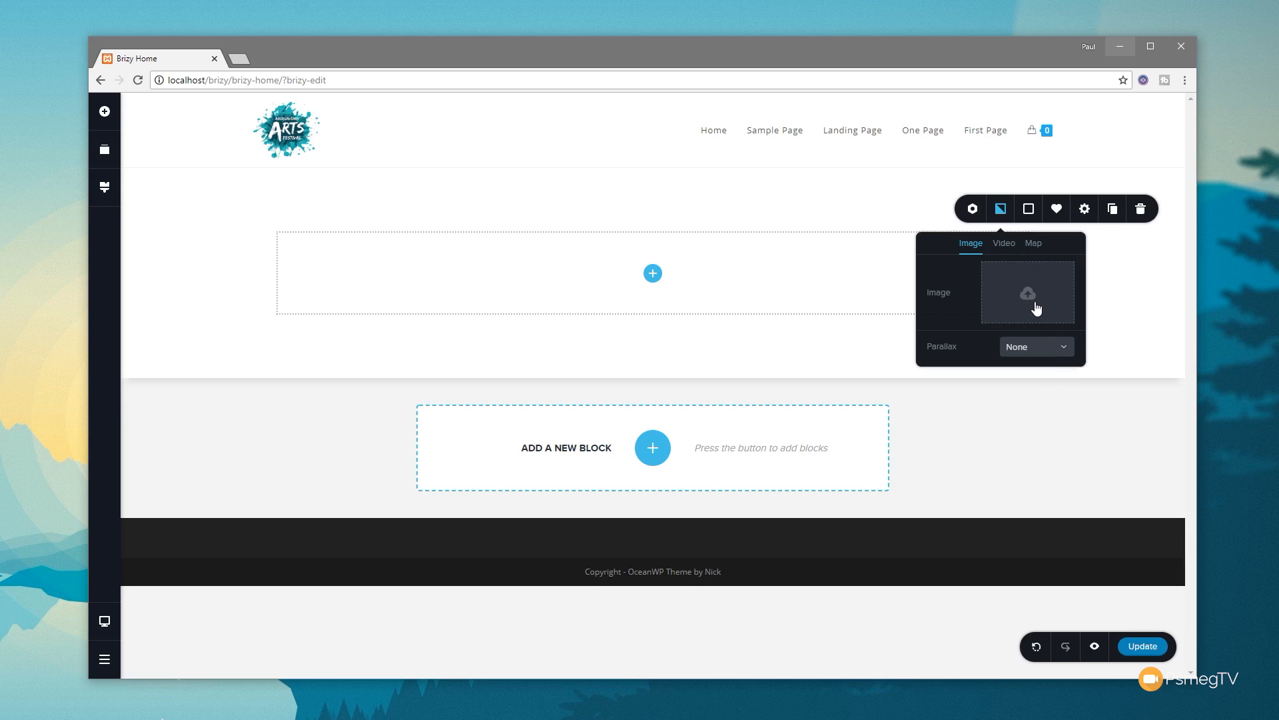
pyautogui.click(1029, 302)
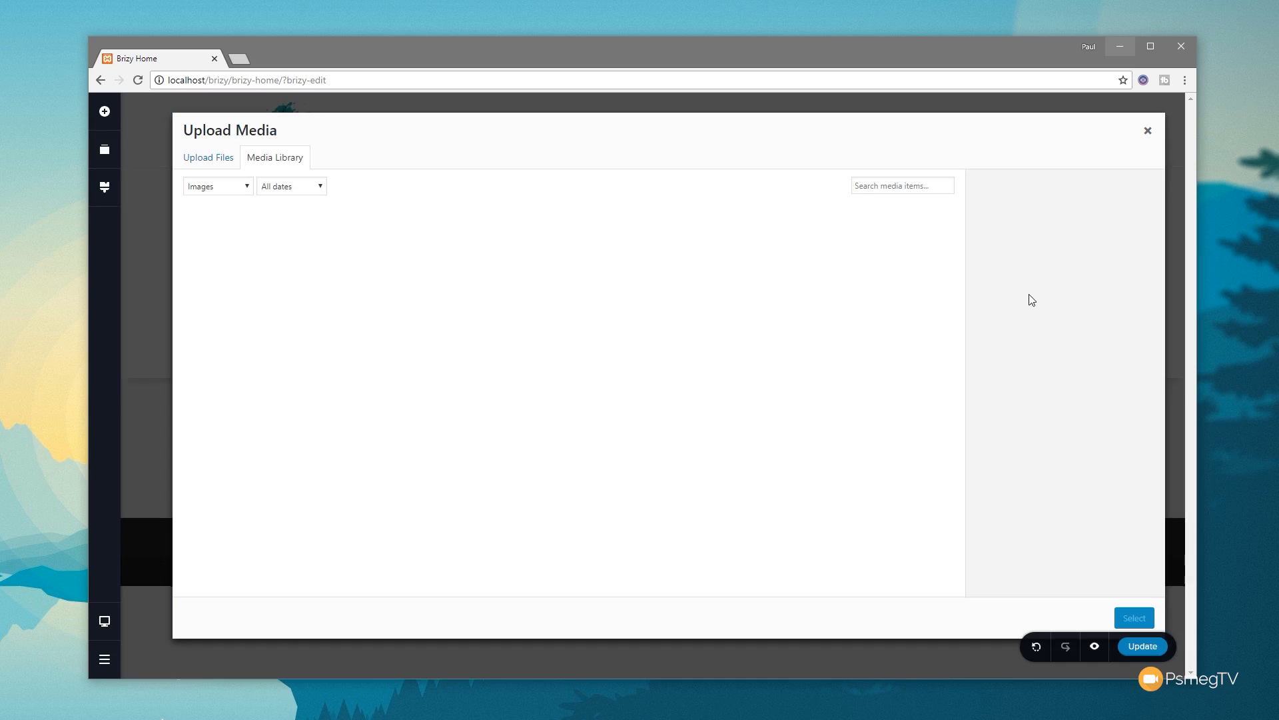
pyautogui.click(335, 251)
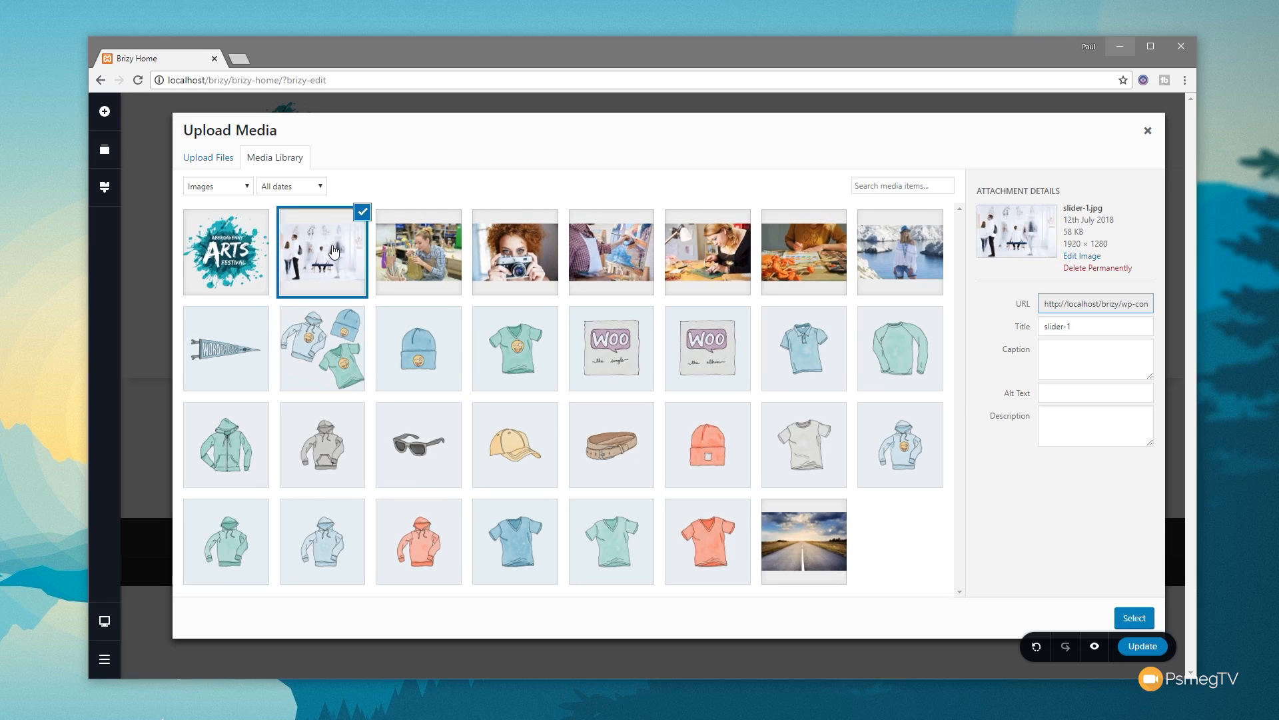
pyautogui.click(1133, 617)
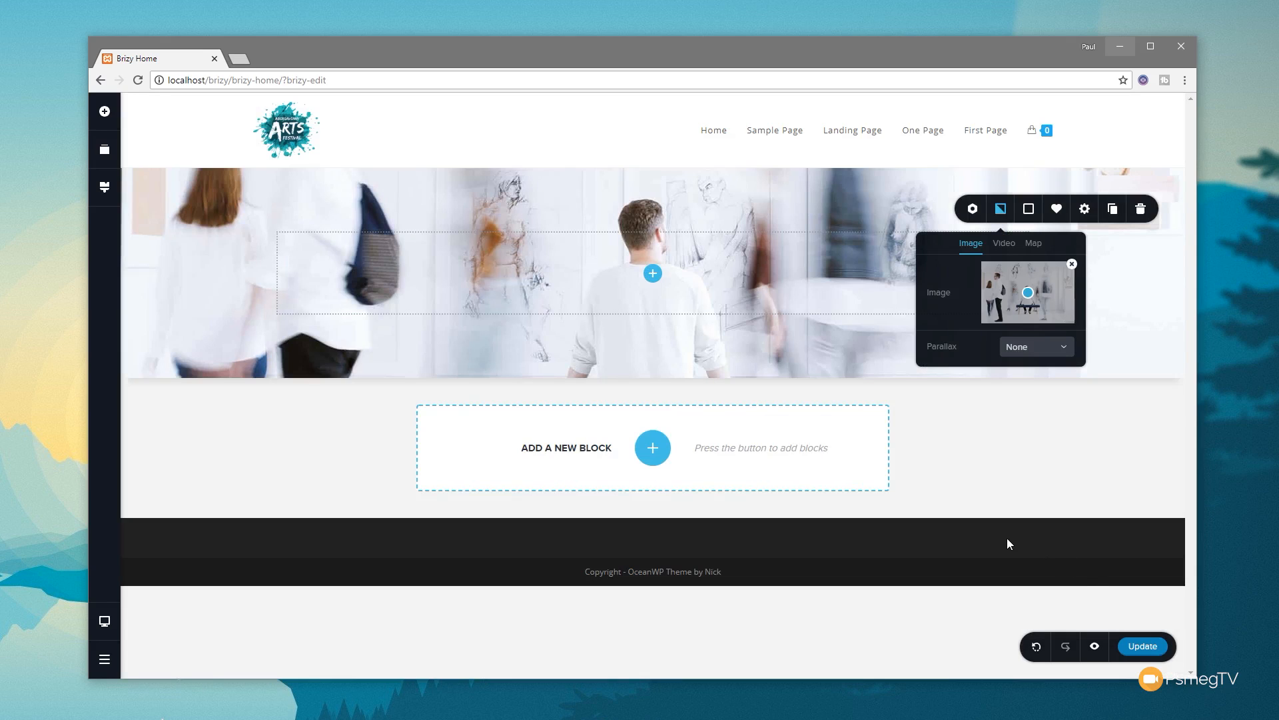
pyautogui.click(1065, 351)
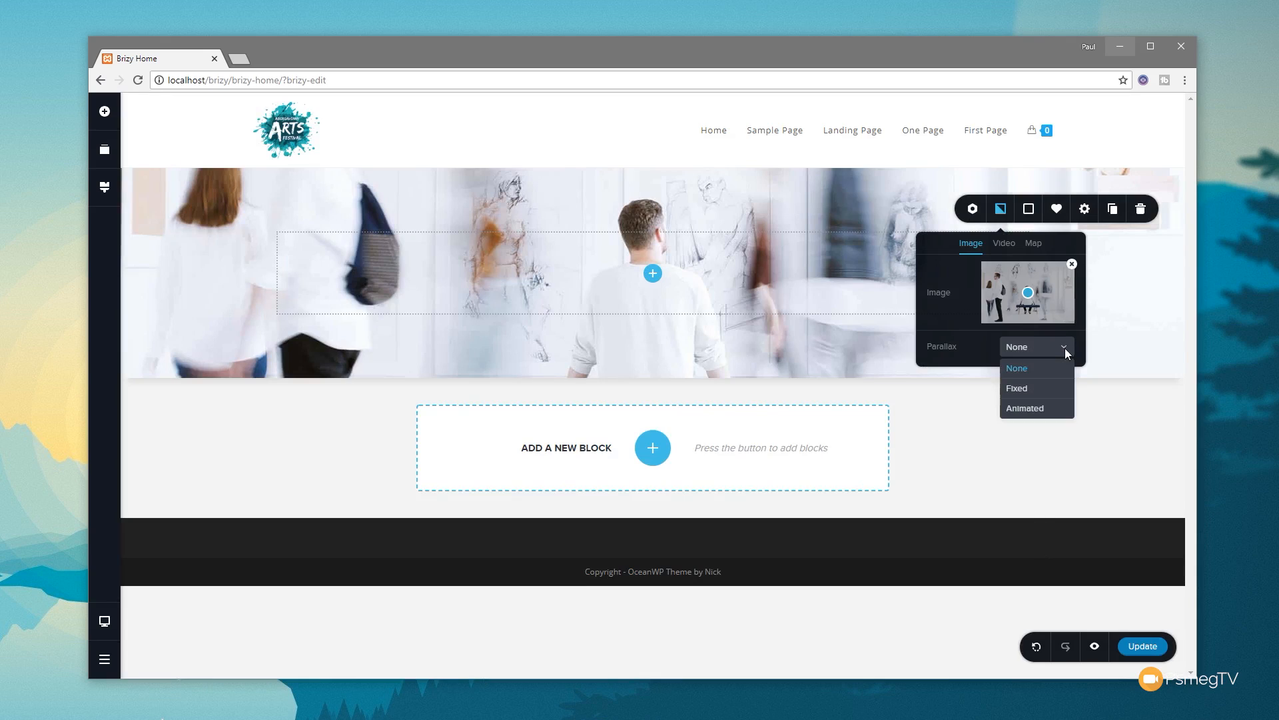
pyautogui.click(1043, 389)
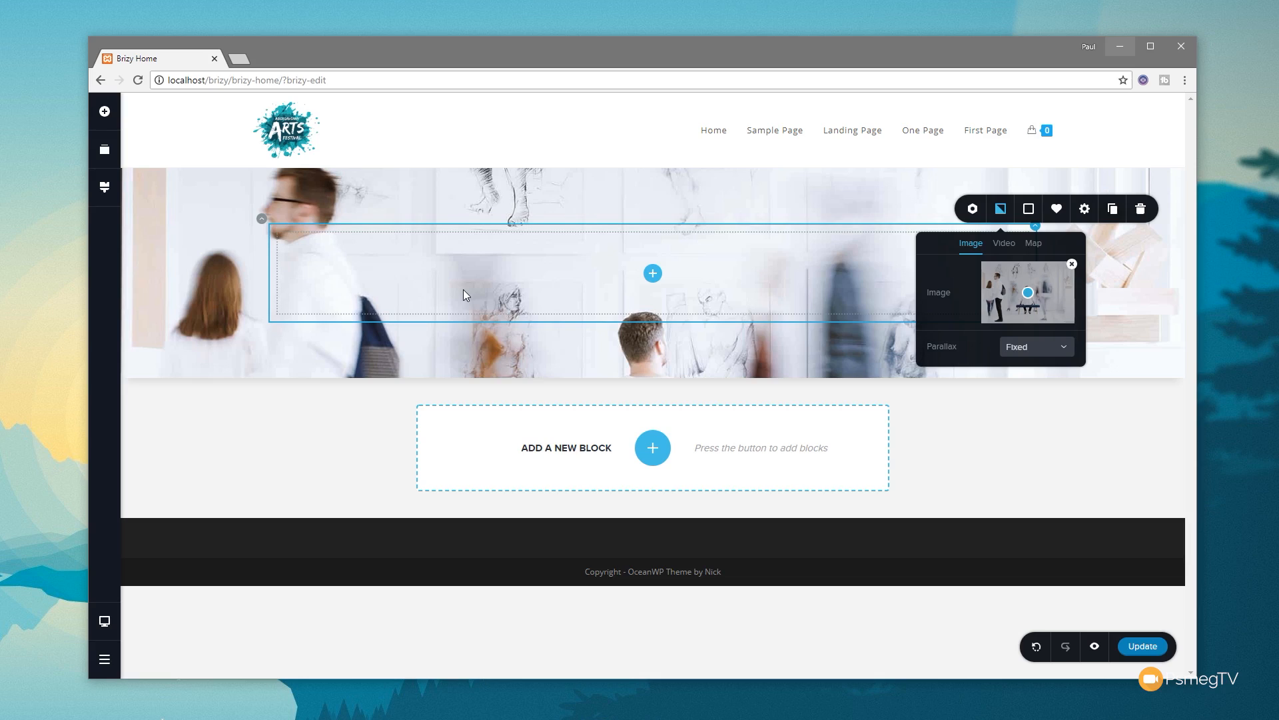
# Give the hero block a dark #191B21 colour overlay at about half opacity over its background image
pyautogui.click(1029, 211)
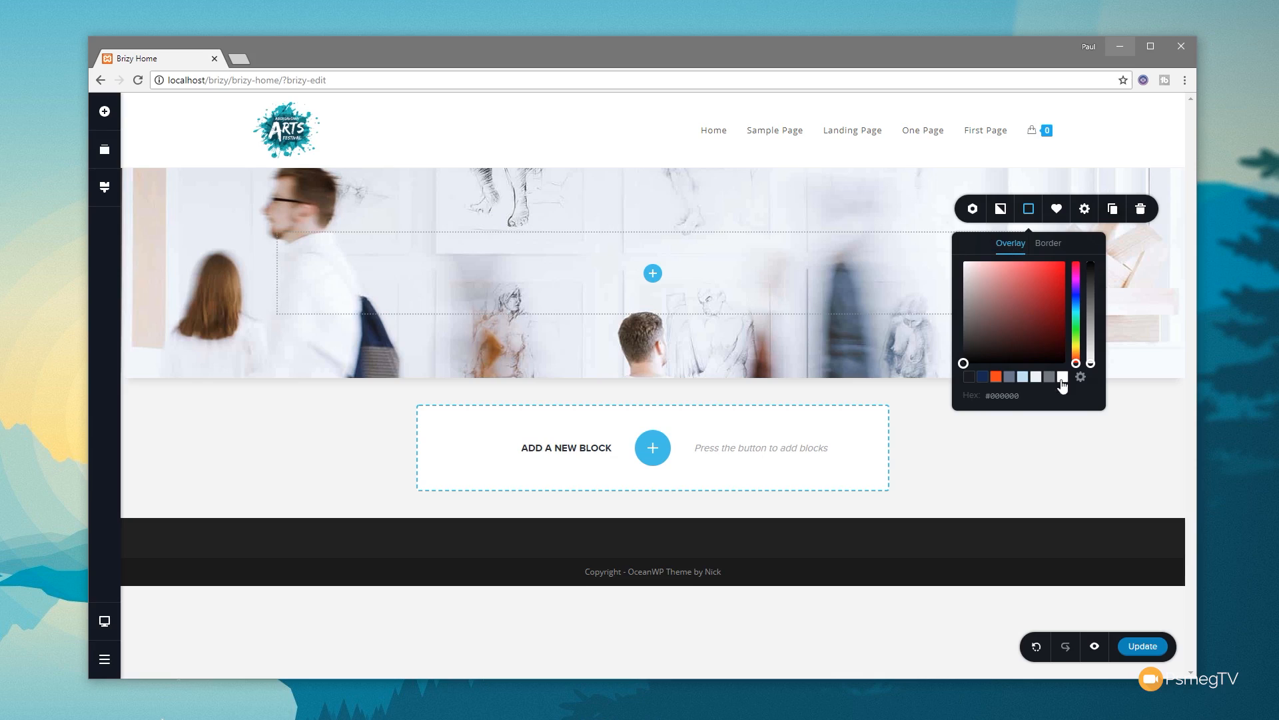
pyautogui.click(970, 378)
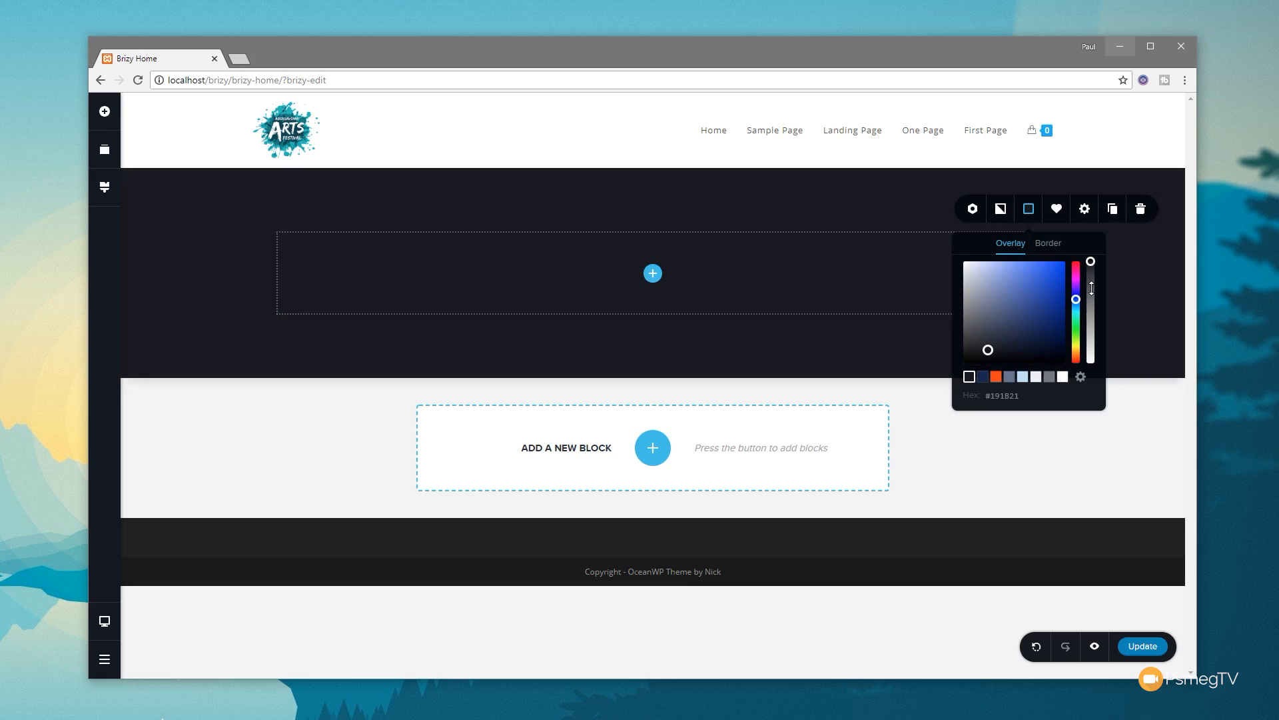
pyautogui.moveTo(1092, 261); pyautogui.dragTo(1094, 312)
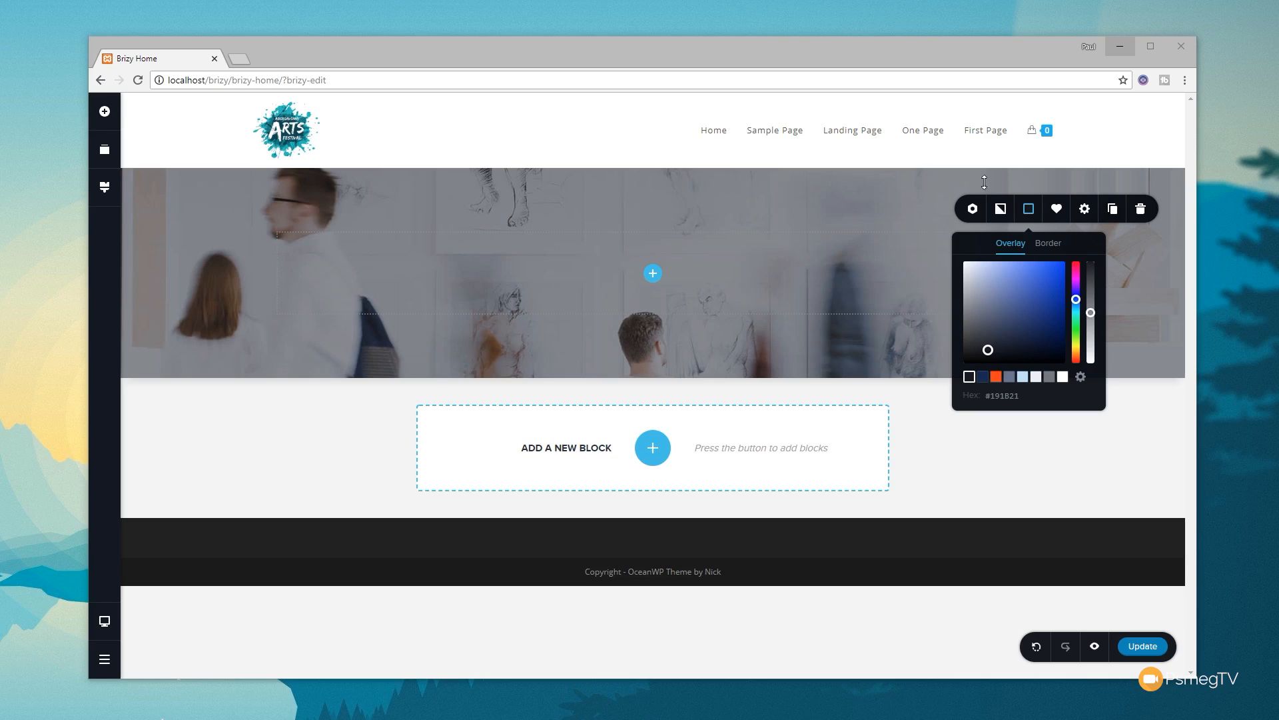
pyautogui.click(699, 52)
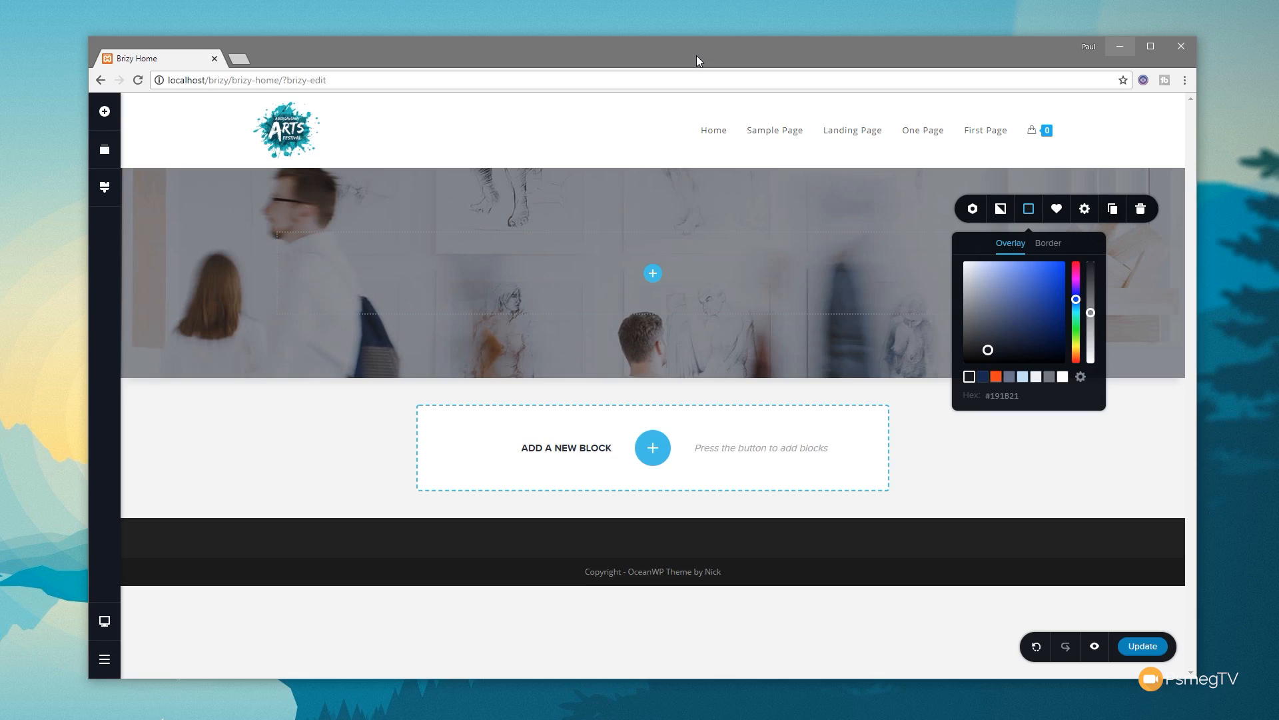
pyautogui.click(327, 470)
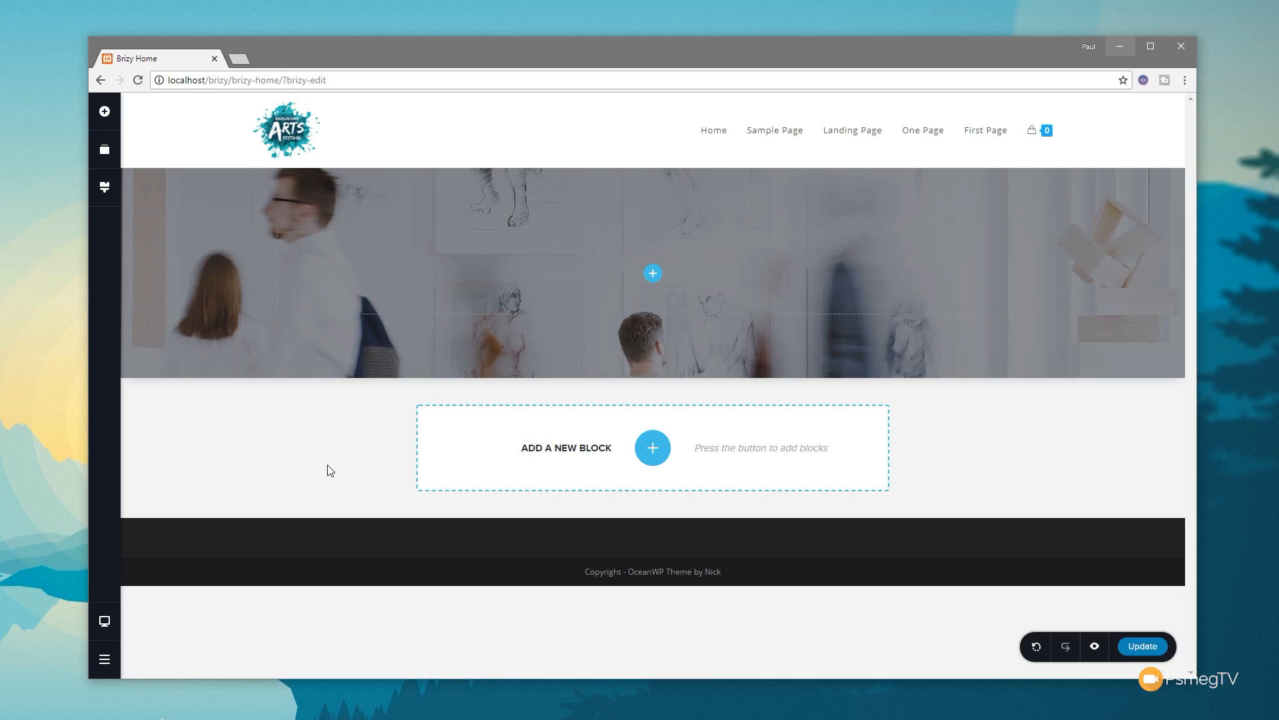
# Add a new text style to the global styling and name it Small Hero Header
pyautogui.click(107, 193)
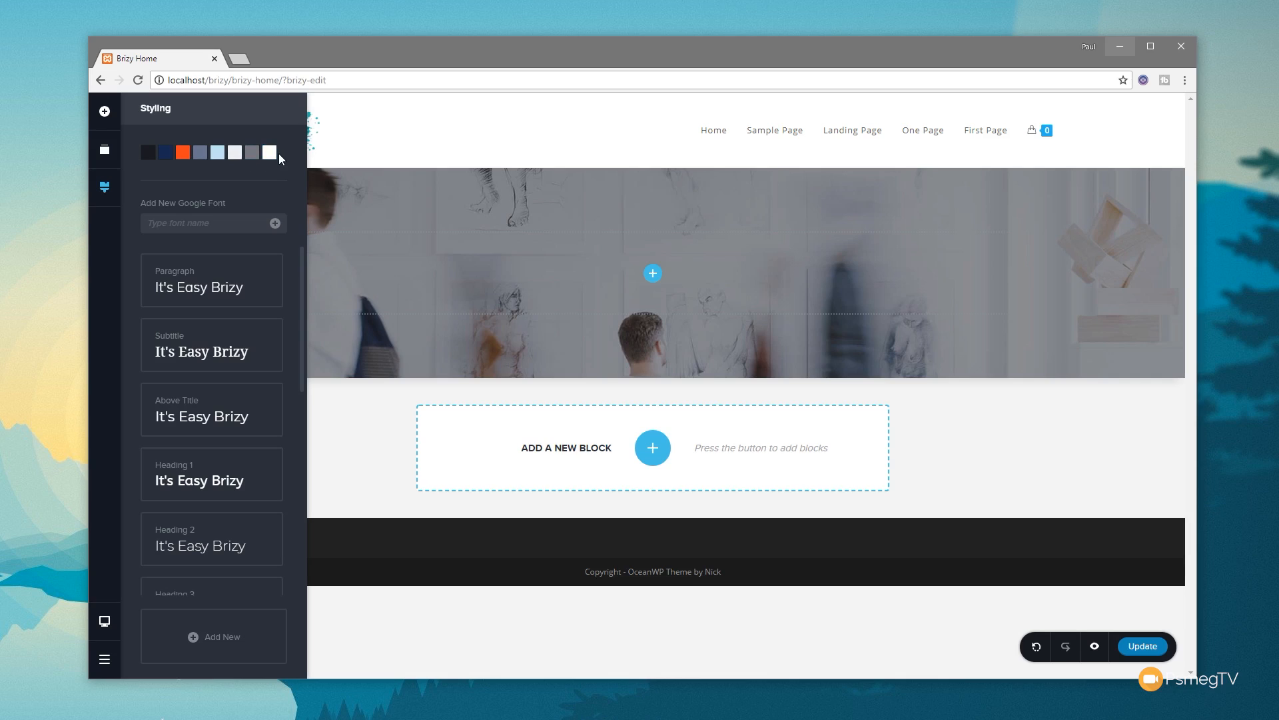
pyautogui.scroll(-6, 220, 357)
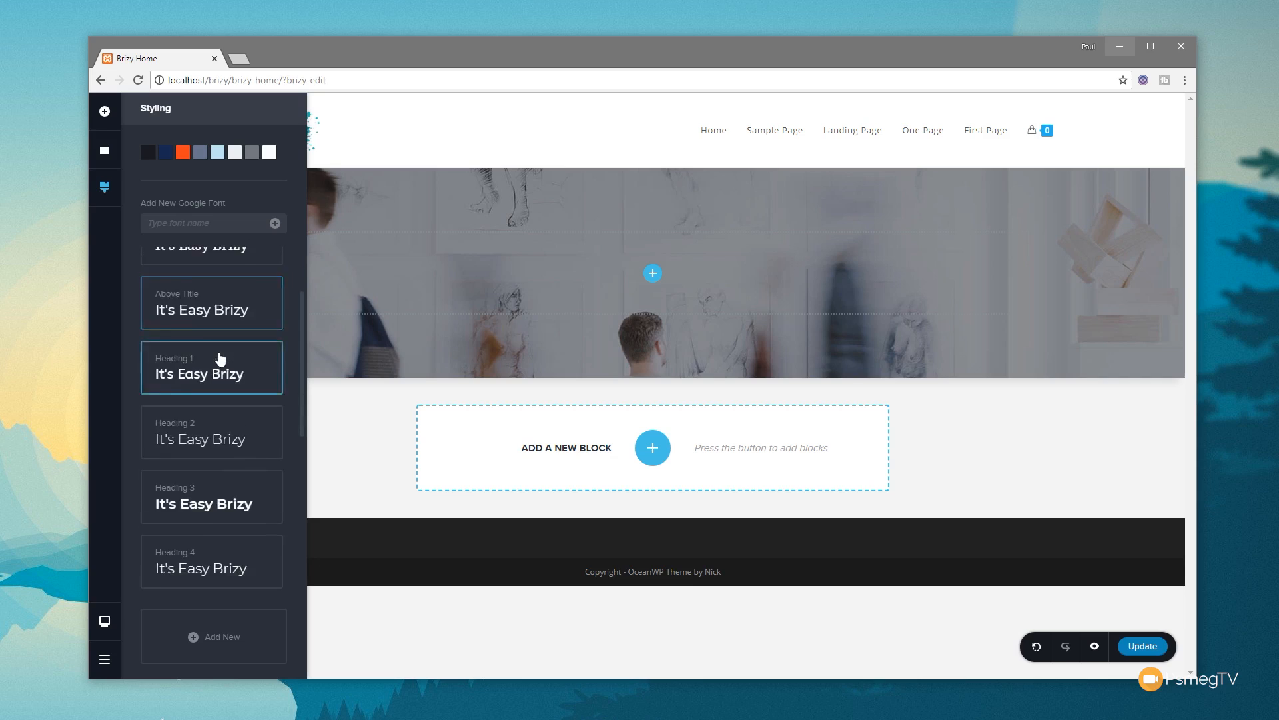
pyautogui.scroll(6, 220, 361)
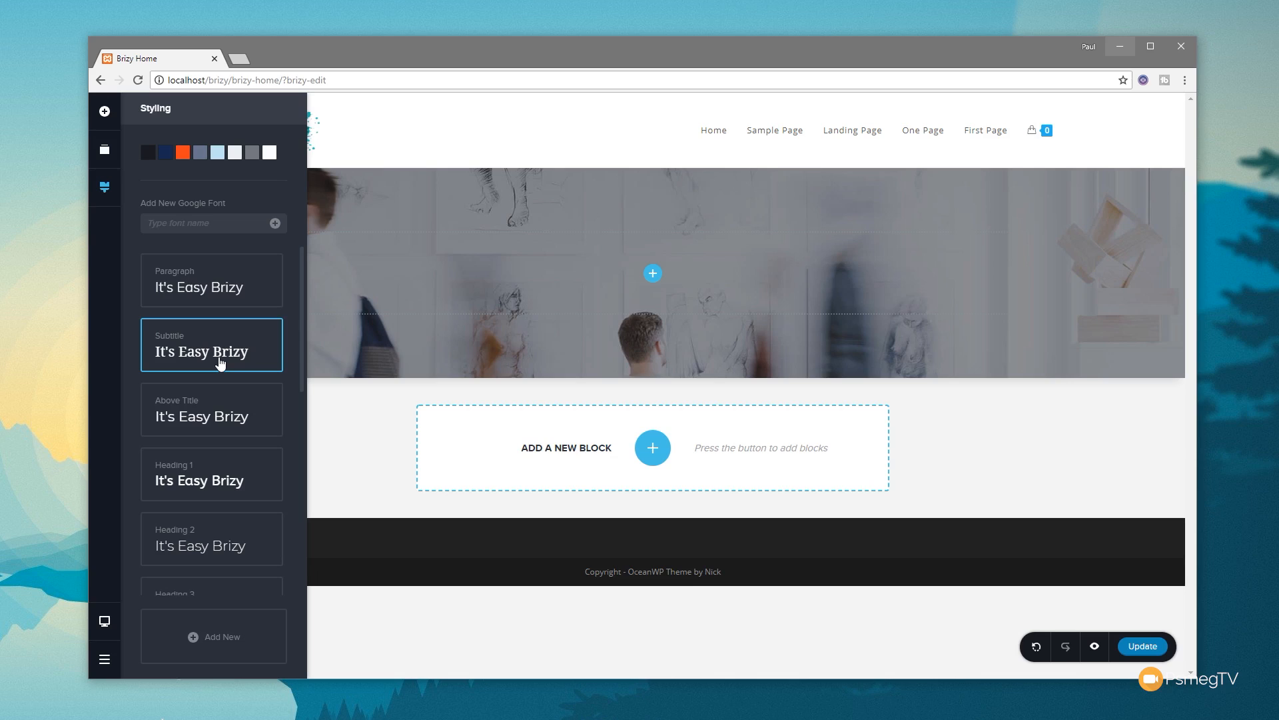
pyautogui.scroll(-6, 220, 364)
pyautogui.scroll(-3, 221, 366)
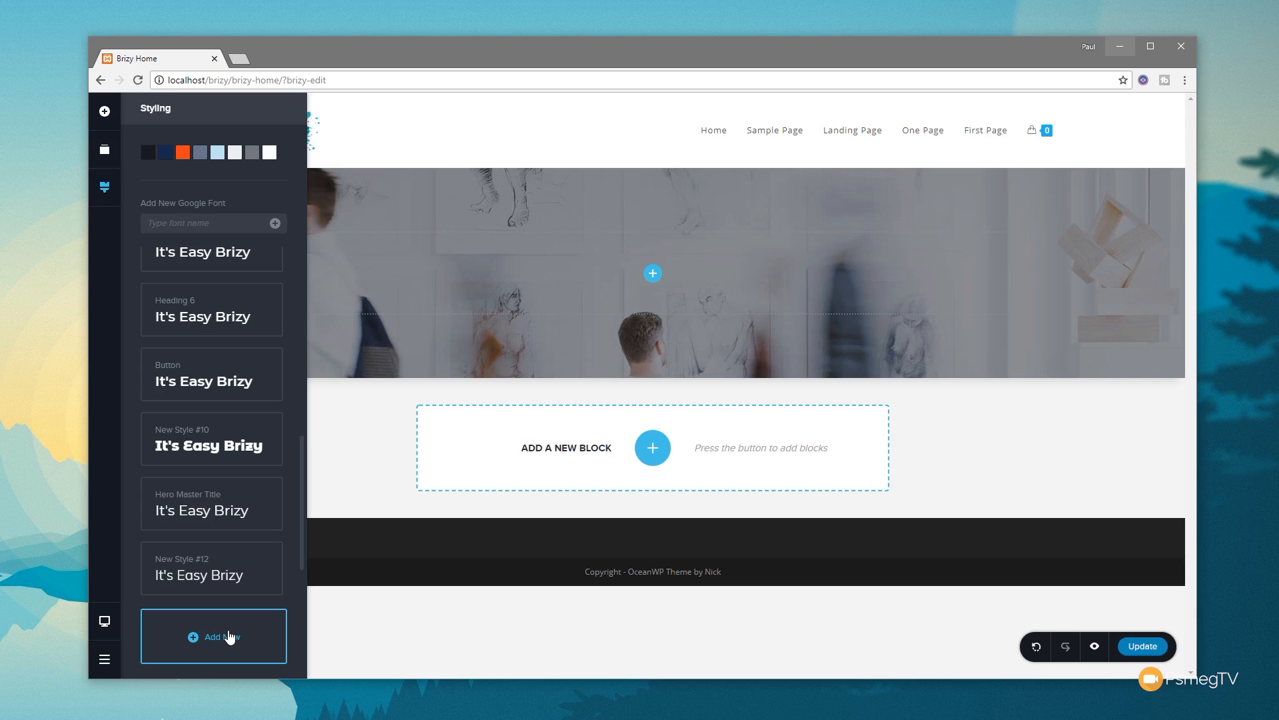
pyautogui.click(187, 559)
pyautogui.doubleClick(164, 561)
pyautogui.click(209, 559)
pyautogui.moveTo(209, 559); pyautogui.dragTo(143, 565)
pyautogui.write('Small')
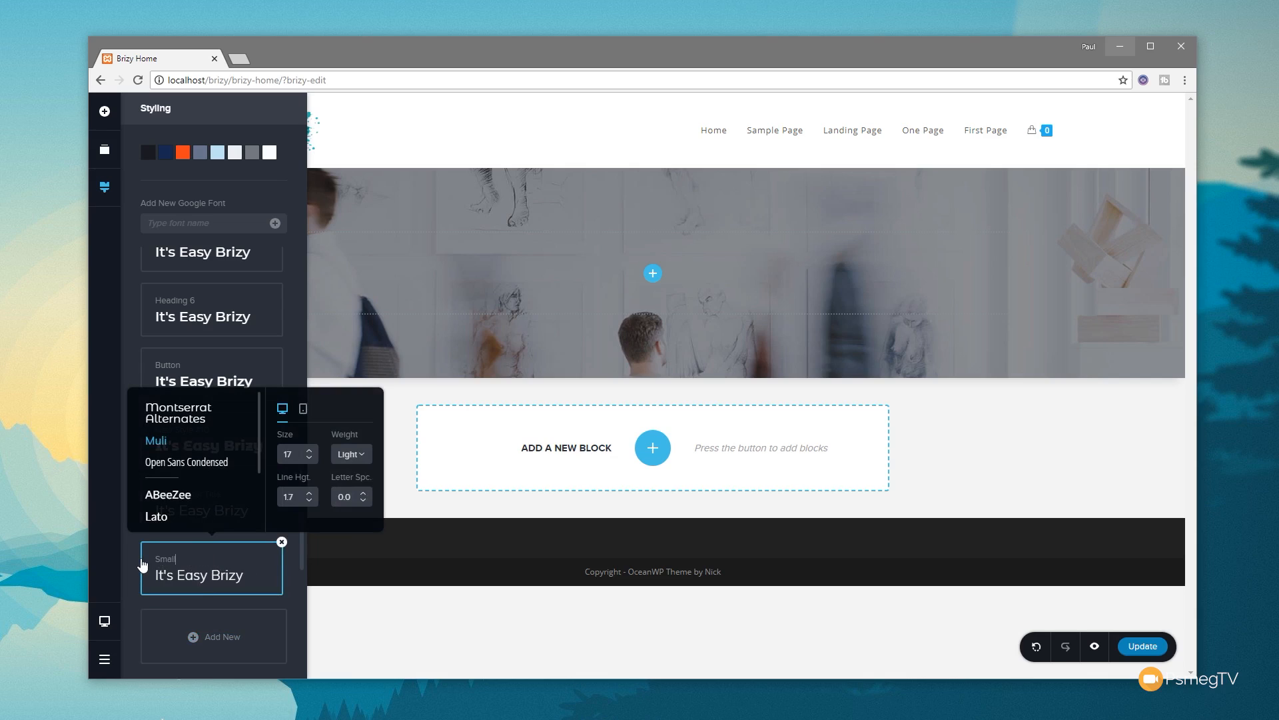
pyautogui.write(' Hero Hea')
# Set the Small Hero Header style to Normal weight and size 40
pyautogui.click(365, 454)
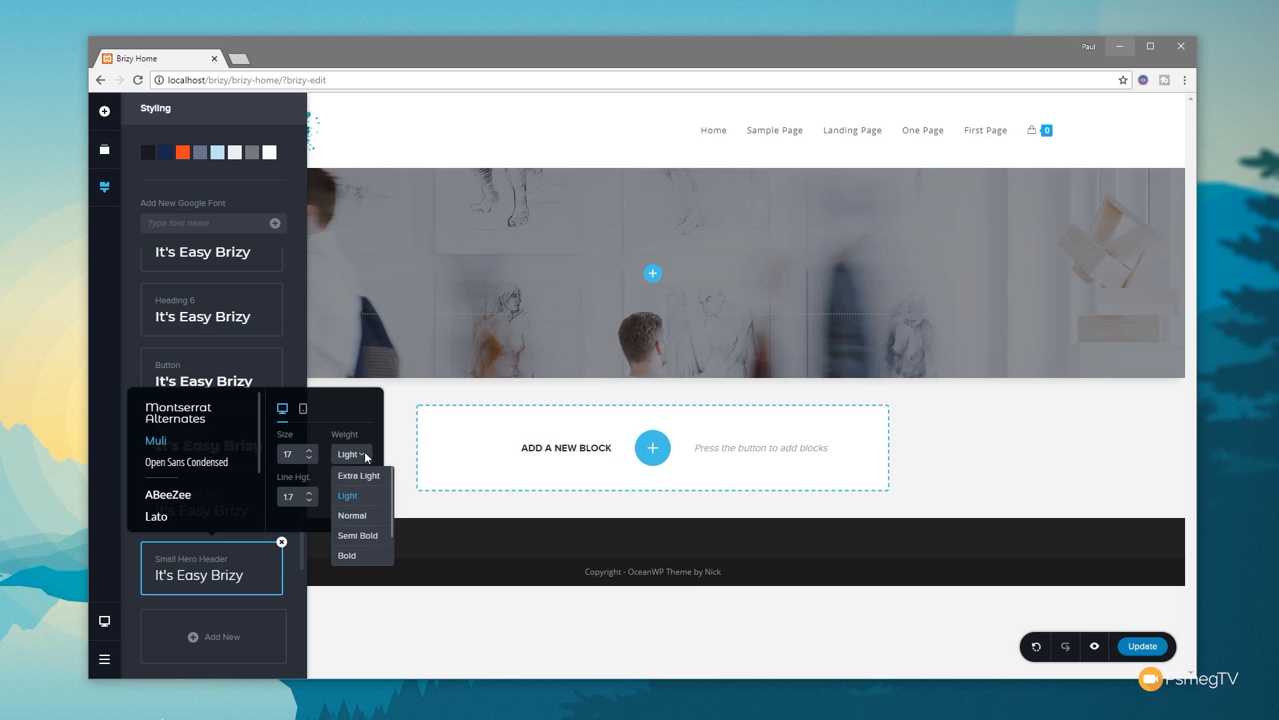
pyautogui.click(358, 513)
pyautogui.click(310, 451)
pyautogui.click(310, 451)
pyautogui.click(311, 451)
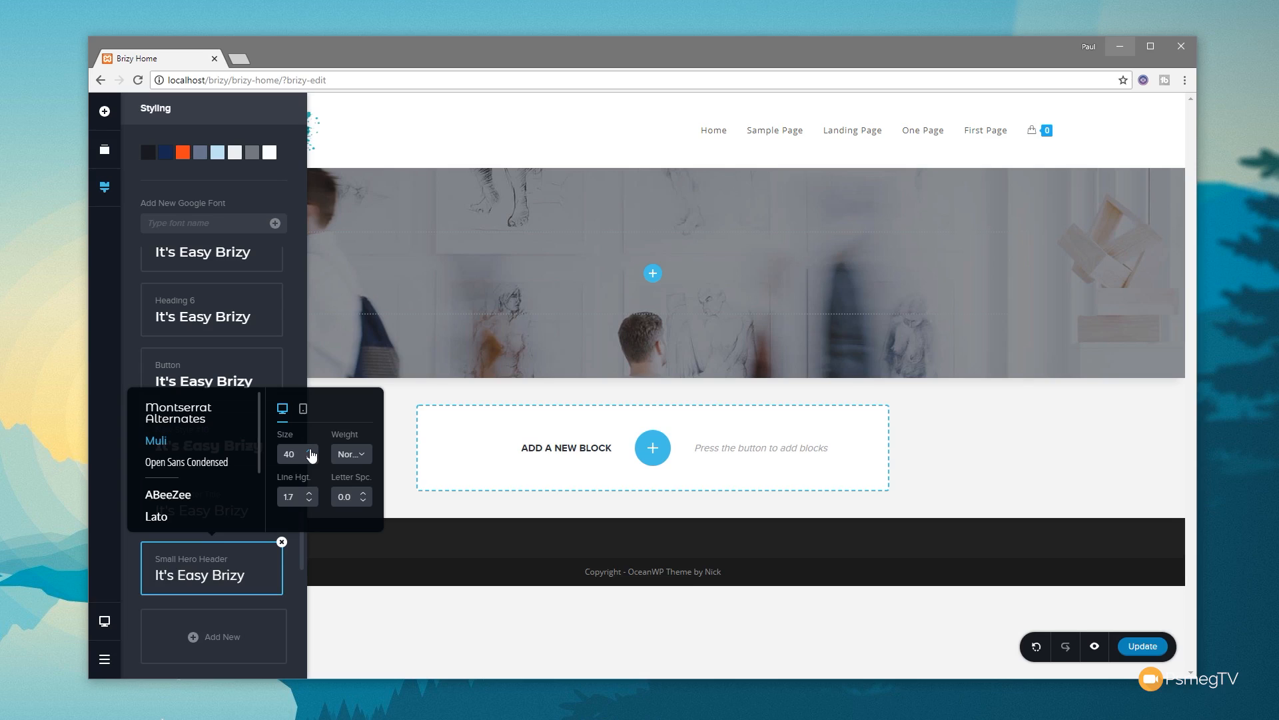
# Set the Small Hero Header style's letter spacing to 5.0 and its font to Montserrat
pyautogui.click(364, 493)
pyautogui.click(364, 494)
pyautogui.click(364, 494)
pyautogui.click(365, 494)
pyautogui.moveTo(258, 453); pyautogui.dragTo(262, 489)
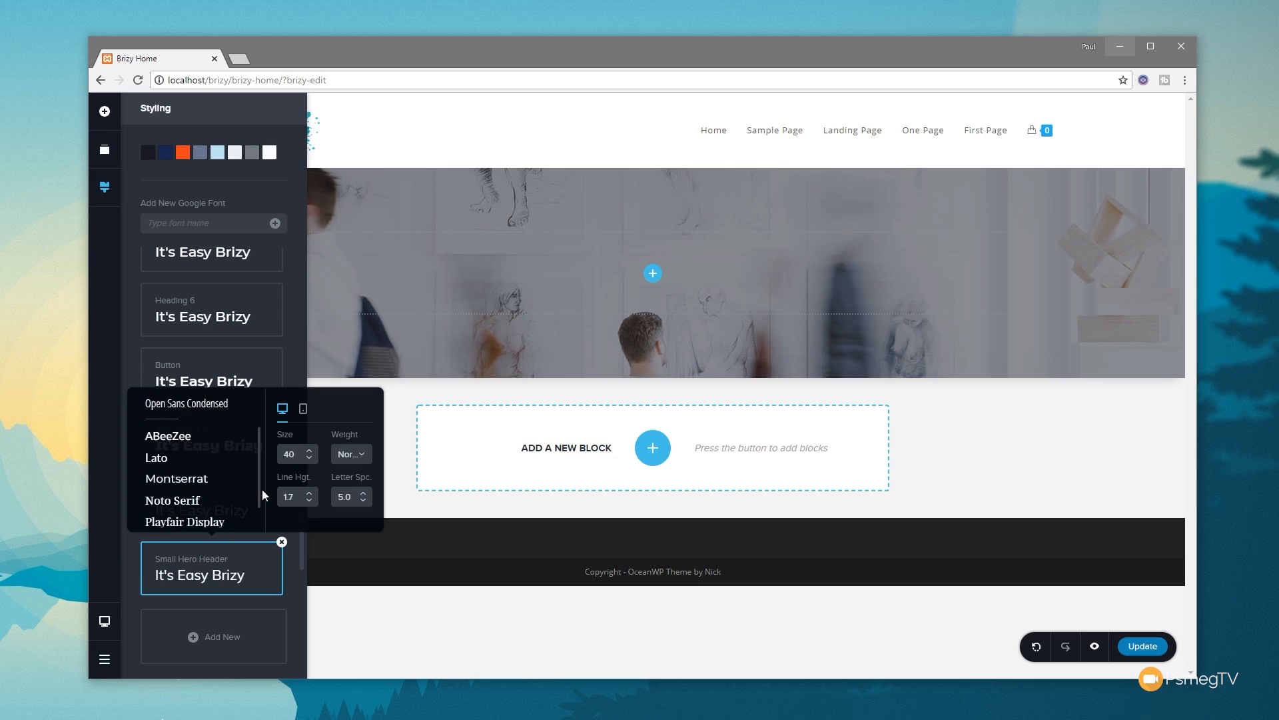
pyautogui.click(197, 479)
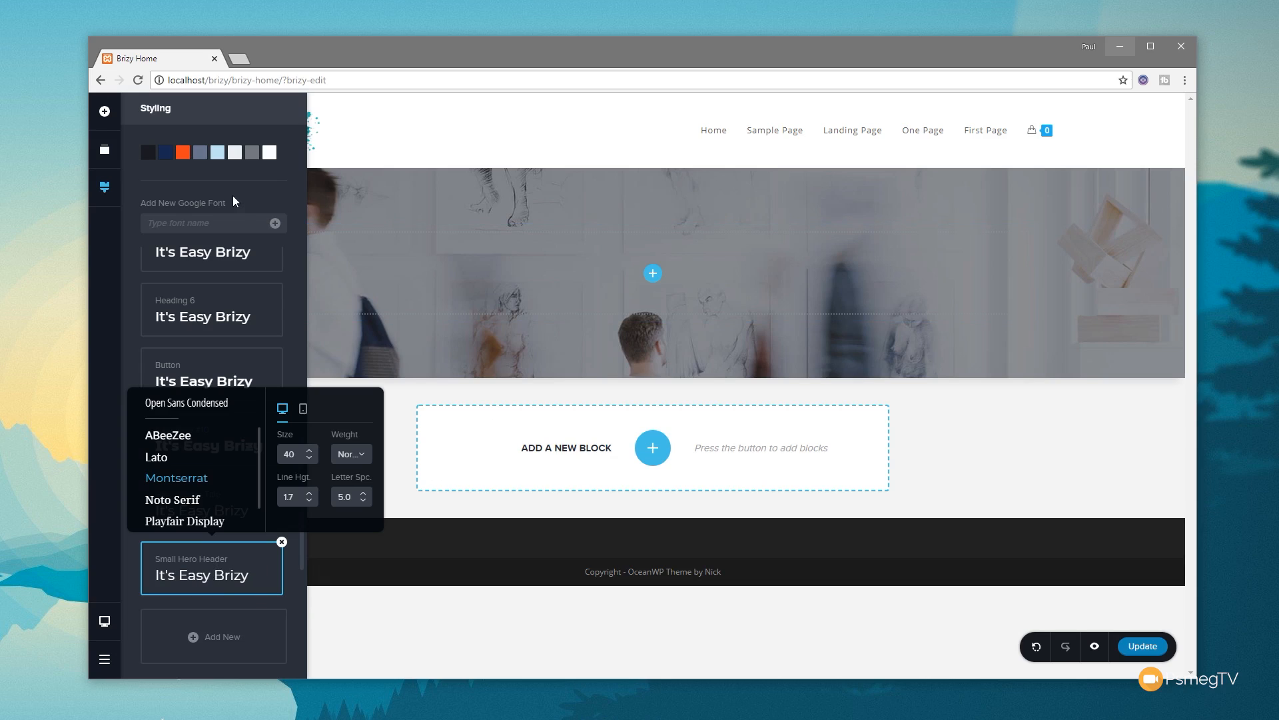
# Add a text element to the hero block and replace its placeholder text with "THE ABERGAVENNY"
pyautogui.click(104, 111)
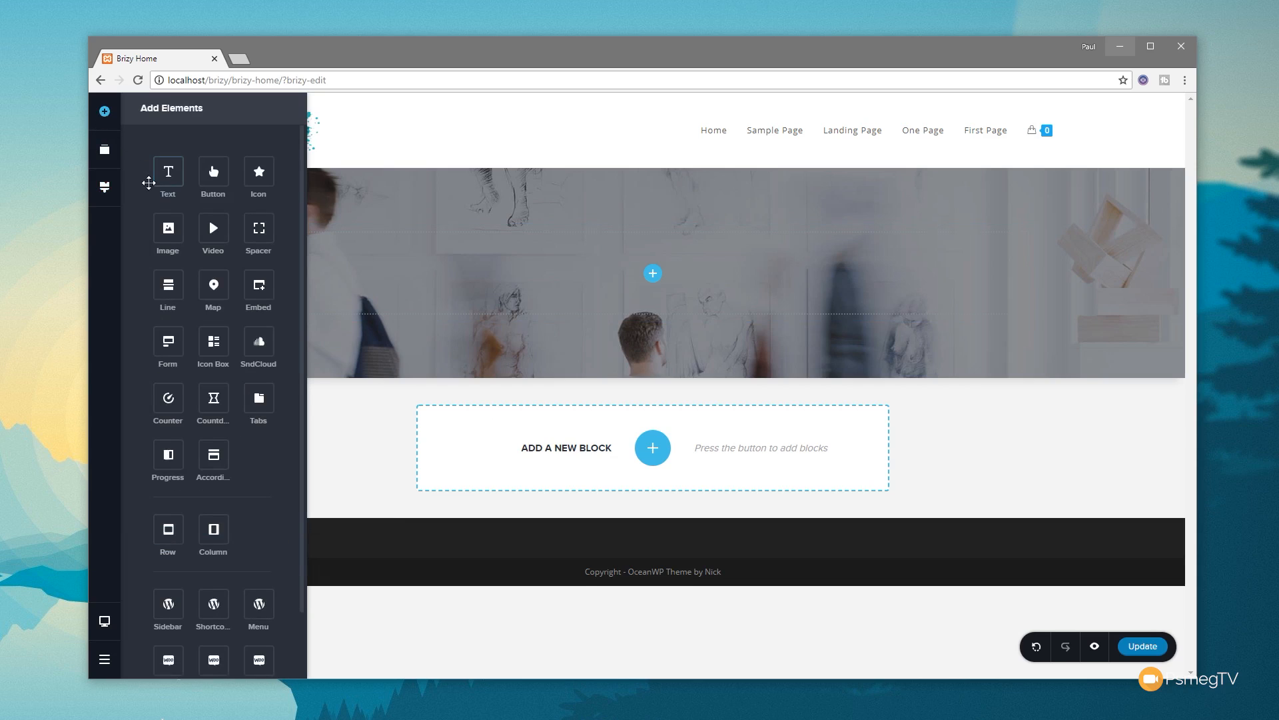
pyautogui.moveTo(167, 175); pyautogui.dragTo(663, 264)
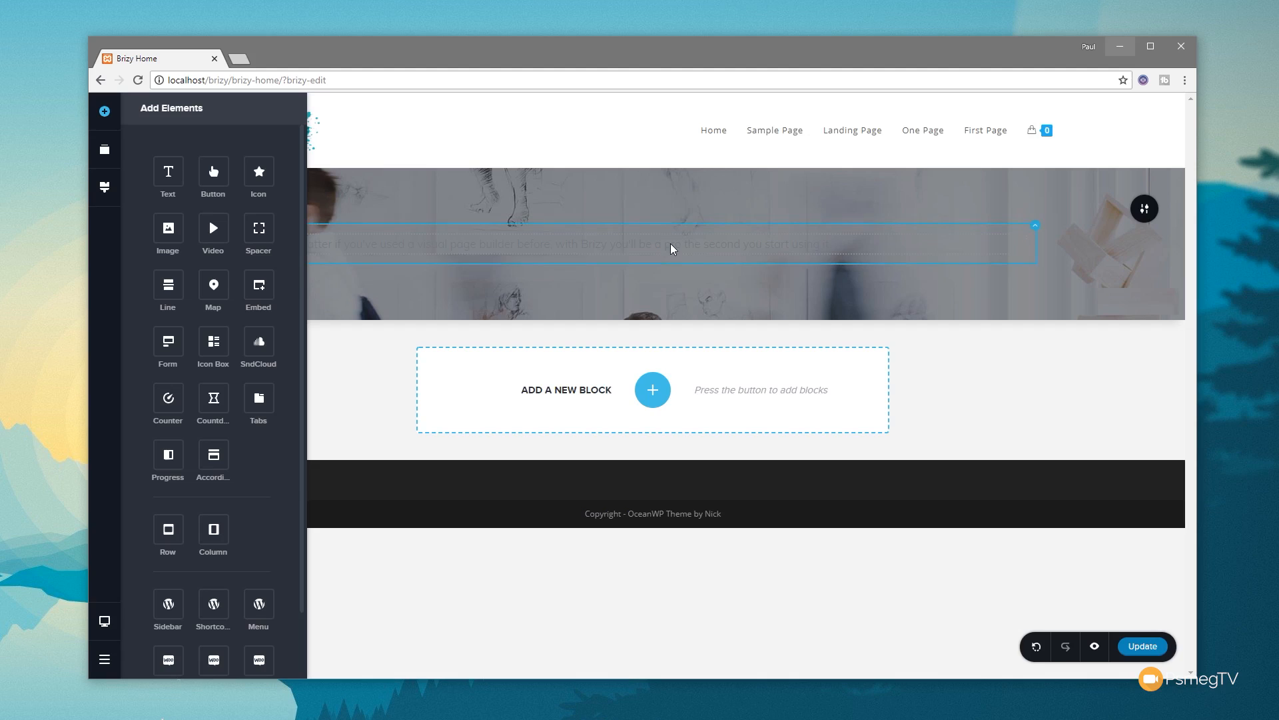
pyautogui.click(662, 248)
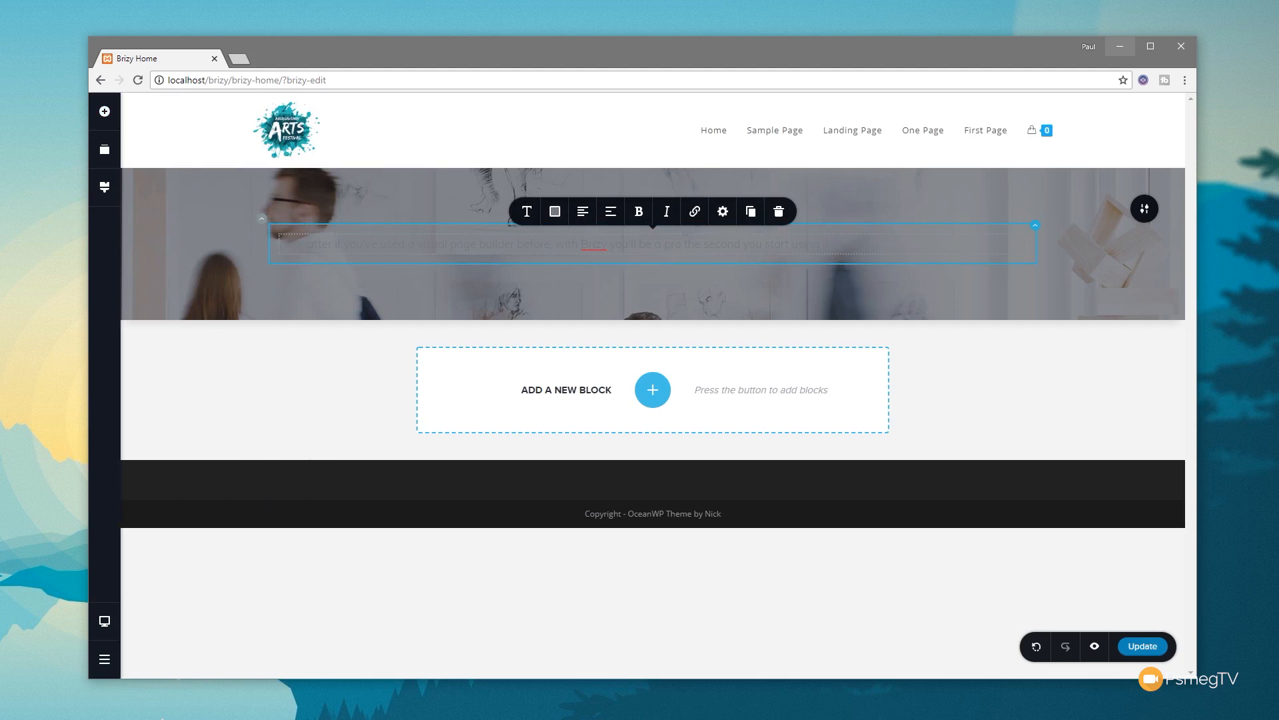
pyautogui.tripleClick(842, 246)
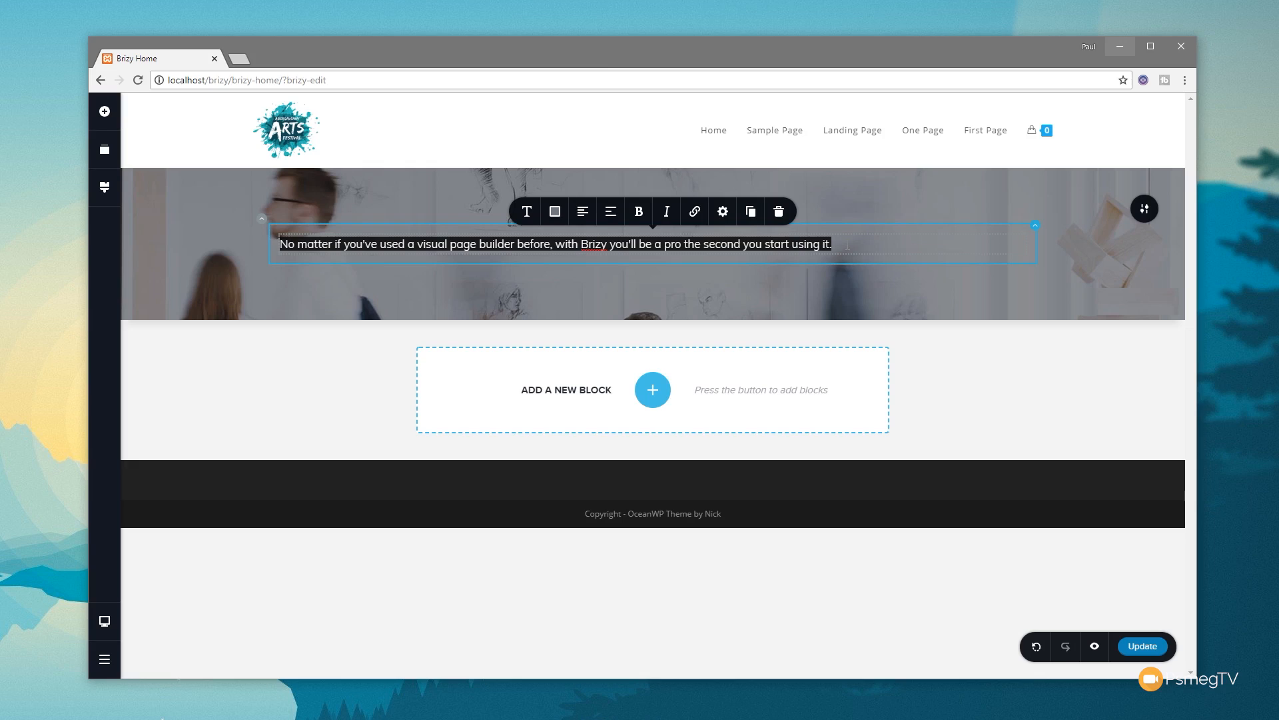
pyautogui.write('ABERGAVENNY')
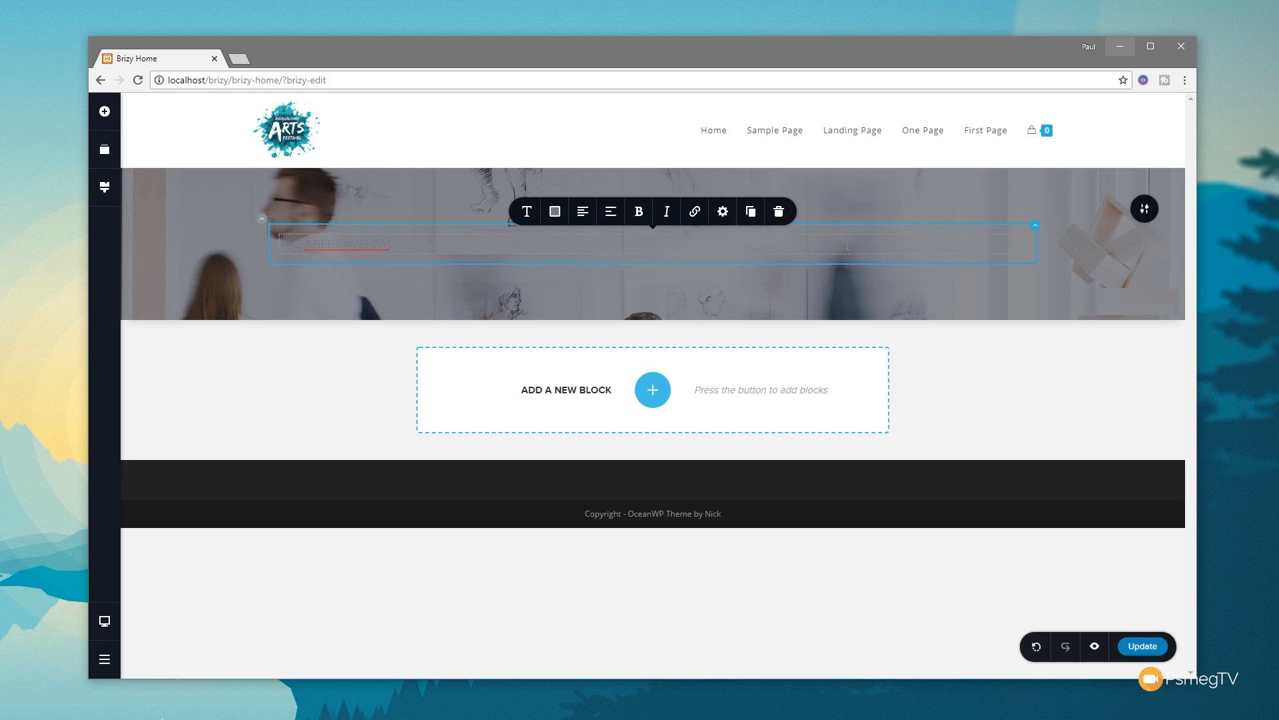
# Colour the THE ABERGAVENNY text white (#FFFFFF) and centre it in the hero block
pyautogui.moveTo(390, 244); pyautogui.dragTo(272, 246)
pyautogui.click(556, 212)
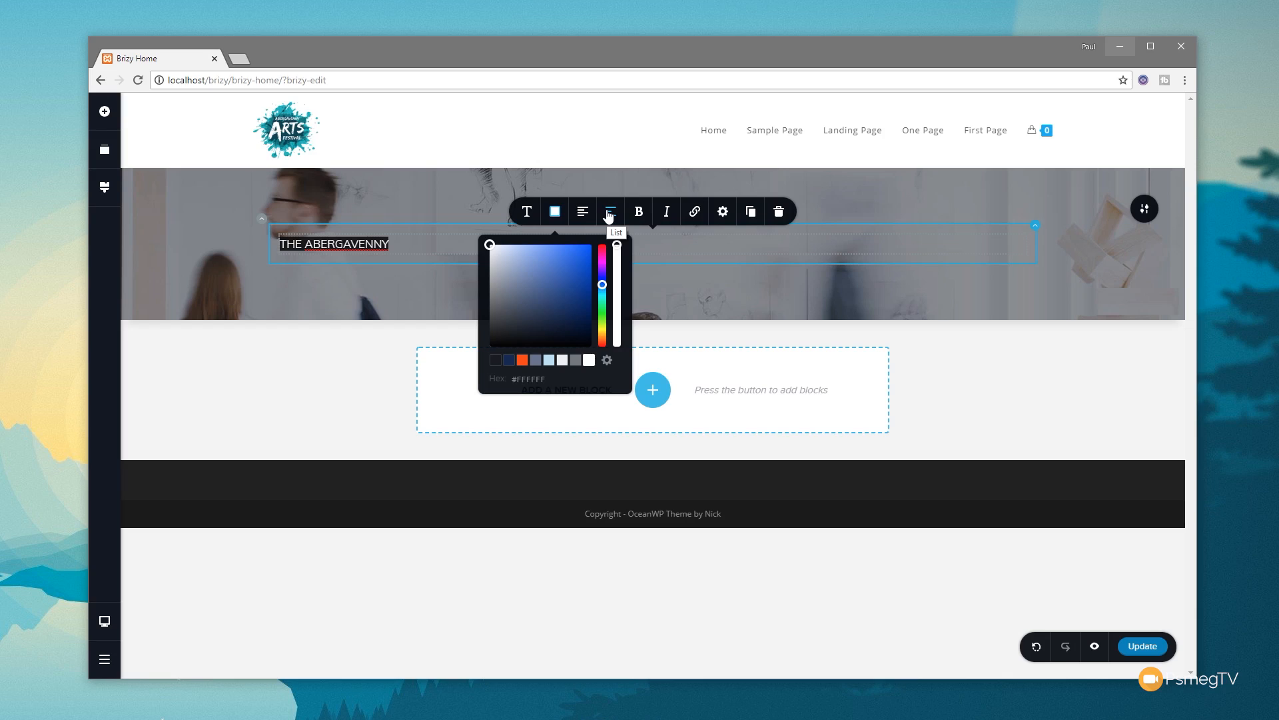
pyautogui.click(580, 214)
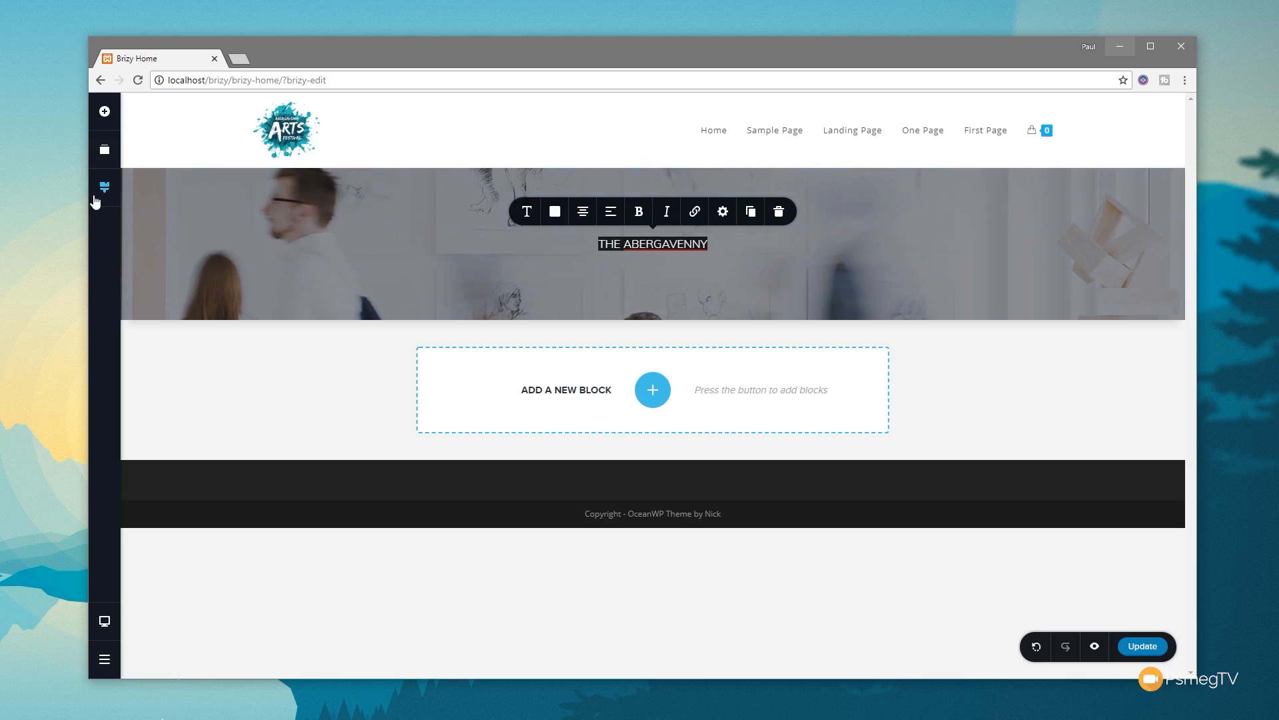
# Apply the Small Hero Header typography style to the THE ABERGAVENNY text
pyautogui.click(693, 244)
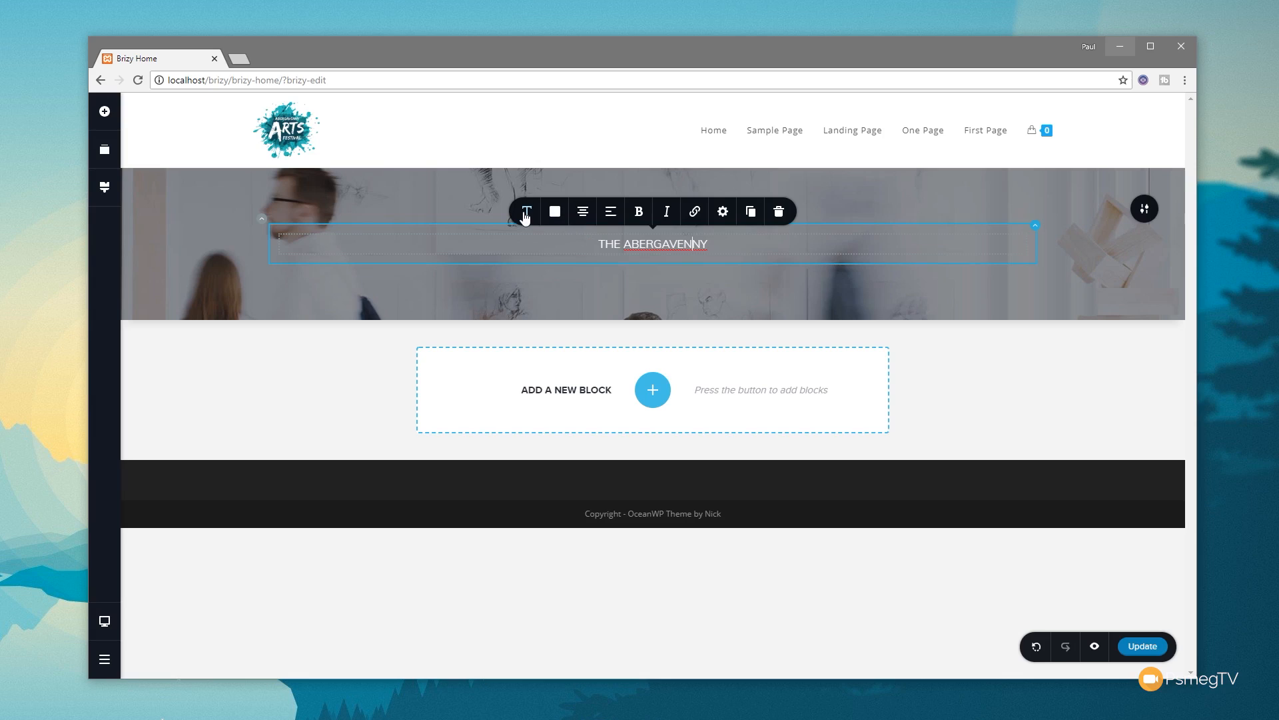
pyautogui.click(526, 213)
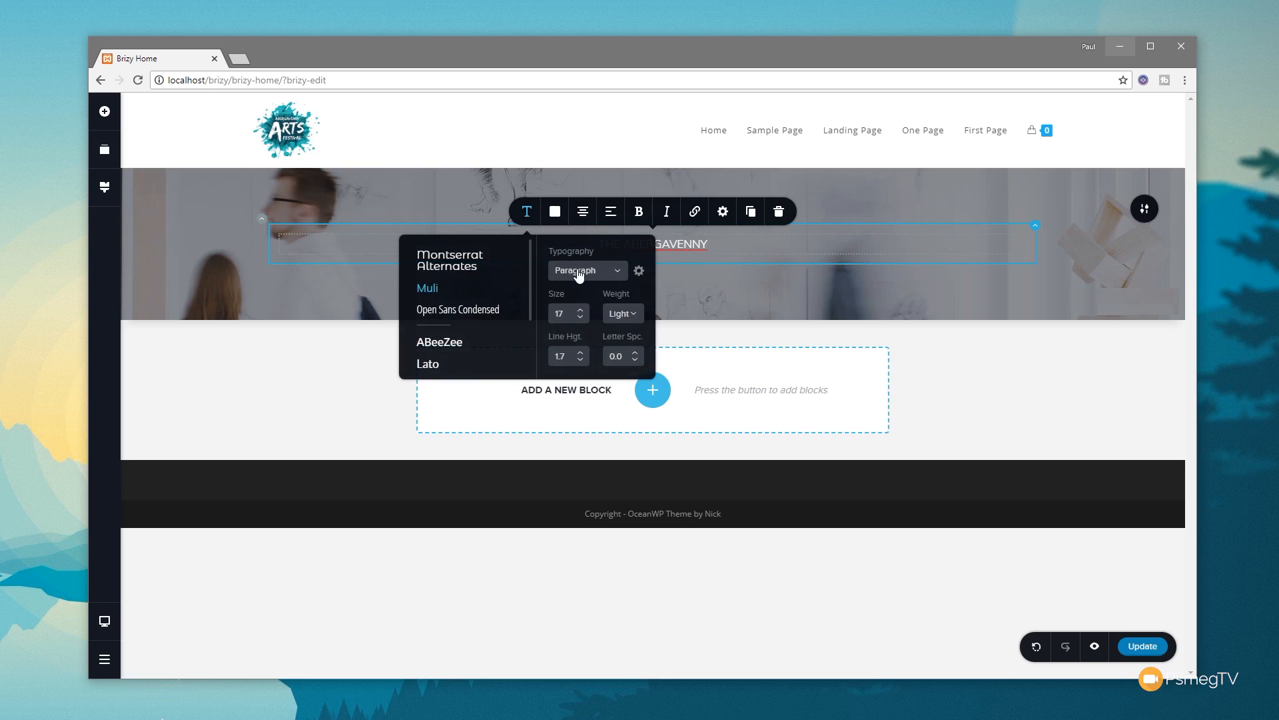
pyautogui.click(623, 273)
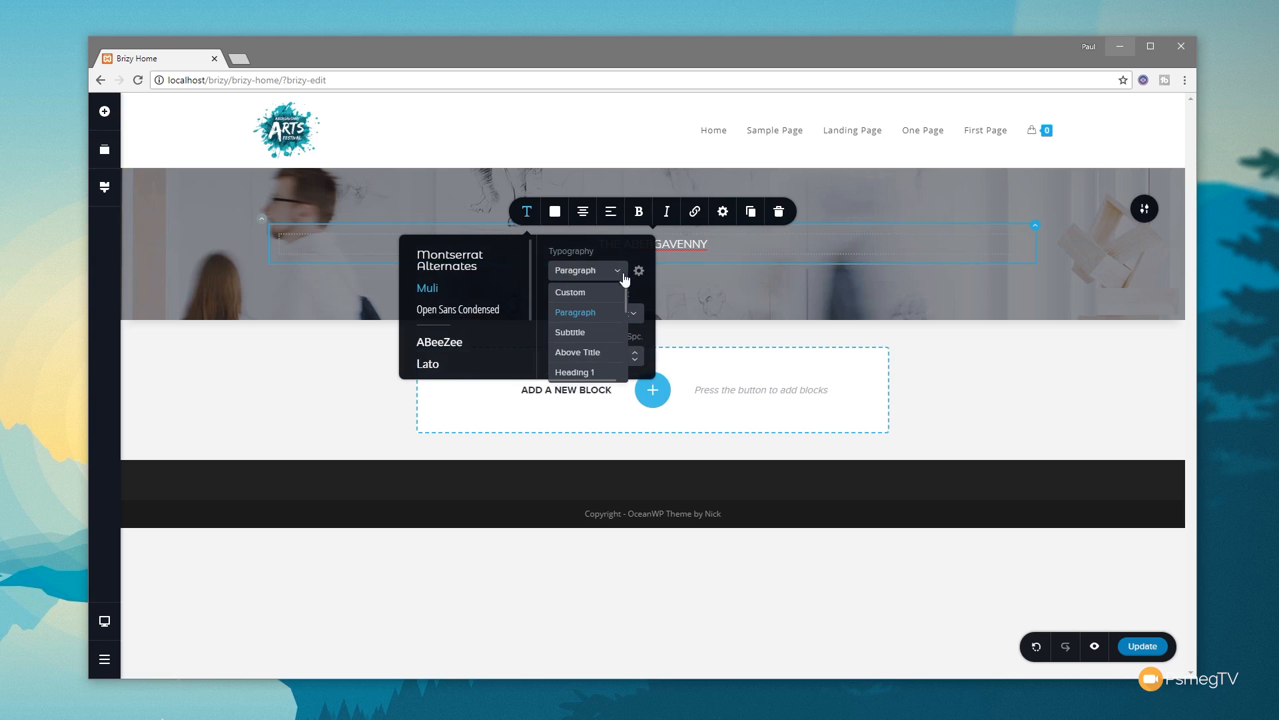
pyautogui.scroll(-5, 626, 300)
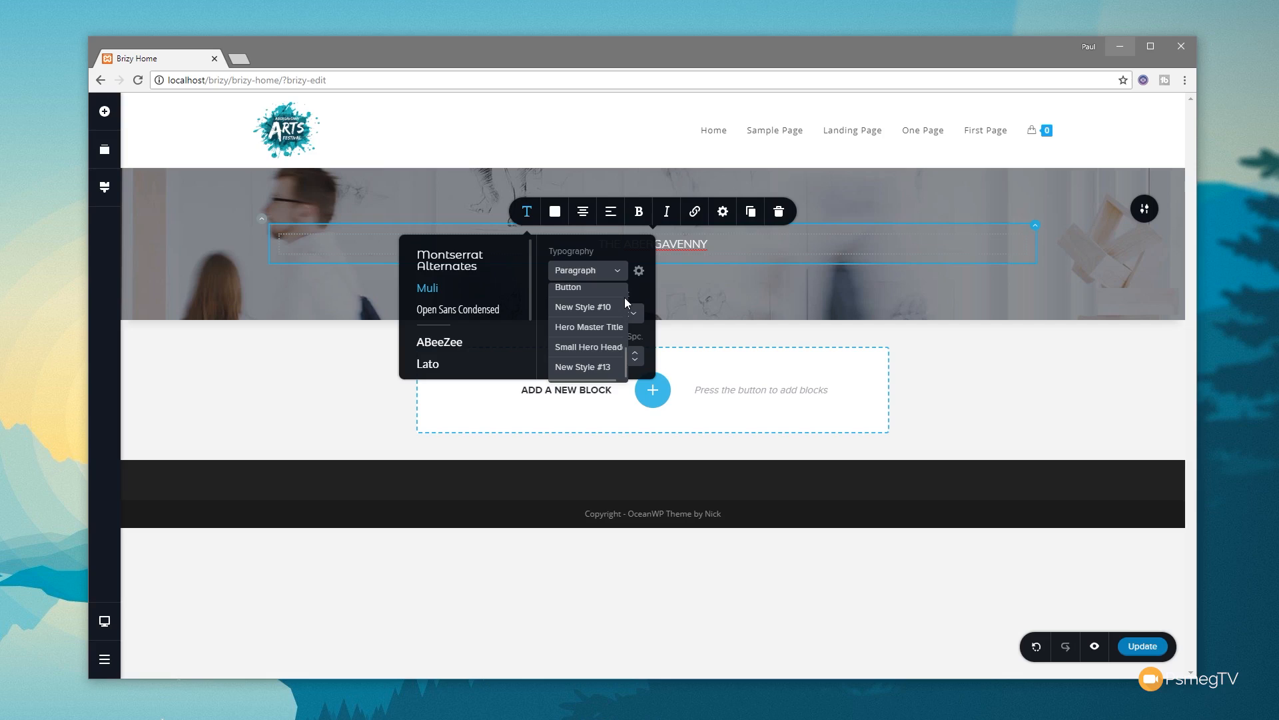
pyautogui.click(592, 348)
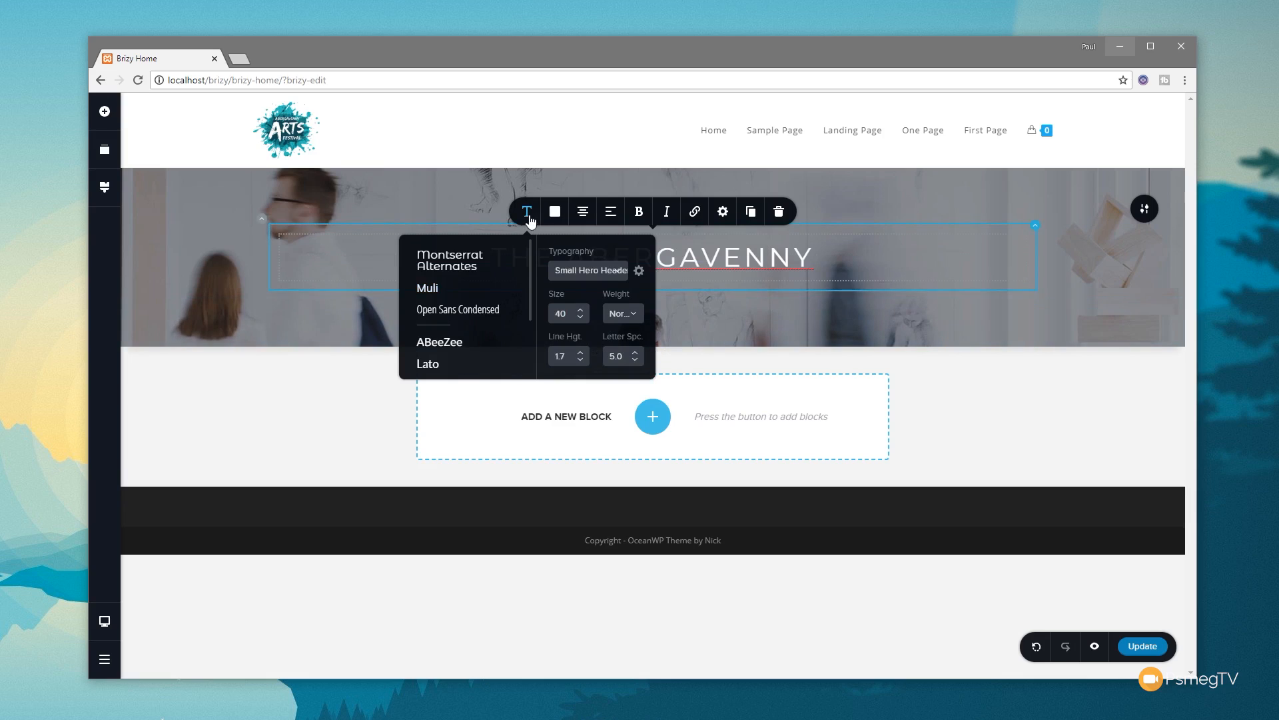
pyautogui.click(527, 211)
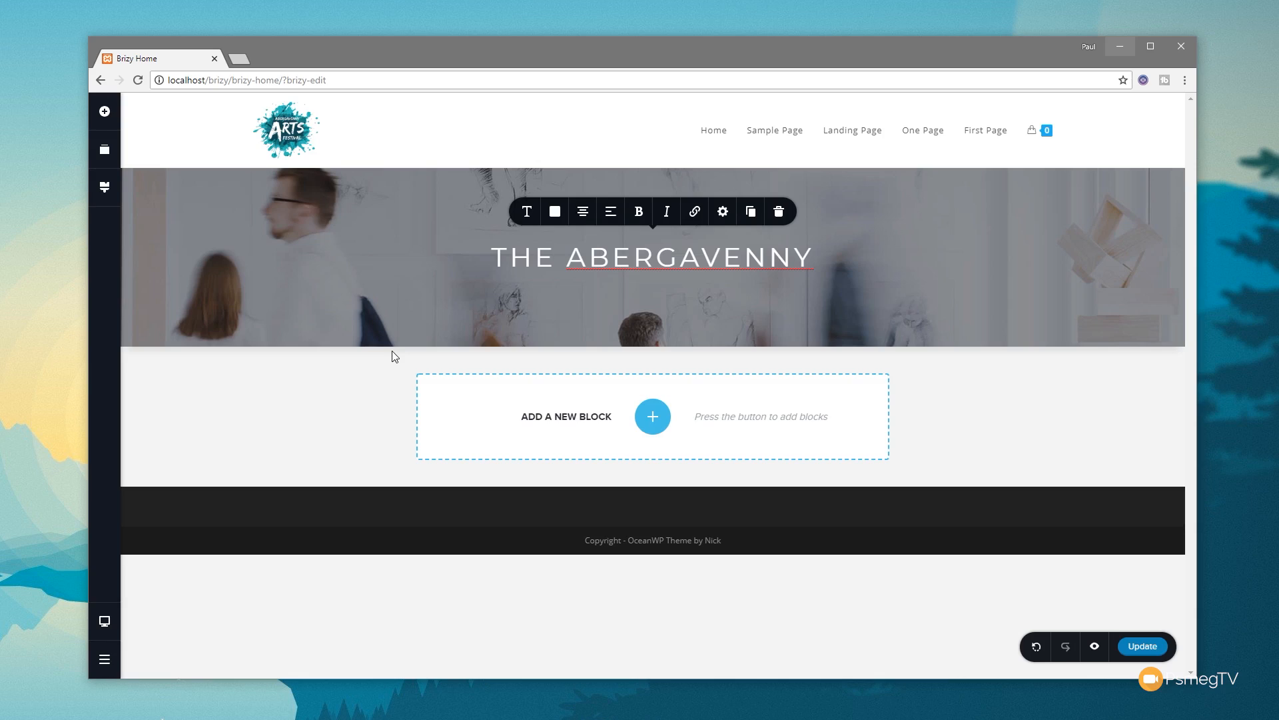
# Increase the Small Hero Header style's letter spacing to 11.0 in the global styling
pyautogui.click(110, 198)
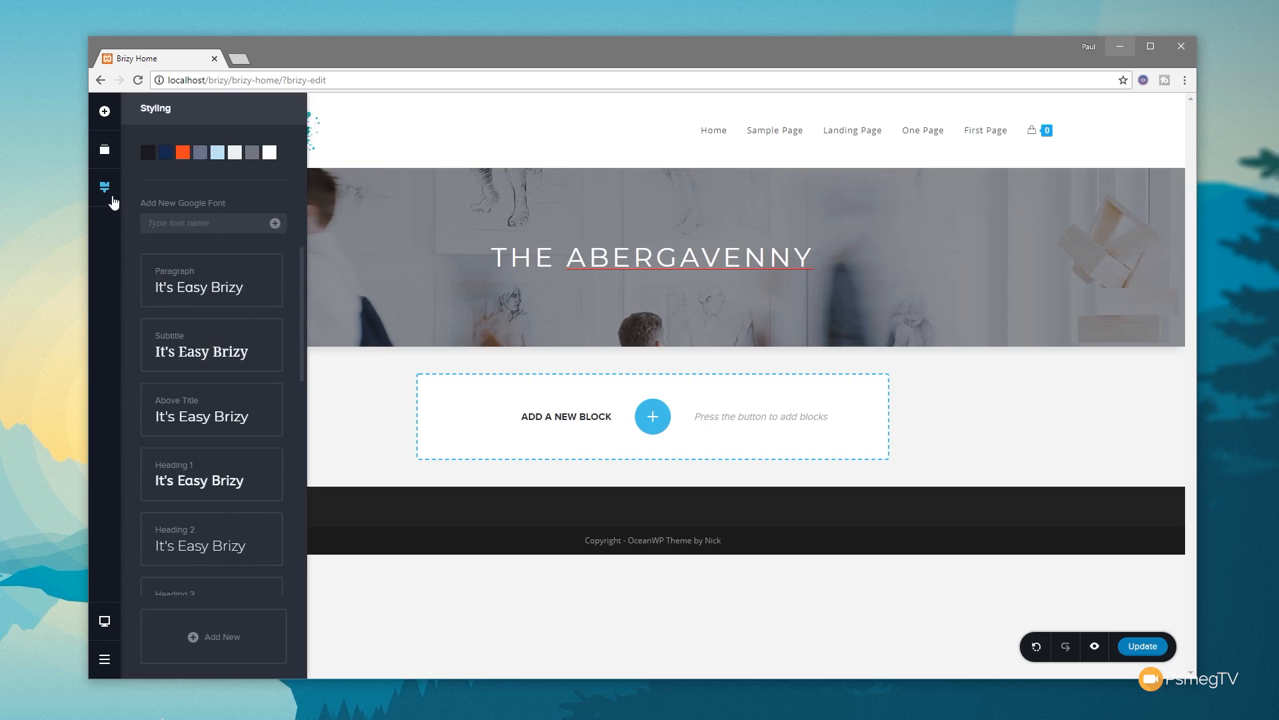
pyautogui.scroll(-6, 216, 529)
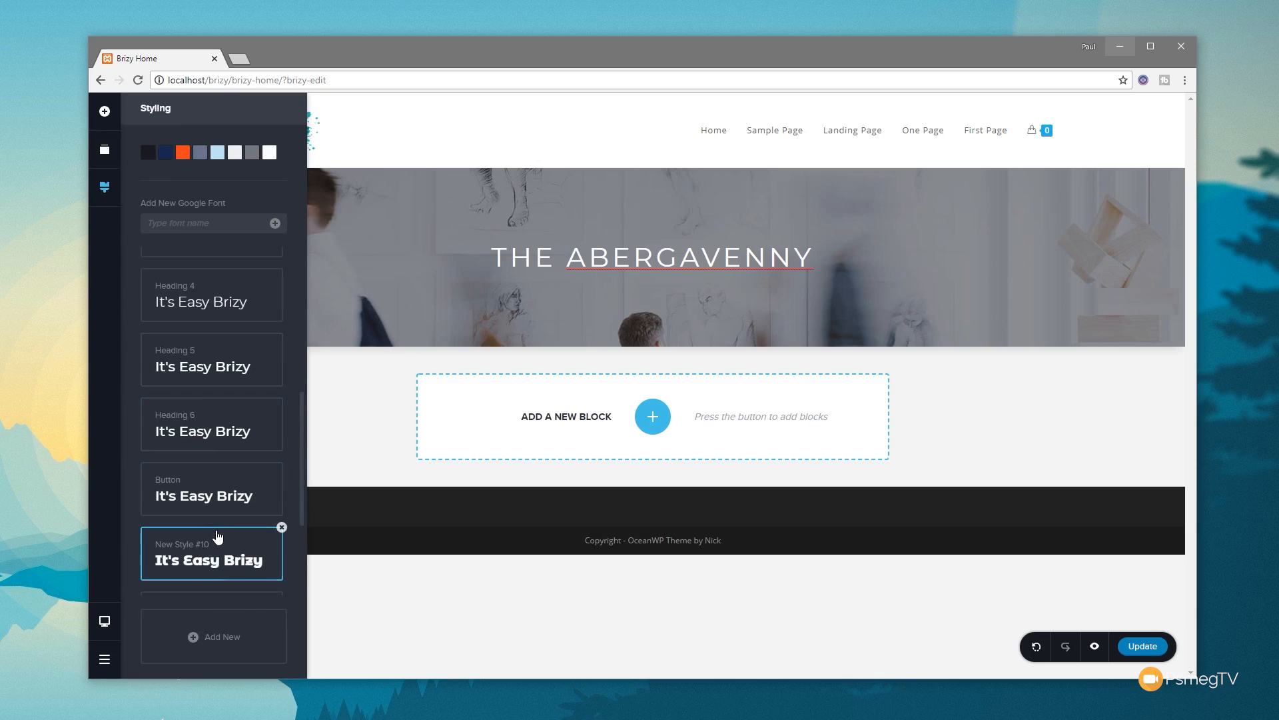
pyautogui.scroll(-3, 217, 531)
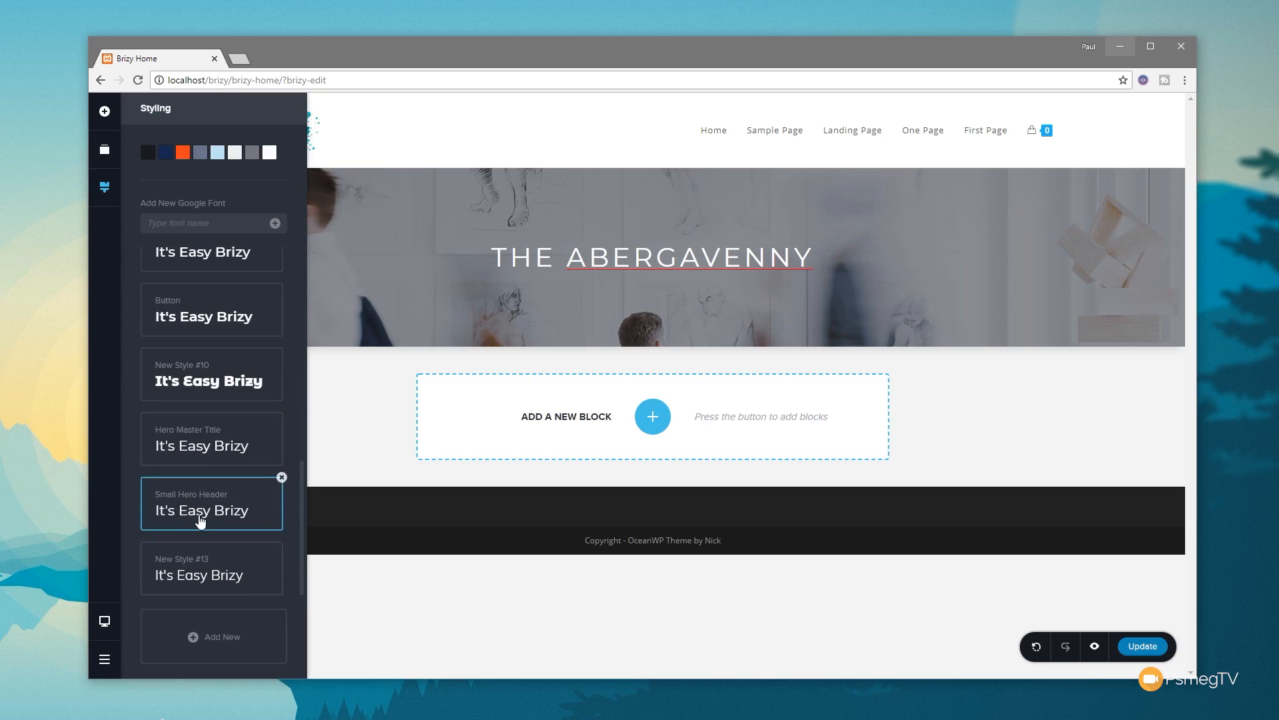
pyautogui.click(200, 520)
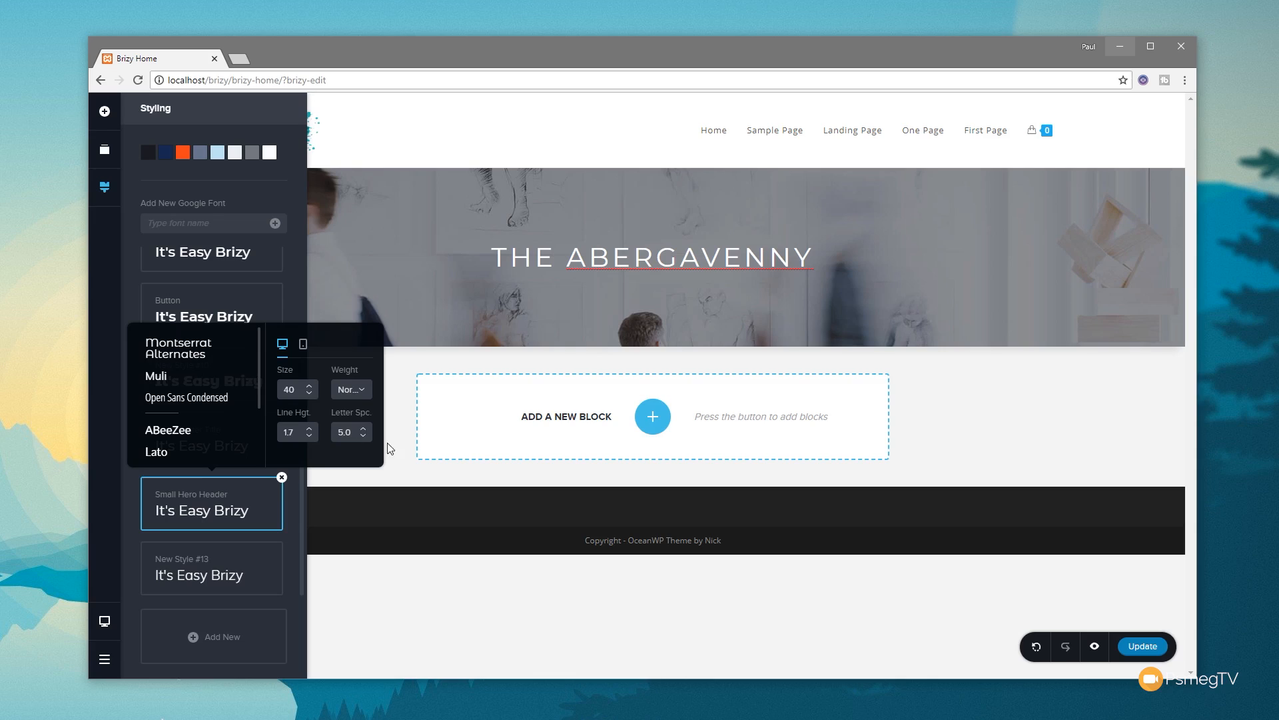
pyautogui.click(363, 427)
pyautogui.click(363, 428)
pyautogui.click(363, 428)
pyautogui.click(363, 428)
pyautogui.click(363, 428)
pyautogui.click(363, 427)
pyautogui.click(363, 427)
pyautogui.click(363, 428)
pyautogui.click(363, 428)
pyautogui.click(364, 427)
pyautogui.click(363, 428)
pyautogui.click(364, 427)
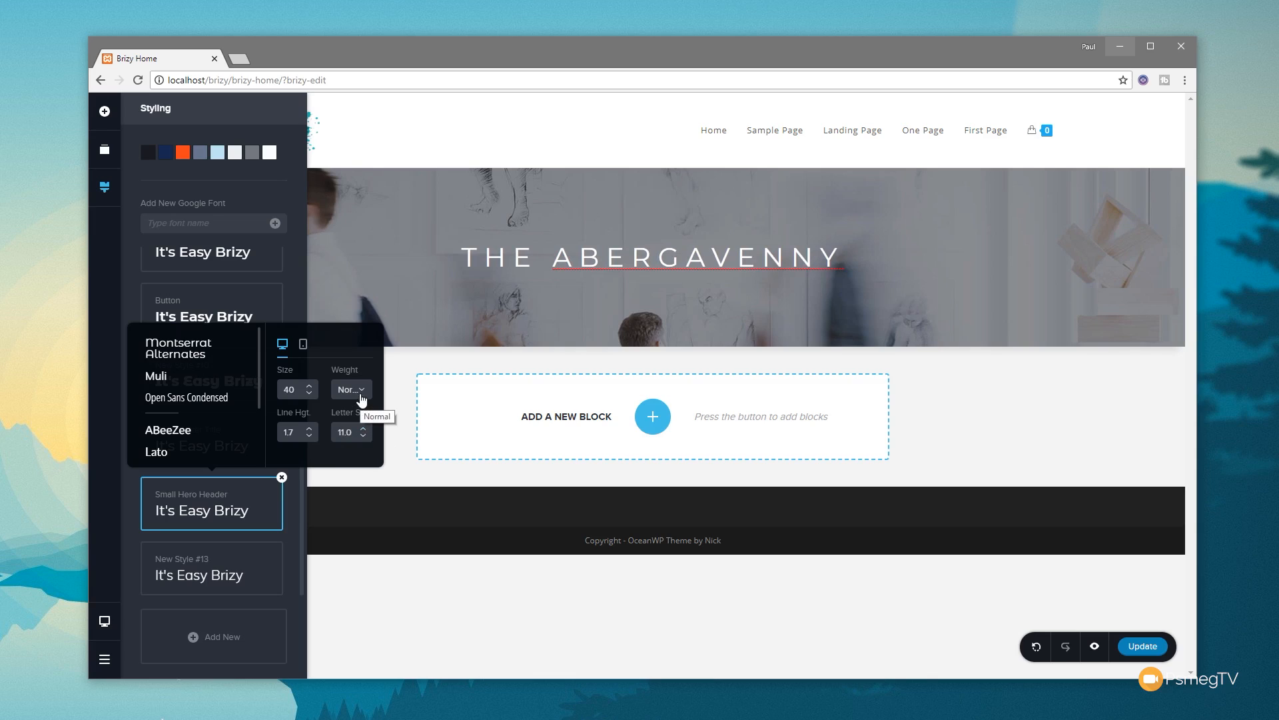
# Reduce the Small Hero Header style's font size to 24 and close the styling settings
pyautogui.click(311, 393)
pyautogui.click(311, 394)
pyautogui.click(310, 394)
pyautogui.click(311, 393)
pyautogui.click(311, 394)
pyautogui.click(310, 393)
pyautogui.click(310, 393)
pyautogui.click(310, 393)
pyautogui.click(311, 393)
pyautogui.click(311, 393)
pyautogui.click(311, 394)
pyautogui.click(311, 393)
pyautogui.click(310, 393)
pyautogui.click(310, 393)
pyautogui.click(310, 393)
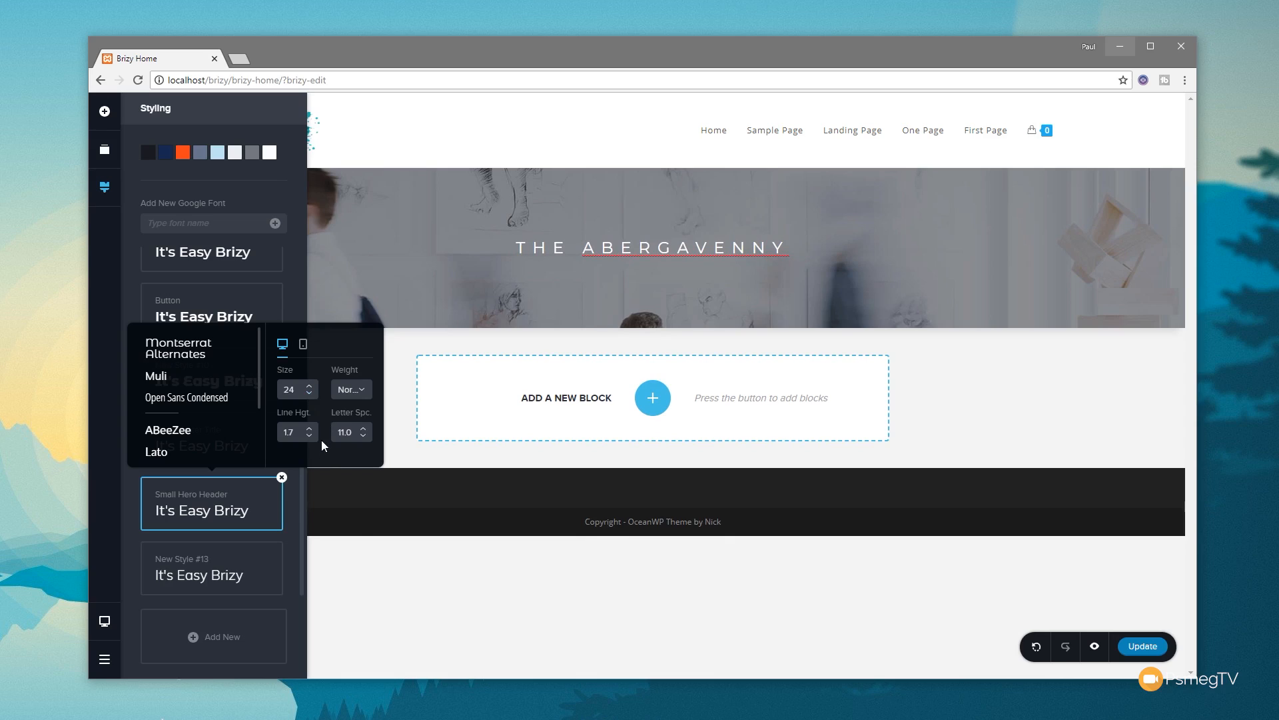
pyautogui.click(389, 573)
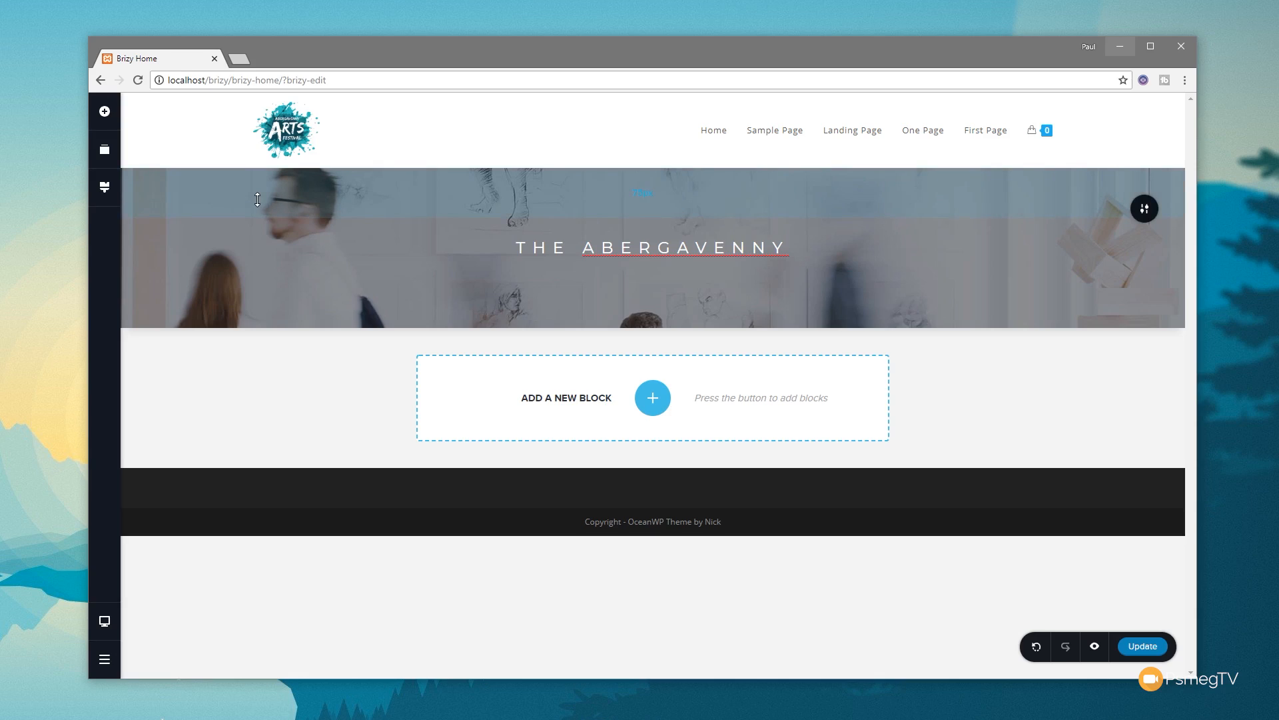
# Add a text element below THE ABERGAVENNY in the hero block and replace its placeholder with ARTS FESTIVAL
pyautogui.click(104, 113)
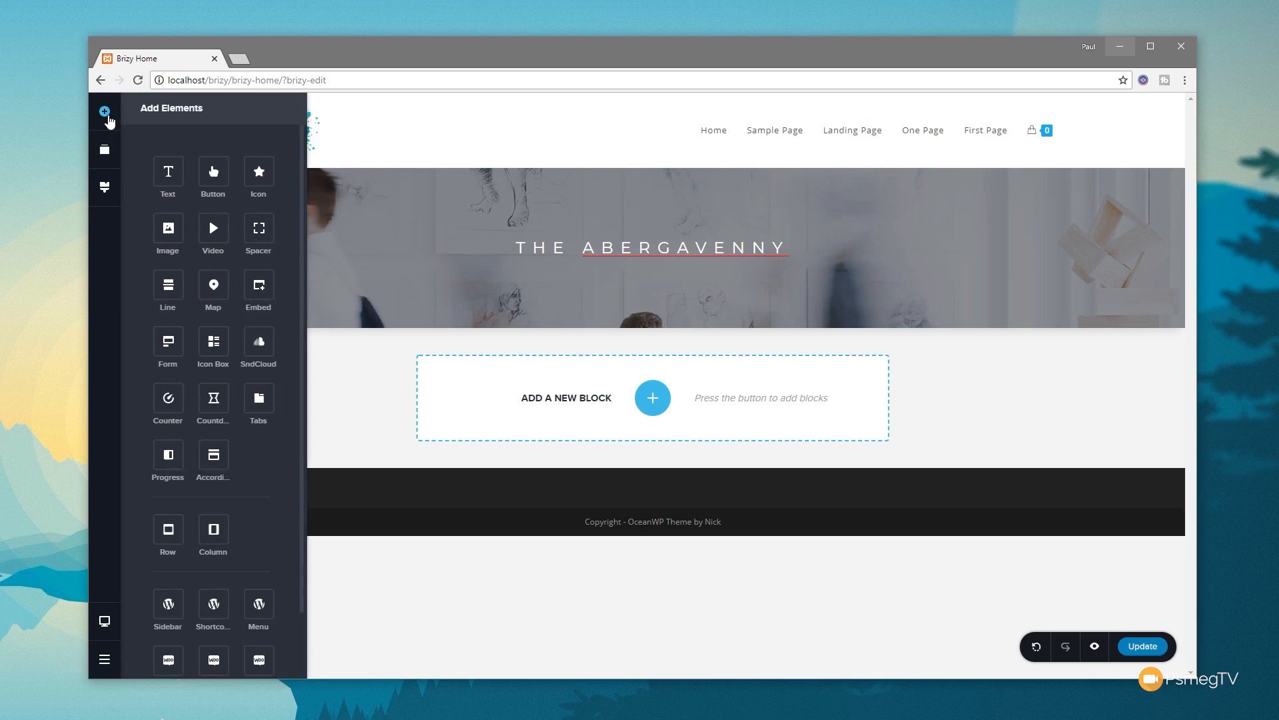
pyautogui.moveTo(168, 172); pyautogui.dragTo(573, 267)
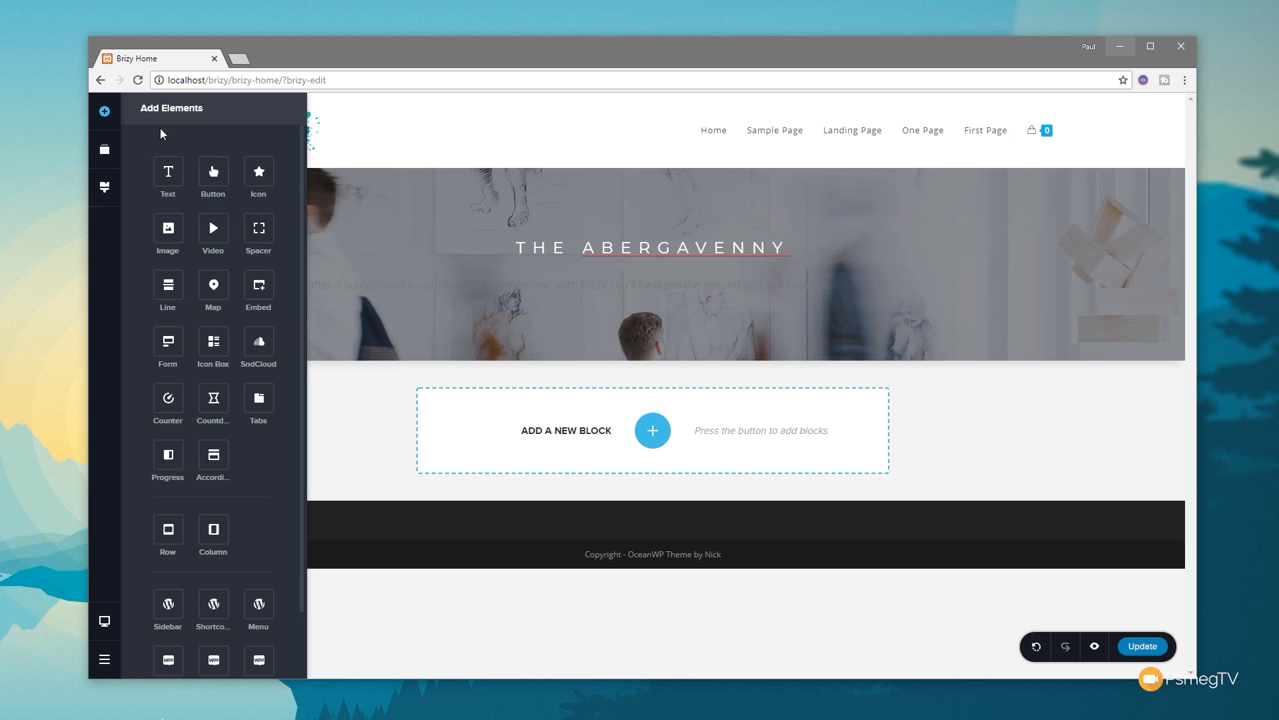
pyautogui.click(107, 112)
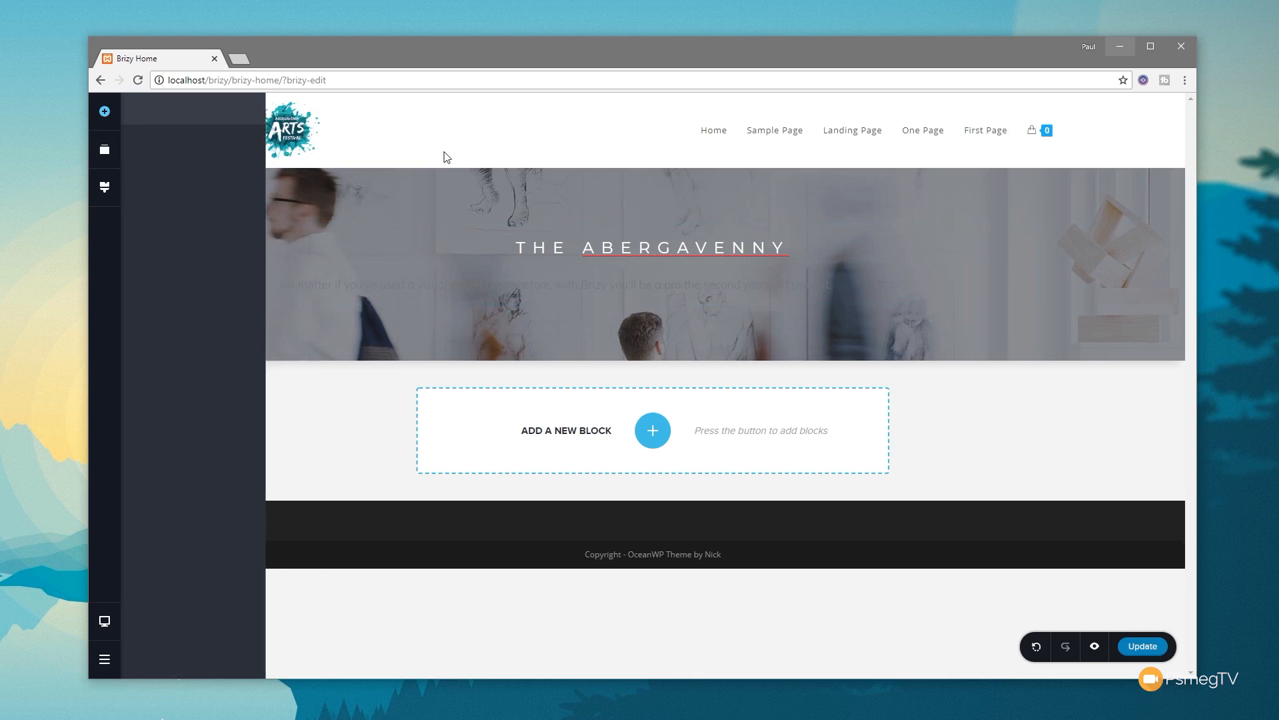
pyautogui.click(542, 294)
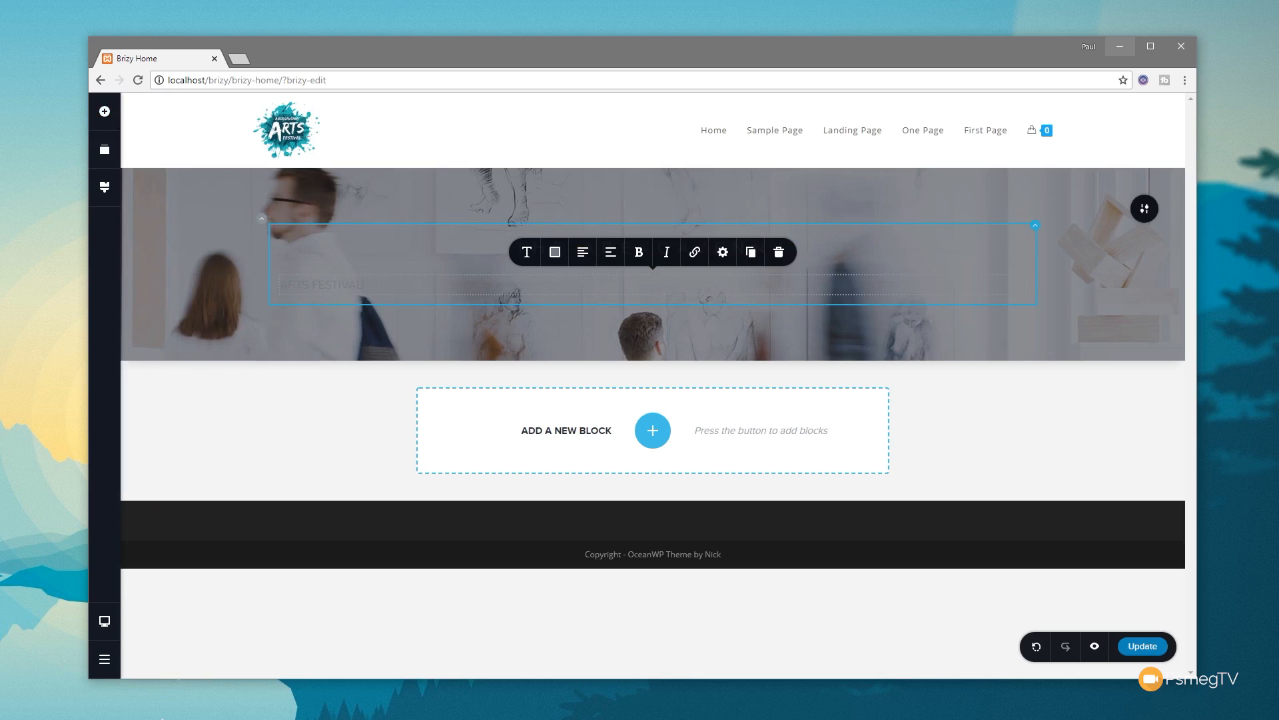
# Colour the ARTS FESTIVAL text white (#FFFFFF) and centre it in the hero block
pyautogui.moveTo(364, 284); pyautogui.dragTo(264, 286)
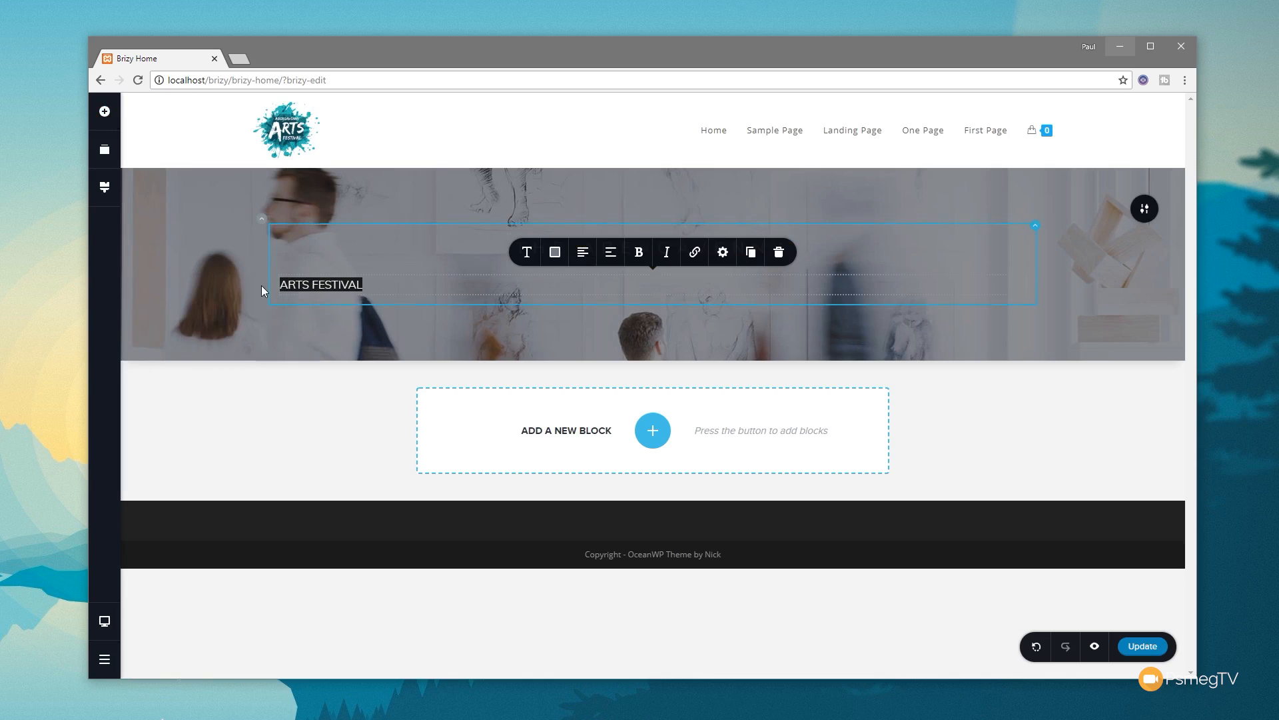
pyautogui.click(555, 253)
pyautogui.click(589, 400)
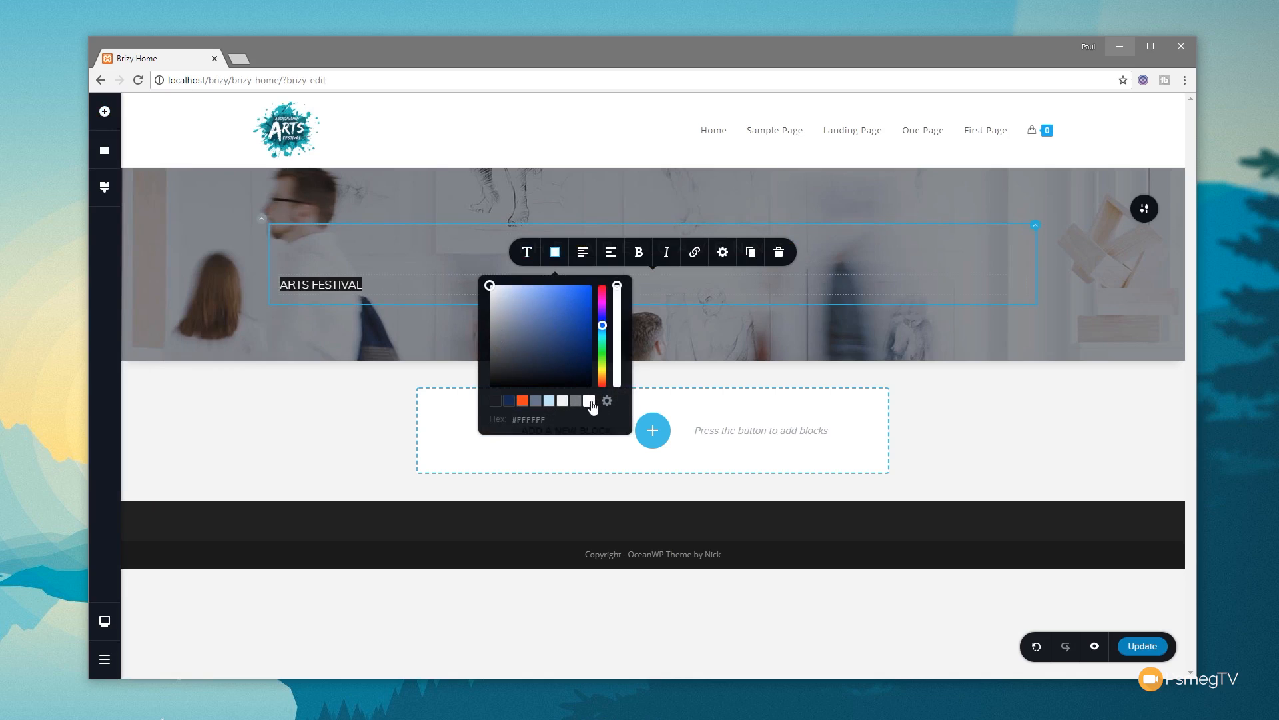
pyautogui.click(556, 261)
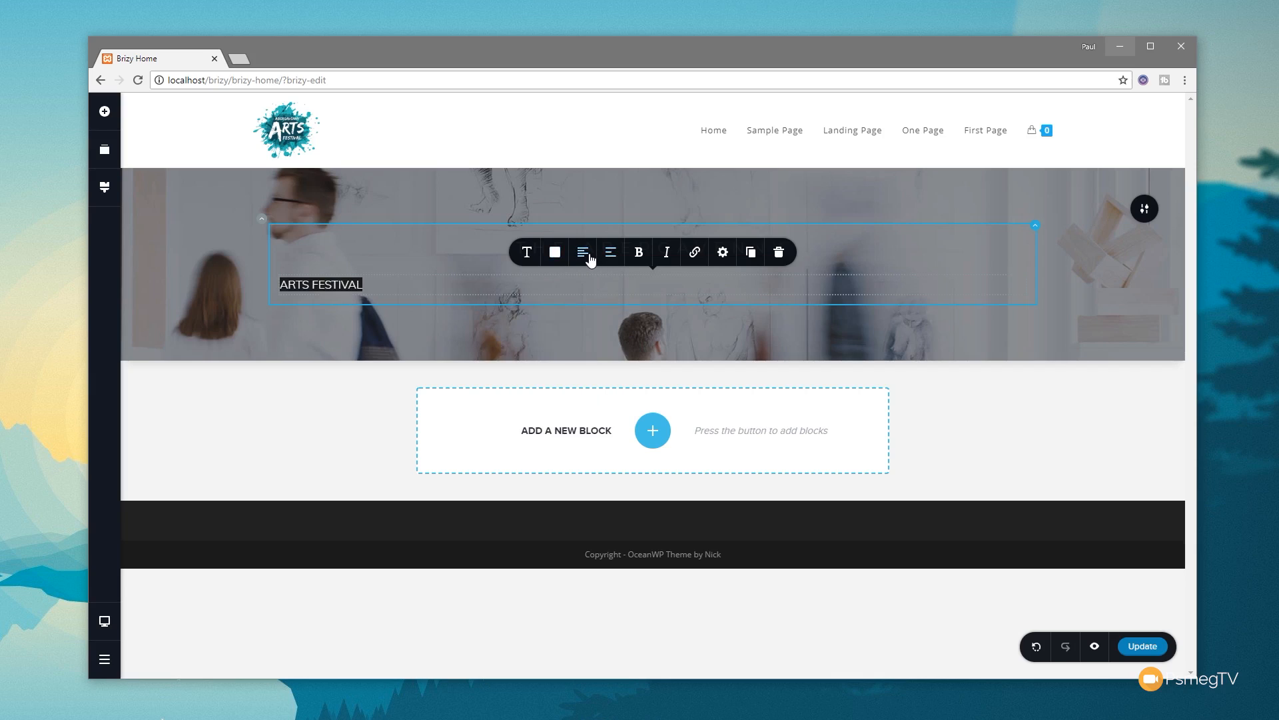
pyautogui.click(586, 257)
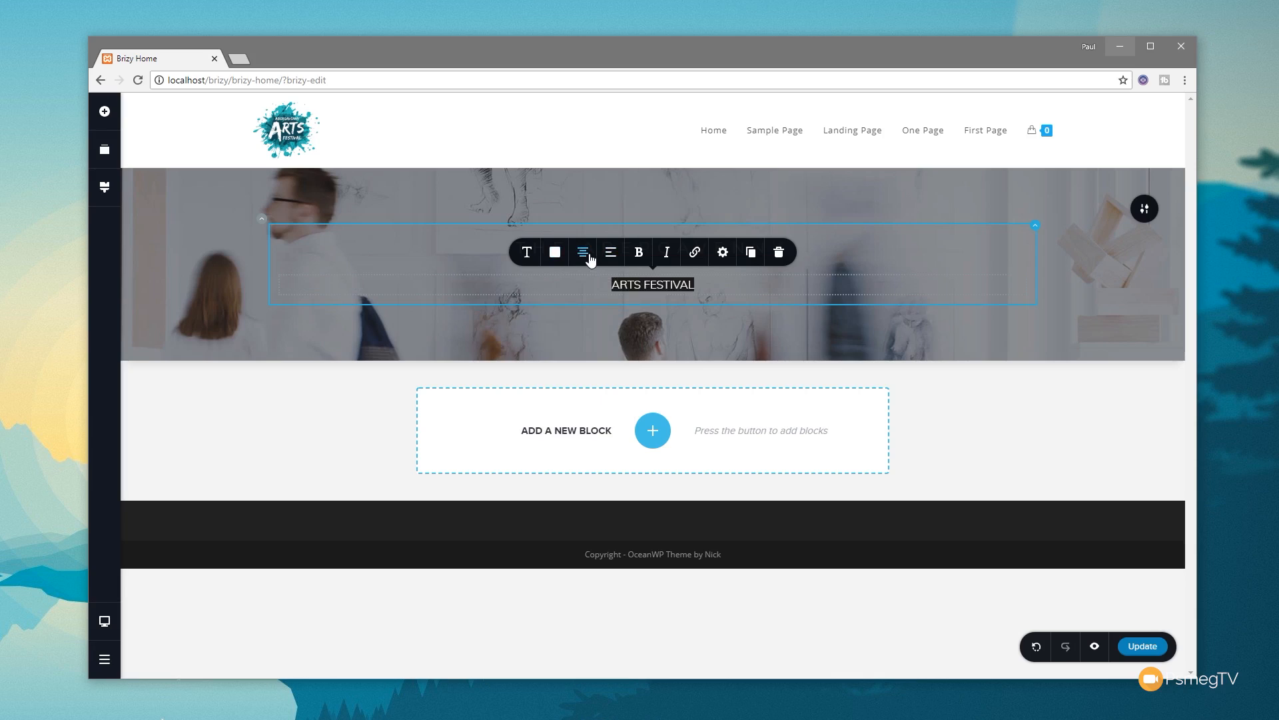
pyautogui.click(695, 284)
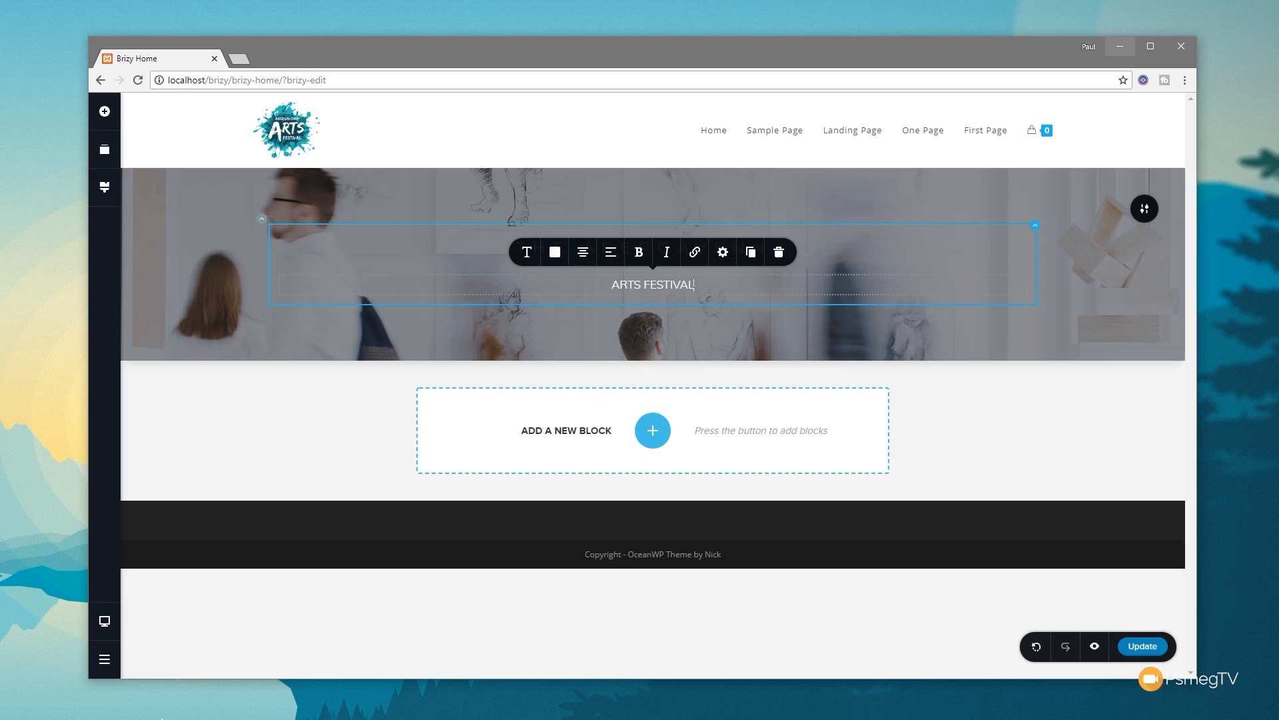
# Apply the Hero Master Title typography style to the ARTS FESTIVAL text
pyautogui.click(526, 252)
pyautogui.click(614, 318)
pyautogui.scroll(-5, 611, 366)
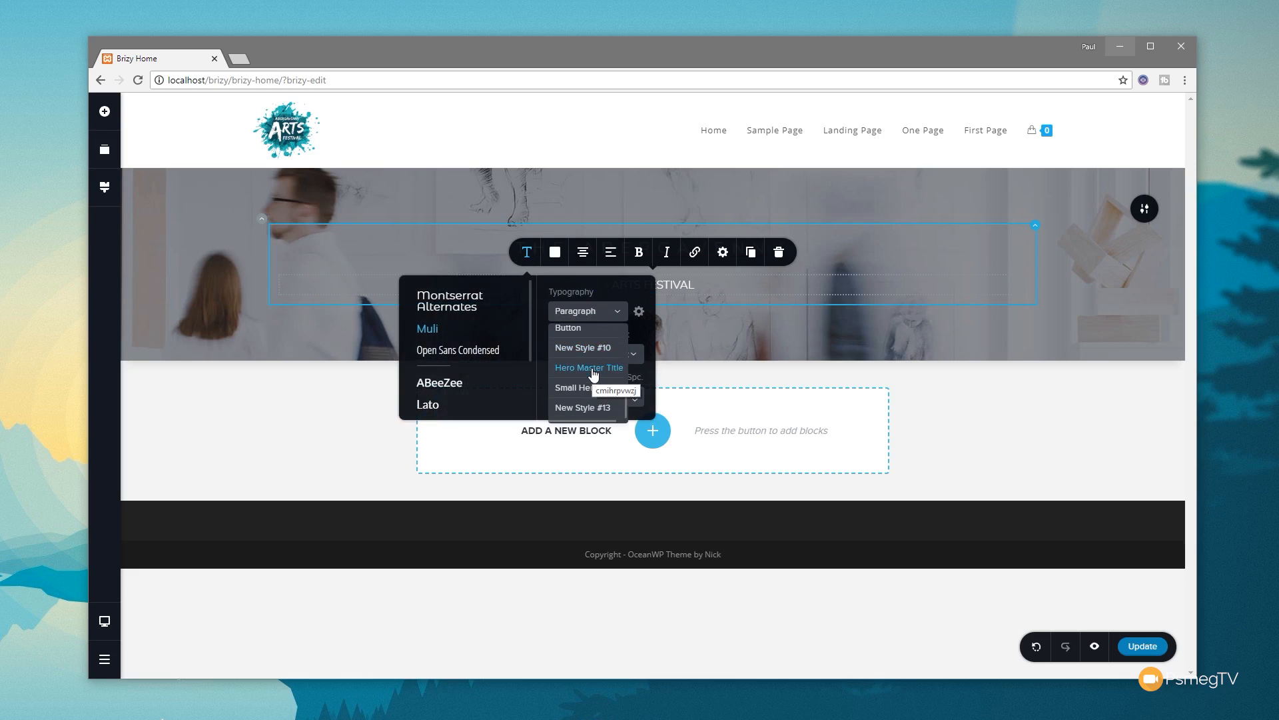
pyautogui.click(593, 368)
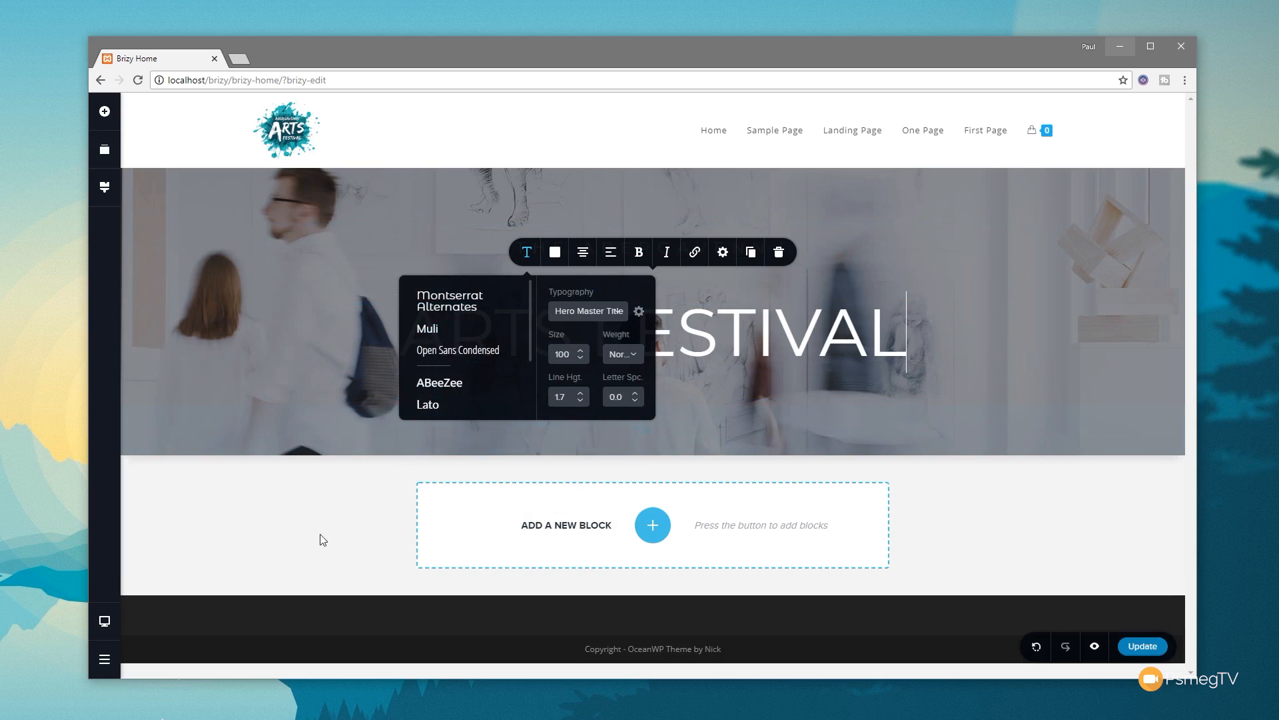
pyautogui.click(275, 533)
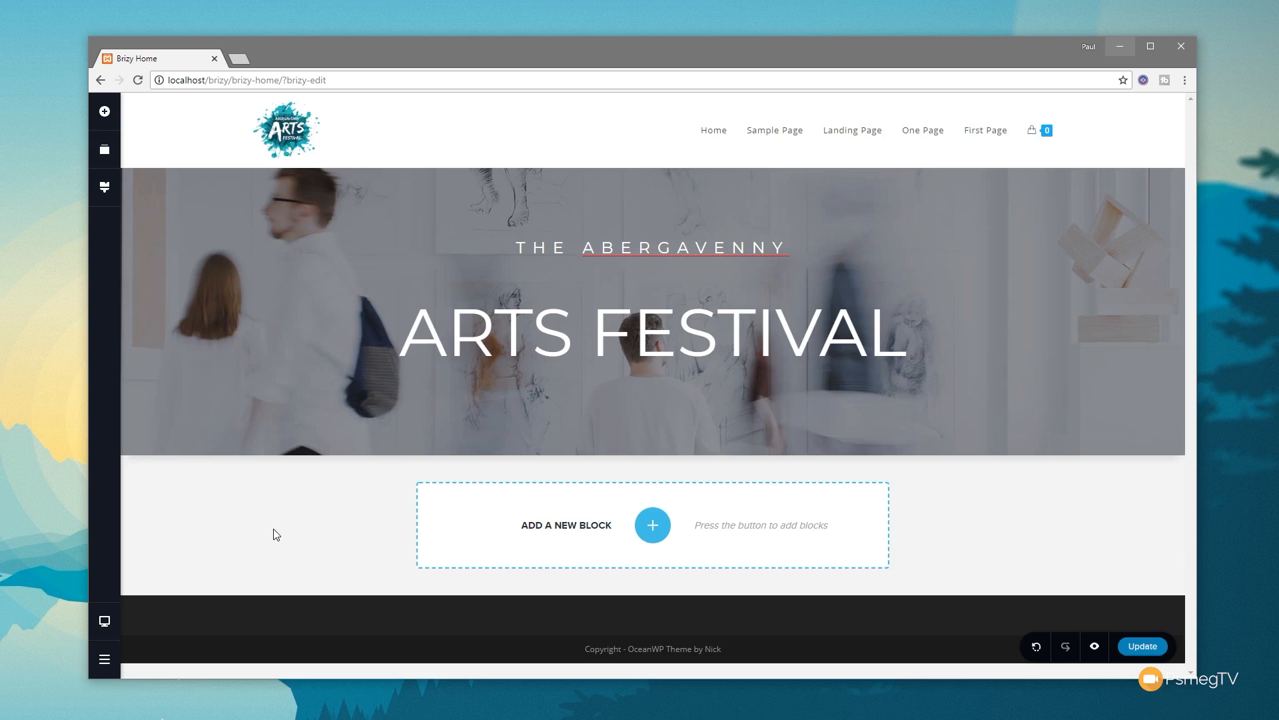
# Set the ARTS FESTIVAL text's top margin to -31 px and its bottom margin to -25 px
pyautogui.click(709, 291)
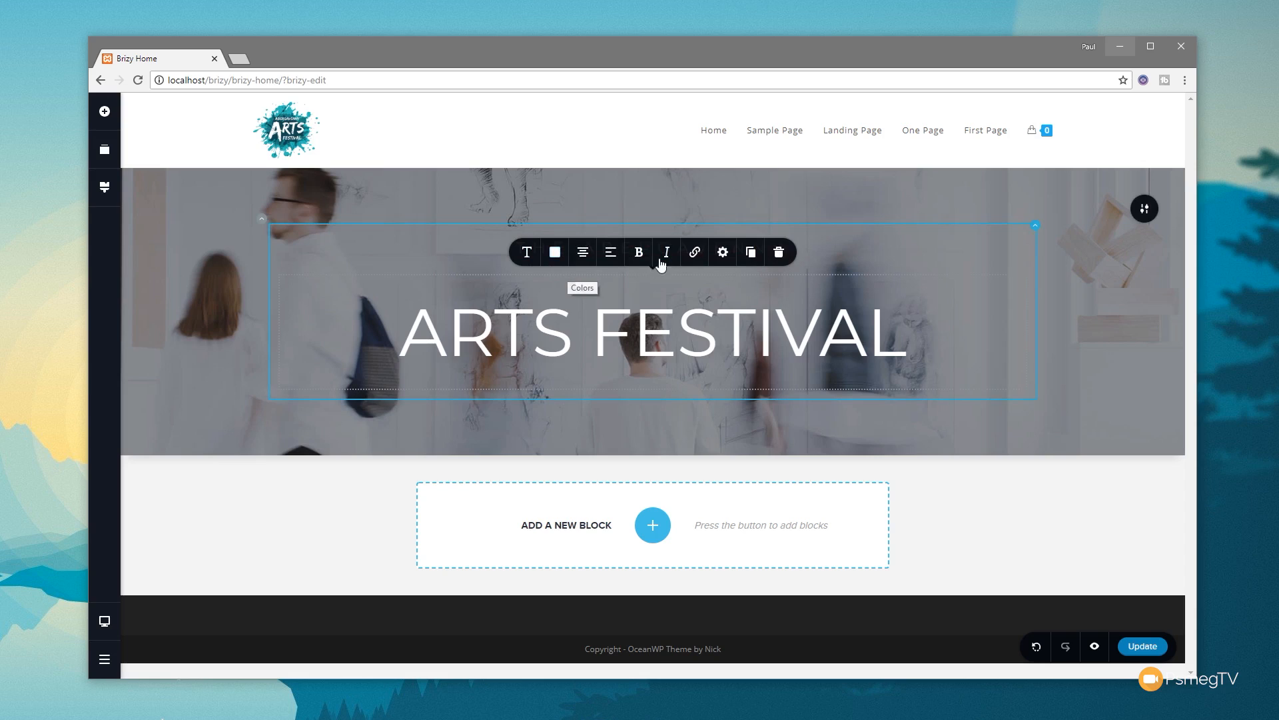
pyautogui.click(722, 252)
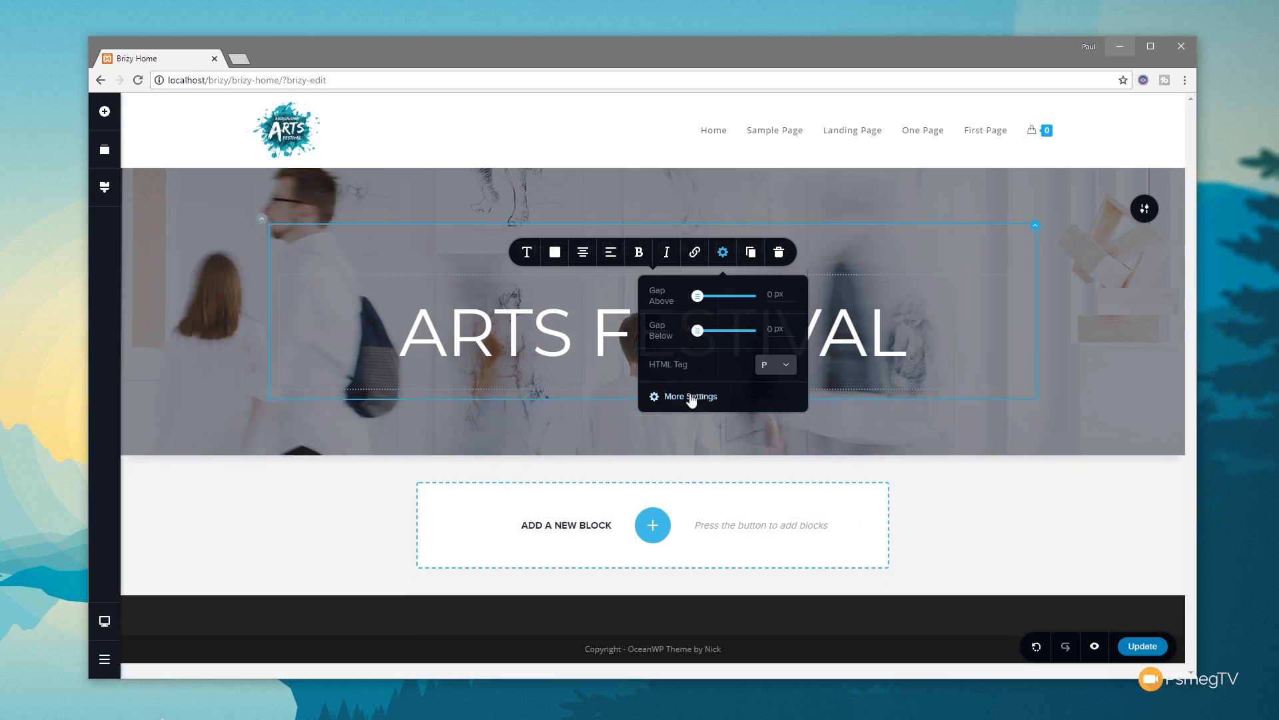
pyautogui.click(690, 396)
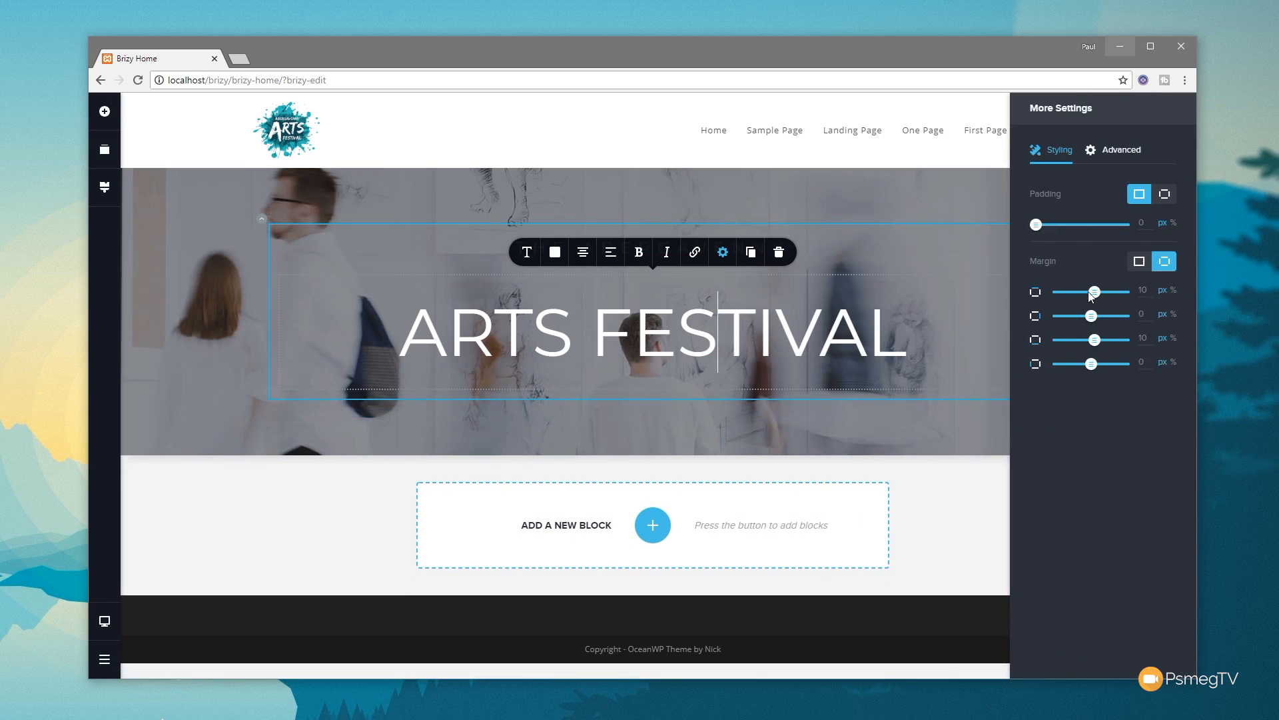
pyautogui.moveTo(1095, 293); pyautogui.dragTo(1080, 293)
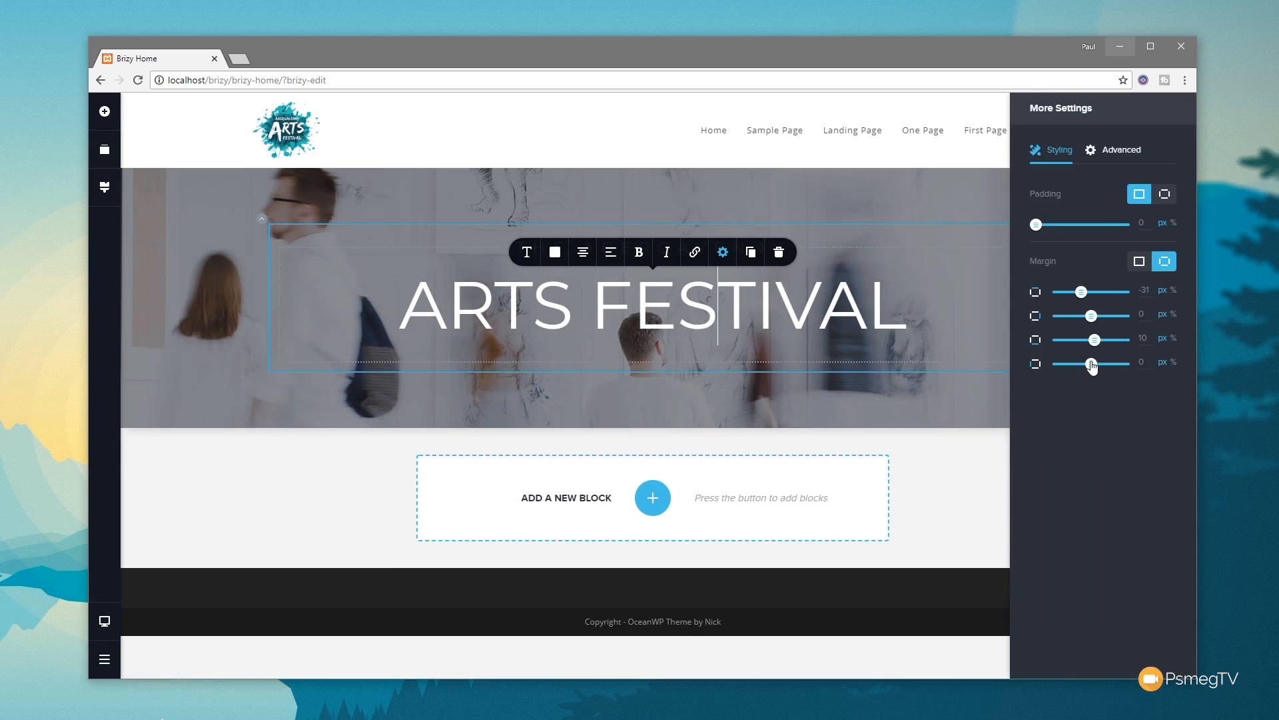
pyautogui.moveTo(1095, 339); pyautogui.dragTo(1082, 340)
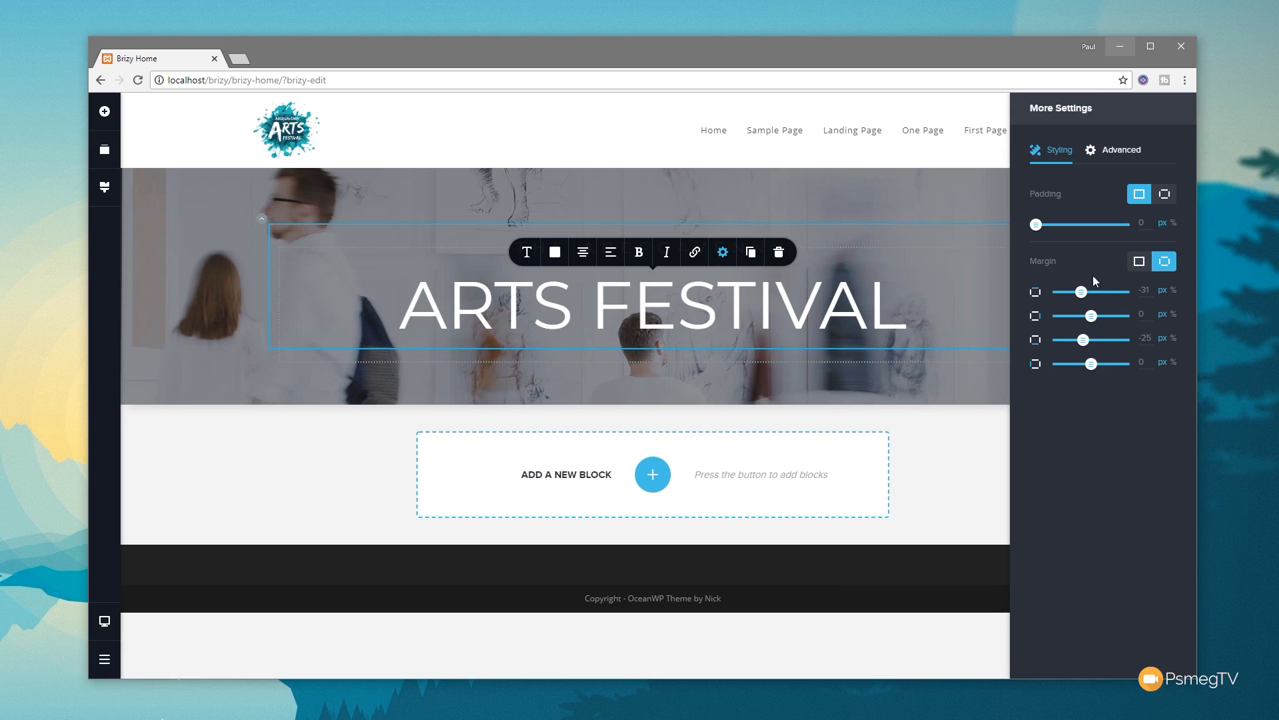
pyautogui.click(557, 190)
pyautogui.click(401, 309)
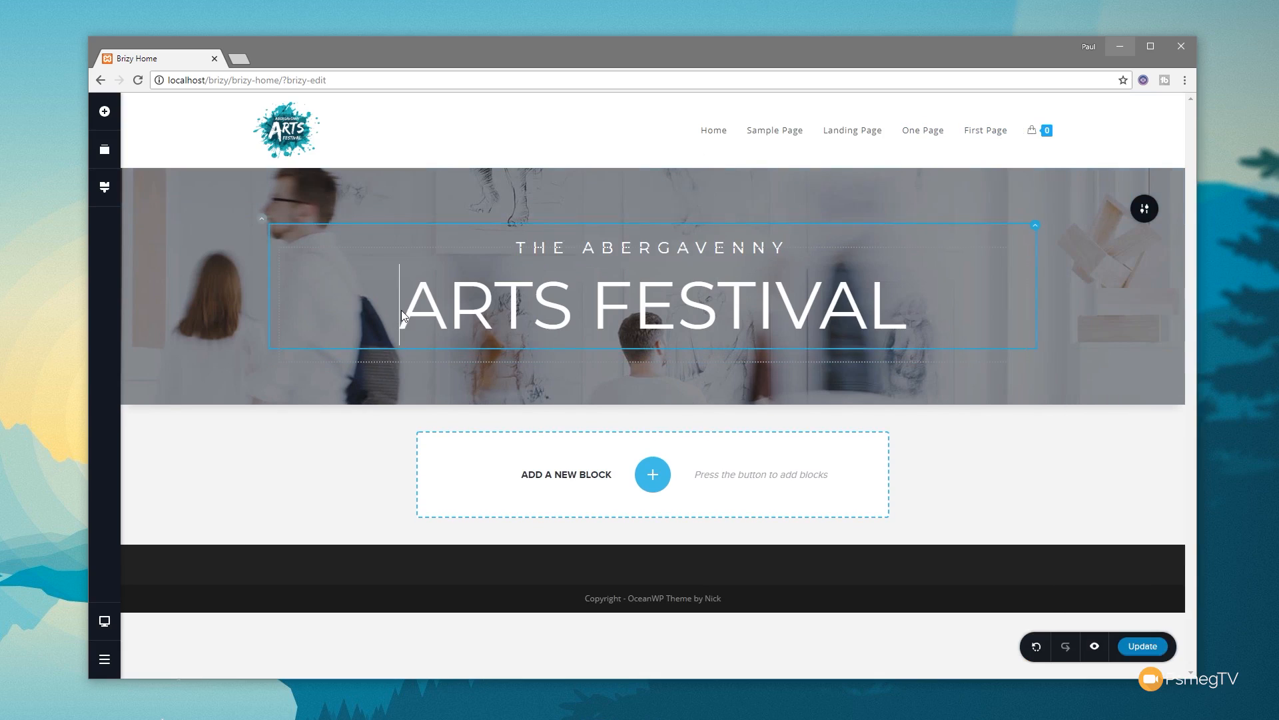
pyautogui.click(277, 449)
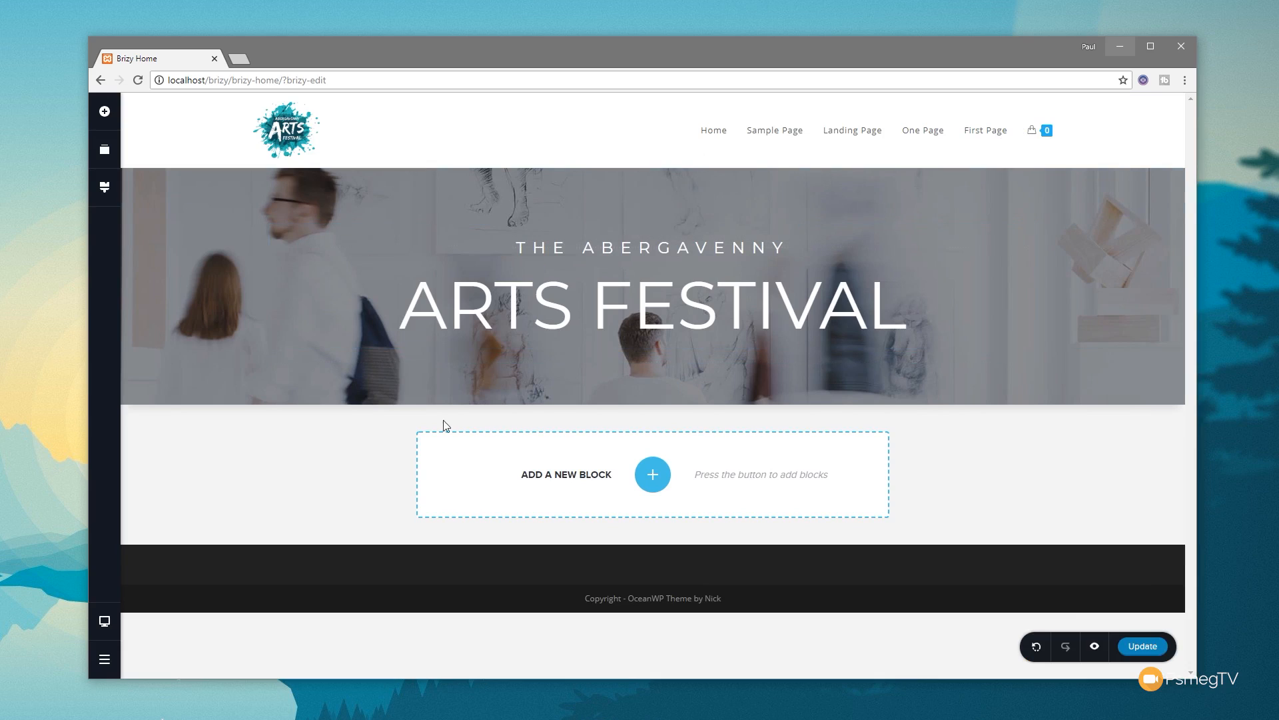
# Add a line element below the ARTS FESTIVAL text and give it the dotted style
pyautogui.click(104, 111)
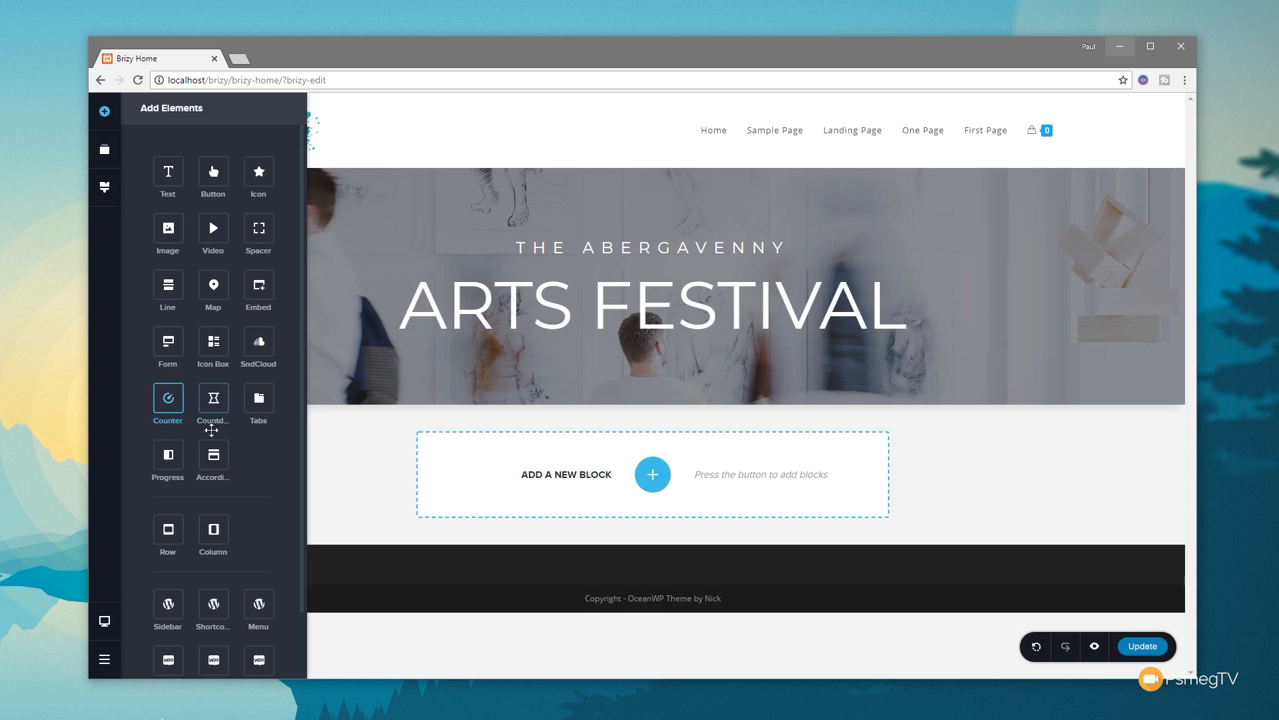
pyautogui.moveTo(168, 286); pyautogui.dragTo(575, 347)
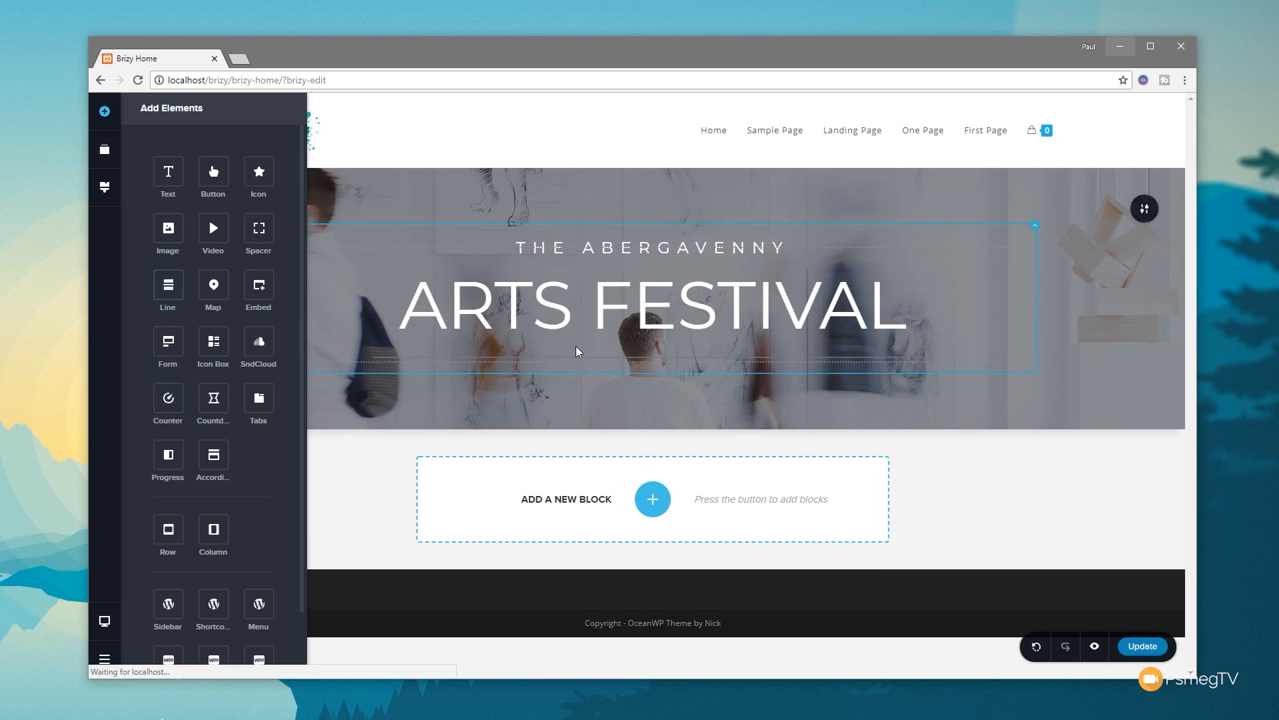
pyautogui.click(628, 358)
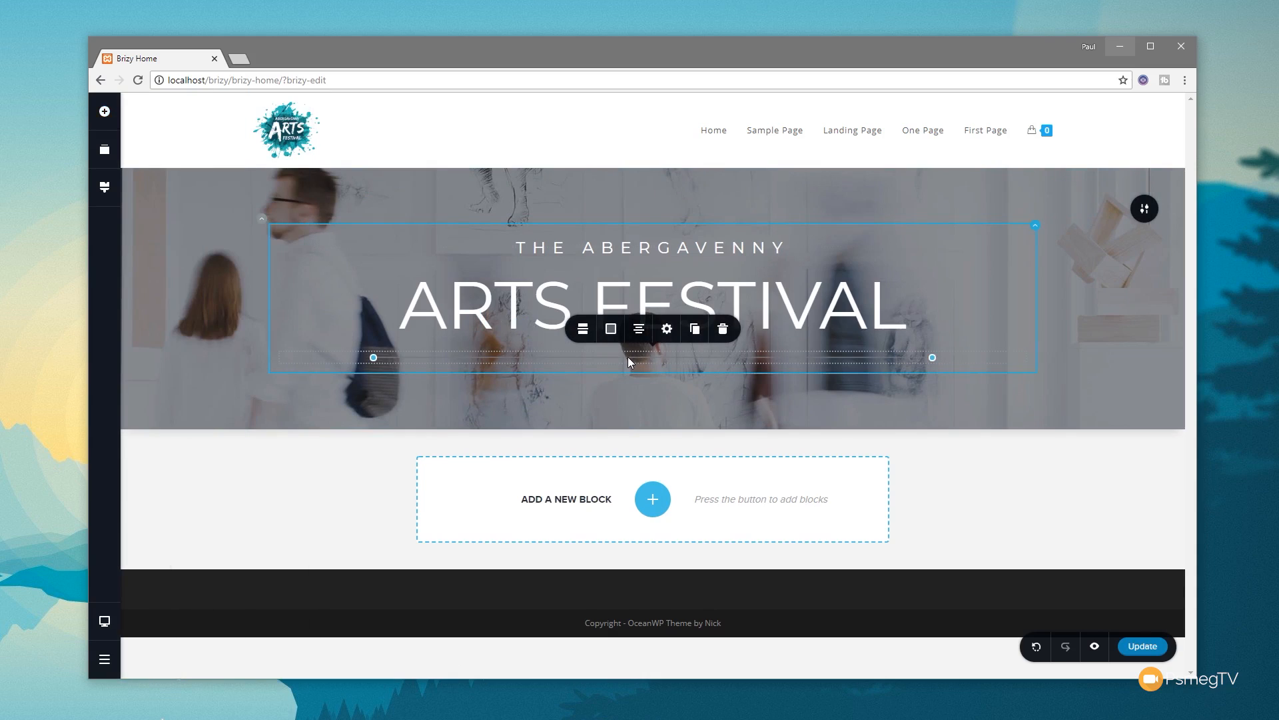
pyautogui.click(583, 328)
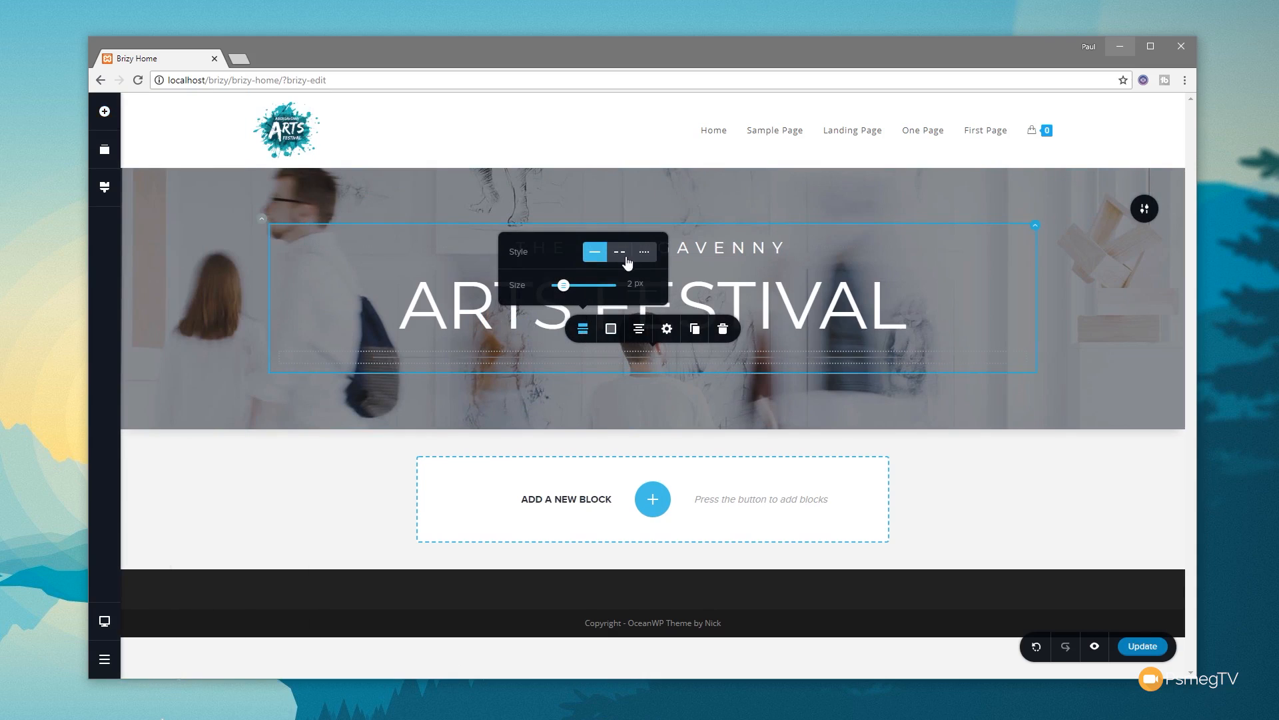
pyautogui.click(644, 253)
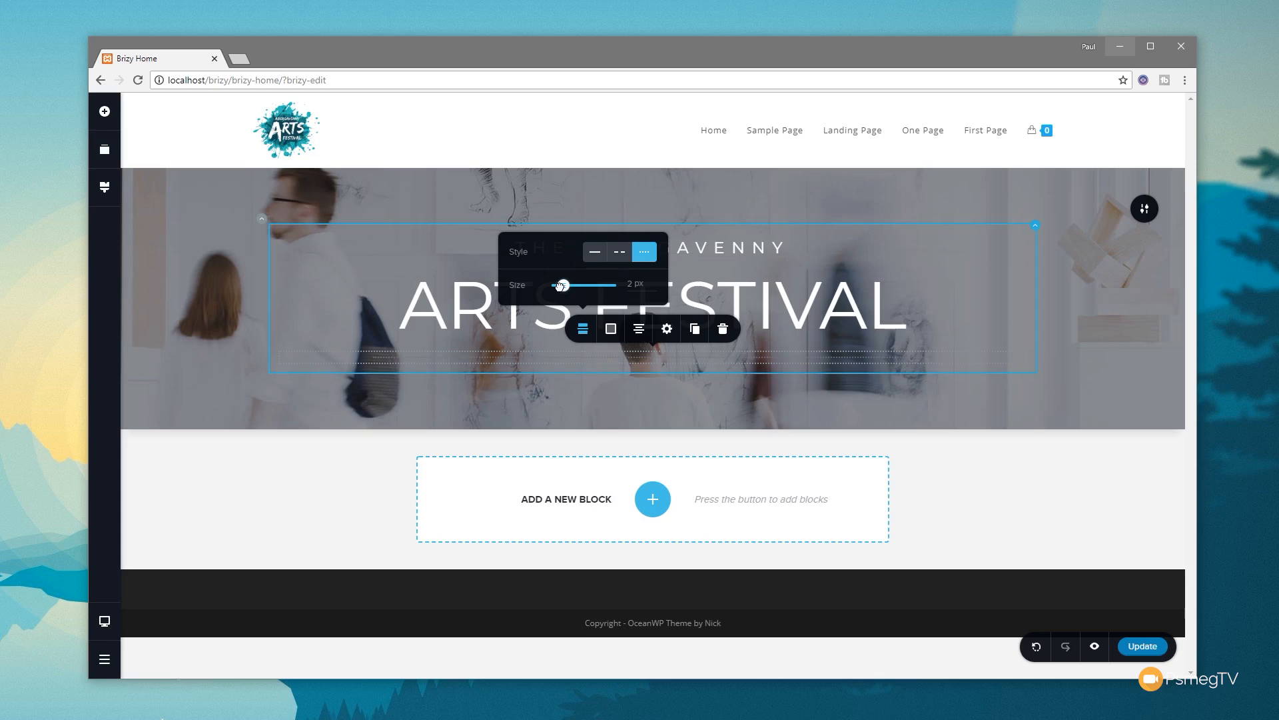
# Colour the line below ARTS FESTIVAL white (#FFFFFF) and set its width to 15%
pyautogui.click(611, 328)
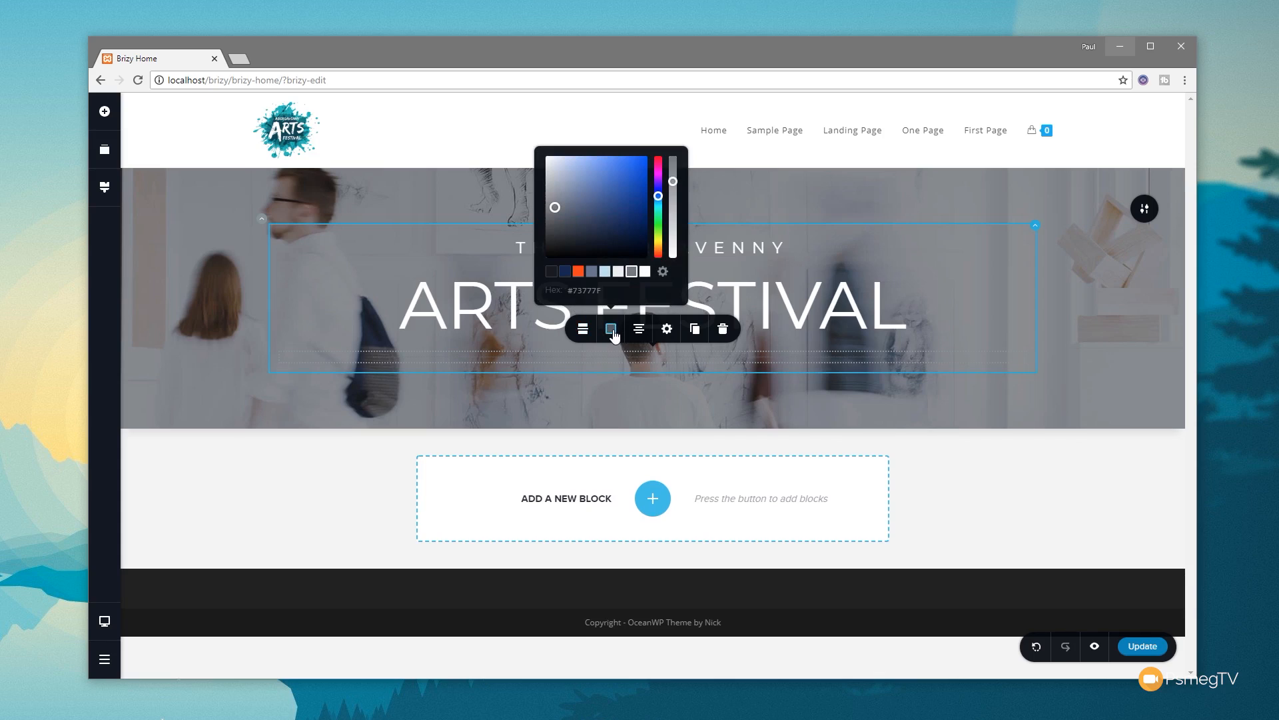
pyautogui.click(643, 271)
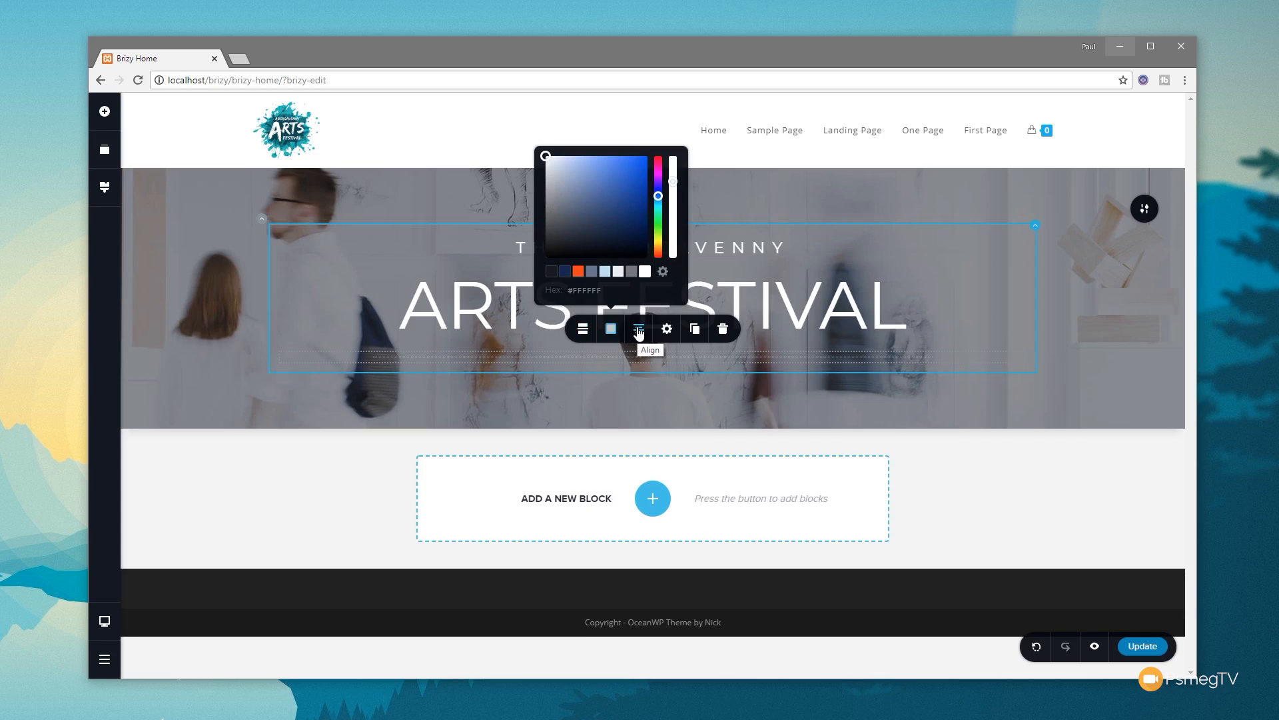
pyautogui.click(667, 328)
pyautogui.moveTo(675, 265); pyautogui.dragTo(647, 264)
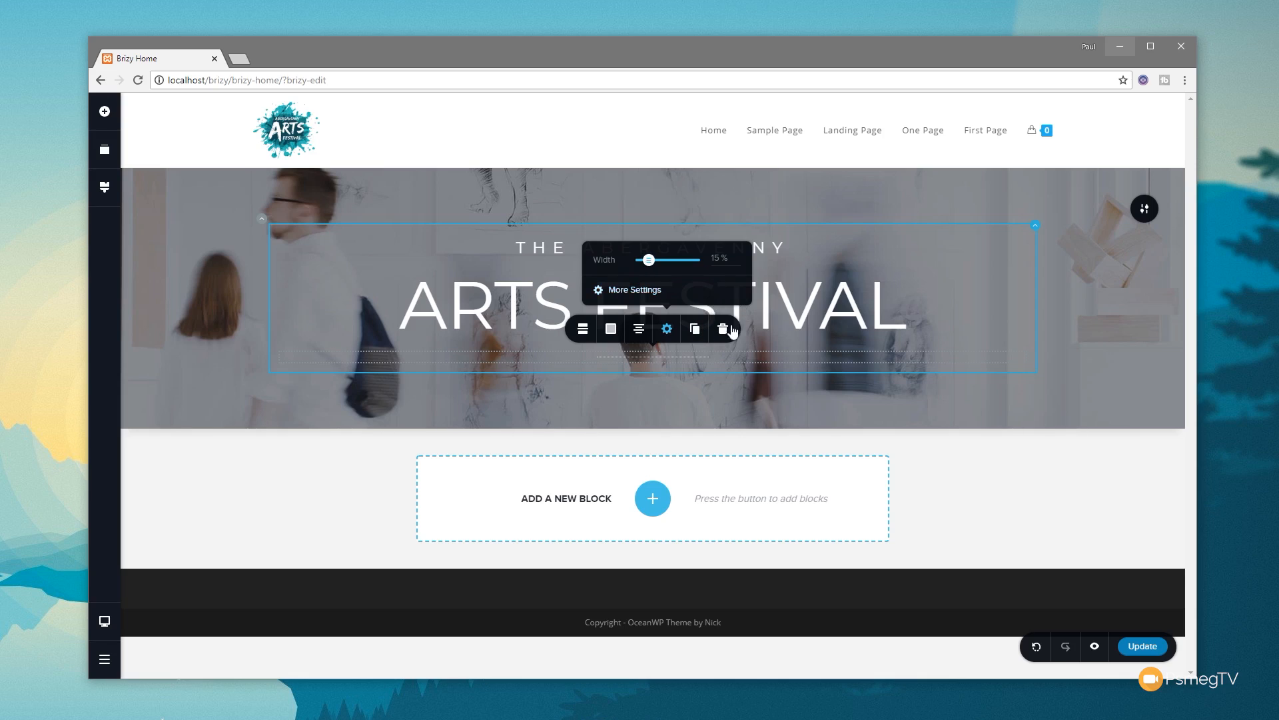
# Set the line's top and bottom margins to -4 px each
pyautogui.click(640, 289)
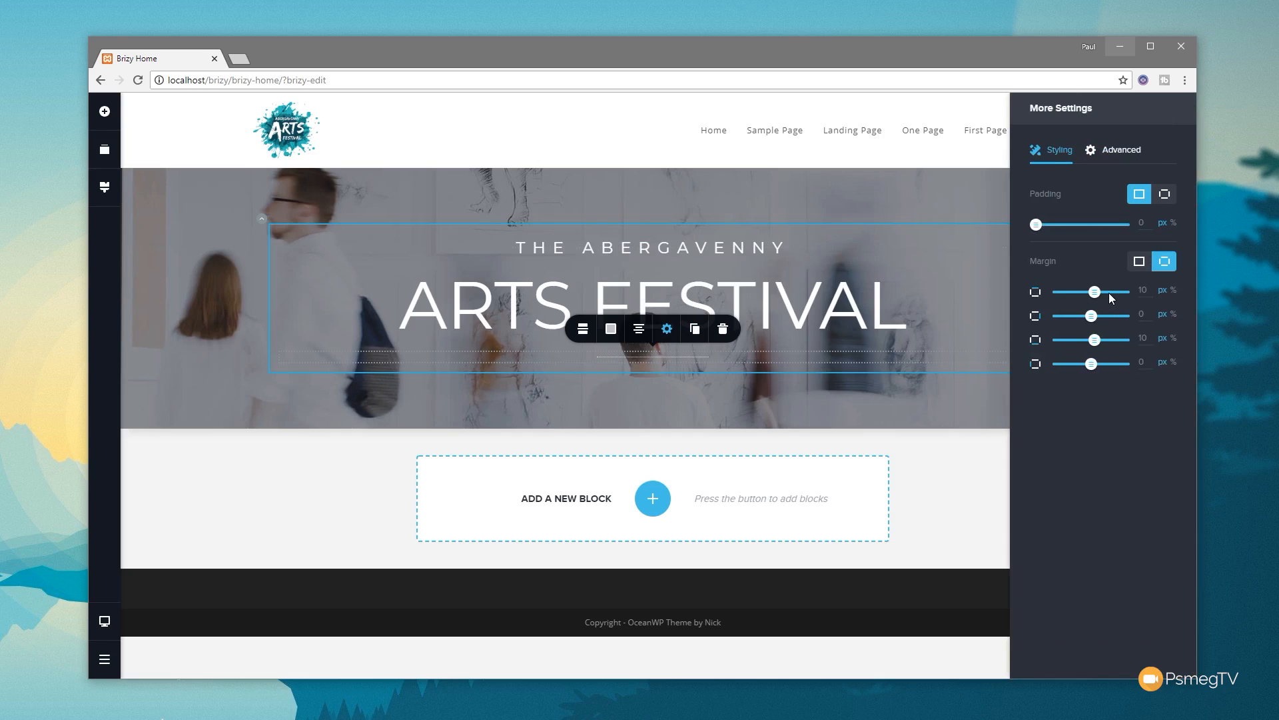
pyautogui.moveTo(1094, 292); pyautogui.dragTo(1090, 292)
pyautogui.moveTo(1095, 340); pyautogui.dragTo(1090, 339)
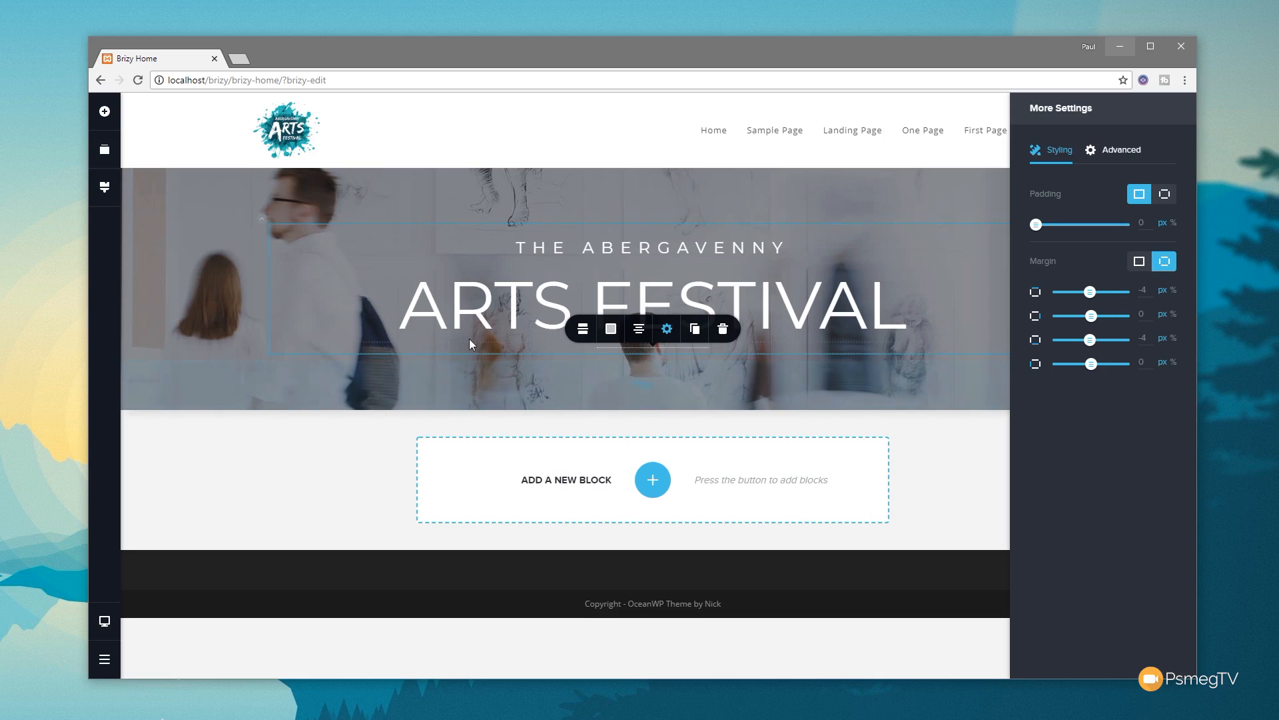
# Add a text element below the line and replace its placeholder with the copied Abergavenny Arts Festival description
pyautogui.click(106, 112)
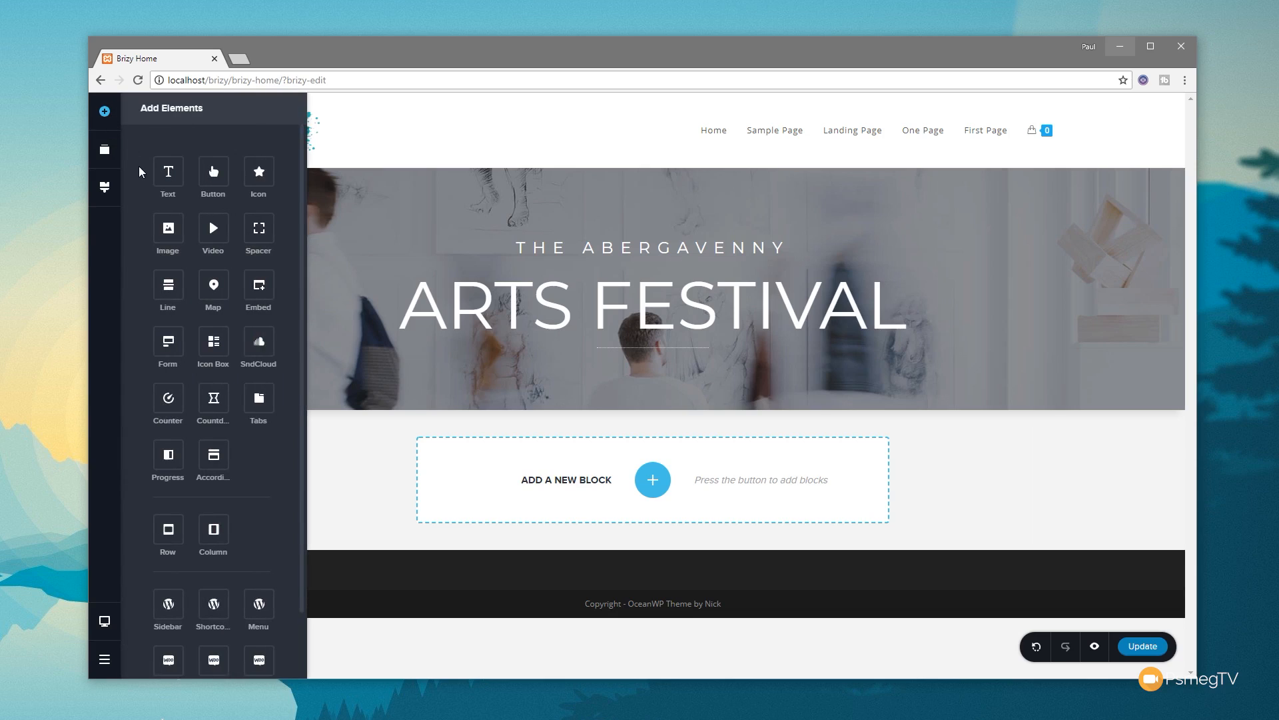
pyautogui.moveTo(168, 172); pyautogui.dragTo(619, 366)
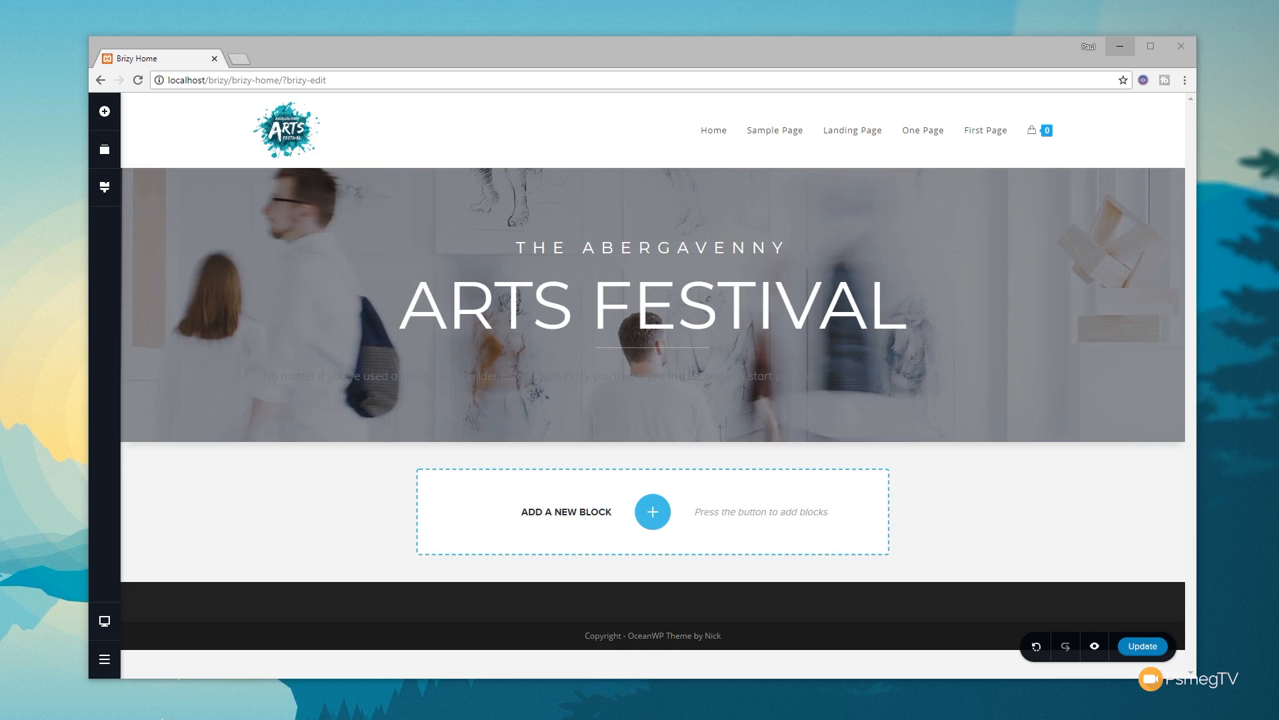
pyautogui.click(774, 376)
pyautogui.hotkey('ctrl', 'a')
pyautogui.hotkey('ctrl', 'v')
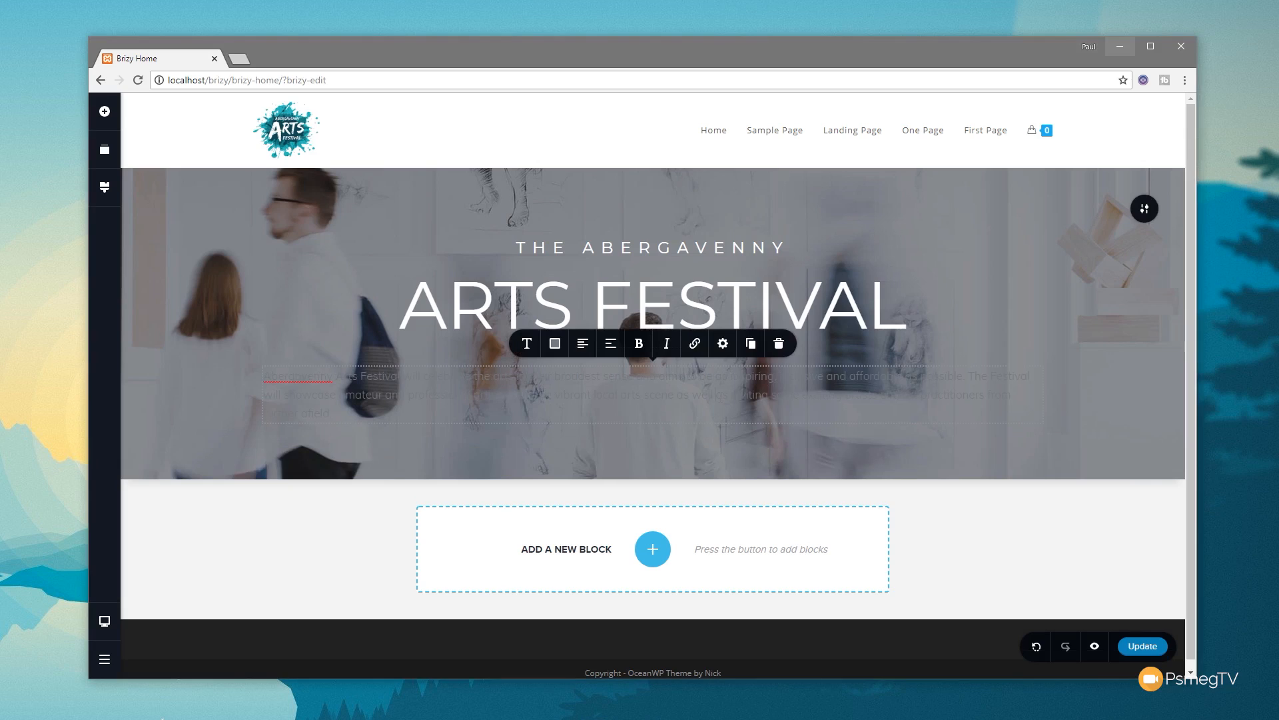
# Colour the festival description paragraph white and centre it in the hero block
pyautogui.click(557, 347)
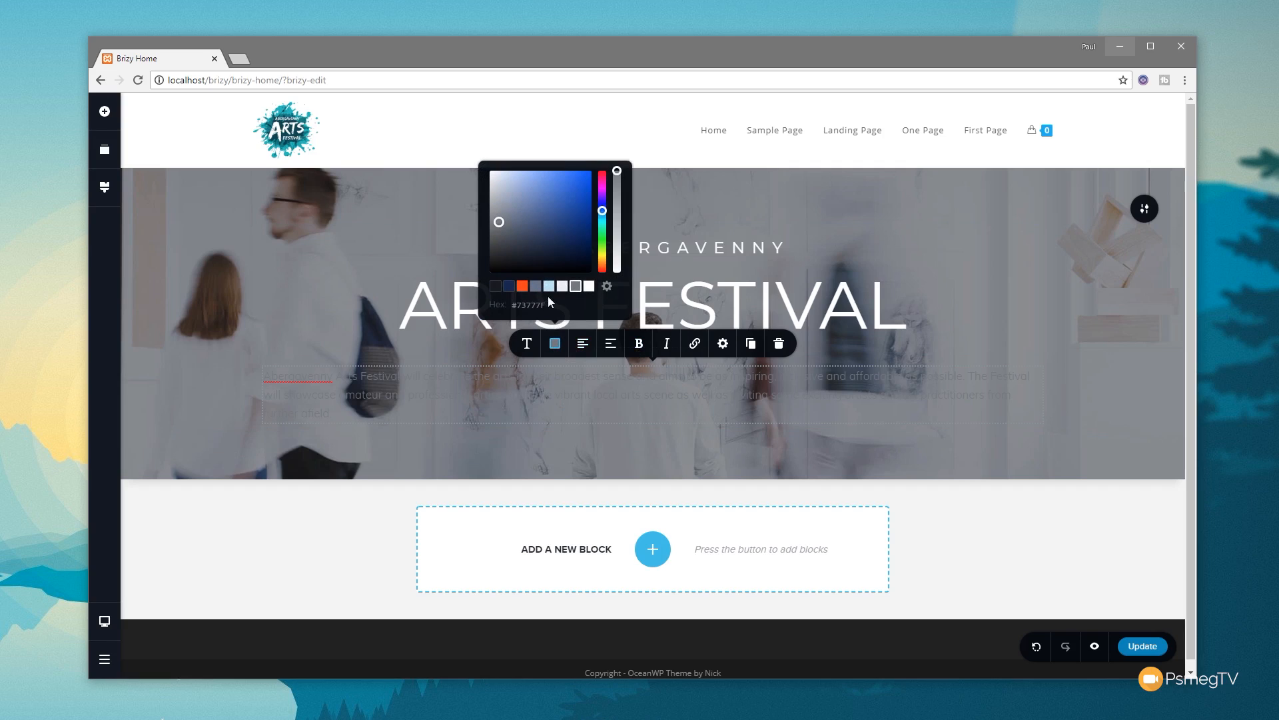
pyautogui.click(589, 285)
pyautogui.click(583, 345)
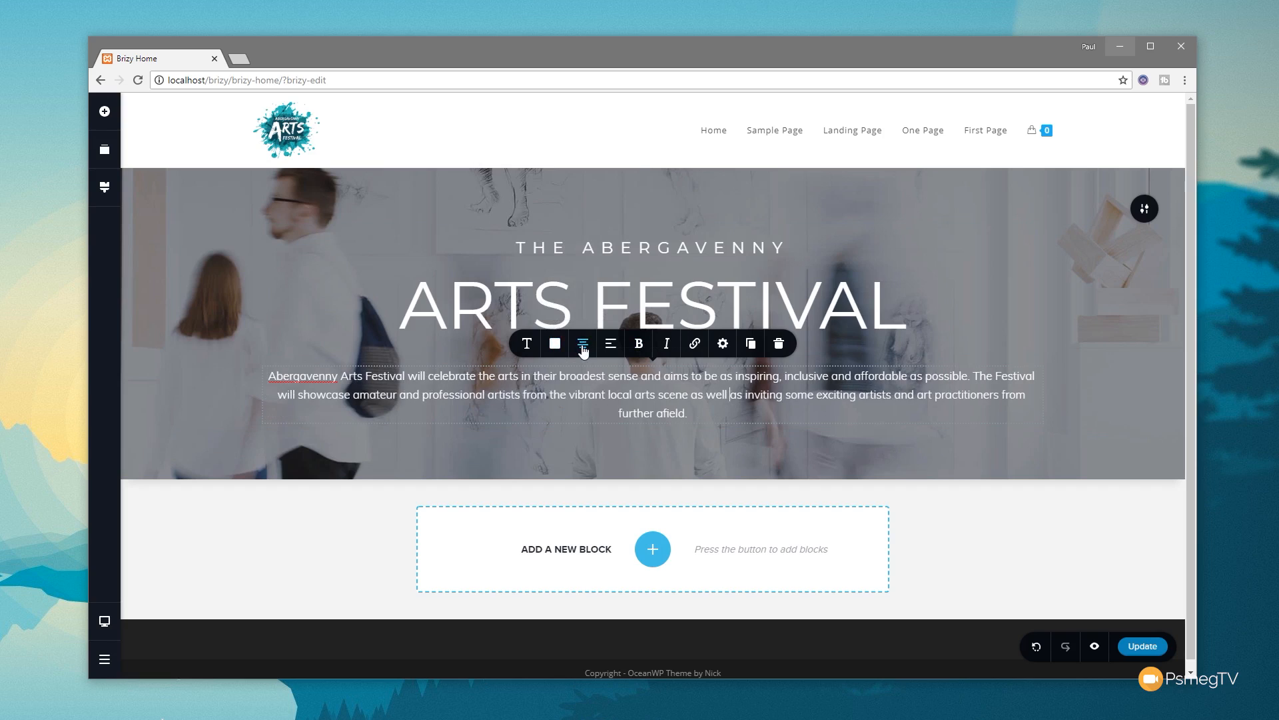
# Set the left and right margins of the hero's festival description to 10% each
pyautogui.click(722, 344)
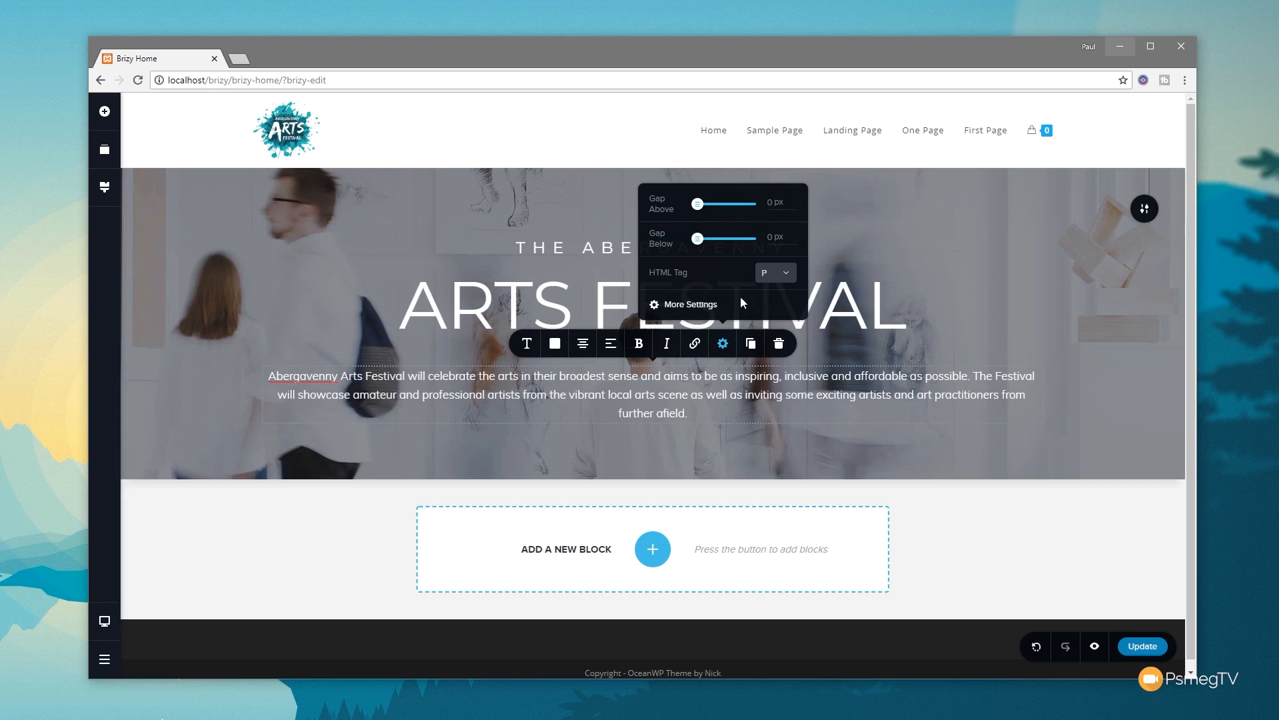
pyautogui.click(697, 305)
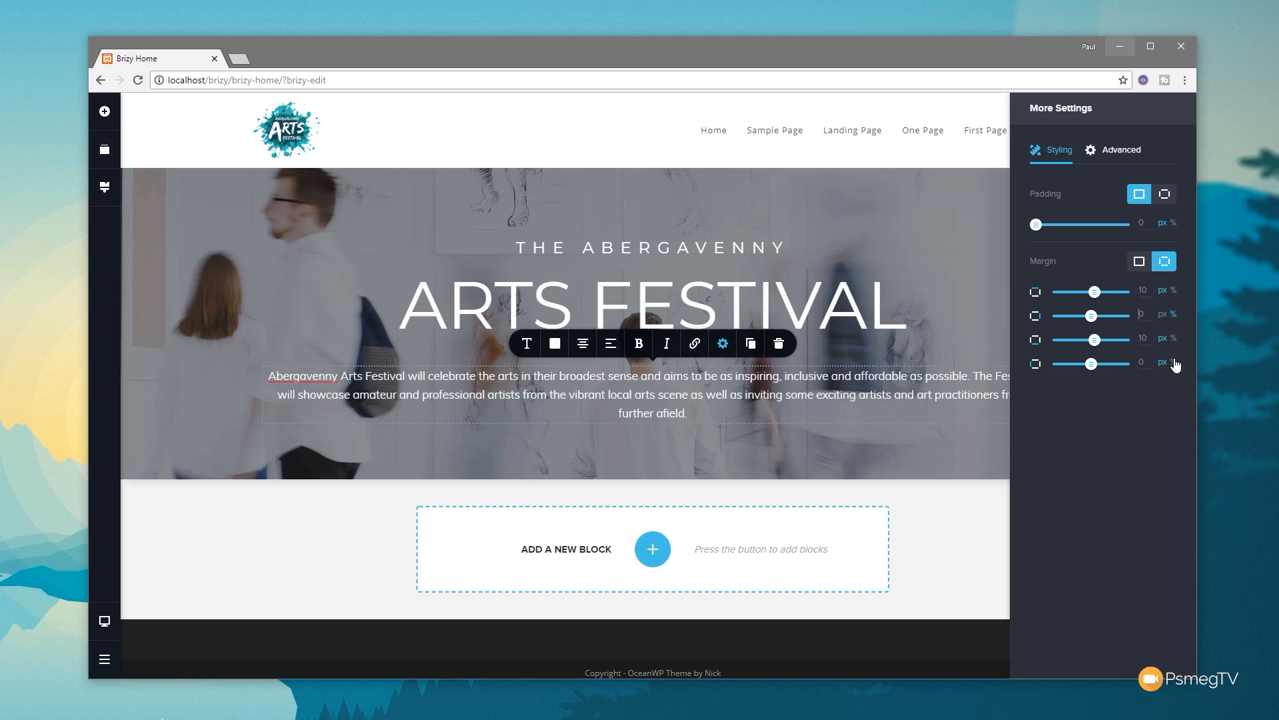
pyautogui.click(1174, 364)
pyautogui.write('1')
pyautogui.click(1140, 362)
pyautogui.write('1')
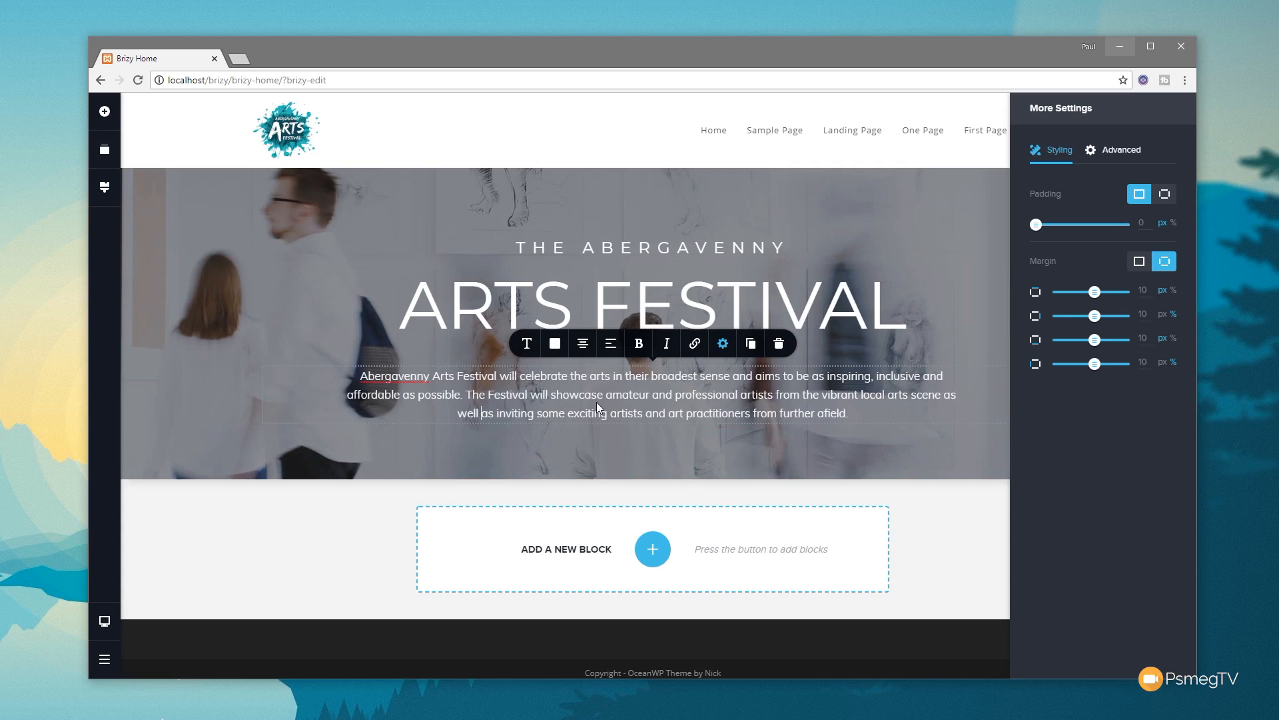
pyautogui.click(781, 409)
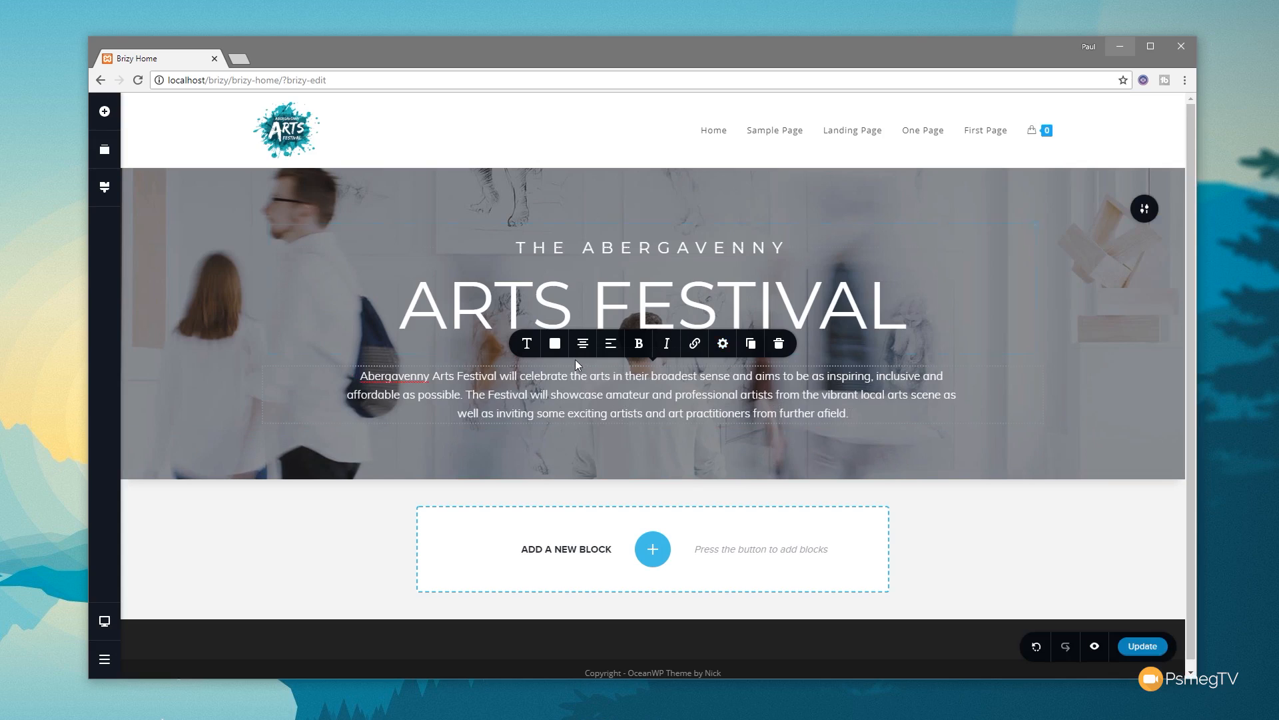
# Set the font size of the hero's festival description to 18
pyautogui.click(528, 343)
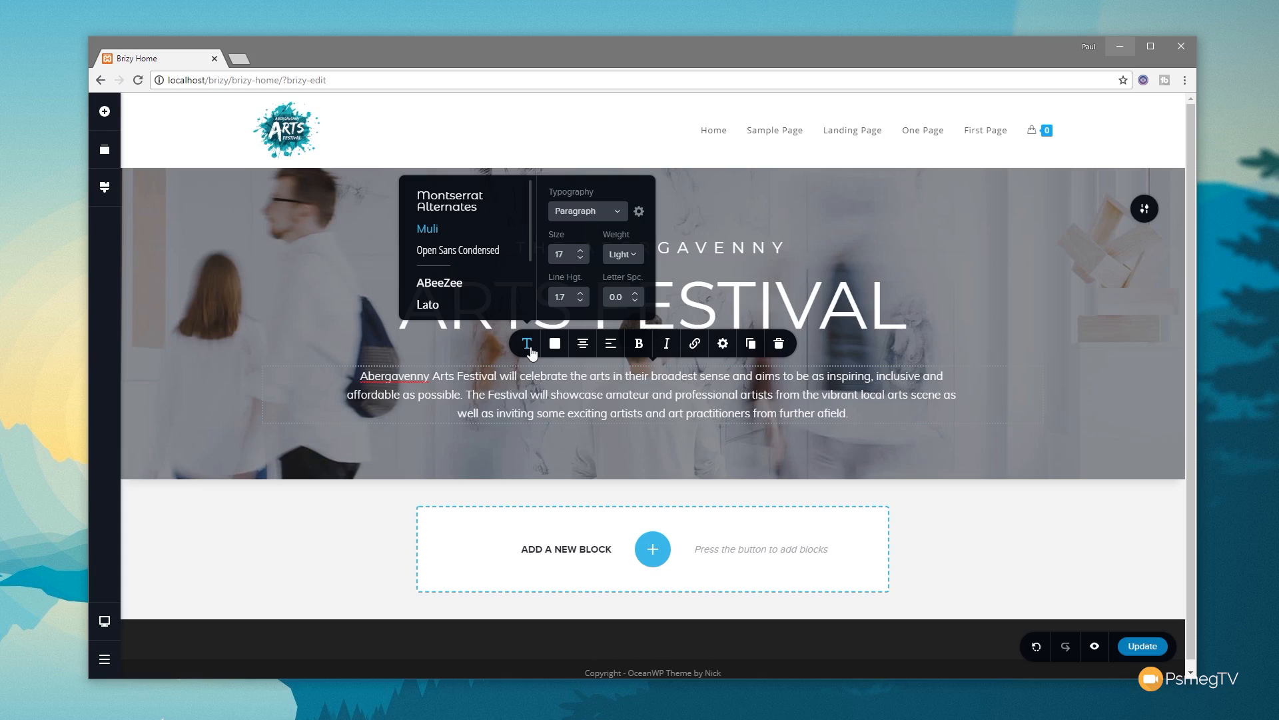
pyautogui.click(585, 253)
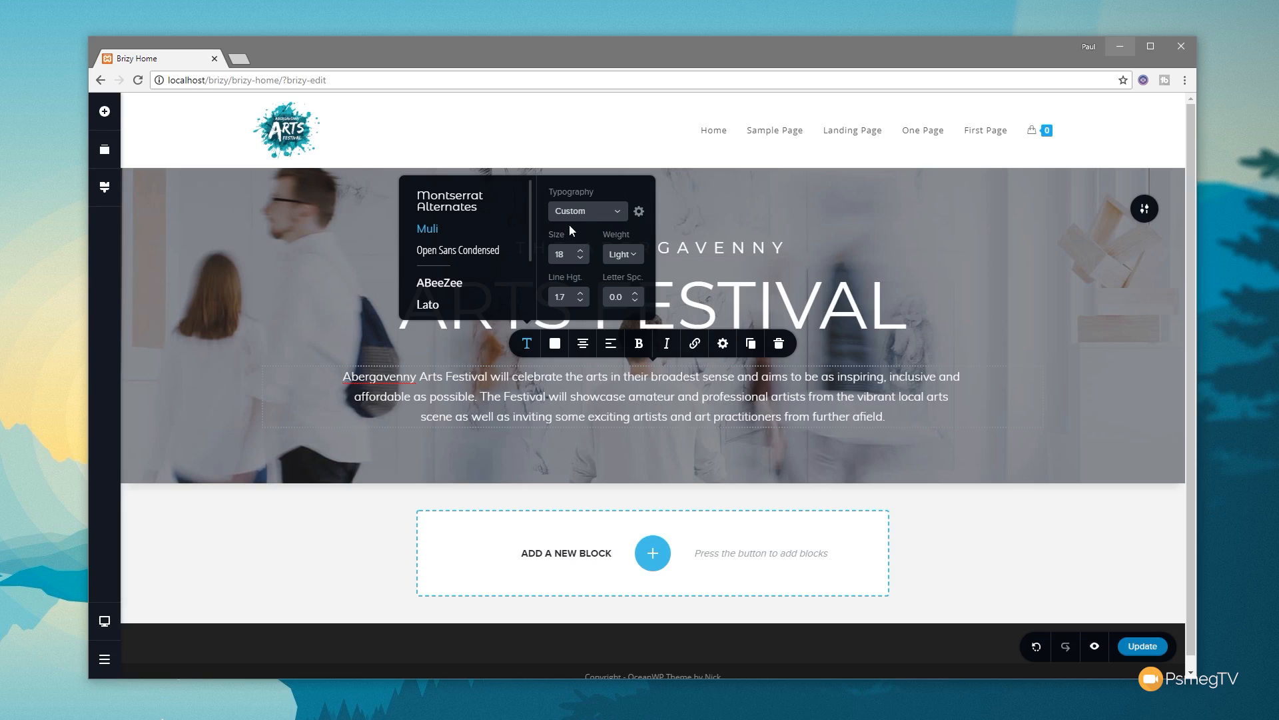
pyautogui.click(345, 513)
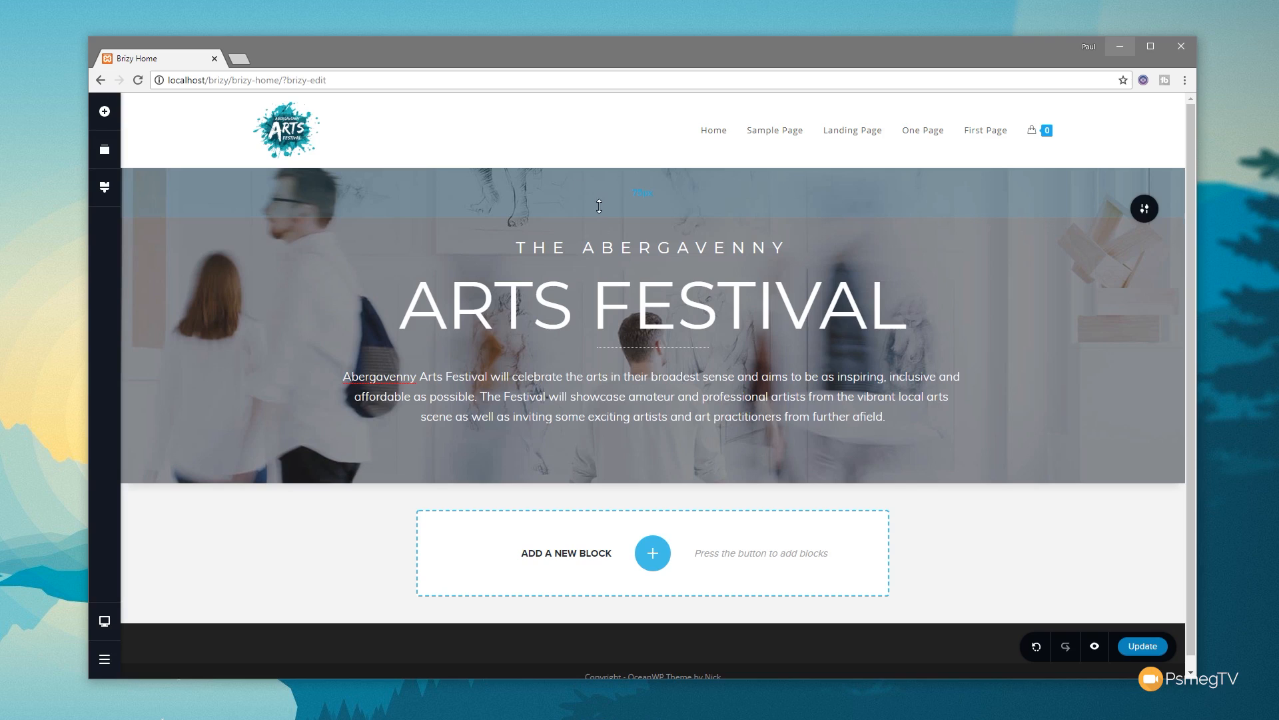
# Increase the hero block's top and bottom padding to 125 px each
pyautogui.moveTo(599, 207); pyautogui.dragTo(601, 240)
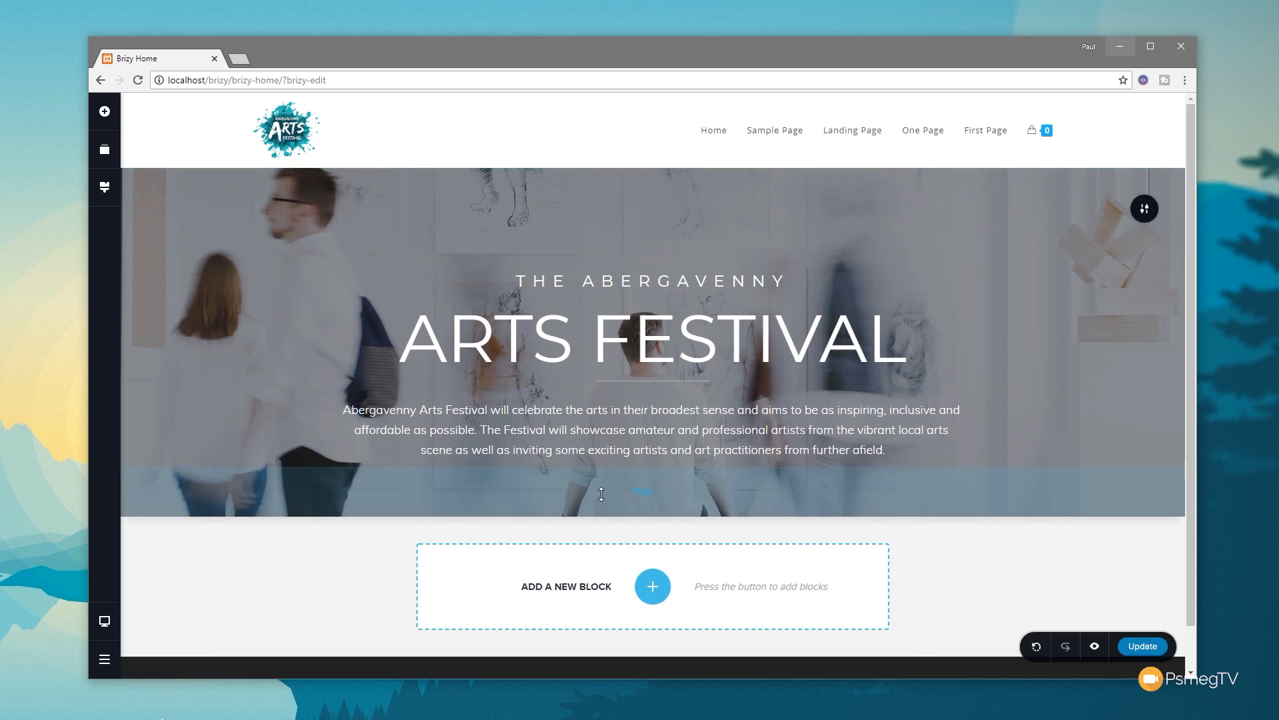
pyautogui.click(1144, 228)
pyautogui.click(1086, 210)
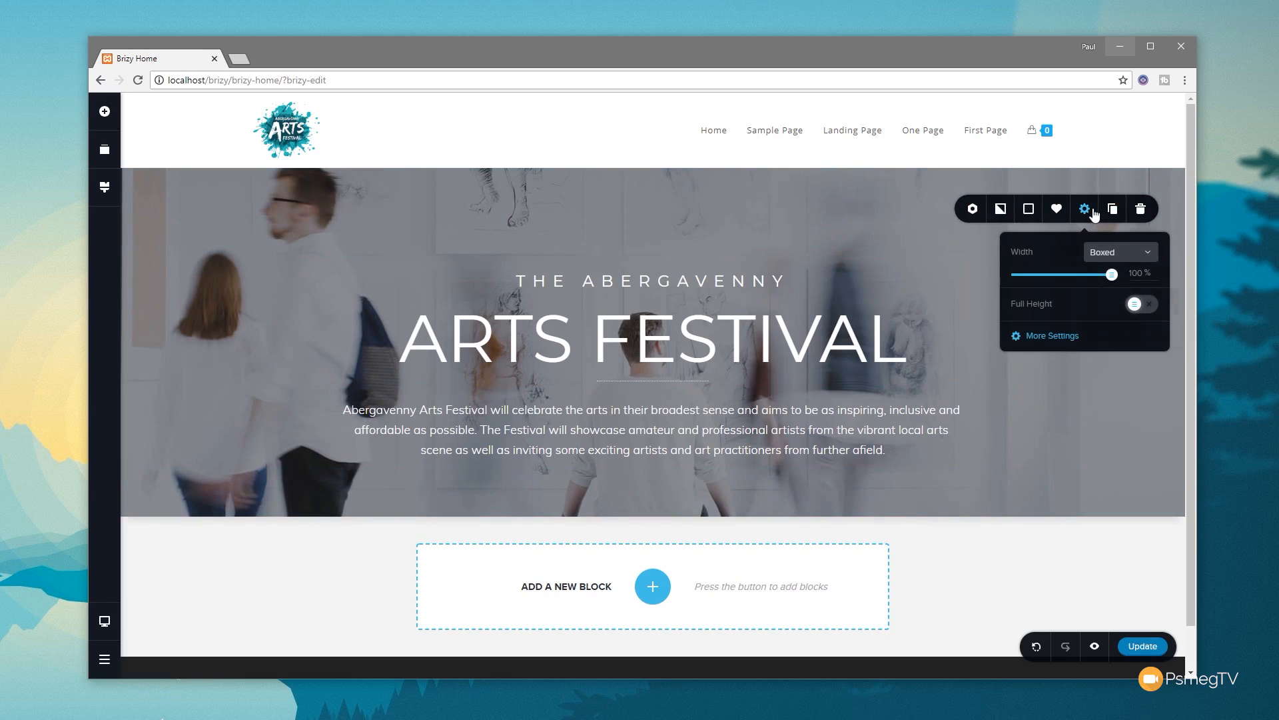
pyautogui.click(1053, 336)
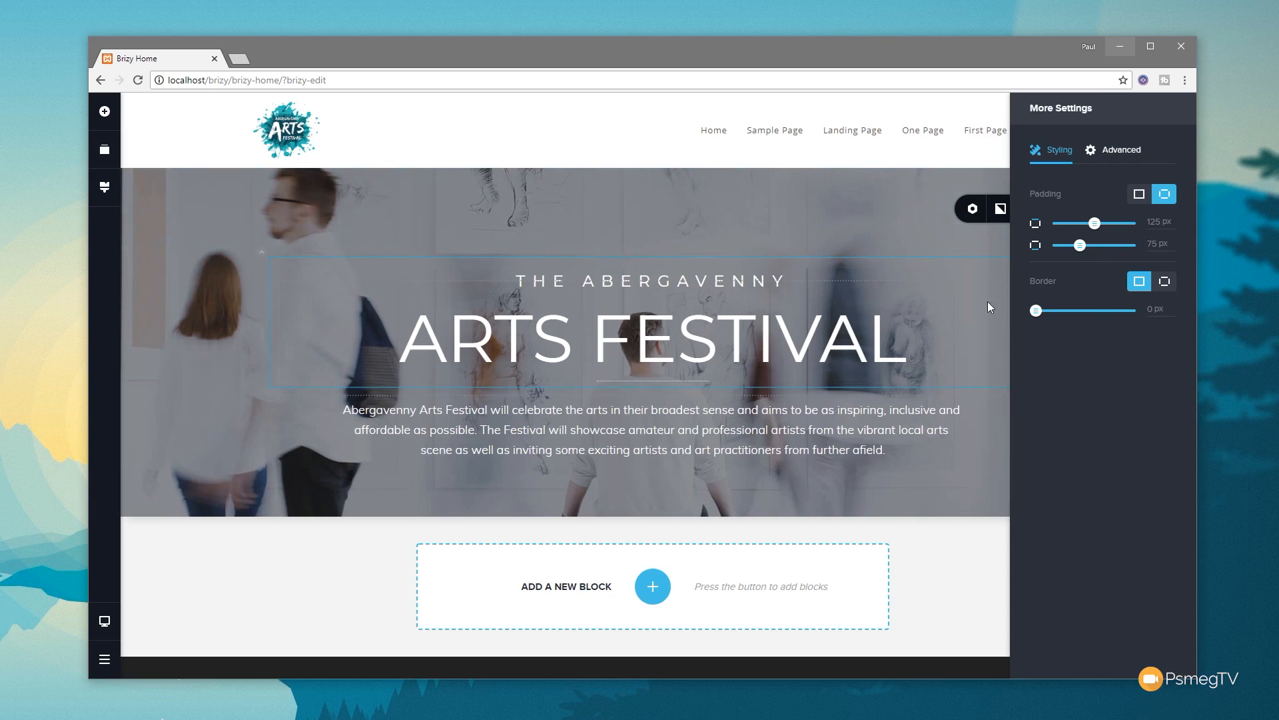
pyautogui.moveTo(1080, 245); pyautogui.dragTo(1093, 245)
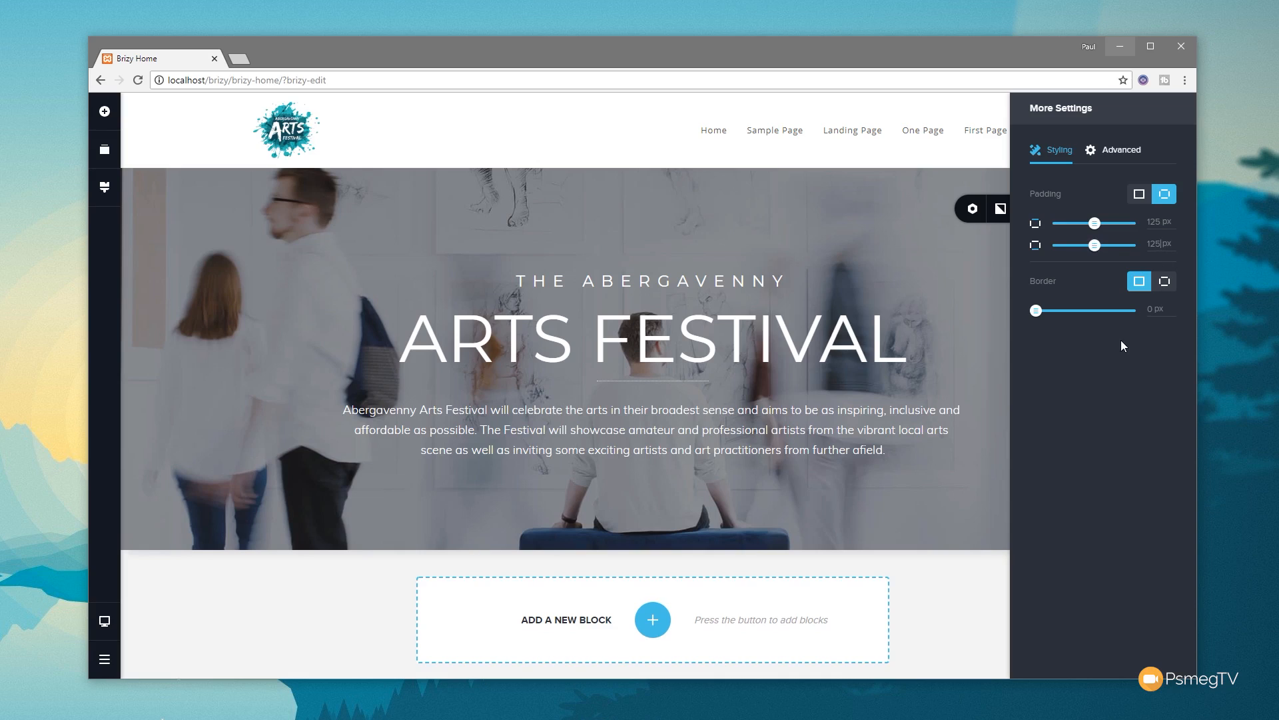
pyautogui.click(286, 623)
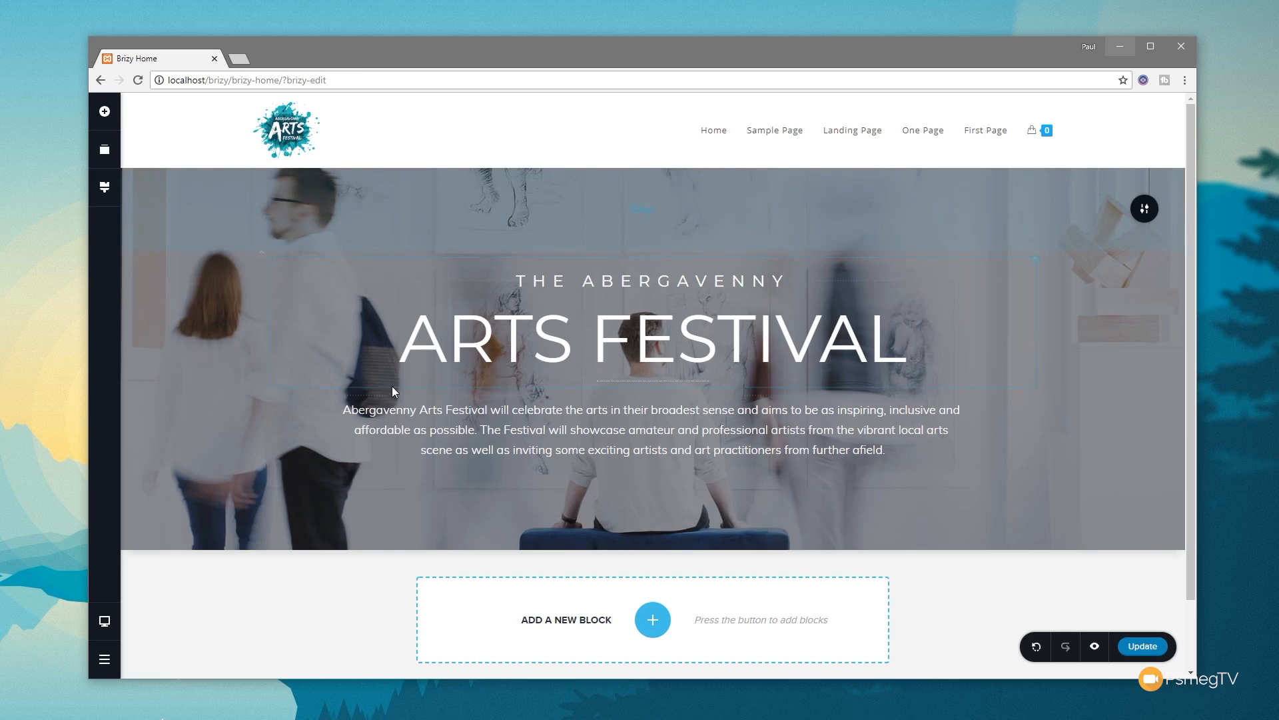
# Add the light About Brizy design from the block library as a new block below the hero
pyautogui.scroll(-2, 391, 396)
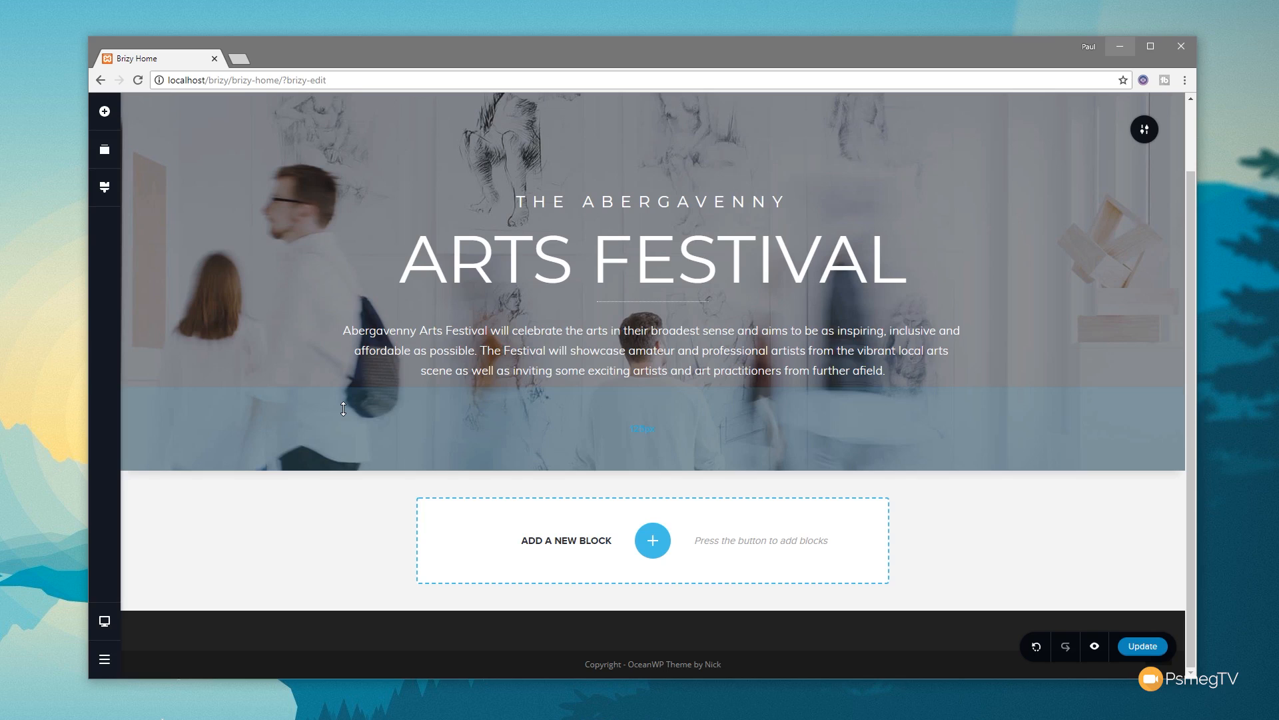
pyautogui.click(651, 543)
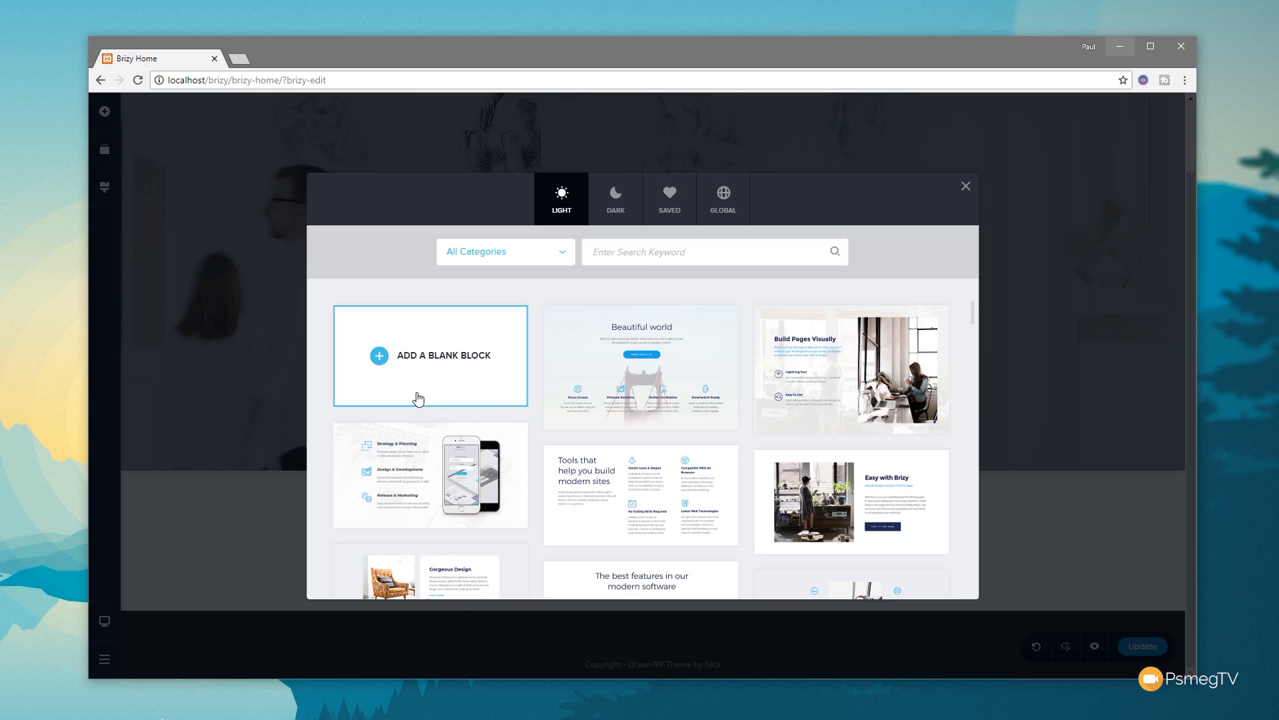
pyautogui.scroll(-5, 420, 403)
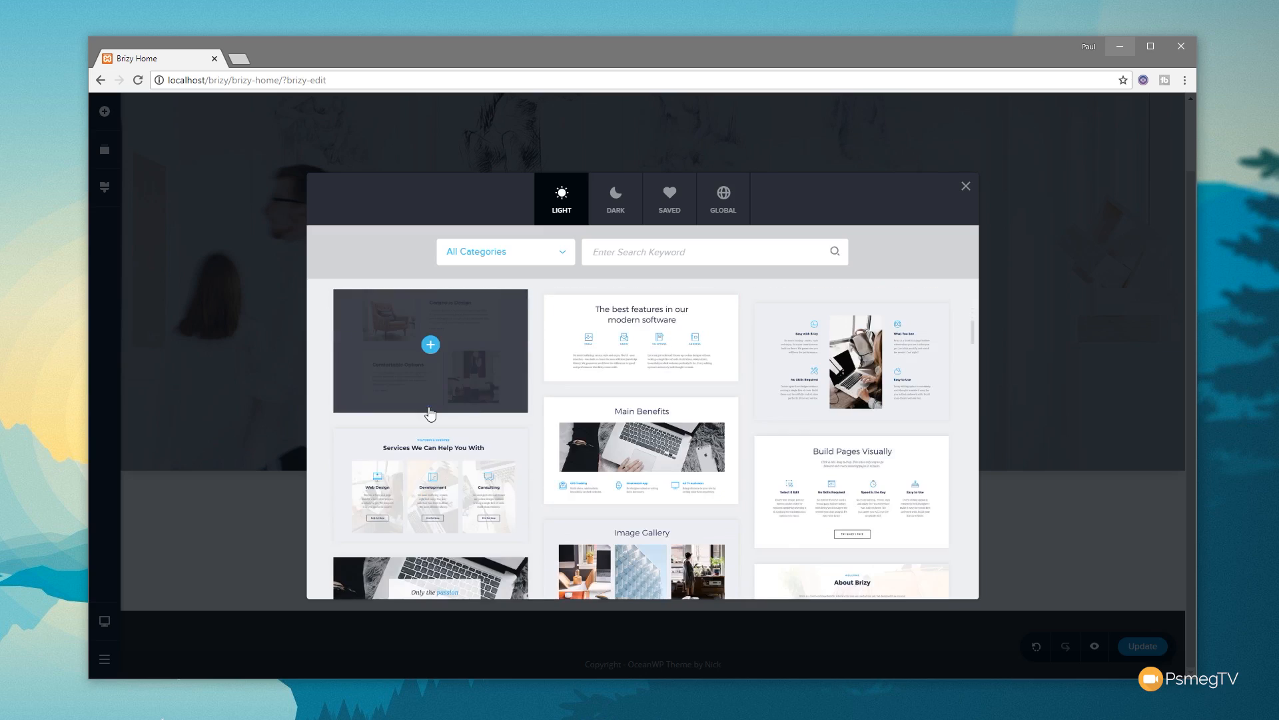
pyautogui.scroll(-1, 430, 413)
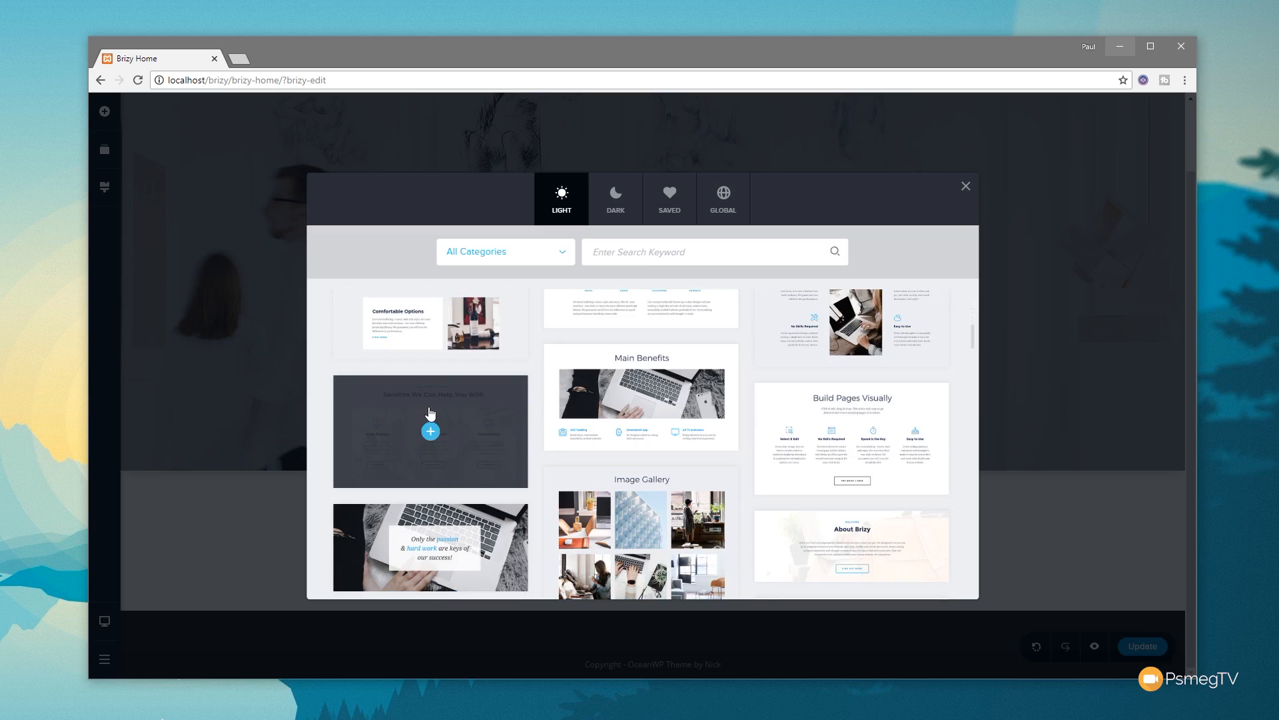
pyautogui.scroll(-3, 430, 413)
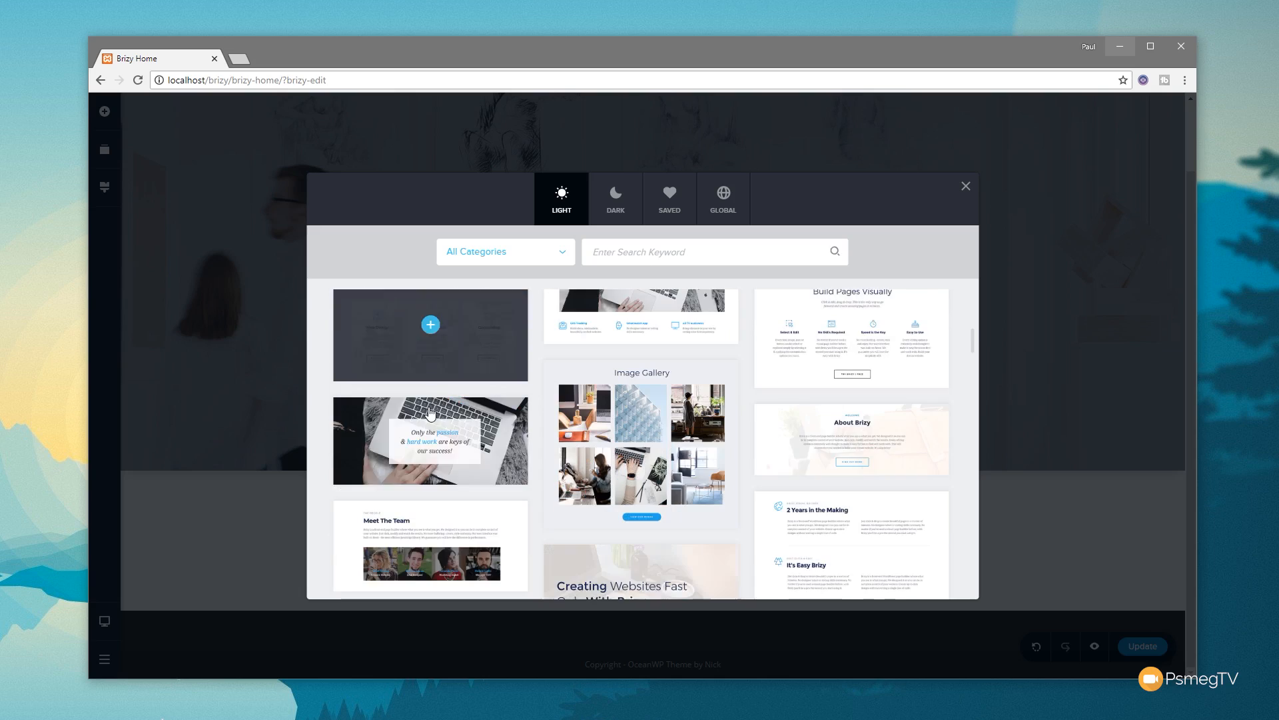
pyautogui.scroll(2, 430, 414)
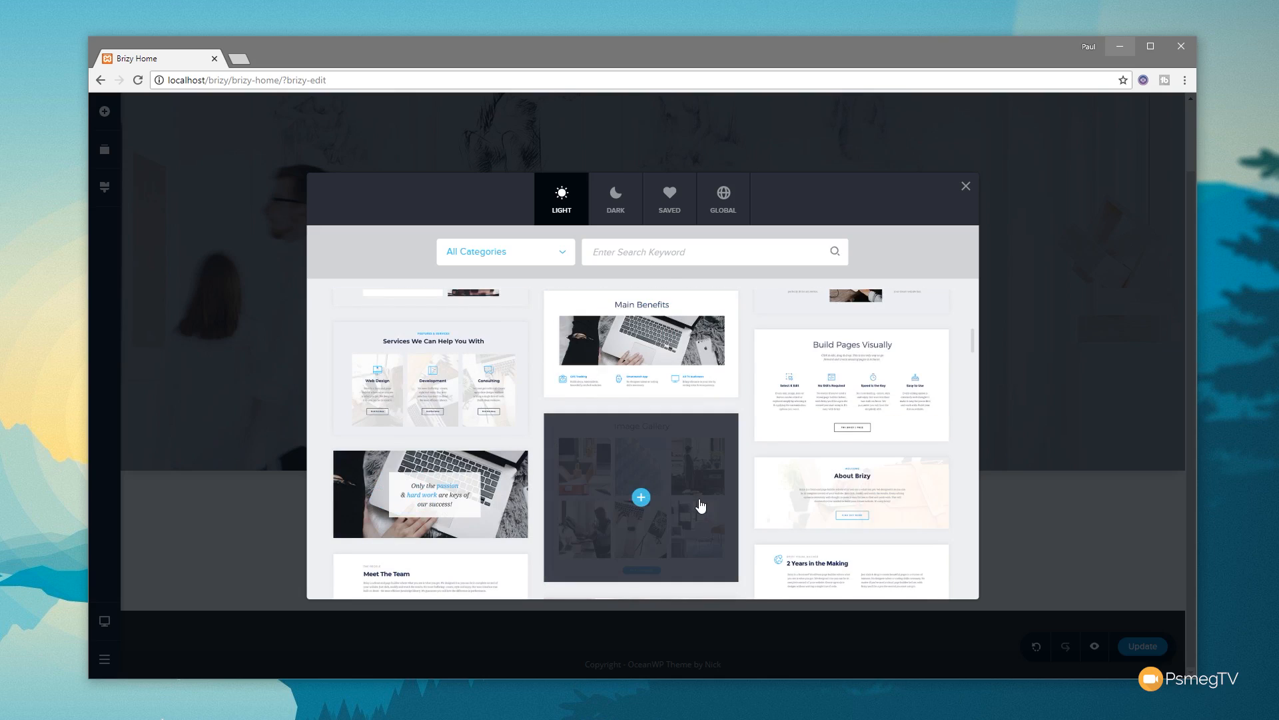
pyautogui.moveTo(761, 506)
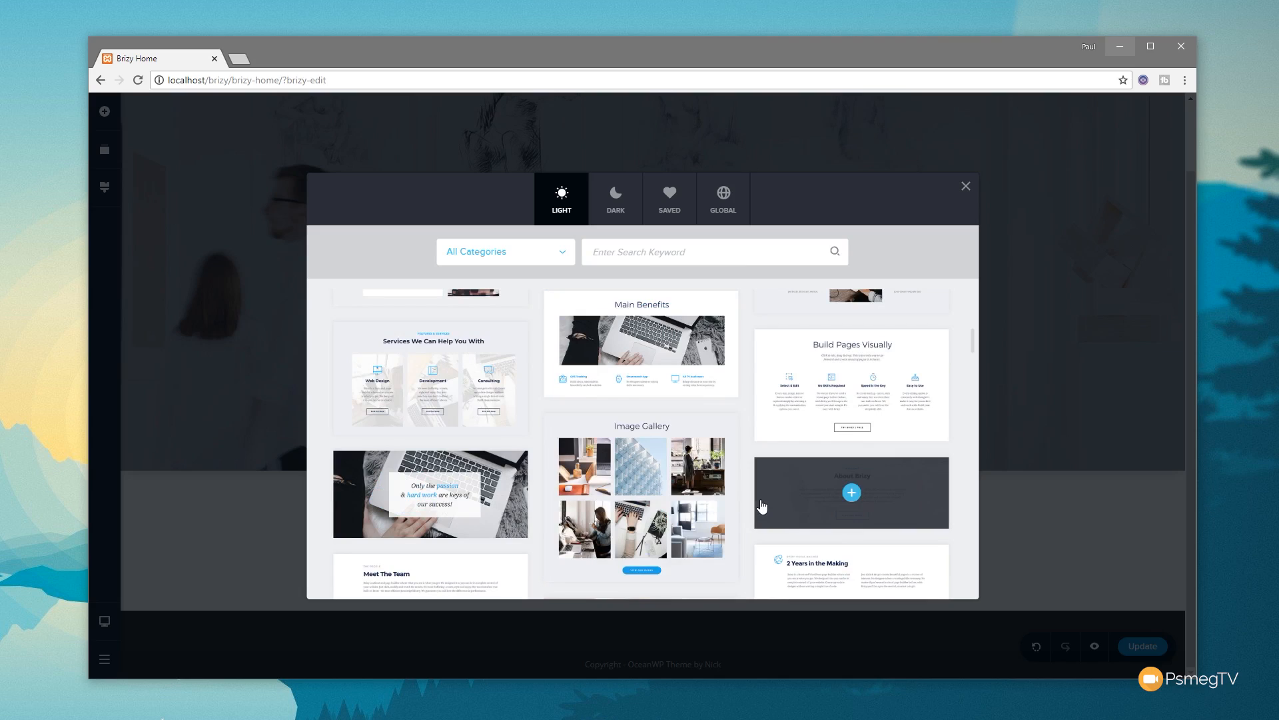
pyautogui.click(851, 494)
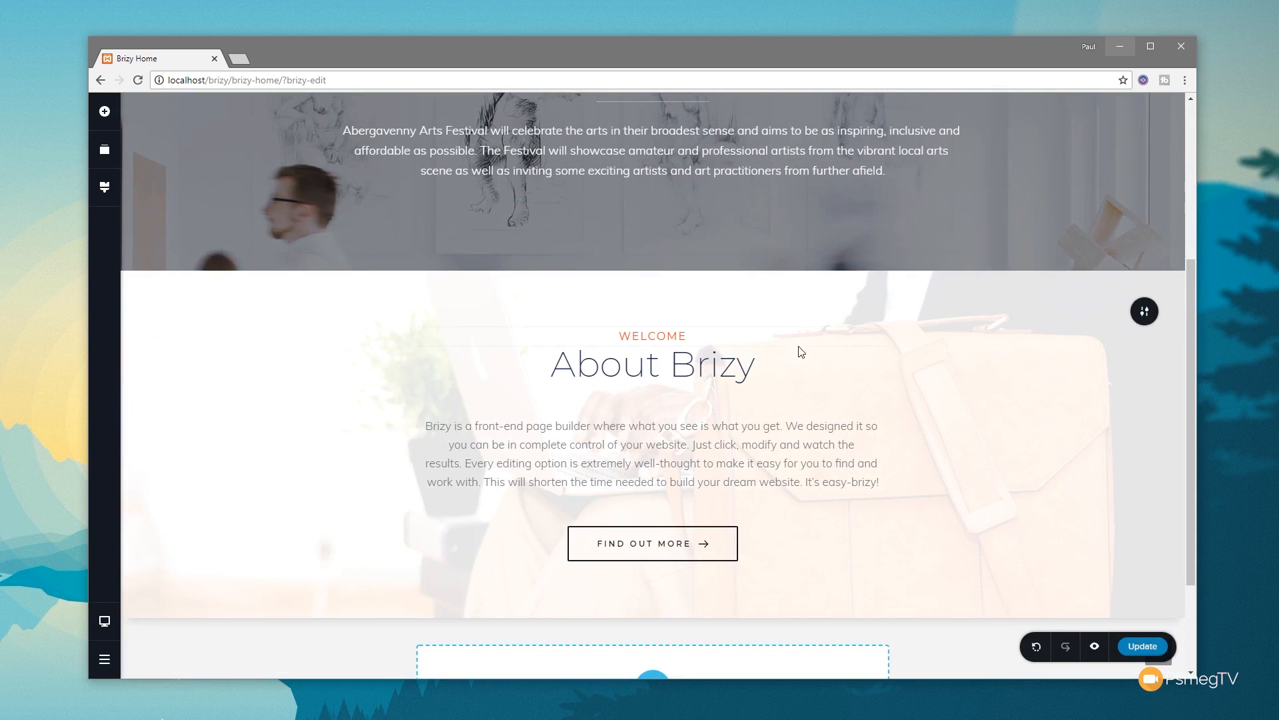
# Remove the background image from the About Brizy block and check its overlay colour
pyautogui.click(1147, 316)
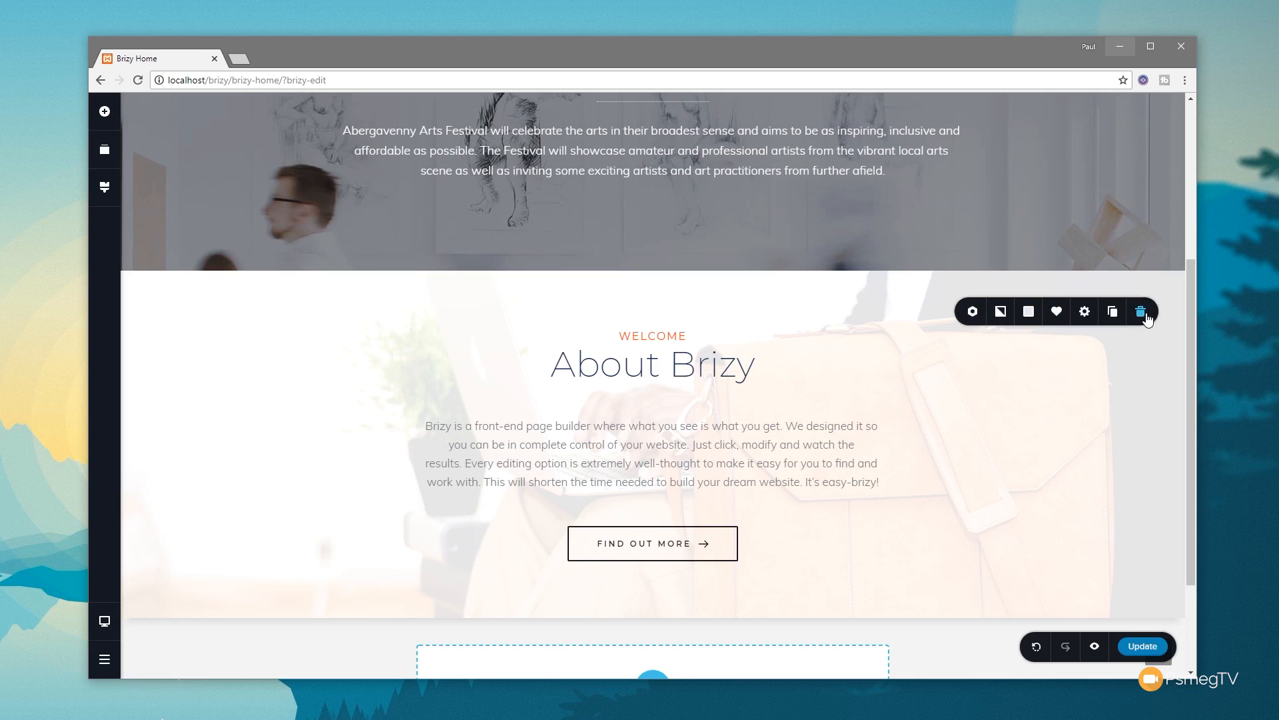
pyautogui.click(1142, 372)
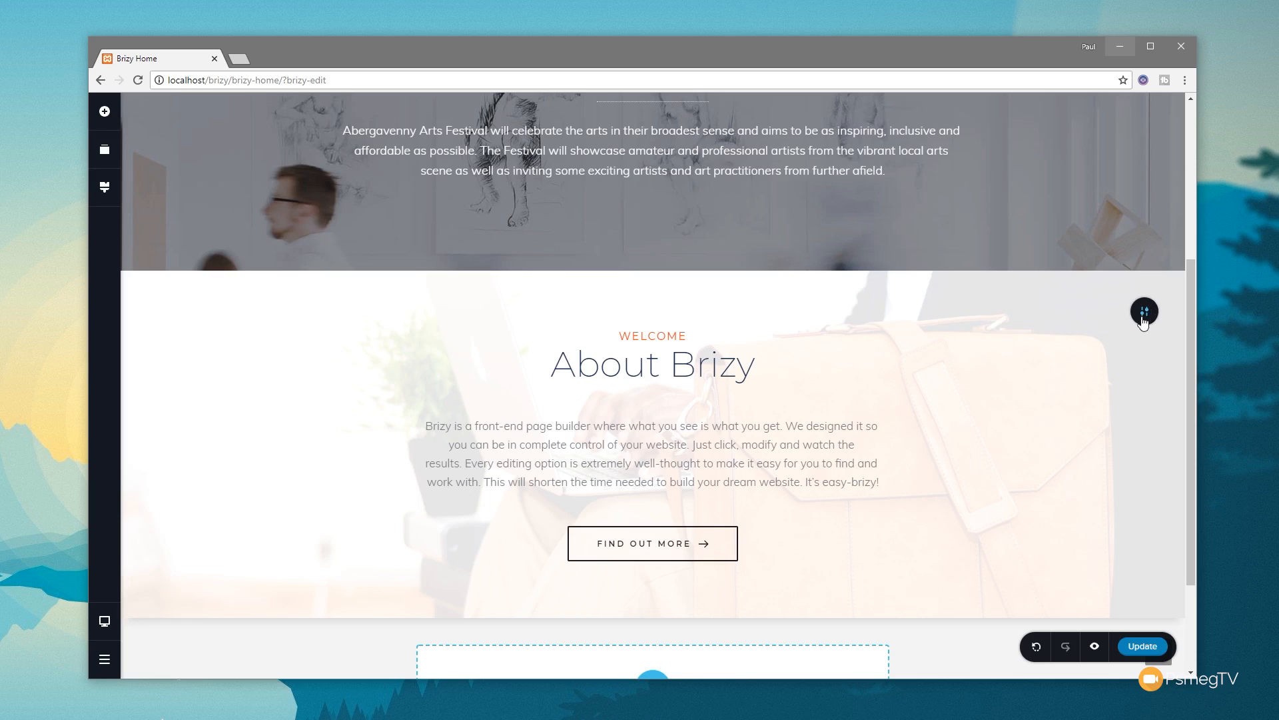
pyautogui.click(1144, 312)
pyautogui.click(1001, 313)
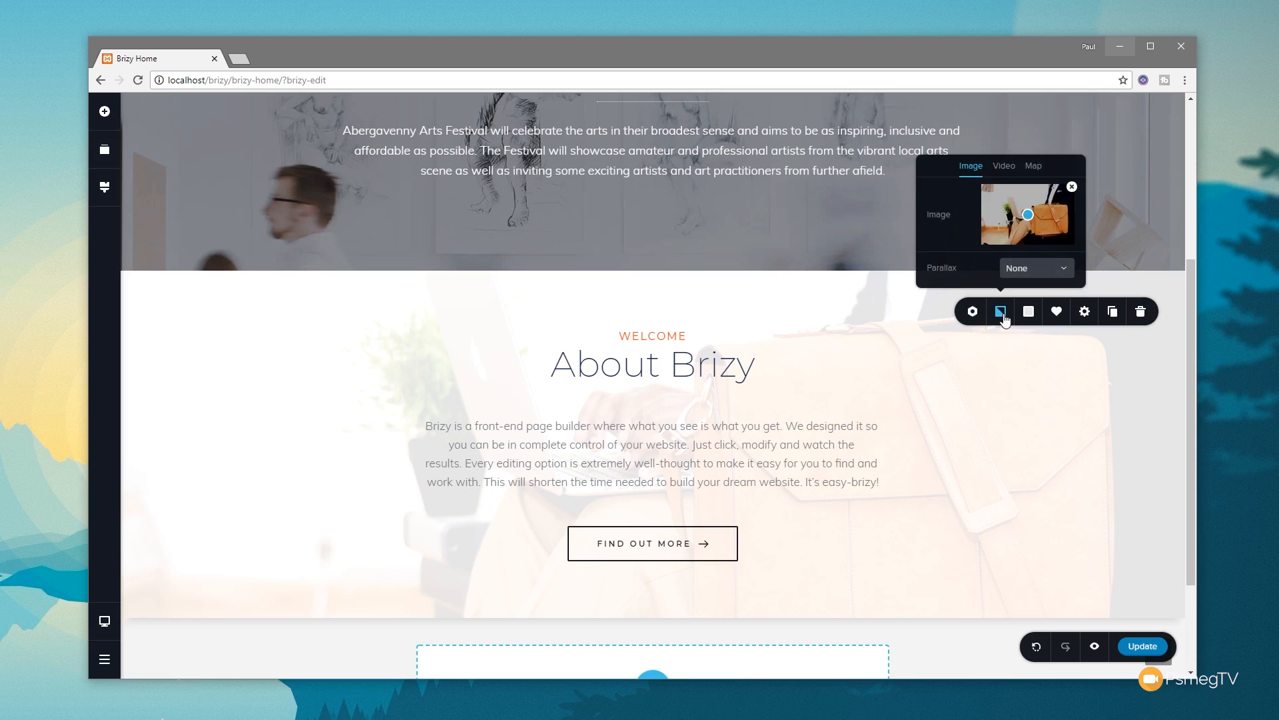
pyautogui.click(1072, 187)
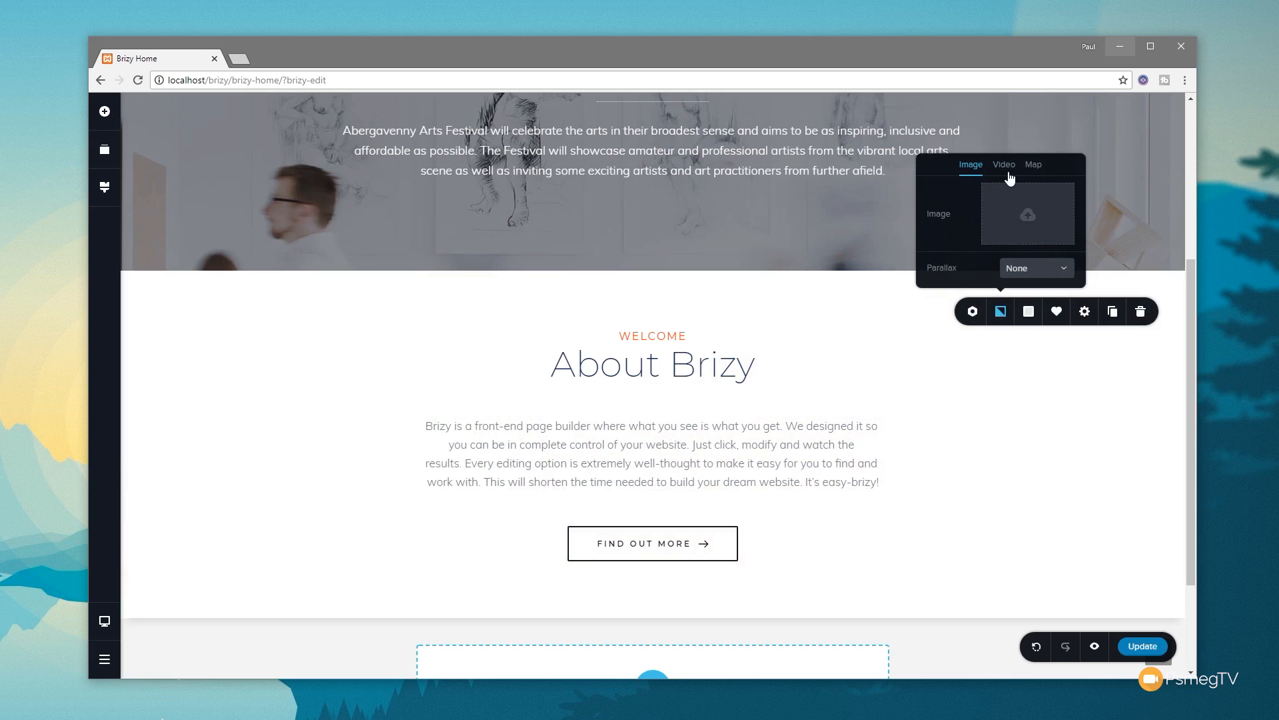
pyautogui.click(1030, 312)
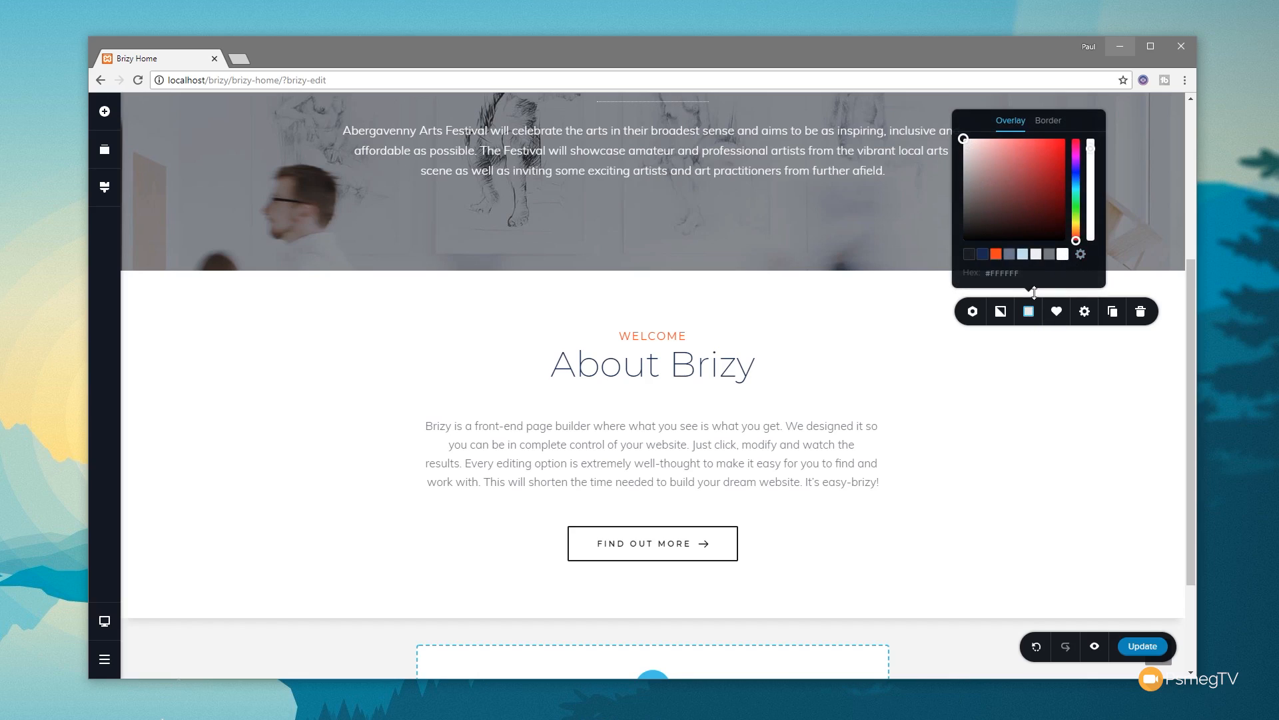
pyautogui.click(1031, 314)
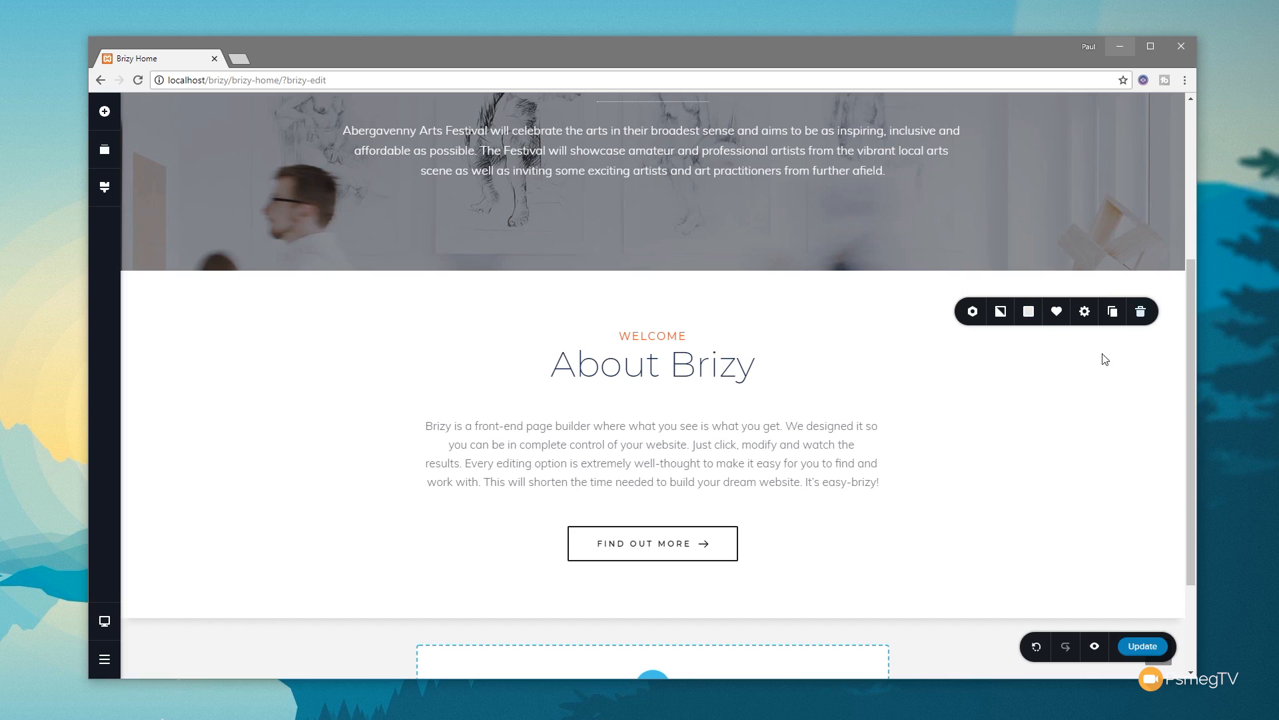
# Delete the WELCOME text above the About Brizy title and change the title to FESTIVAL SURVEY
pyautogui.click(665, 345)
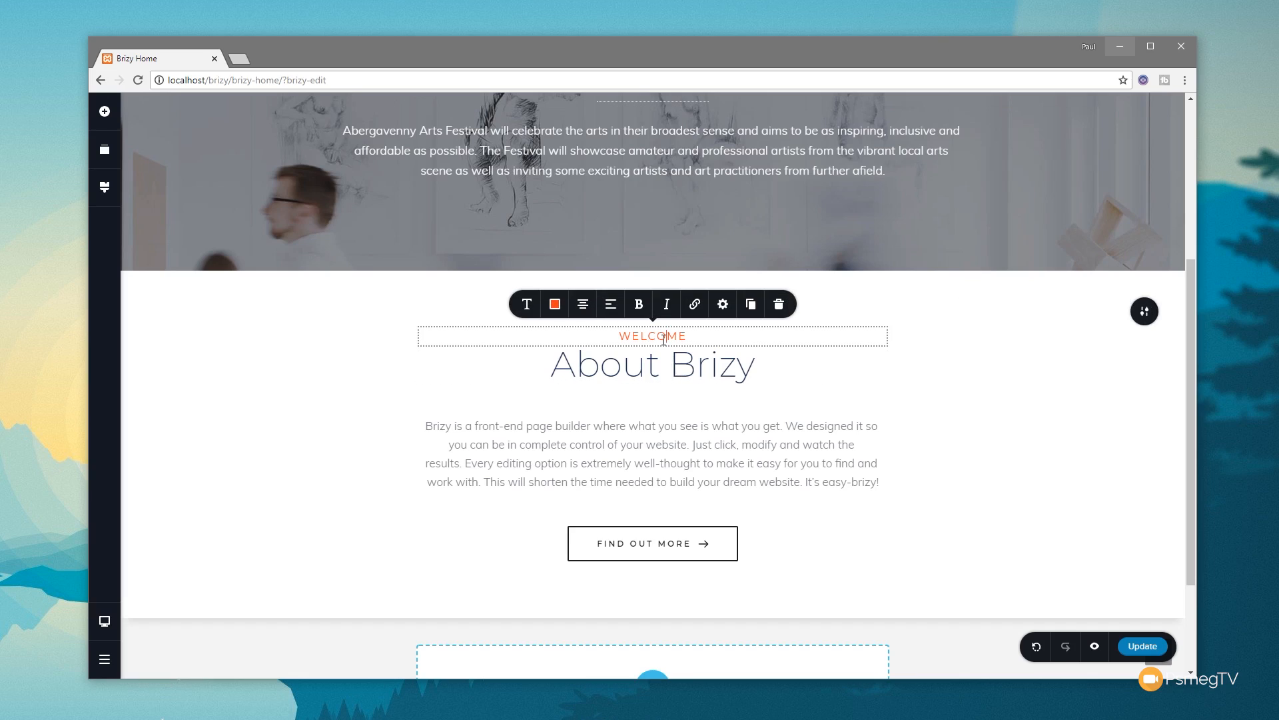
pyautogui.click(778, 304)
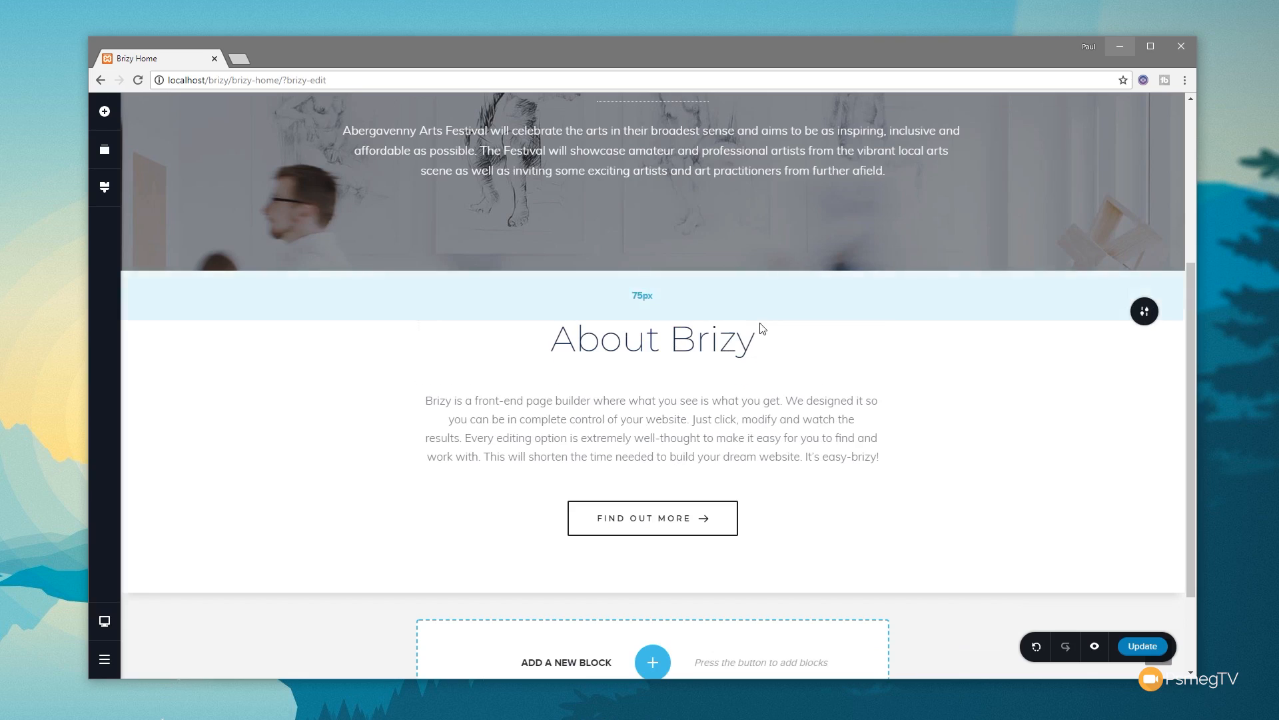
pyautogui.click(720, 345)
pyautogui.moveTo(755, 341); pyautogui.dragTo(556, 342)
pyautogui.write('FESTIVAL SURVEY')
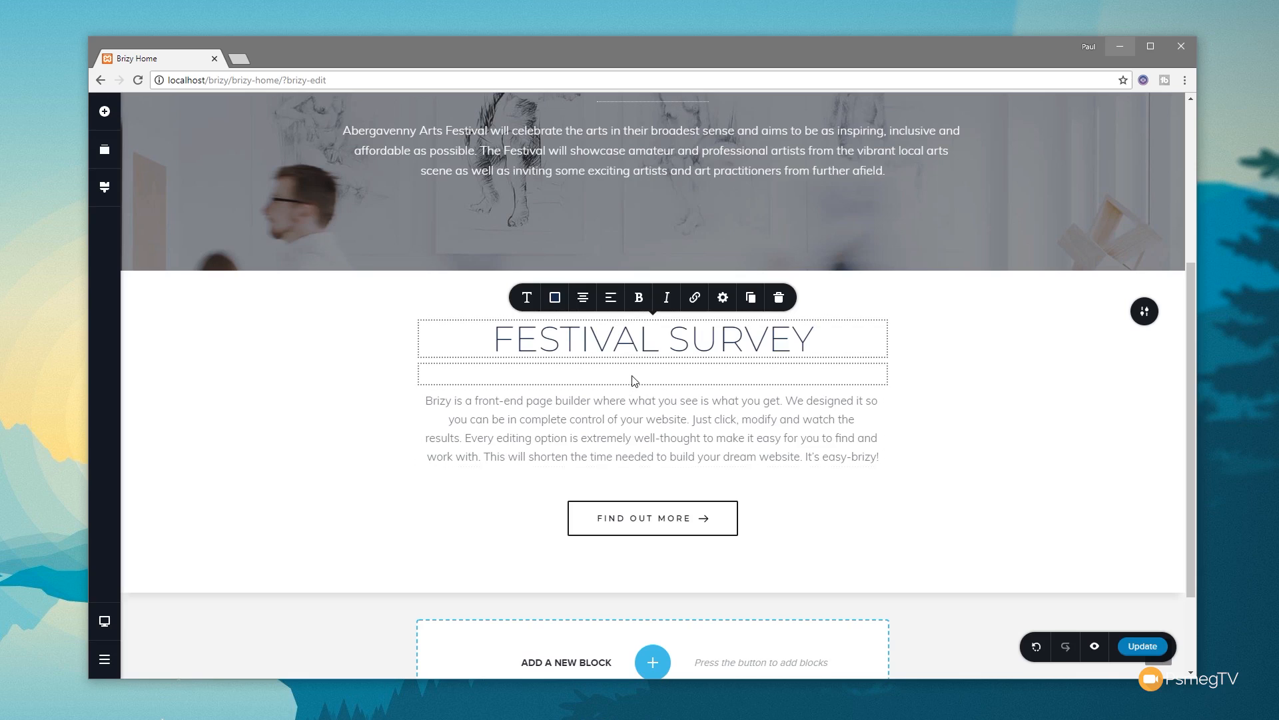
# Delete the FIND OUT MORE button from the Festival Survey block
pyautogui.click(671, 419)
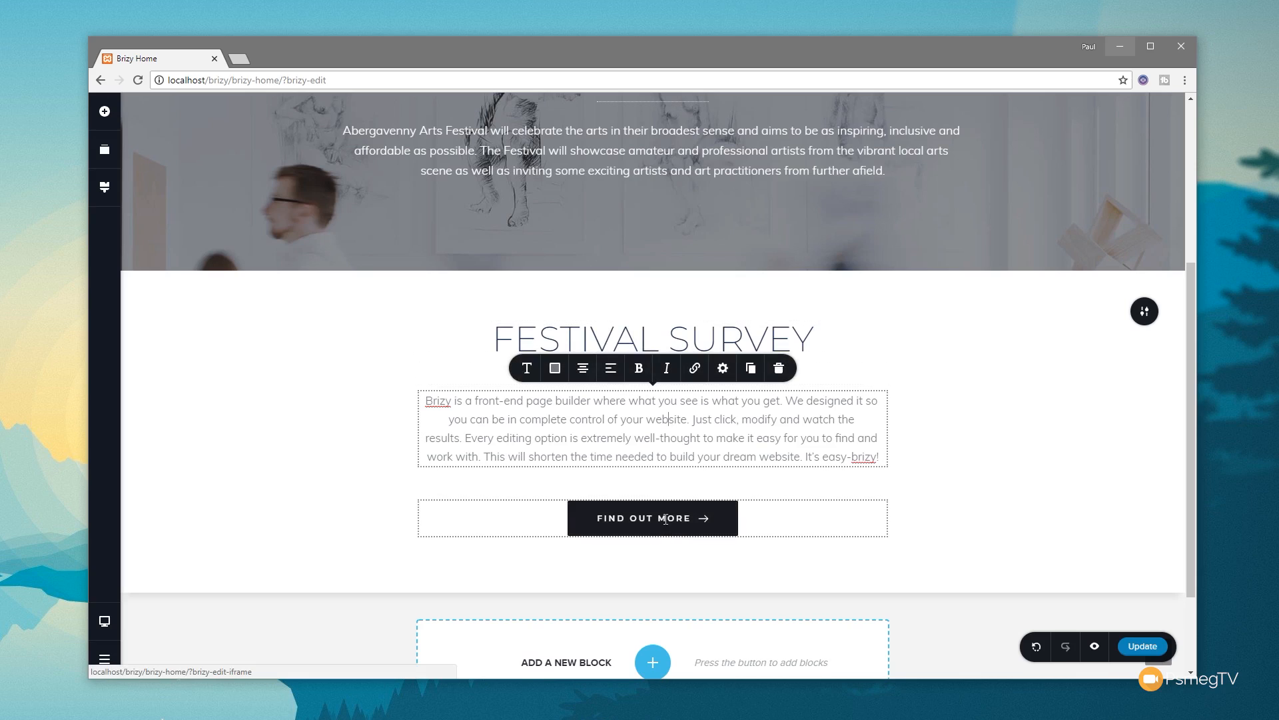
pyautogui.click(728, 521)
pyautogui.click(751, 482)
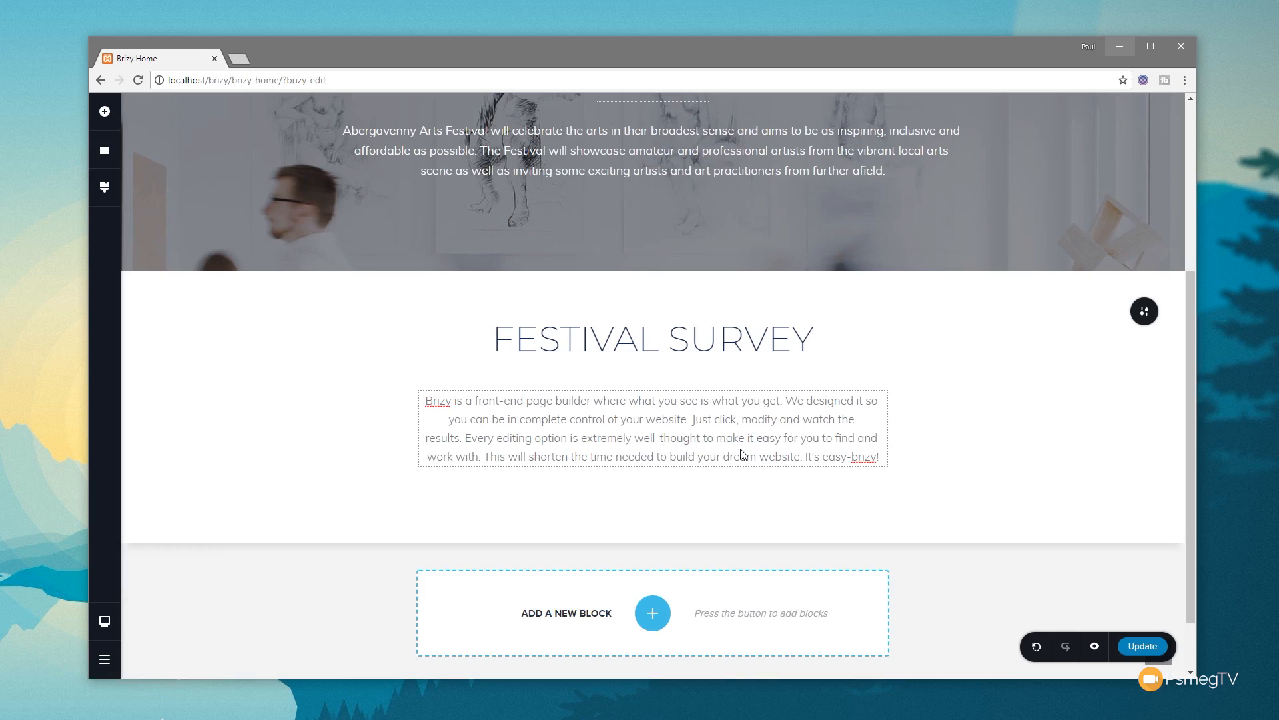
# Replace the paragraph below FESTIVAL SURVEY with the survey invitation beginning "We would love to know what you loved about #AberArtsfest18"
pyautogui.click(710, 398)
pyautogui.tripleClick(711, 425)
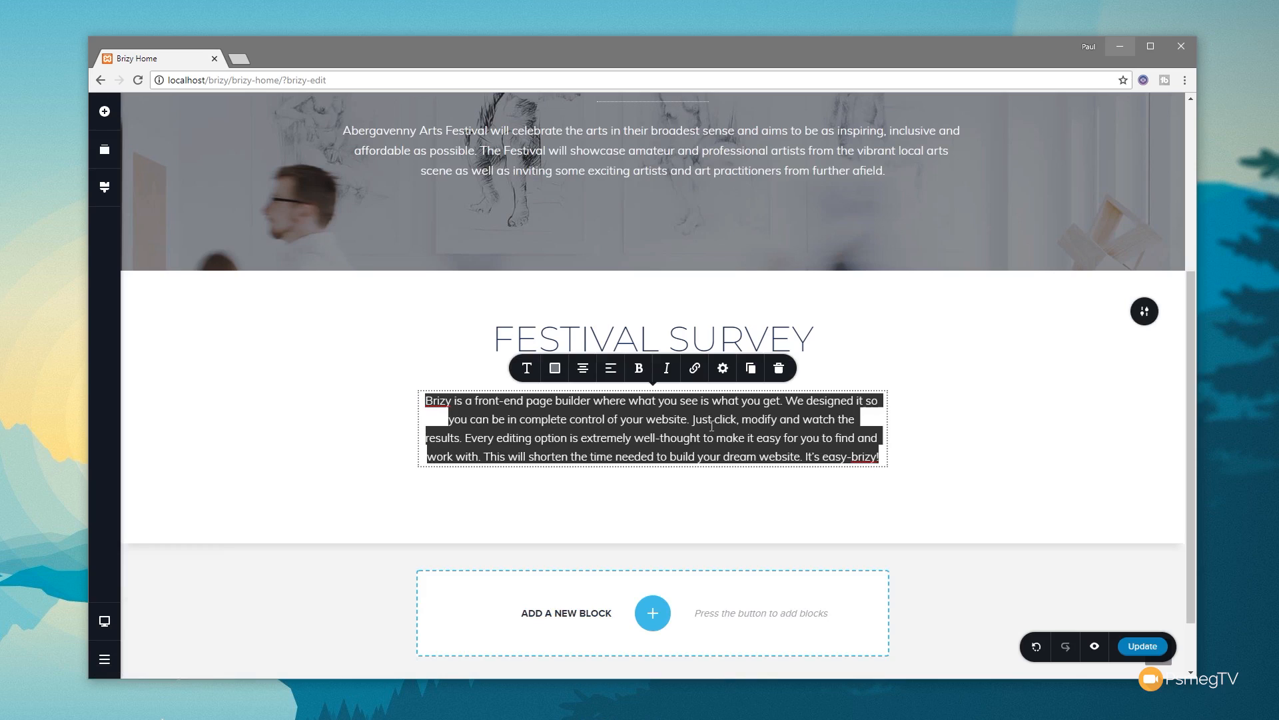
pyautogui.write("We would love to know what you loved about #AberArtsfest18 and what you think we can improve on for next year.... If you have a few minutes spare we'd be really grateful if you could complete our Survey so we can make #AberArtsFest19 even bigger and better.")
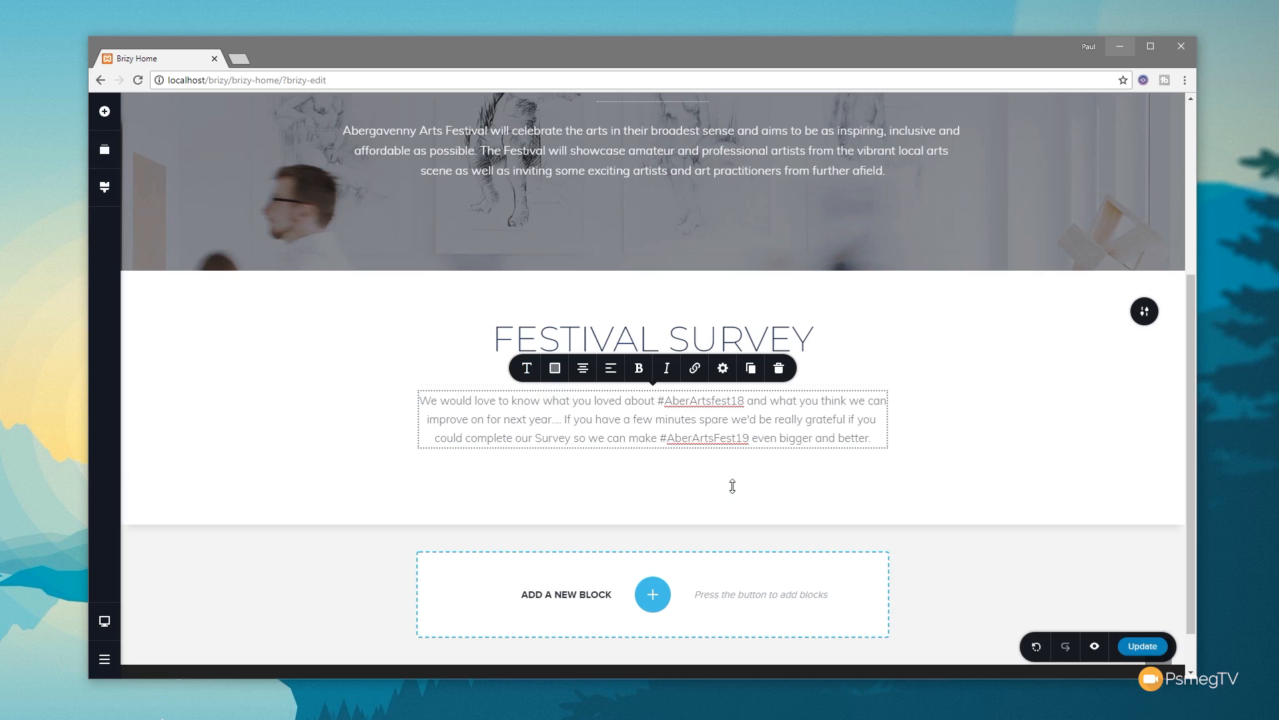
# Add a button element below the Festival Survey paragraph and check its background colour
pyautogui.moveTo(677, 470)
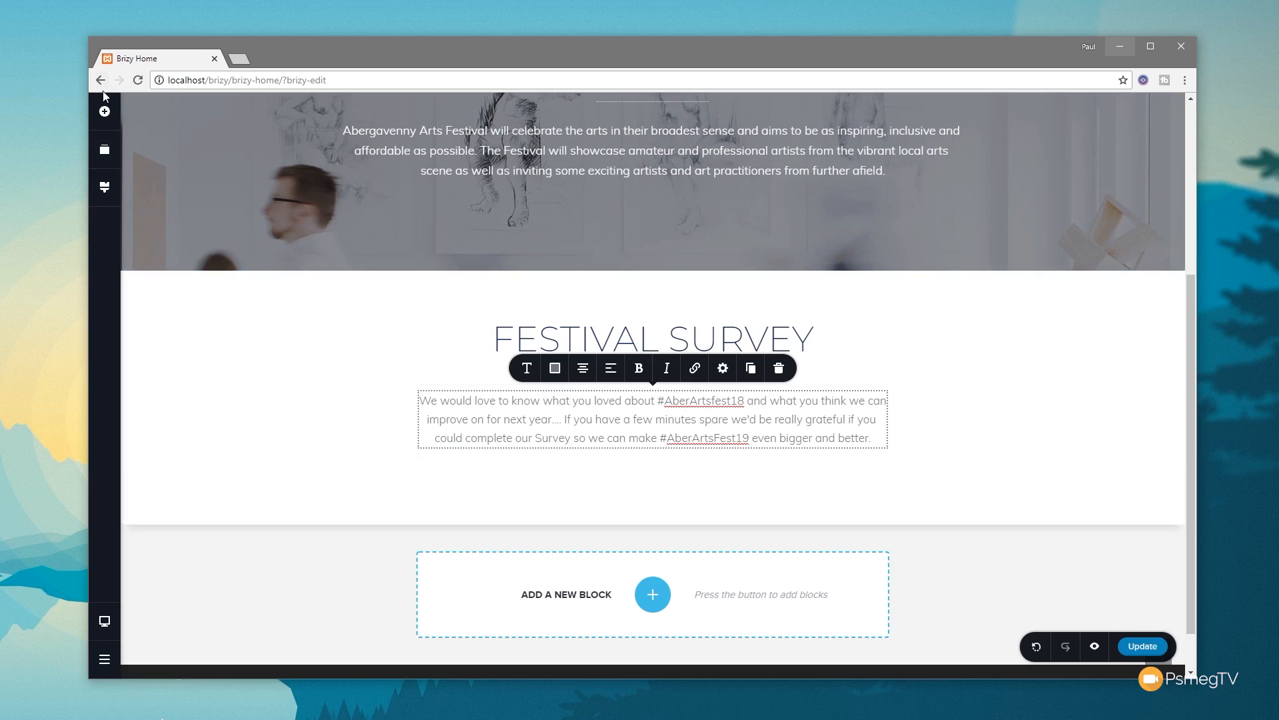
pyautogui.click(104, 112)
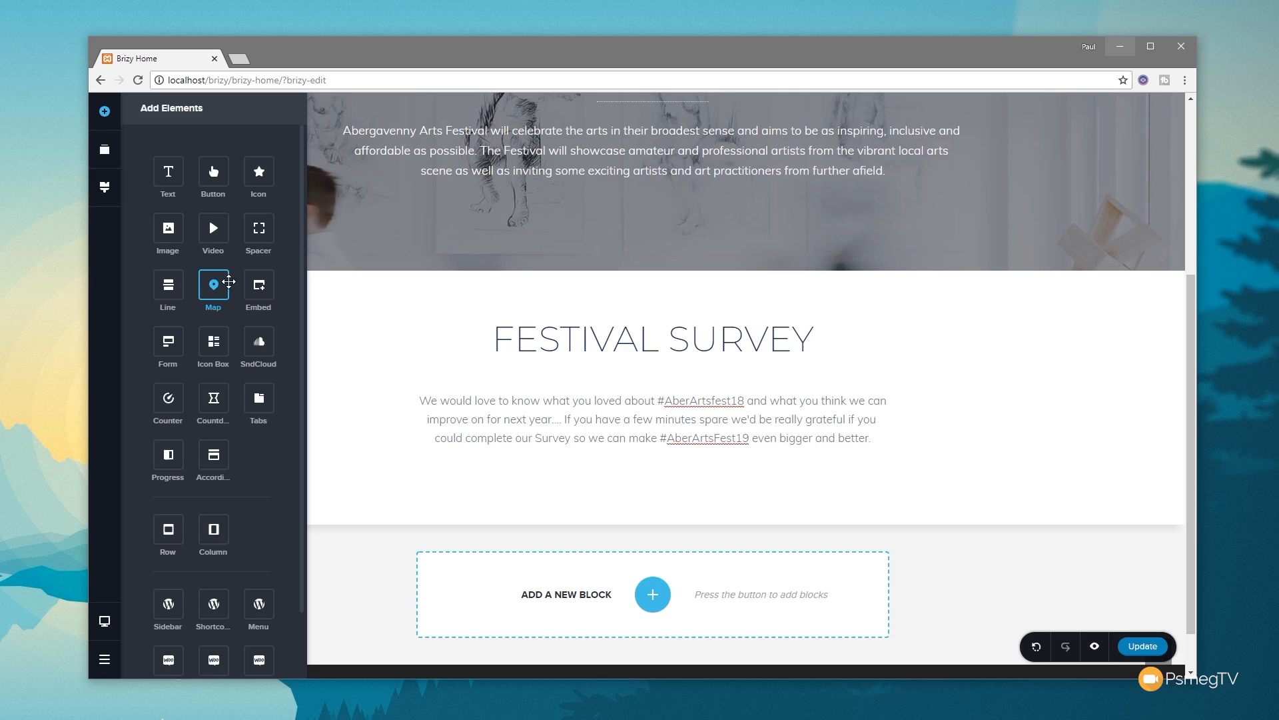
pyautogui.moveTo(213, 174); pyautogui.dragTo(633, 483)
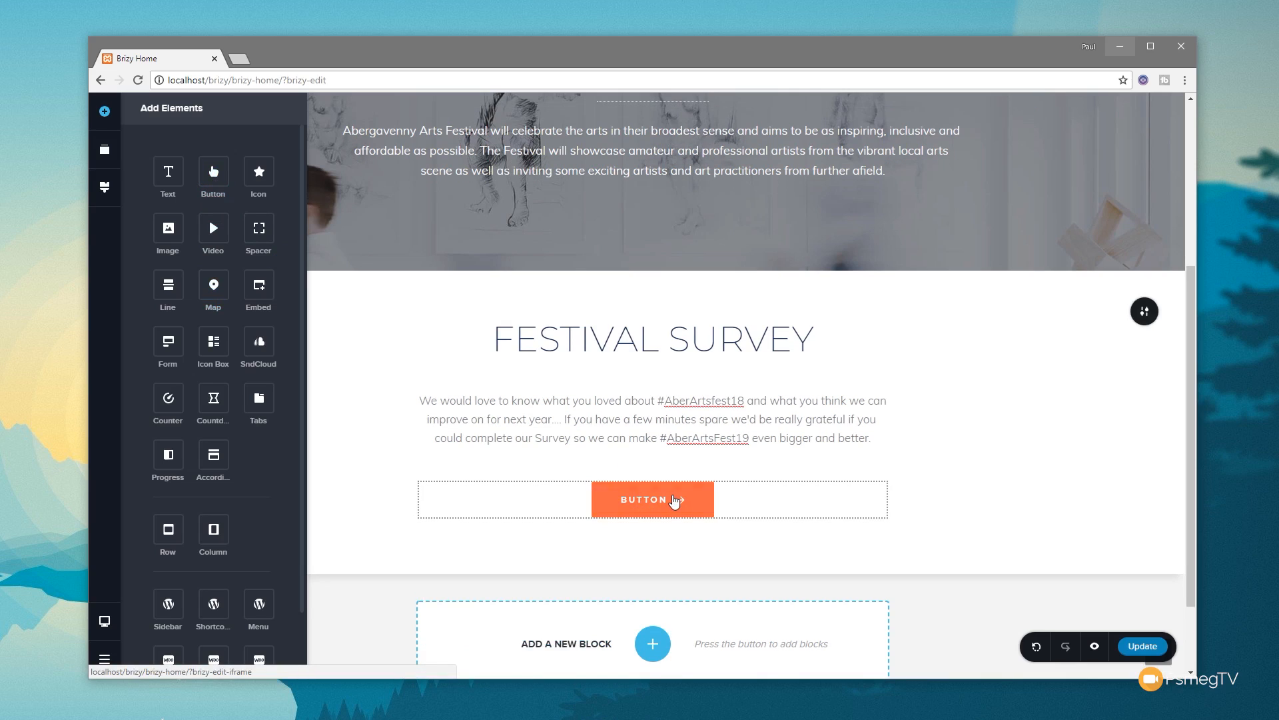
pyautogui.click(668, 500)
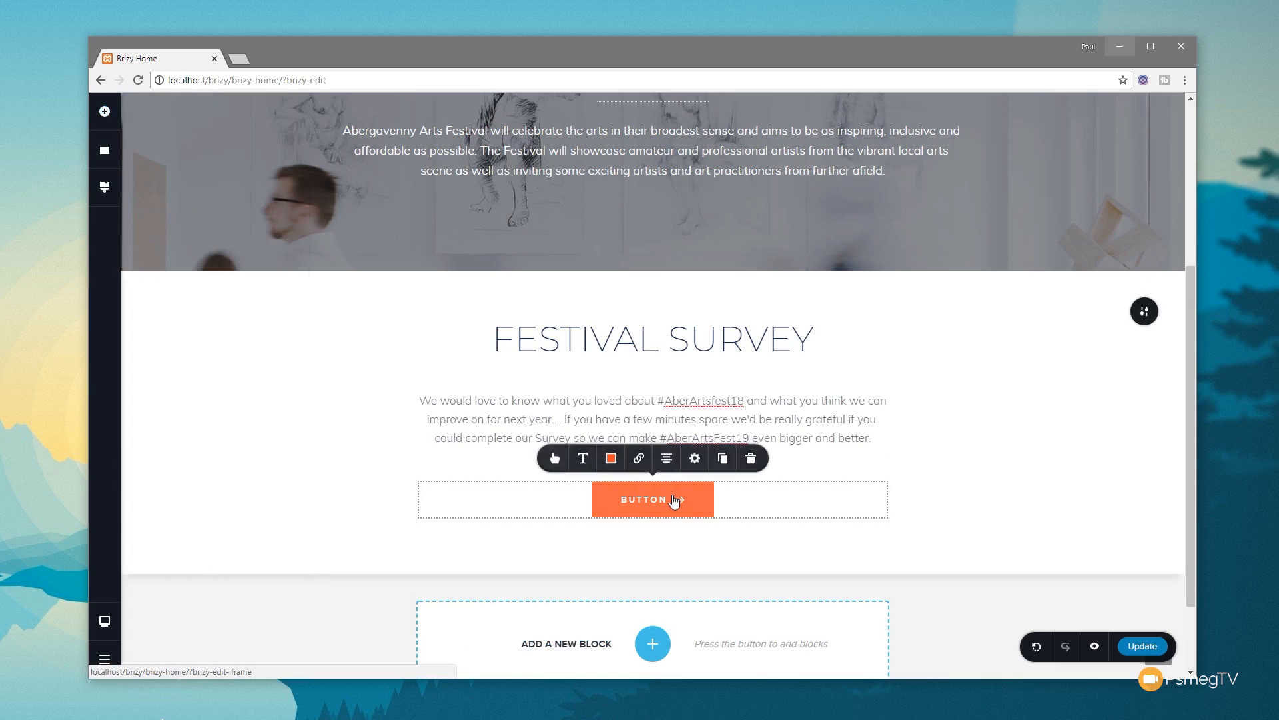
pyautogui.click(611, 459)
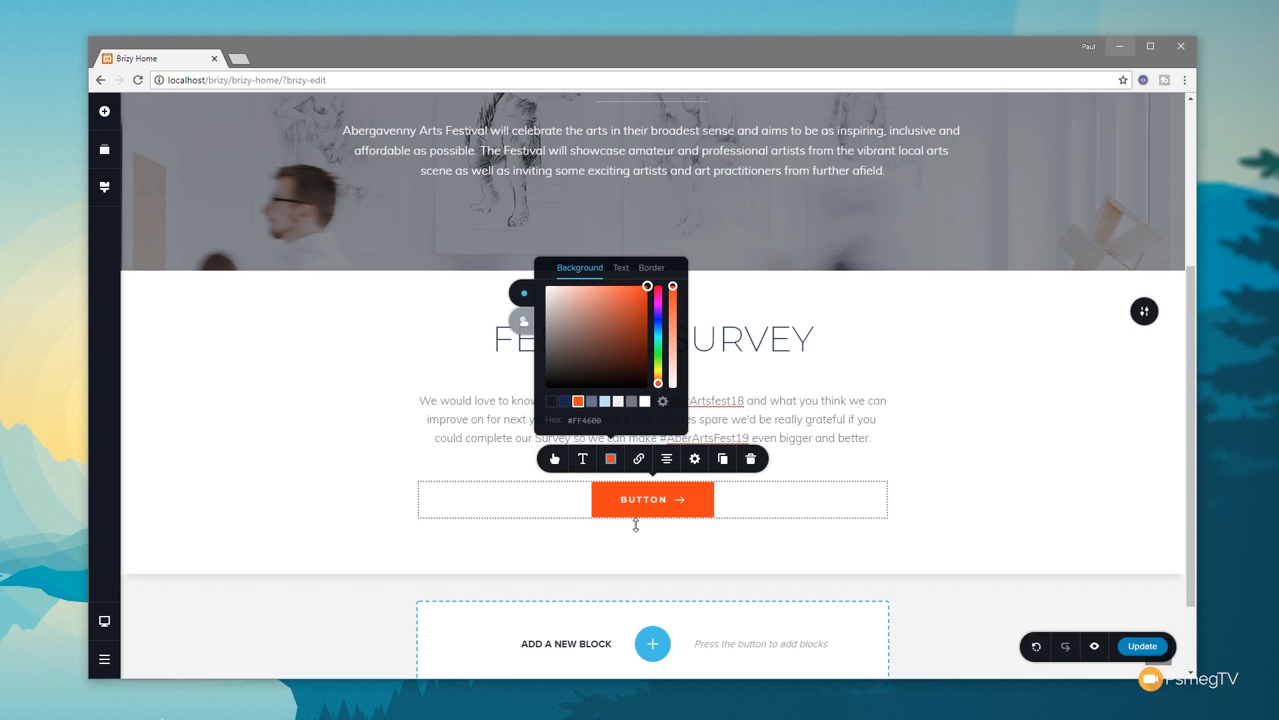
# Replace the button's arrow with a solid pencil glyph found by searching "pen", placed before the label with slightly wider spacing
pyautogui.click(555, 458)
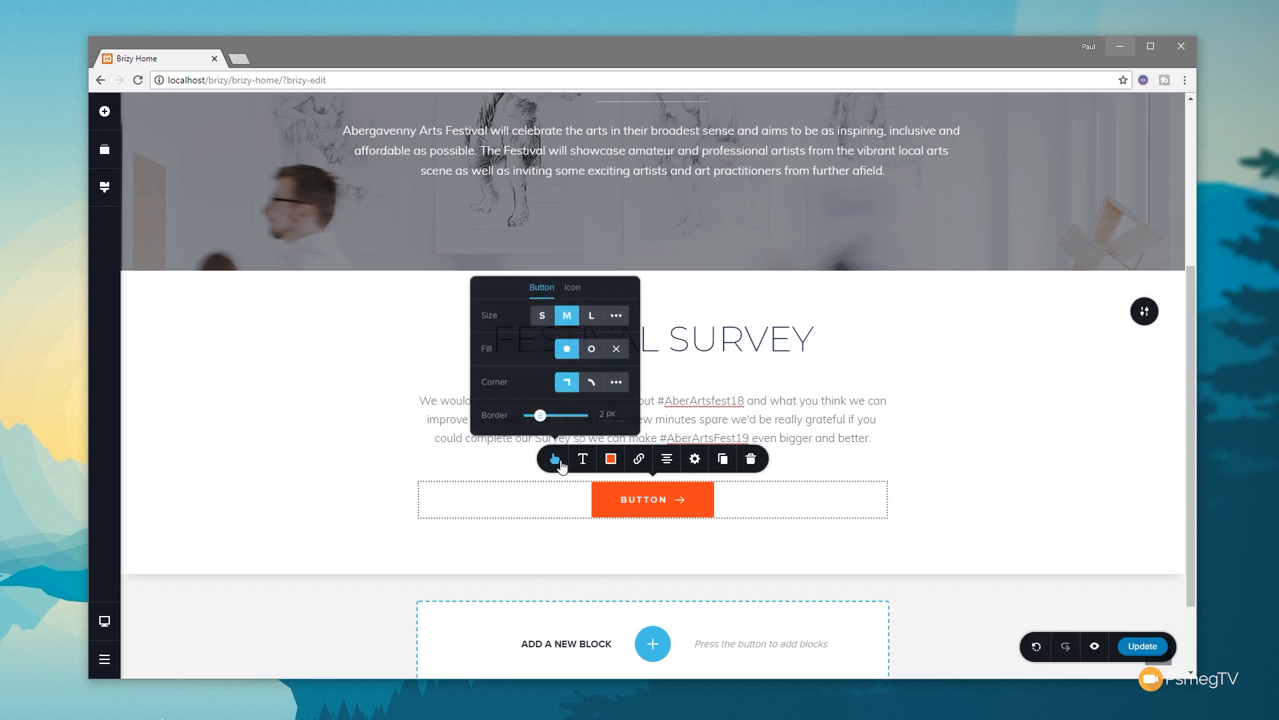
pyautogui.click(572, 288)
pyautogui.click(613, 309)
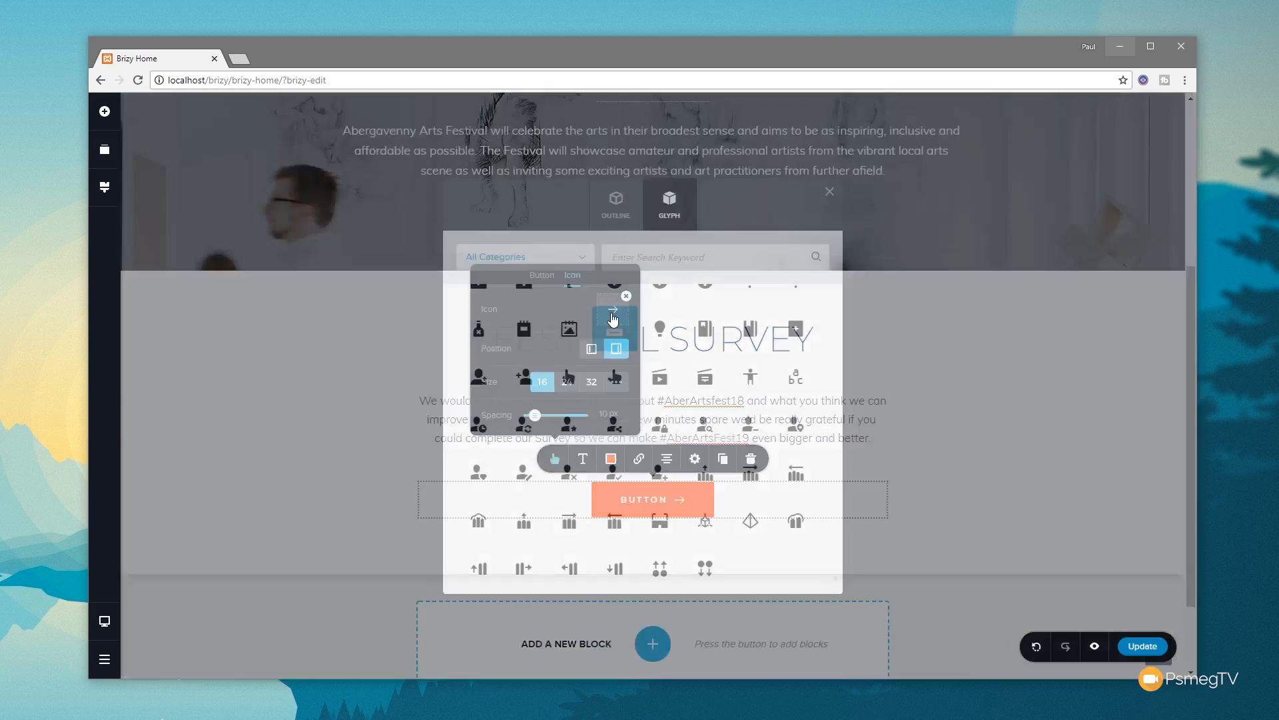
pyautogui.click(637, 260)
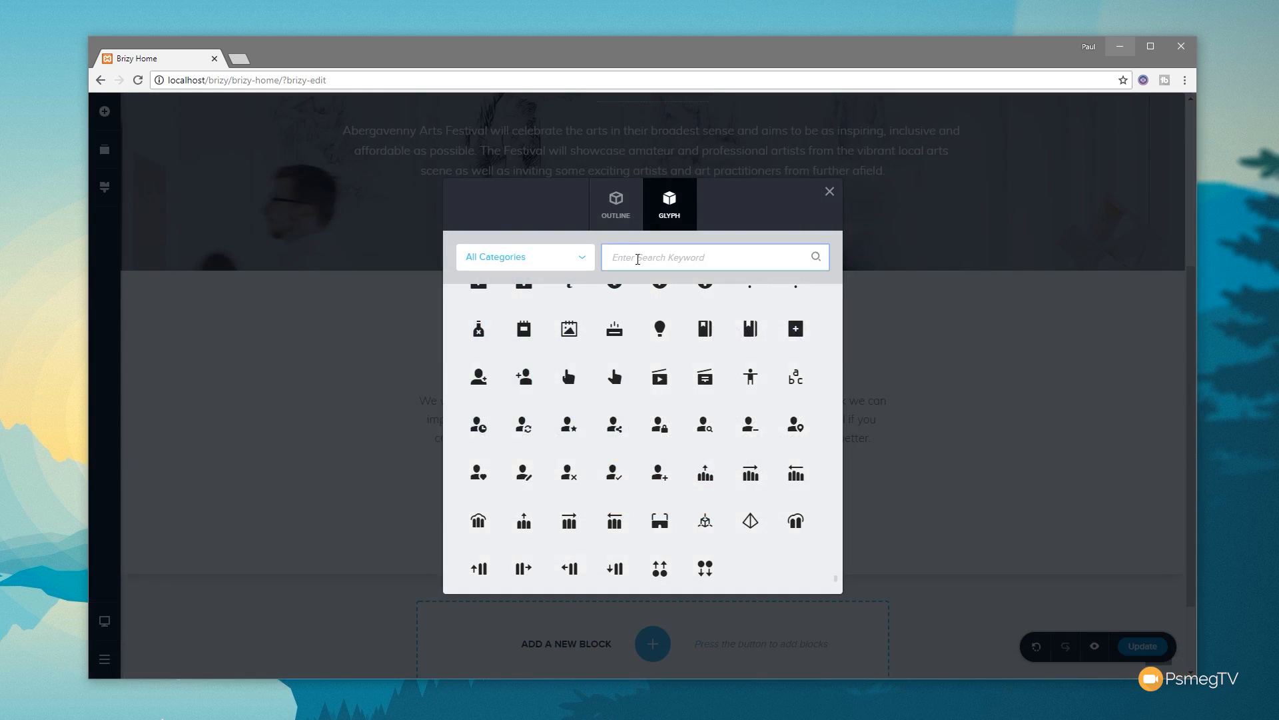
pyautogui.write('pen')
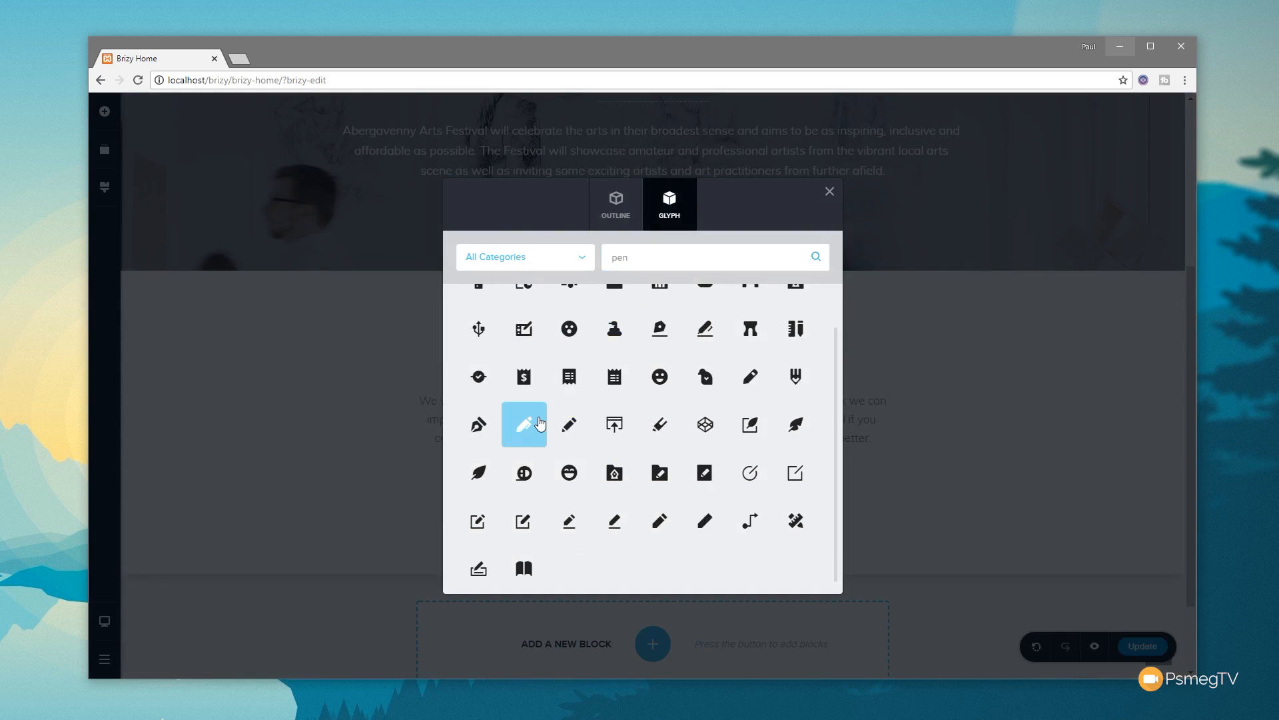
pyautogui.click(538, 425)
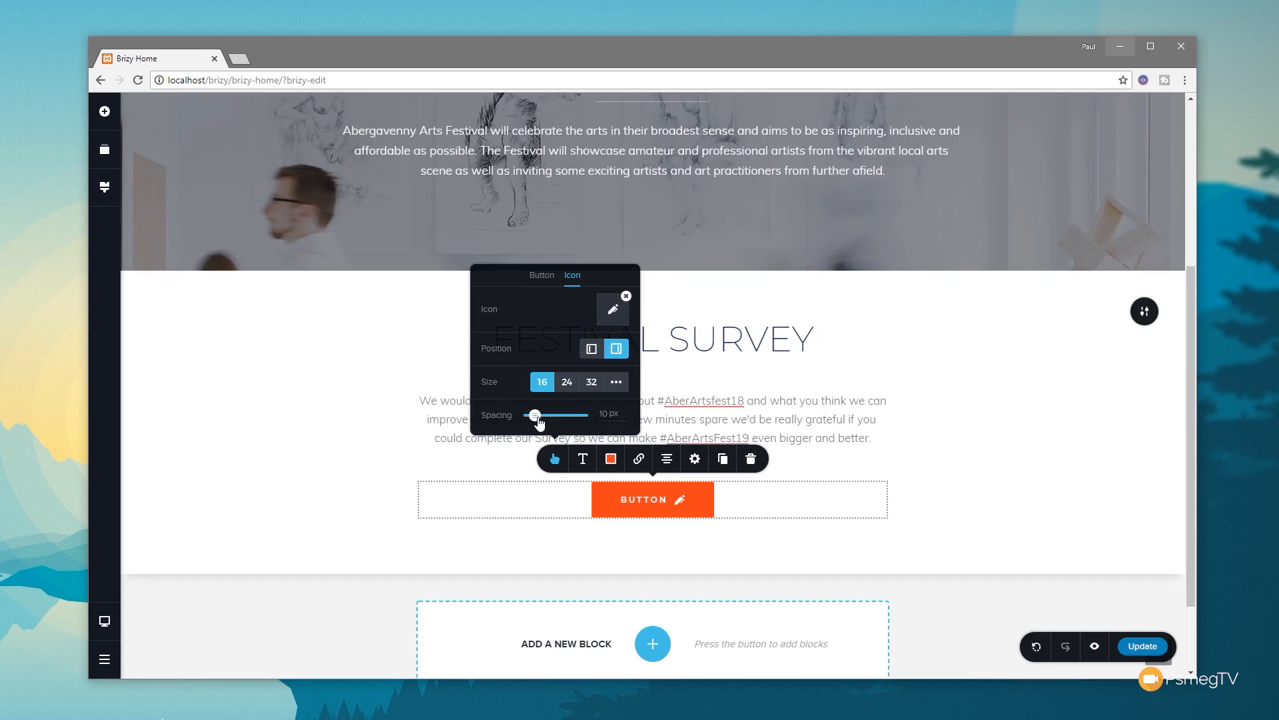
pyautogui.click(592, 349)
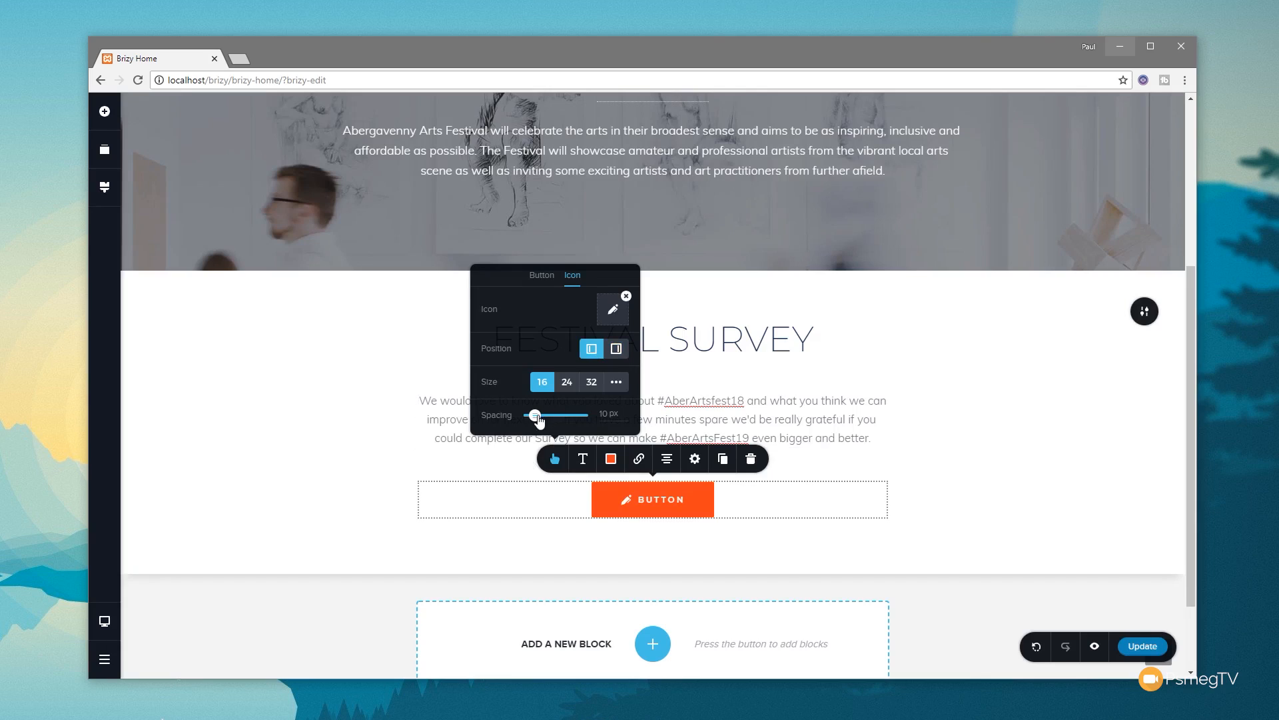
pyautogui.moveTo(536, 415); pyautogui.dragTo(540, 416)
# Change the button label to "Complete Questionnaire"
pyautogui.click(678, 500)
pyautogui.doubleClick(679, 499)
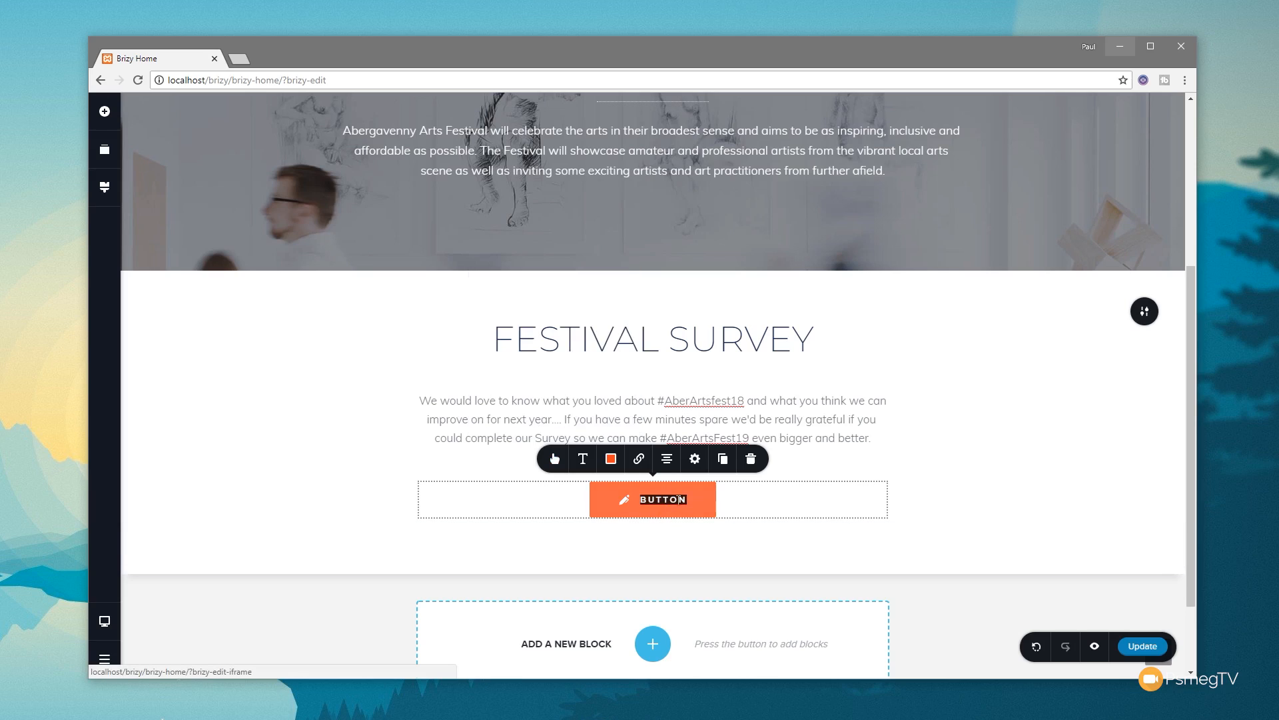
pyautogui.write('Complete ')
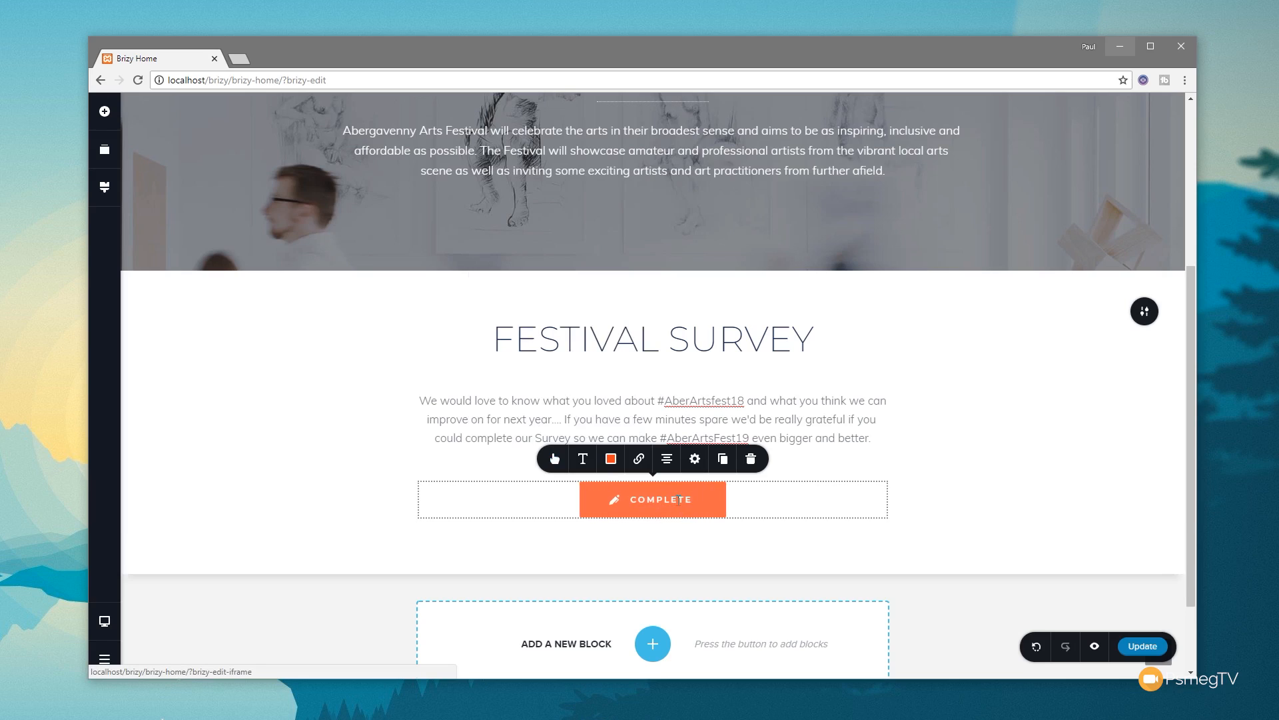
pyautogui.write('Questionnaire')
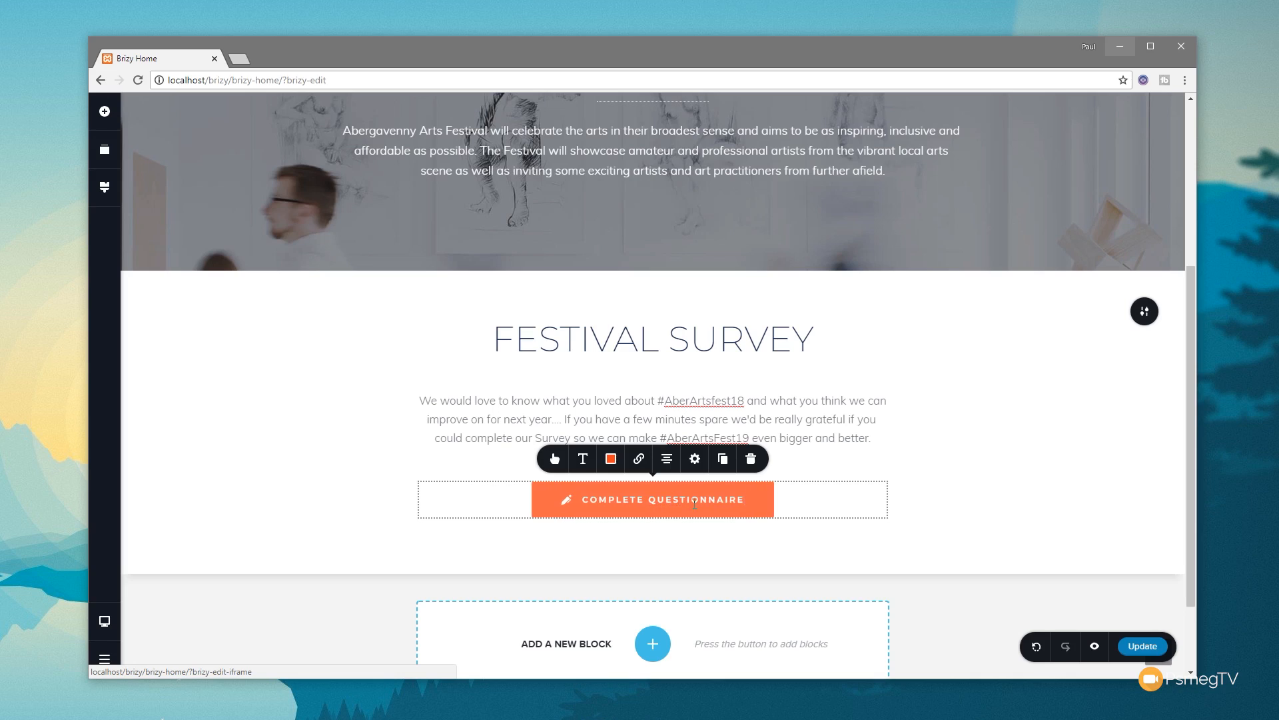
# Set the letter spacing of the global Button text style to 1.0
pyautogui.click(583, 459)
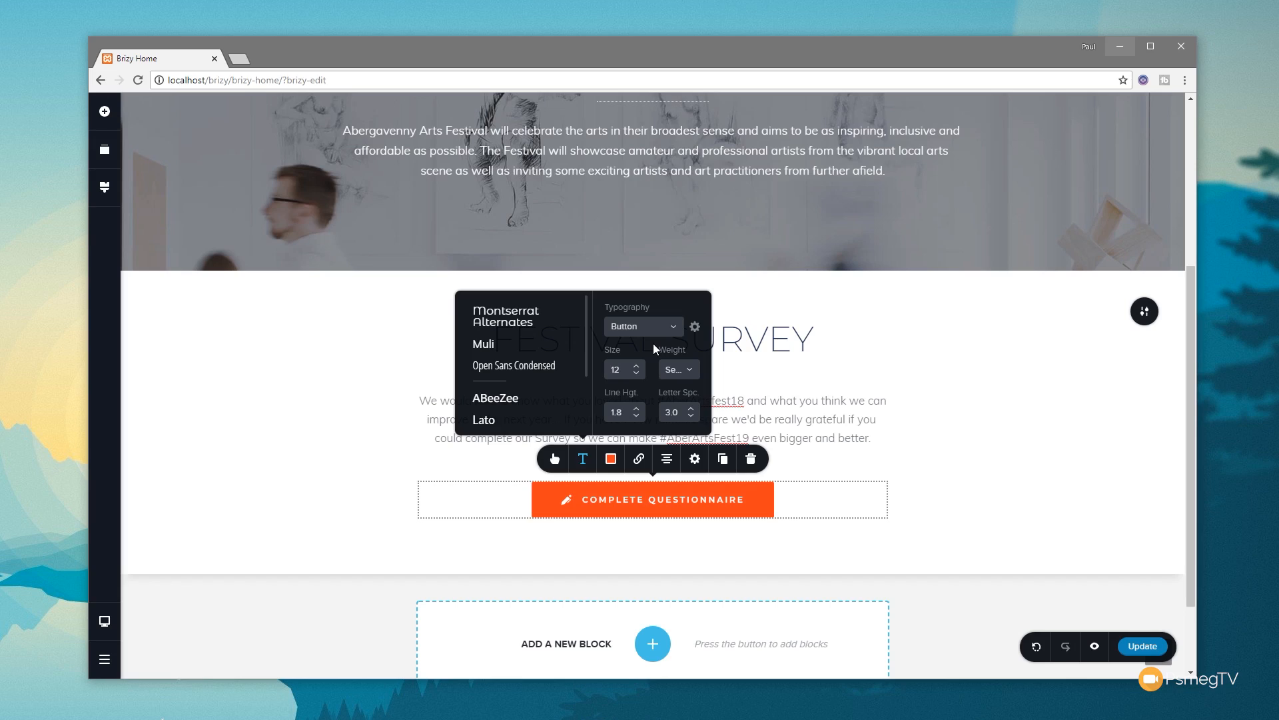
pyautogui.click(108, 193)
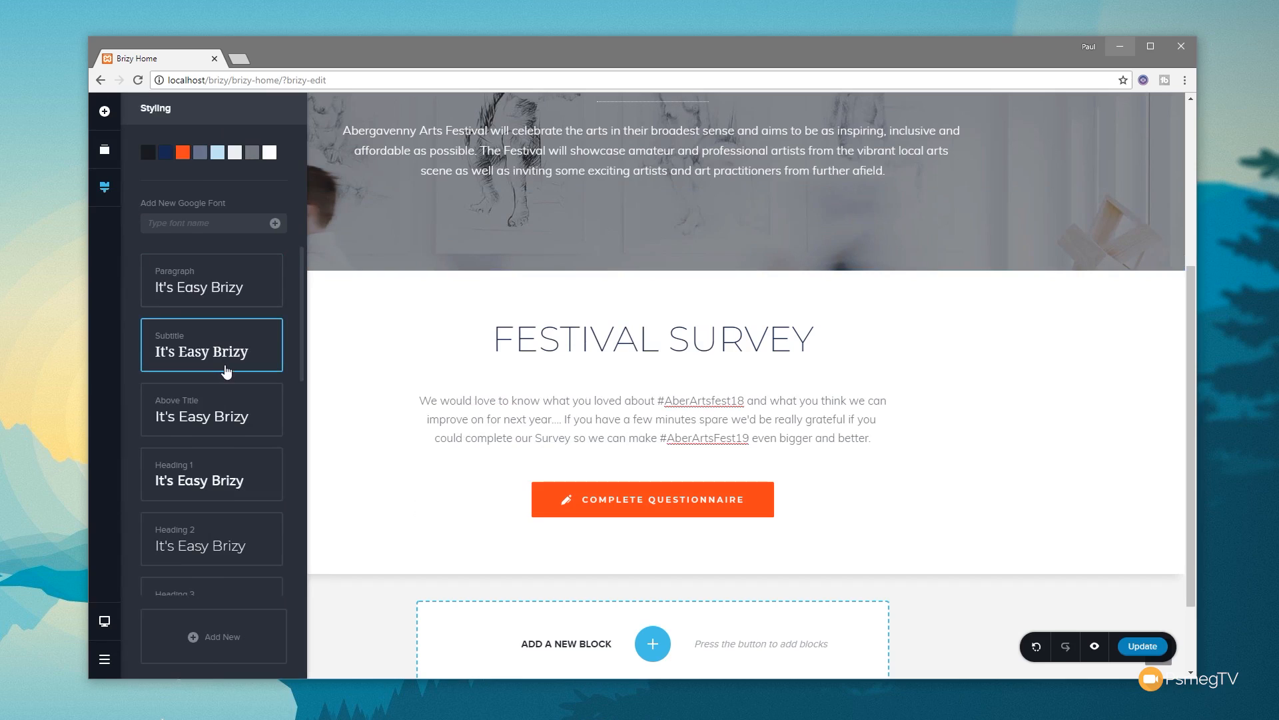
pyautogui.scroll(-4, 227, 371)
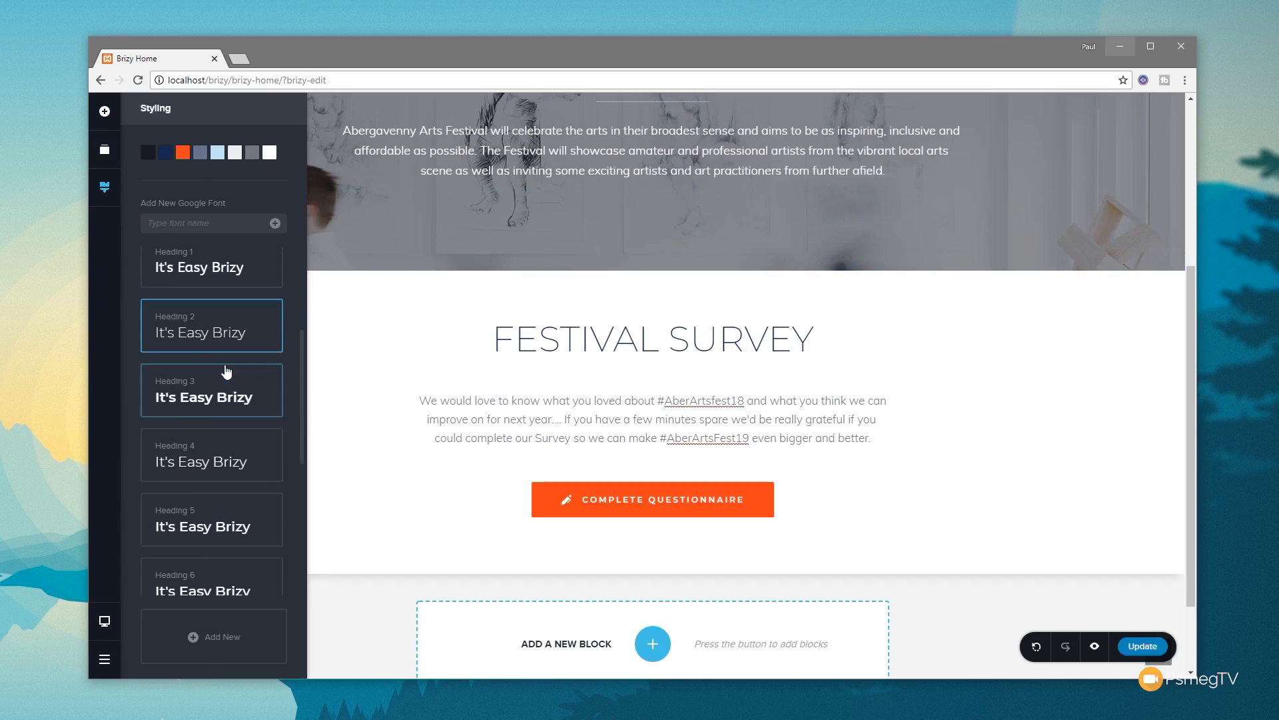
pyautogui.scroll(-2, 227, 372)
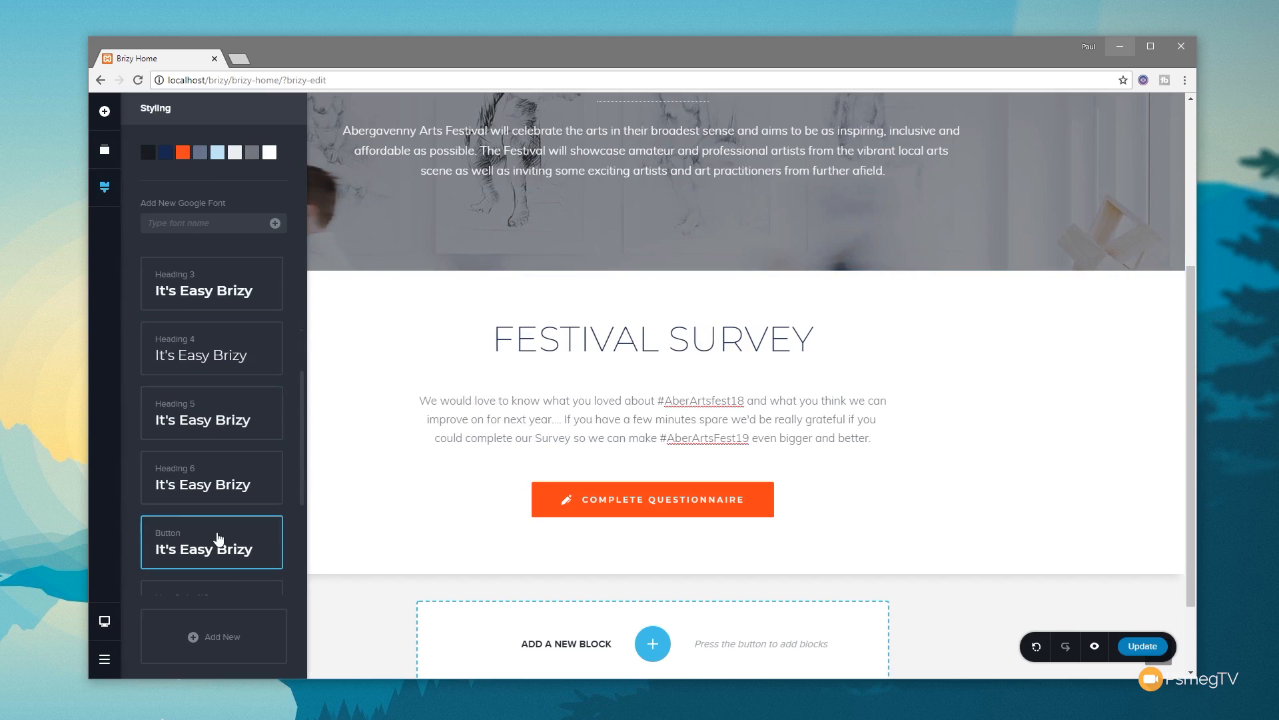
pyautogui.scroll(-1, 218, 538)
pyautogui.click(225, 497)
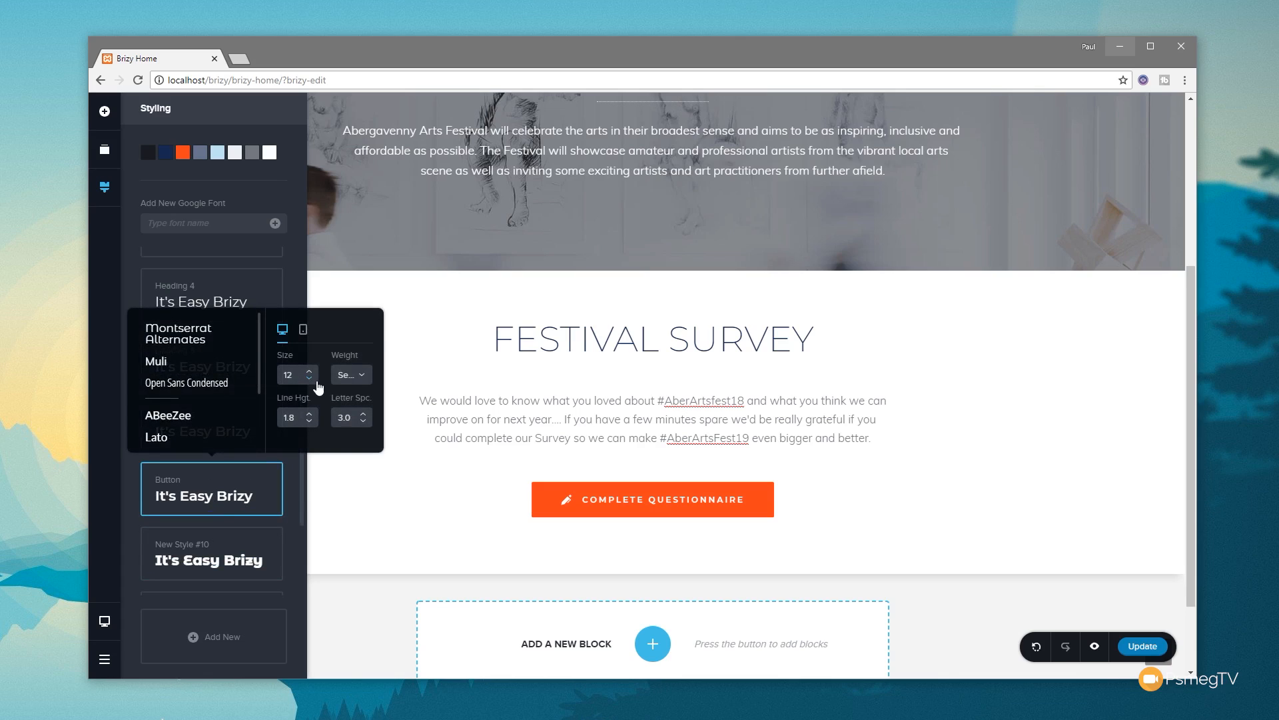
pyautogui.click(364, 421)
pyautogui.click(364, 422)
pyautogui.click(364, 422)
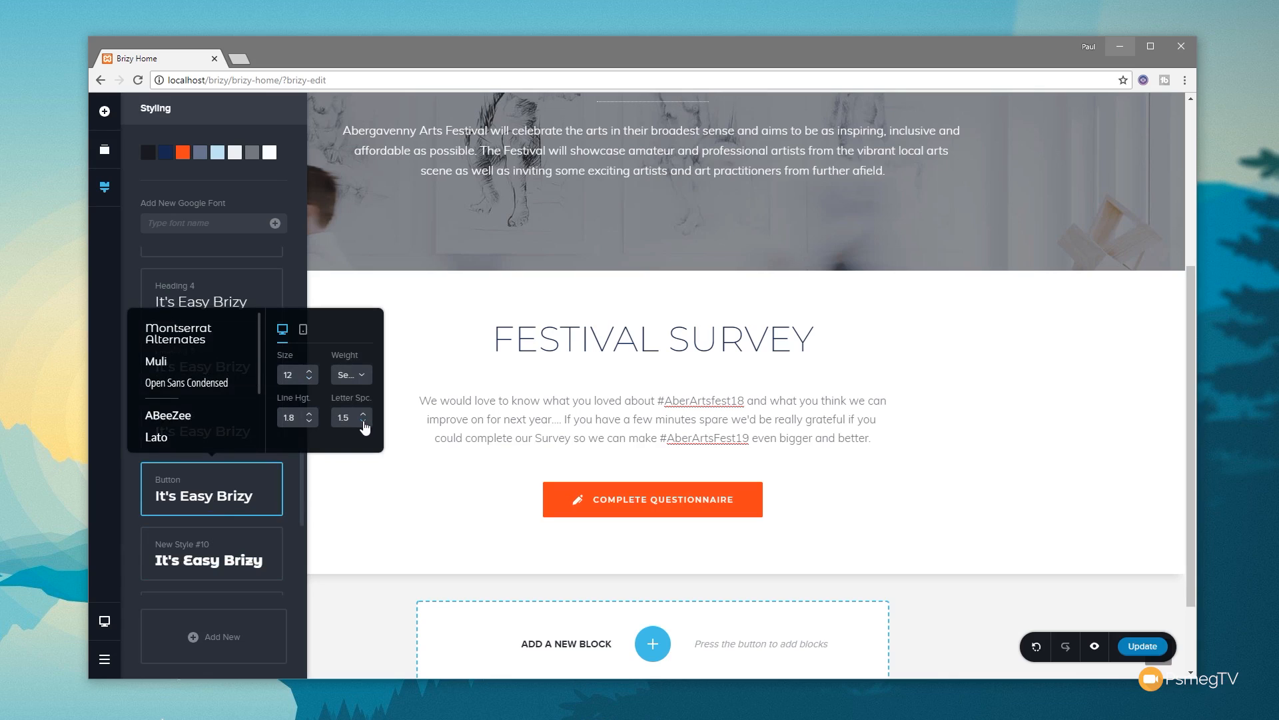
pyautogui.click(363, 423)
# Set the global Button text style to size 13, font Muli and weight Bold
pyautogui.click(310, 371)
pyautogui.click(156, 363)
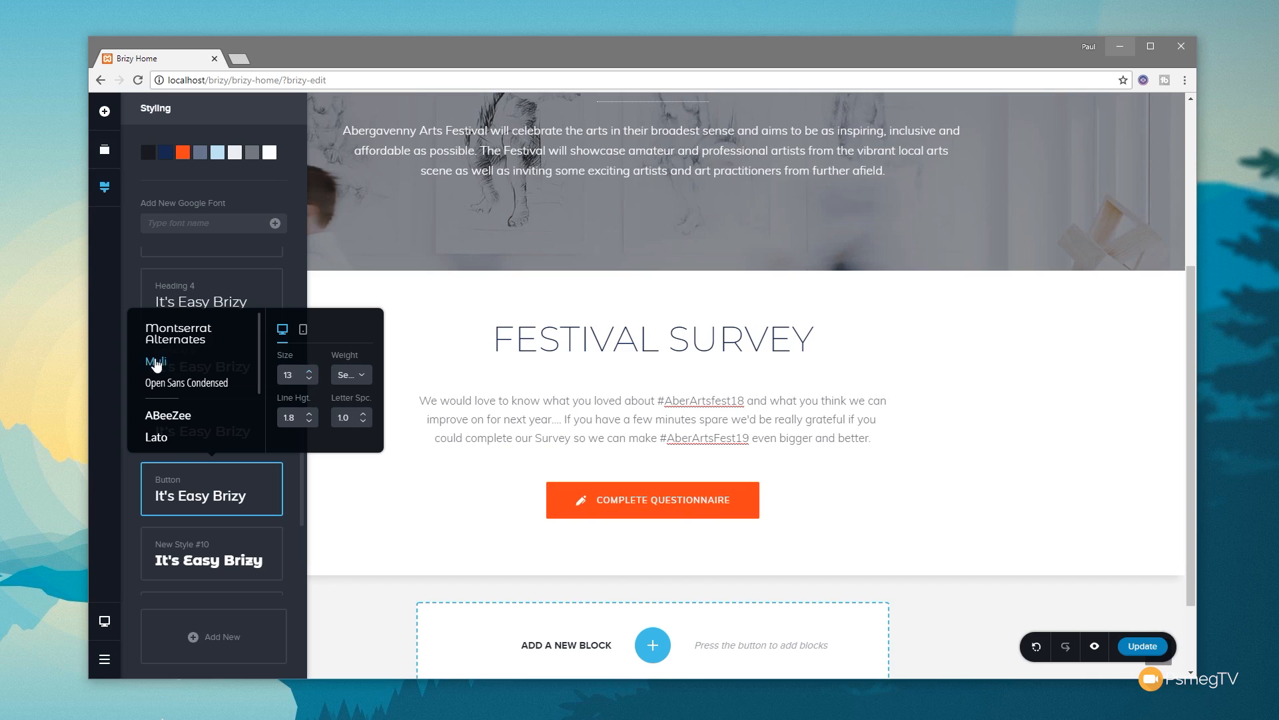
pyautogui.click(360, 376)
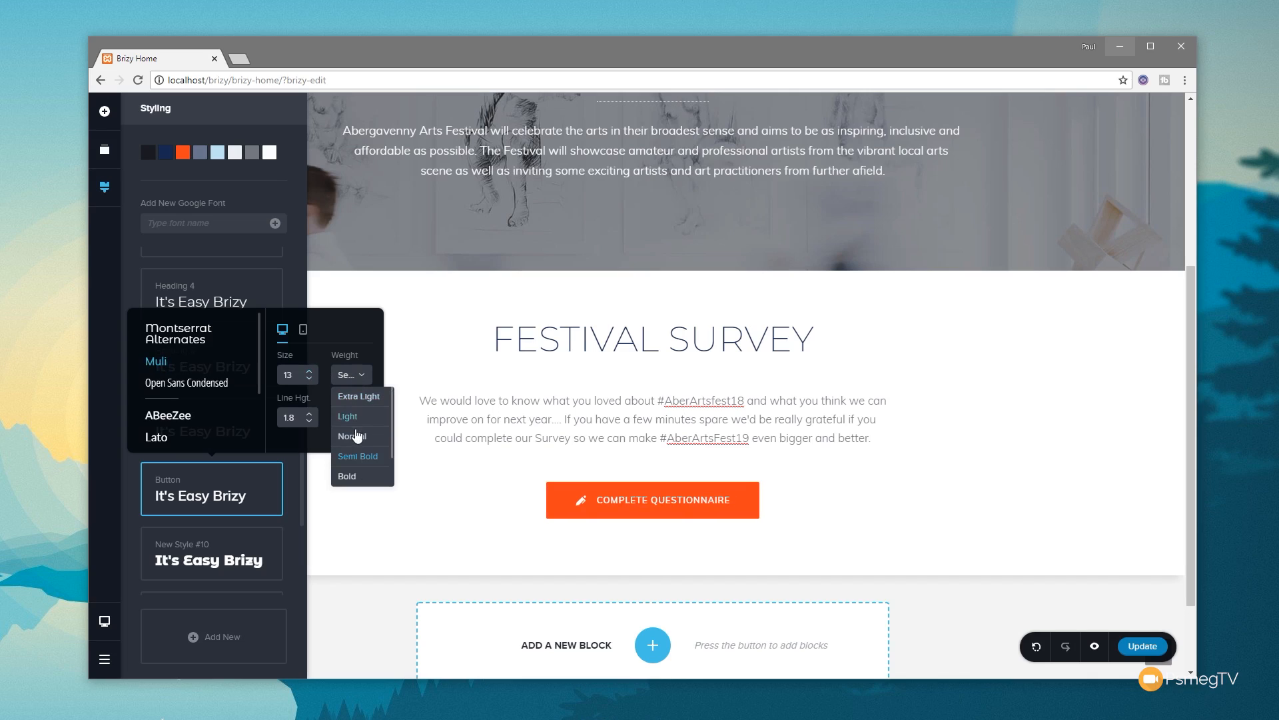
pyautogui.click(350, 477)
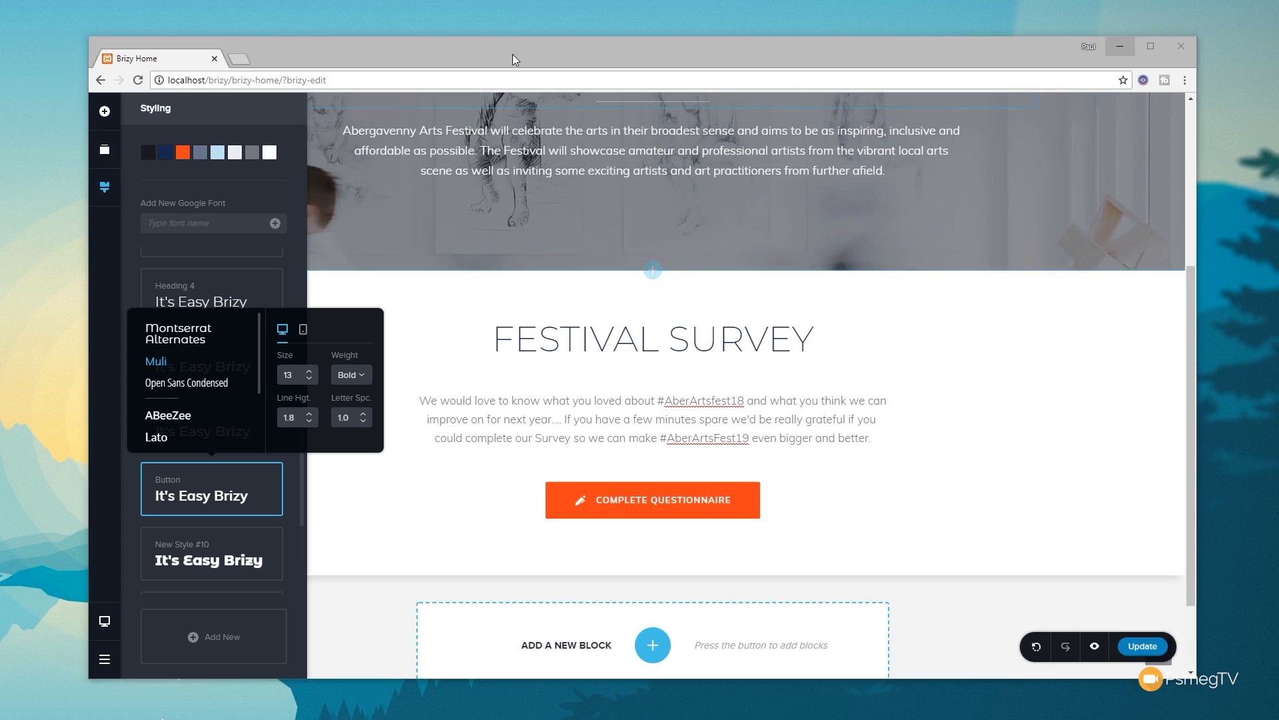
# Set the FESTIVAL SURVEY heading's text colour to the orange palette colour #FF4600
pyautogui.click(587, 333)
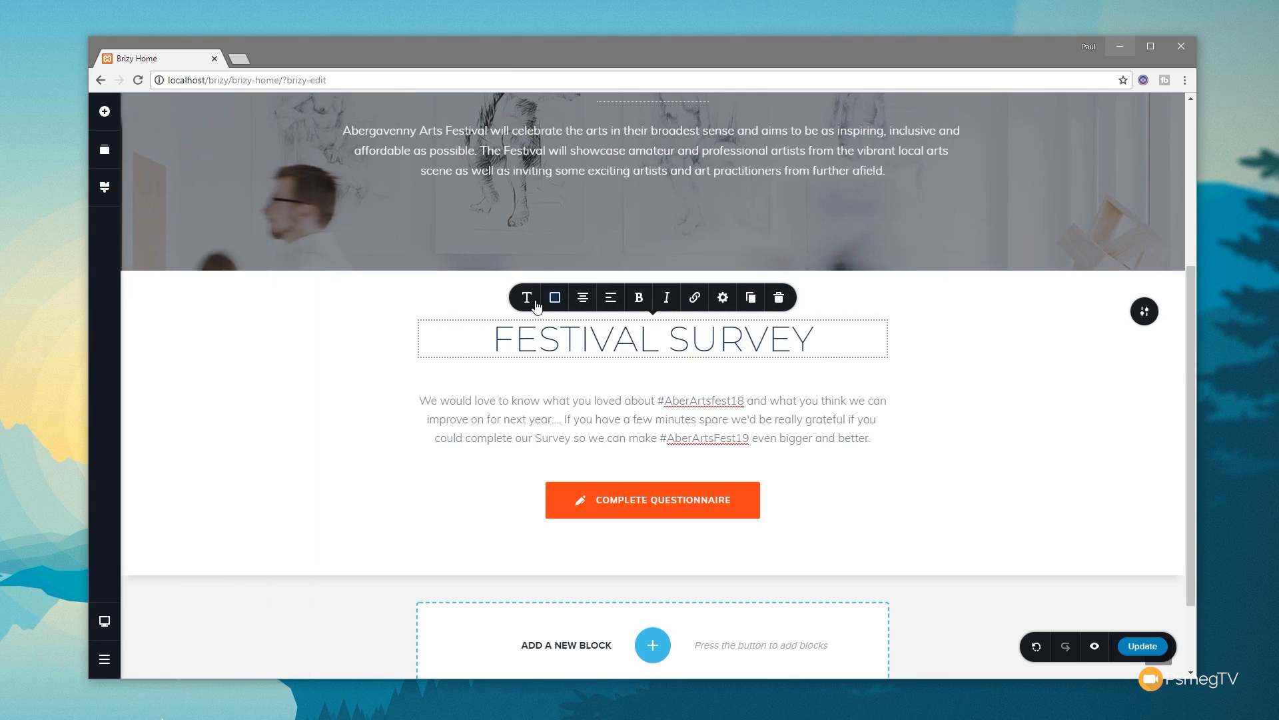
pyautogui.click(528, 300)
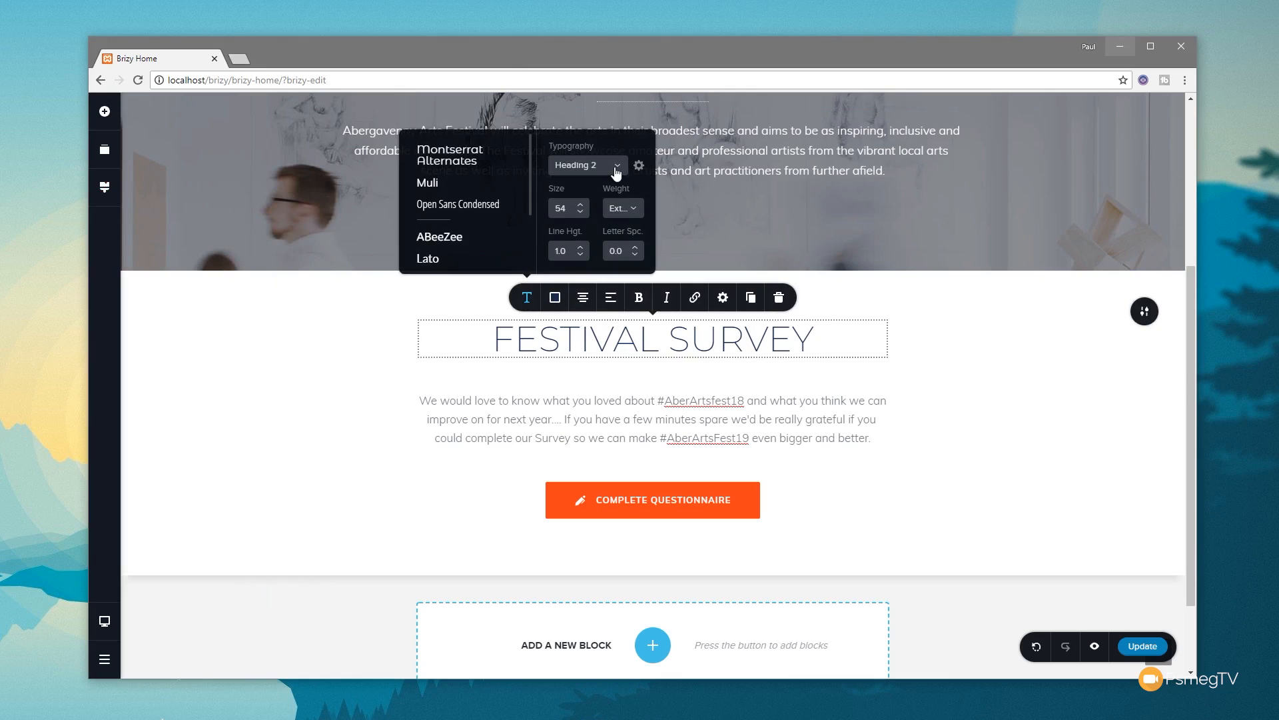
pyautogui.click(555, 297)
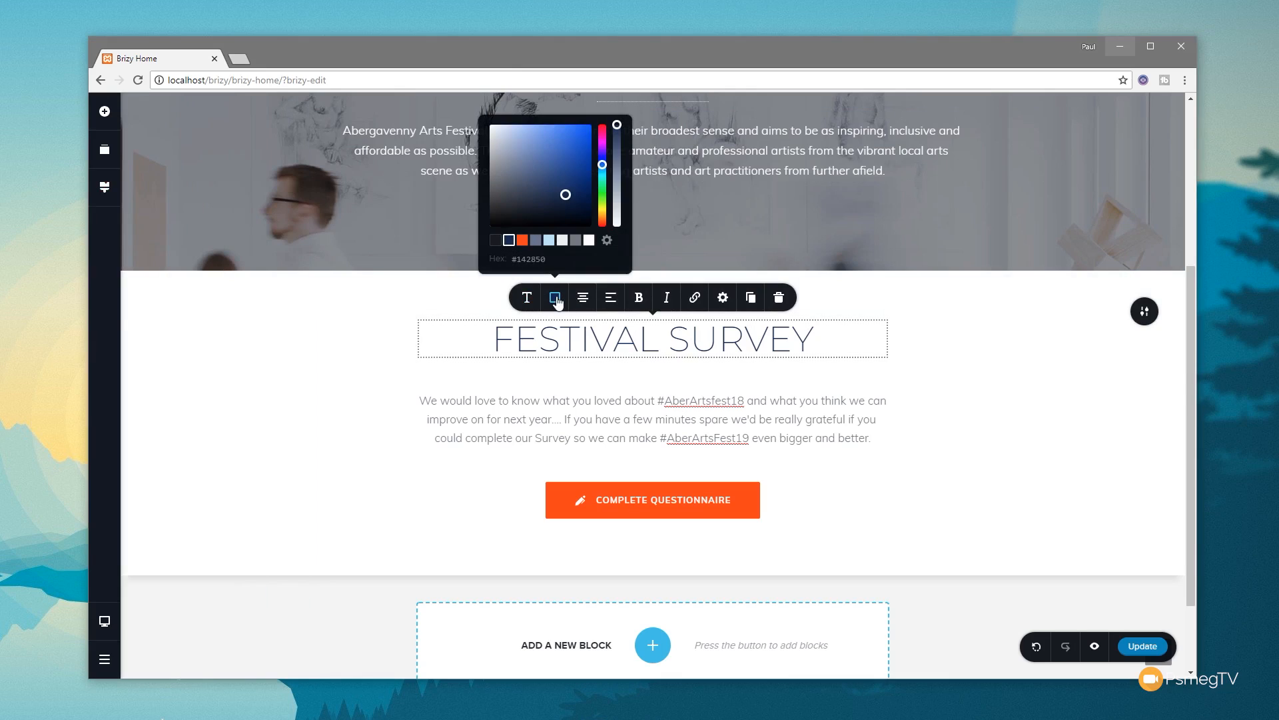
pyautogui.click(523, 241)
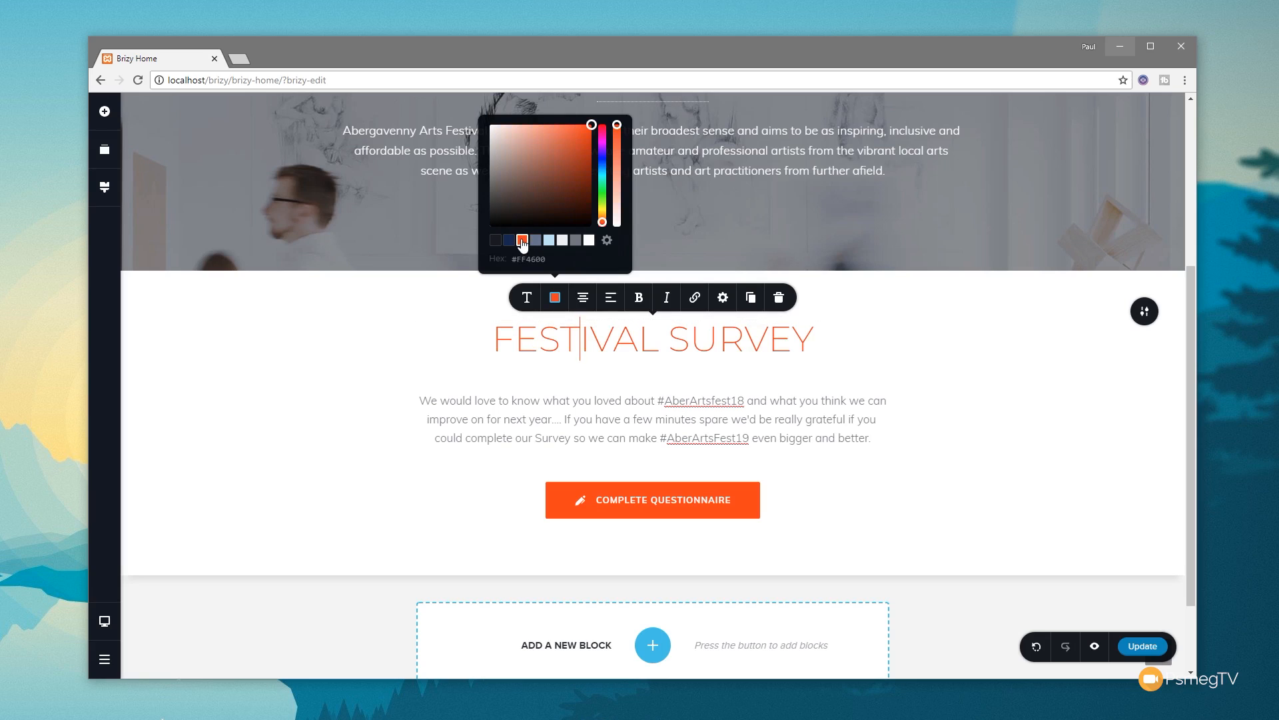
# Delete the spacers above and below the Festival Survey paragraph
pyautogui.click(632, 372)
pyautogui.moveTo(632, 372); pyautogui.dragTo(634, 443)
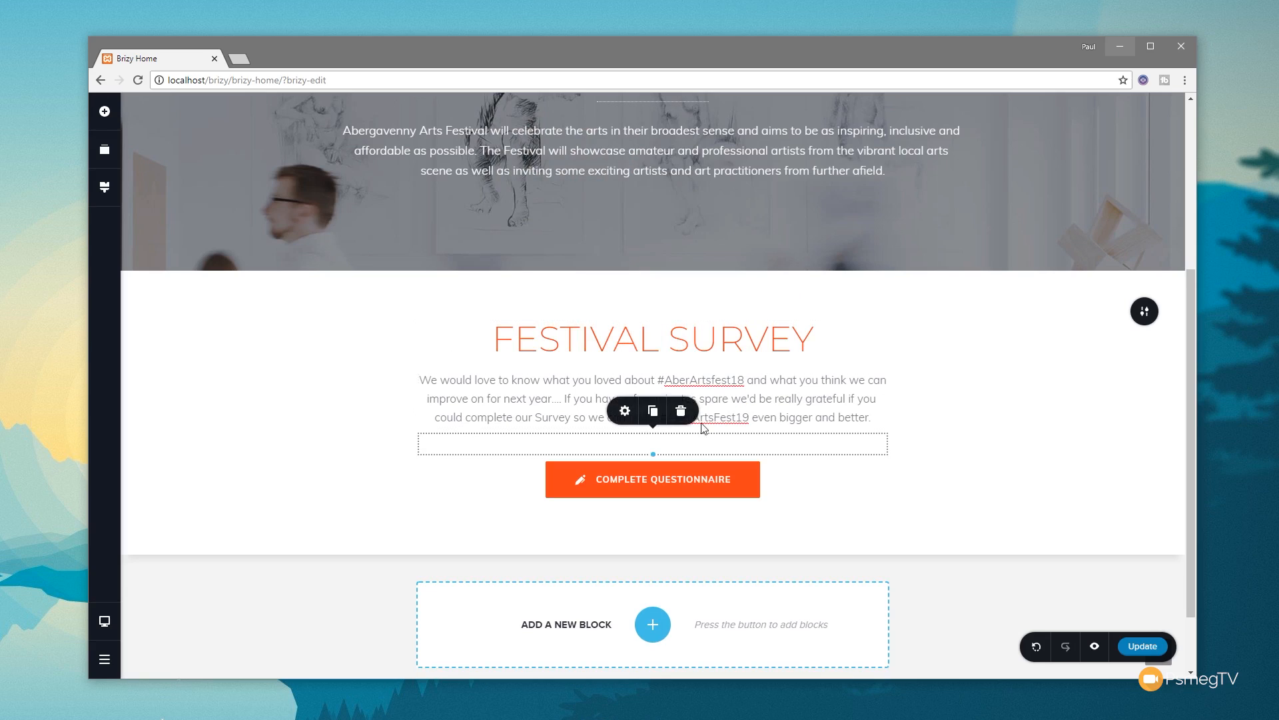
pyautogui.click(681, 409)
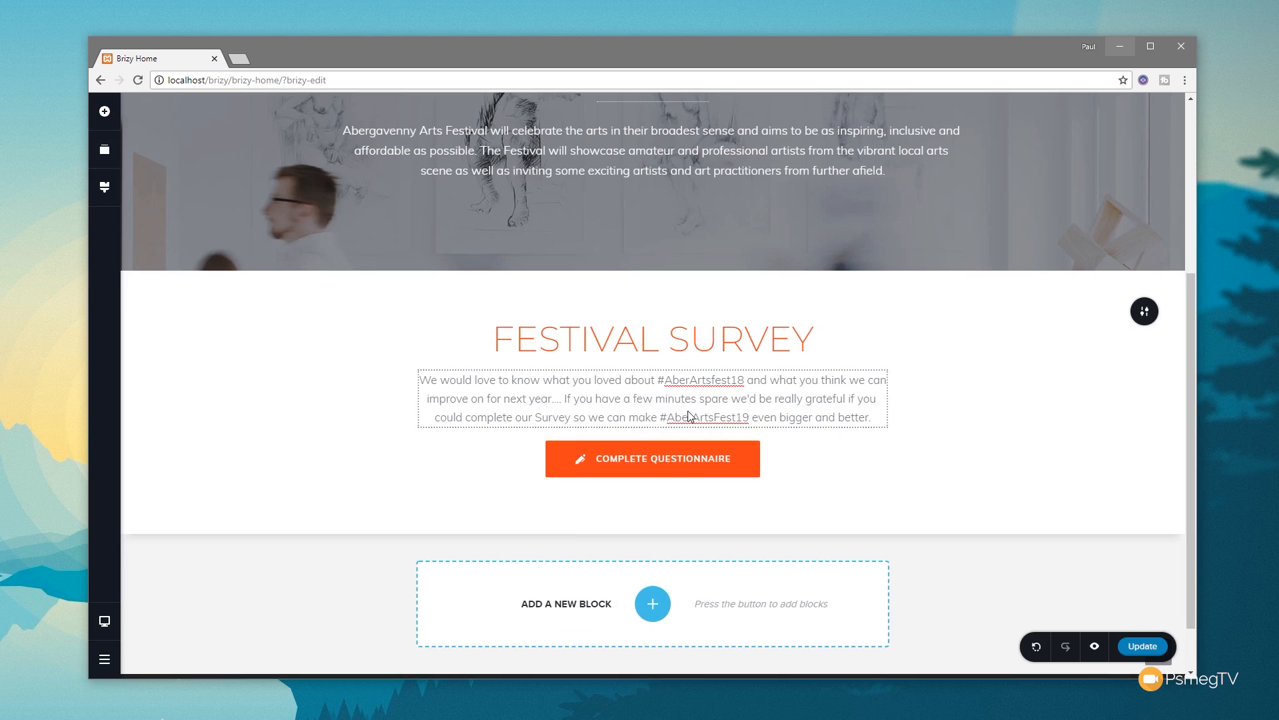
# Set the survey paragraph's gap above and gap below to 10 px, and update the page
pyautogui.click(736, 378)
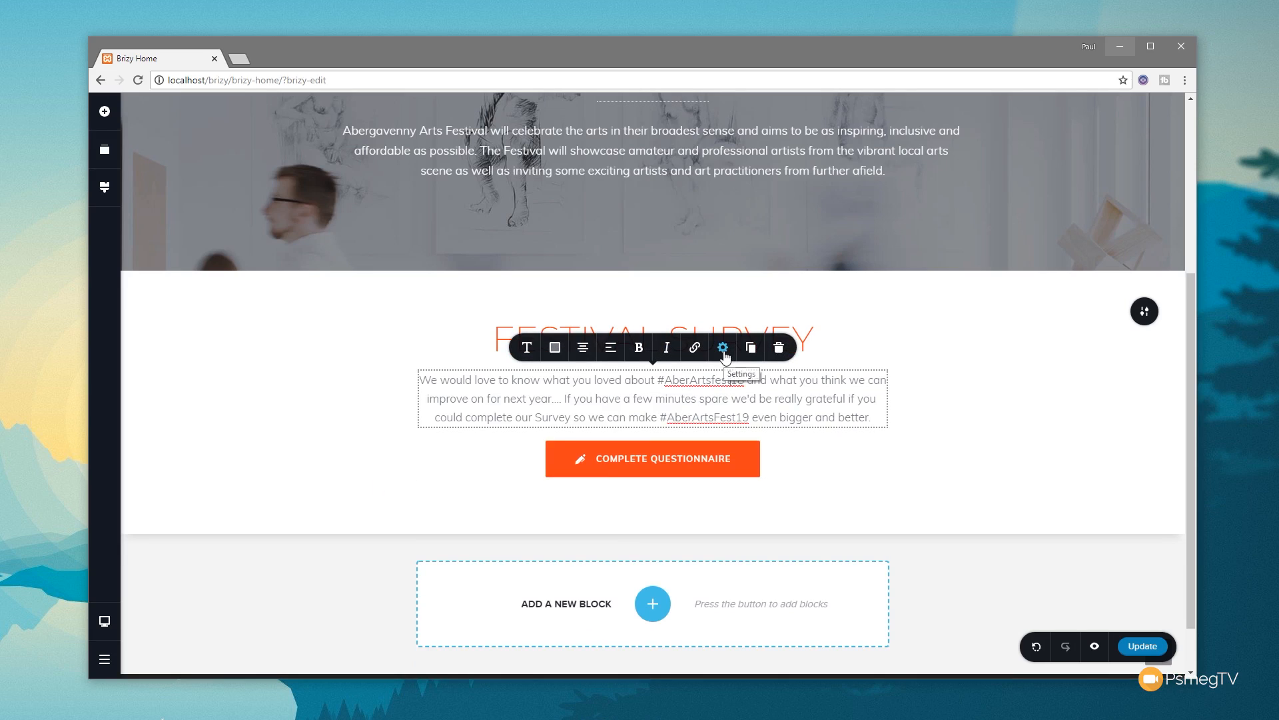
pyautogui.click(724, 349)
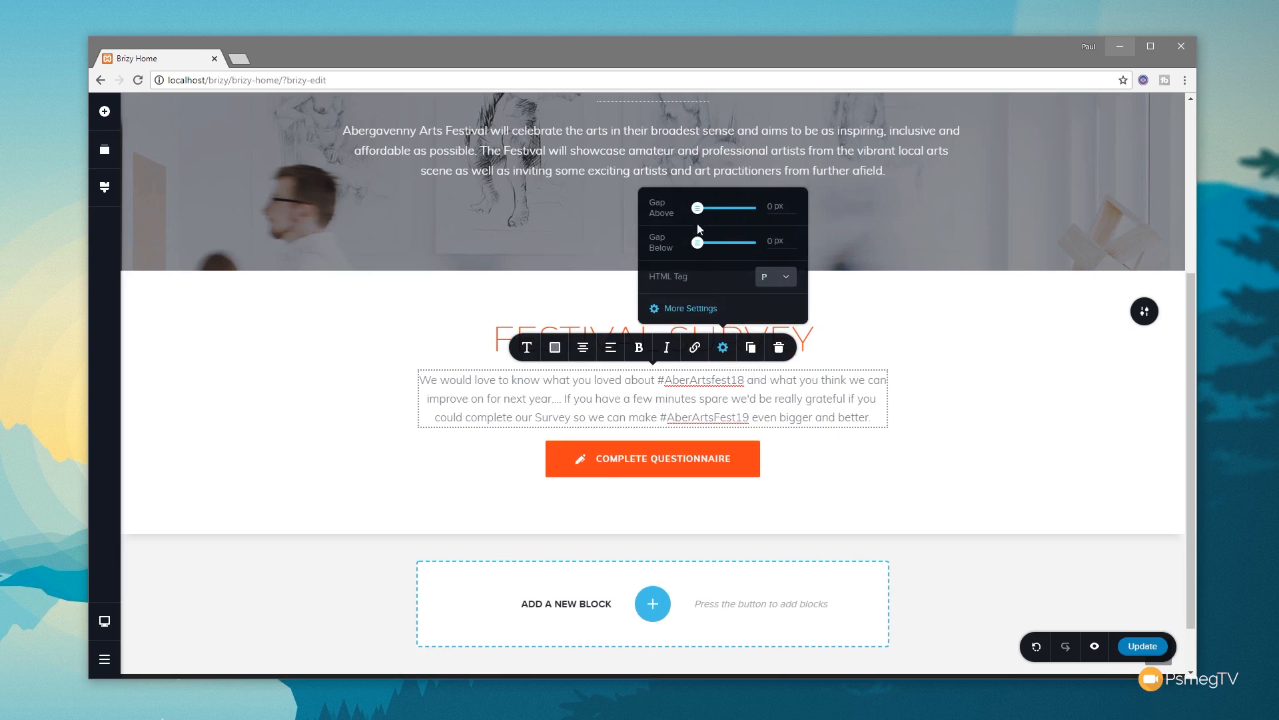
pyautogui.moveTo(697, 207); pyautogui.dragTo(703, 243)
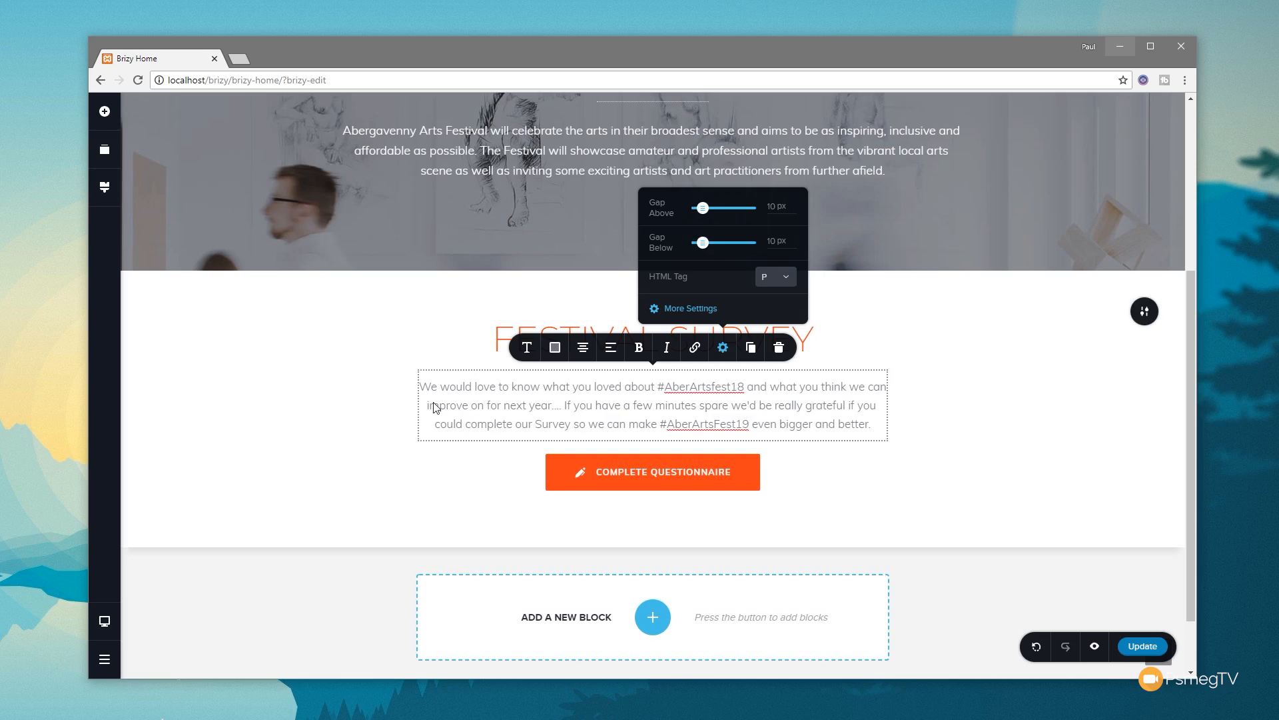
pyautogui.click(381, 404)
pyautogui.click(1142, 648)
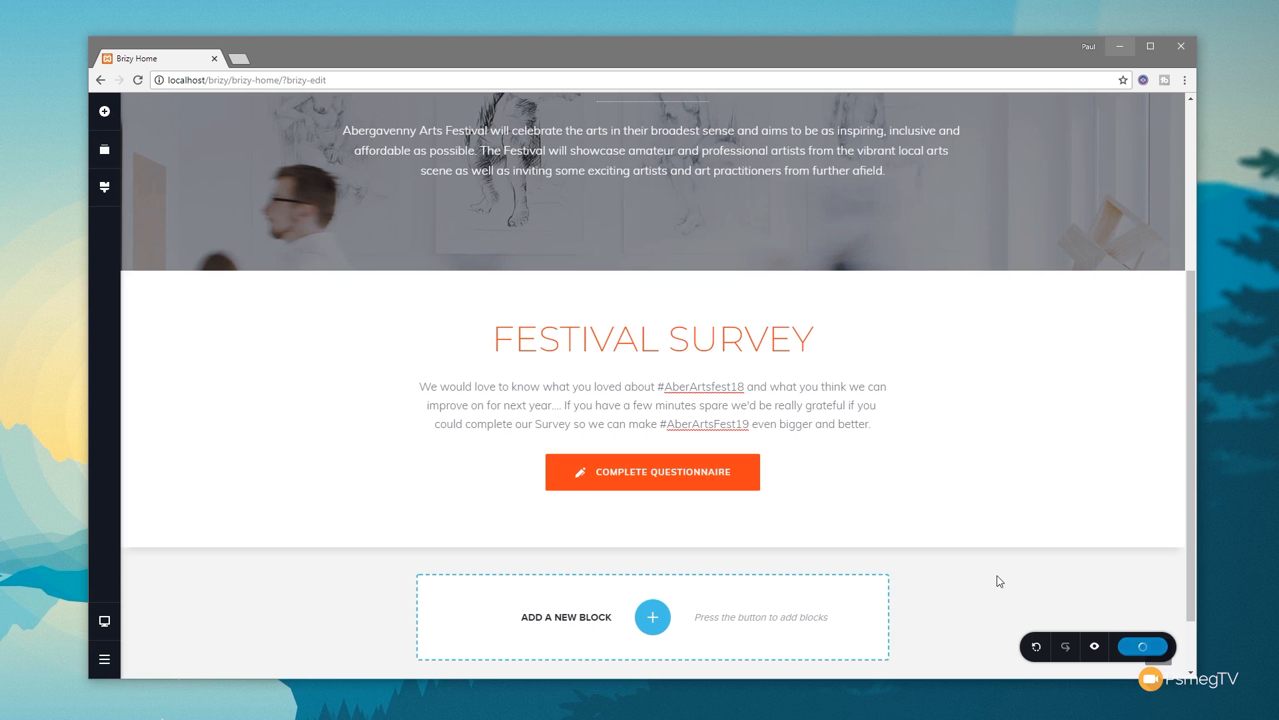
# Add the light "Our Founders" block from the Team category below the Festival Survey block
pyautogui.scroll(-2, 981, 567)
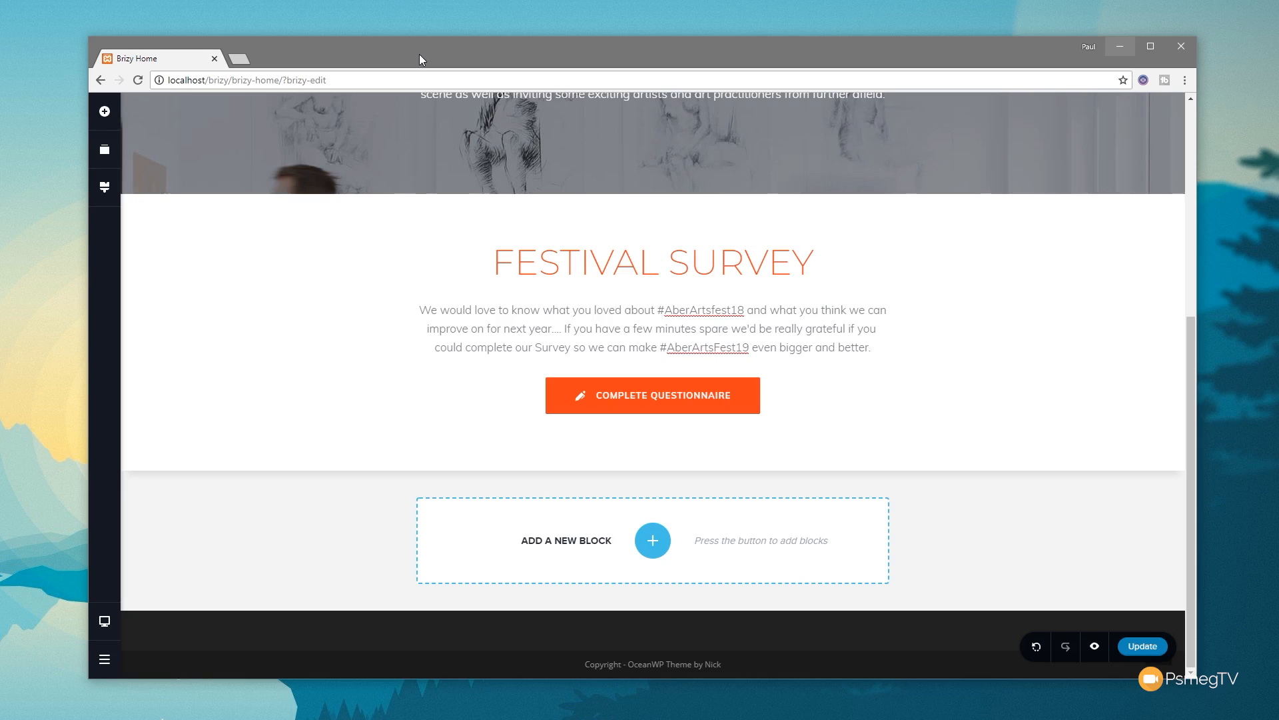
pyautogui.click(653, 540)
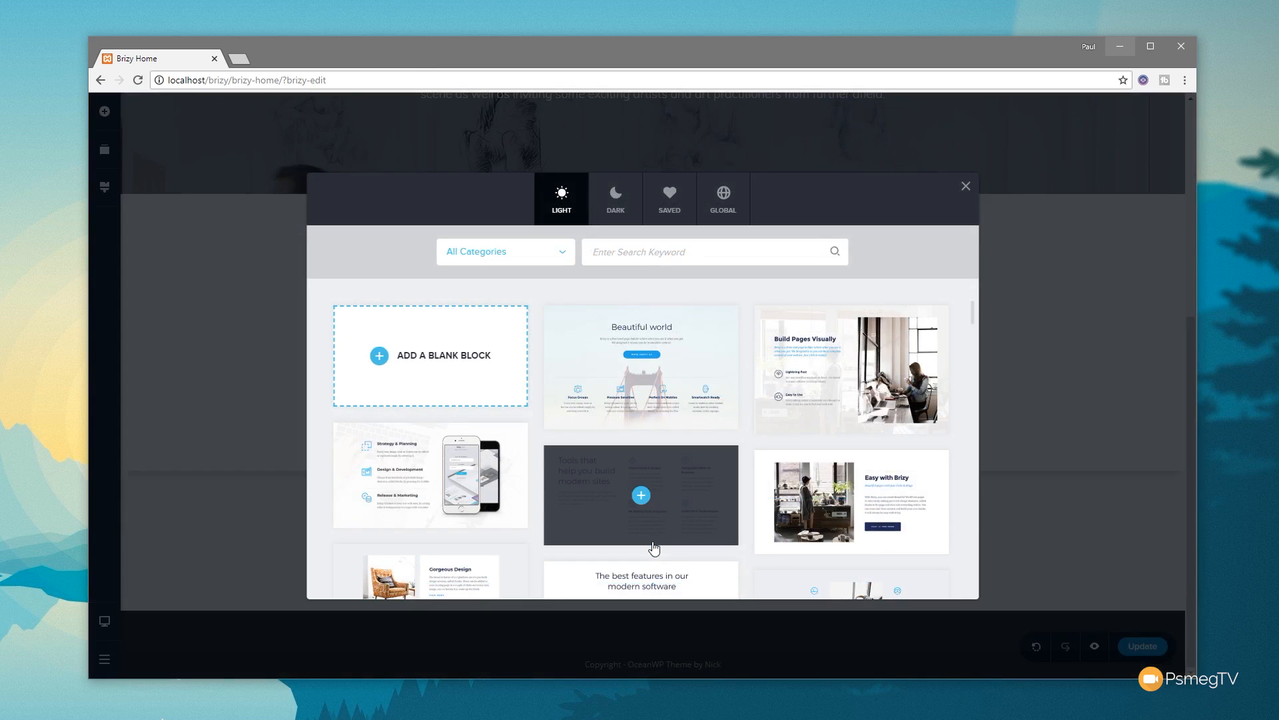
pyautogui.scroll(-10, 654, 548)
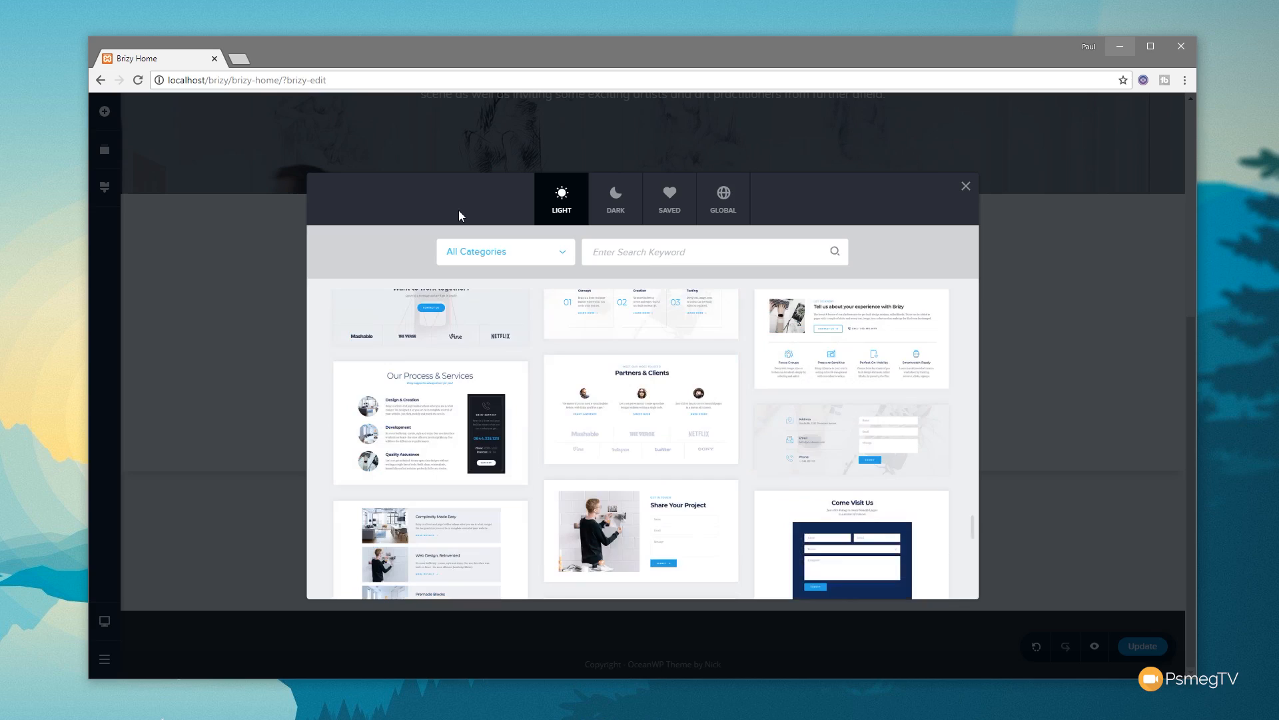
pyautogui.click(551, 257)
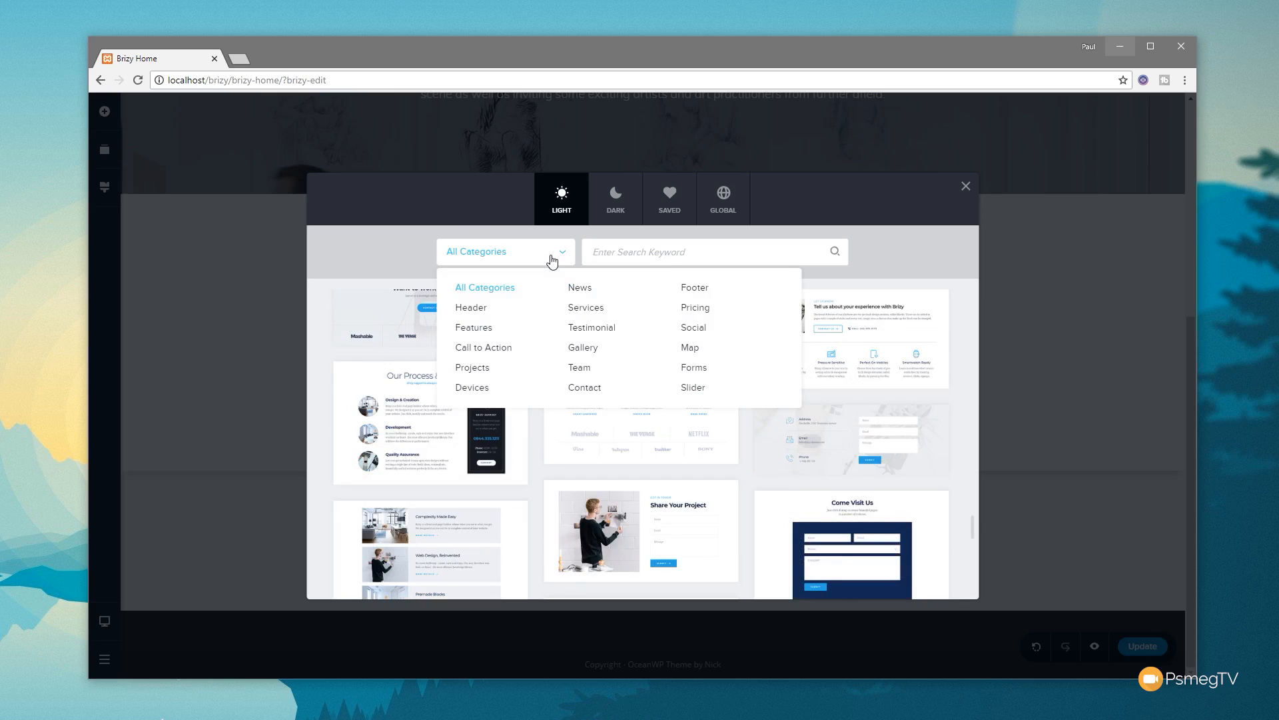
pyautogui.click(584, 371)
pyautogui.moveTo(457, 437)
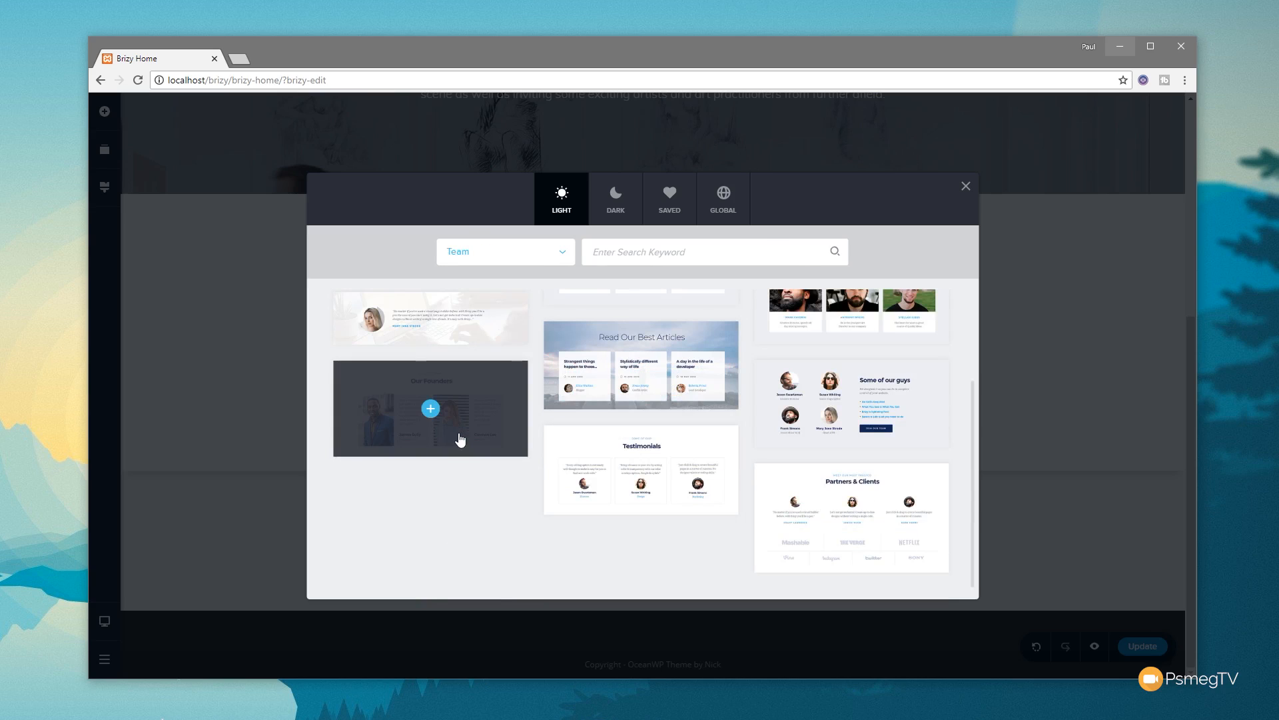
pyautogui.click(431, 408)
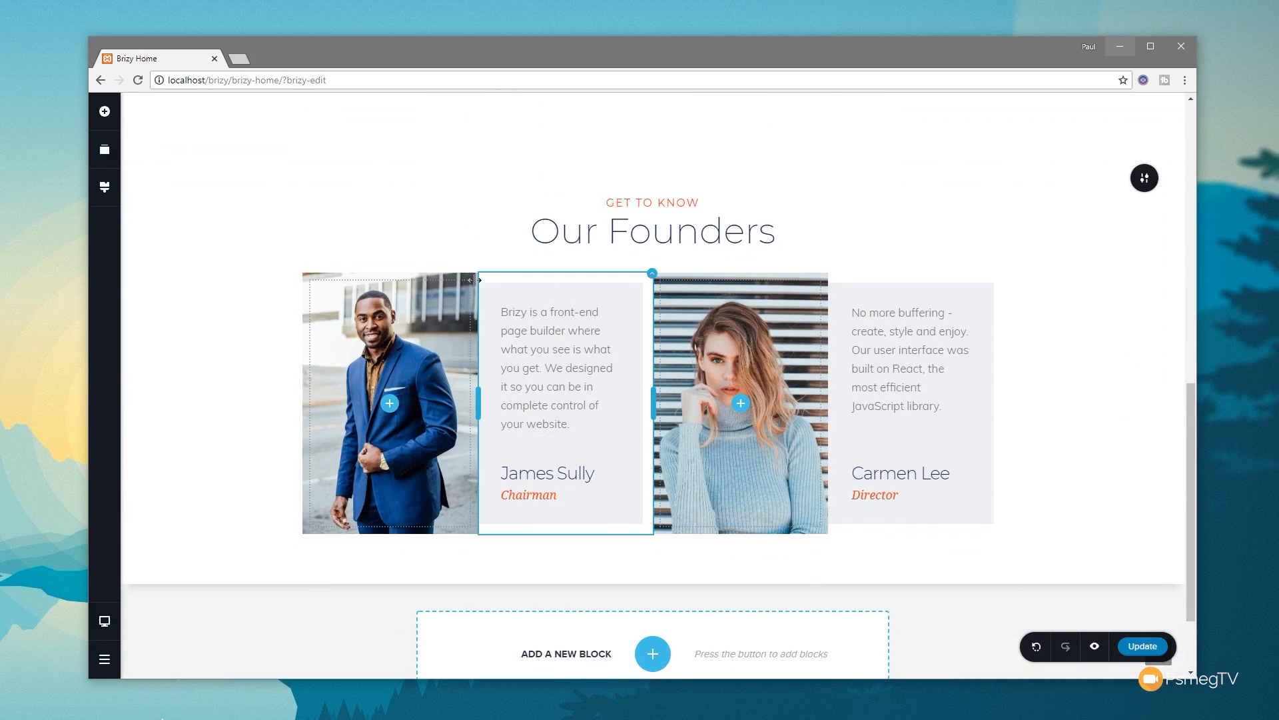
# Delete the Chairman's photo column and text column from the Our Founders block
pyautogui.moveTo(477, 276)
pyautogui.click(540, 248)
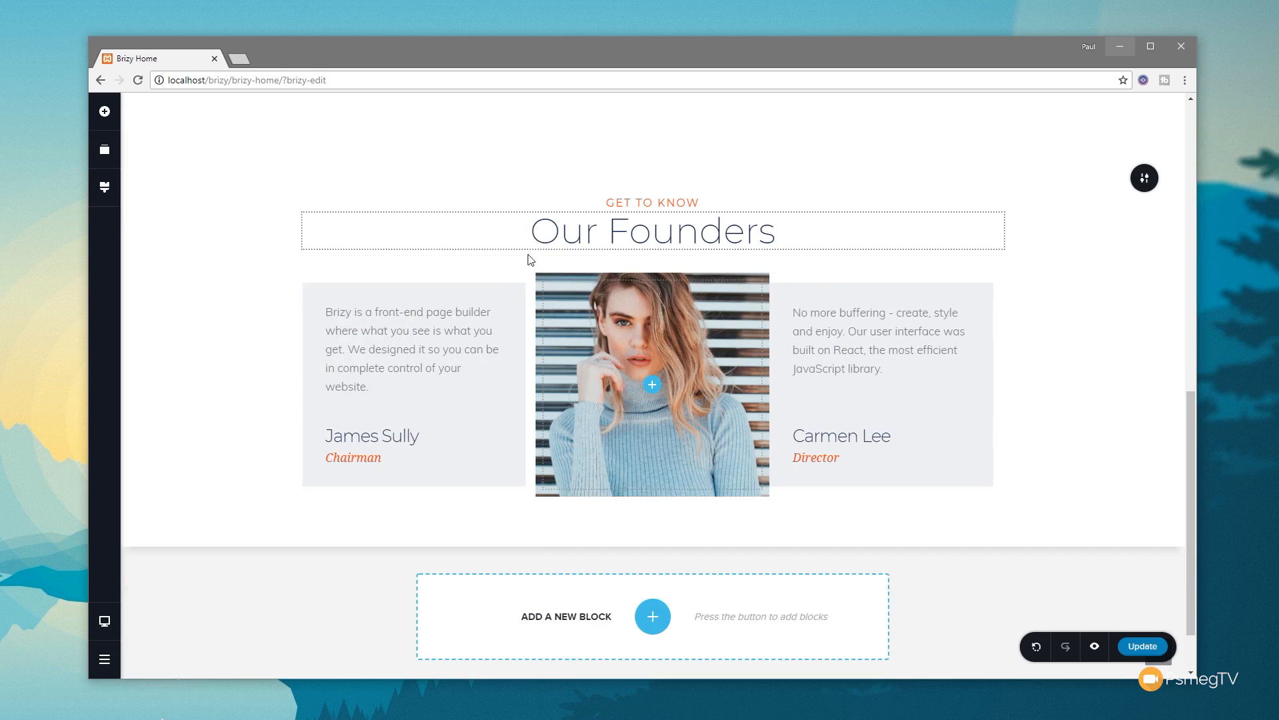
pyautogui.moveTo(534, 276)
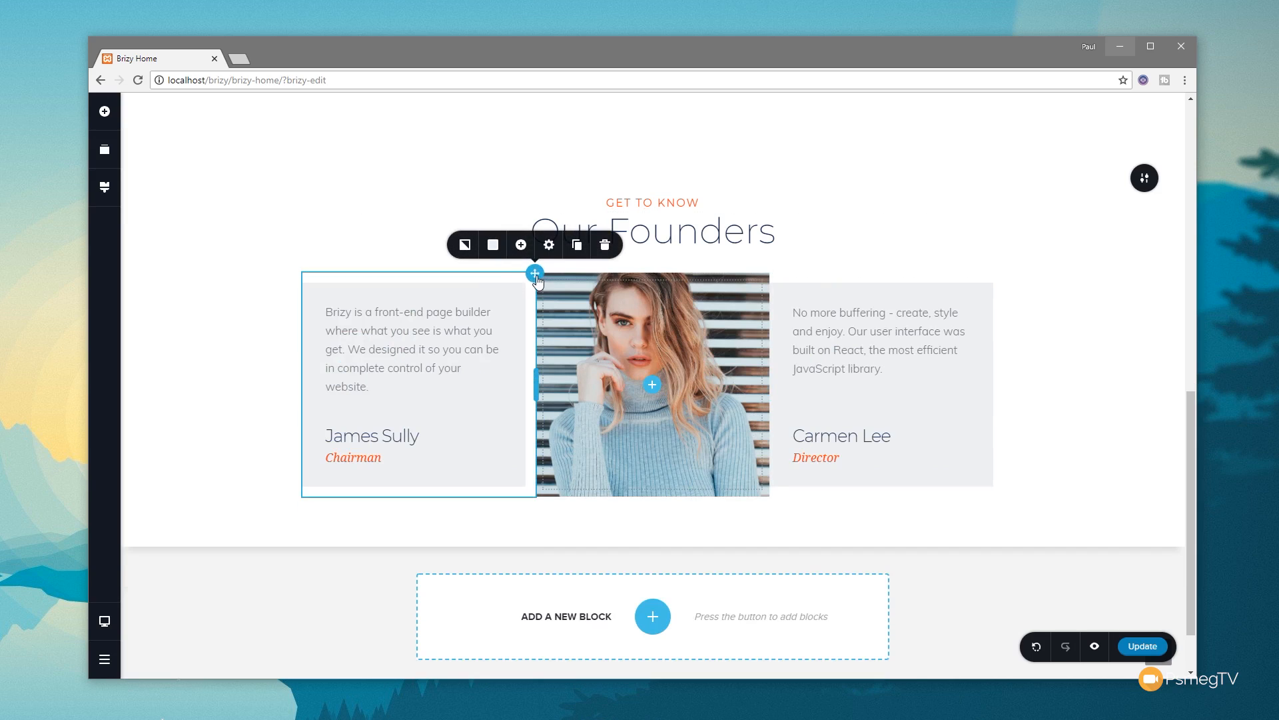
pyautogui.click(604, 247)
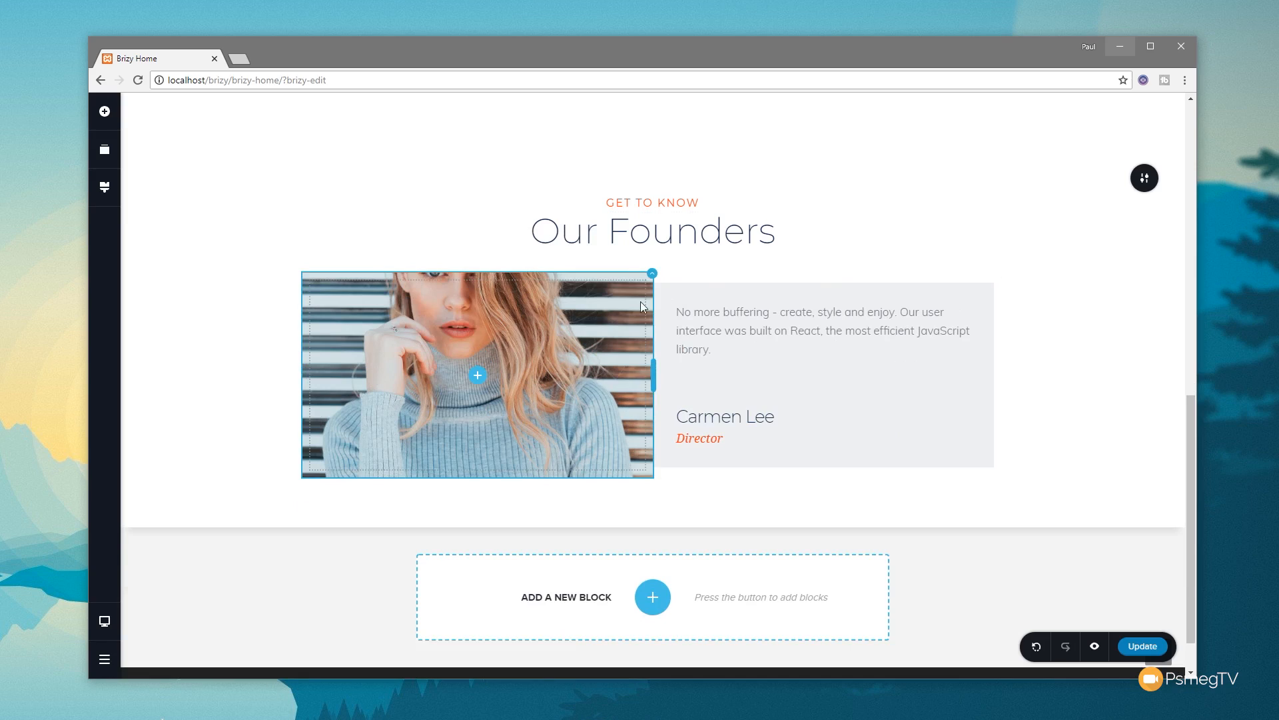
# Move the Director's text column in front of the photo column
pyautogui.moveTo(1004, 274)
pyautogui.click(926, 276)
pyautogui.moveTo(291, 339); pyautogui.dragTo(303, 339)
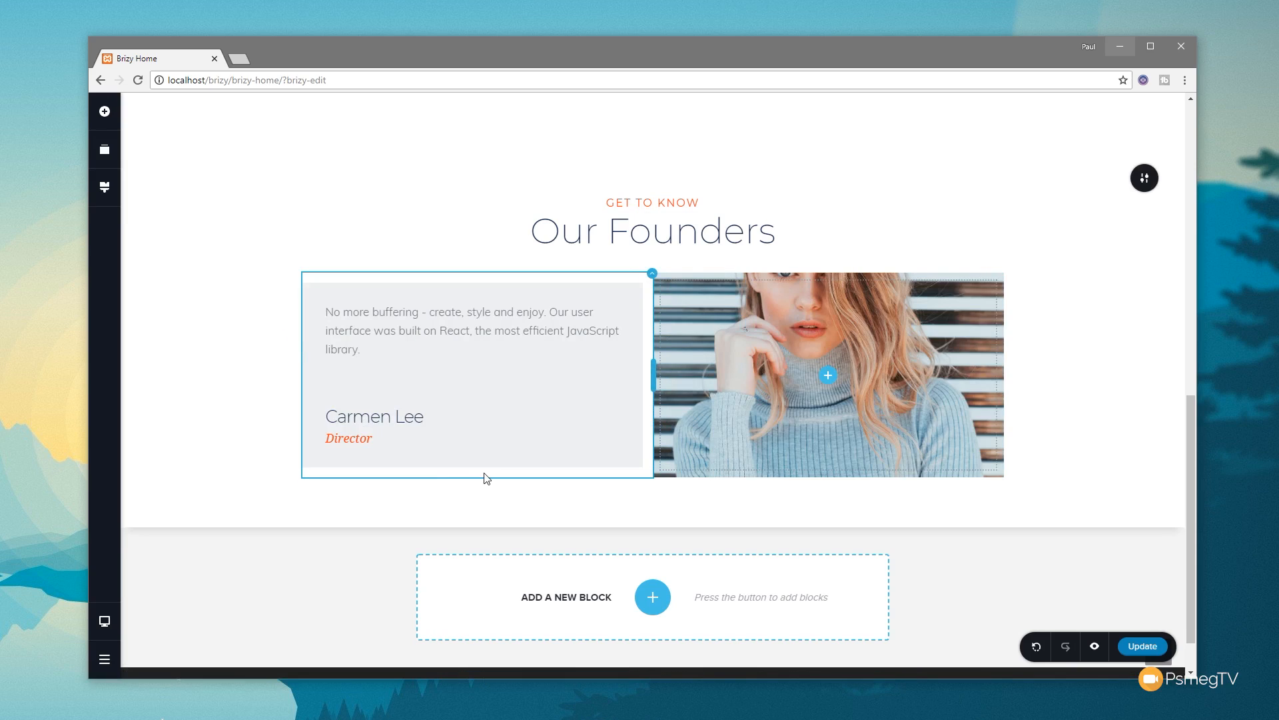
# Delete the "GET TO KNOW" and "Our Founders" headings from the founders block
pyautogui.click(714, 203)
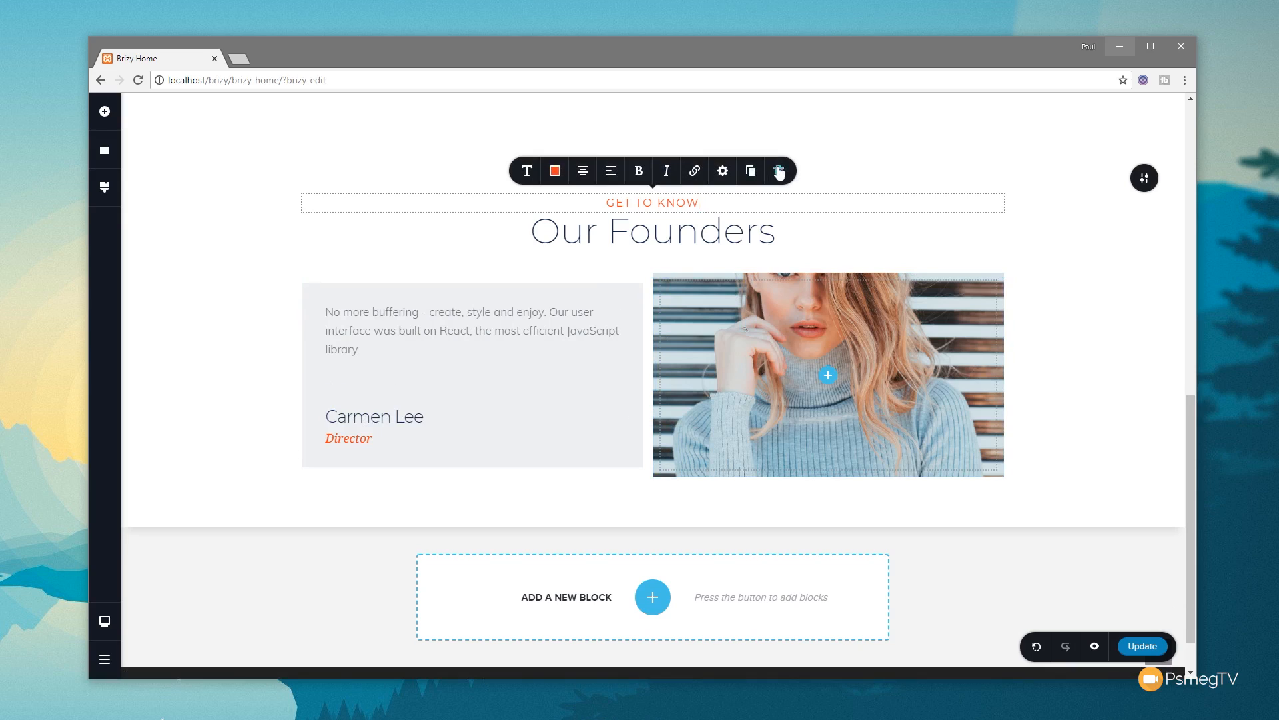
pyautogui.click(778, 172)
pyautogui.click(741, 207)
pyautogui.click(781, 166)
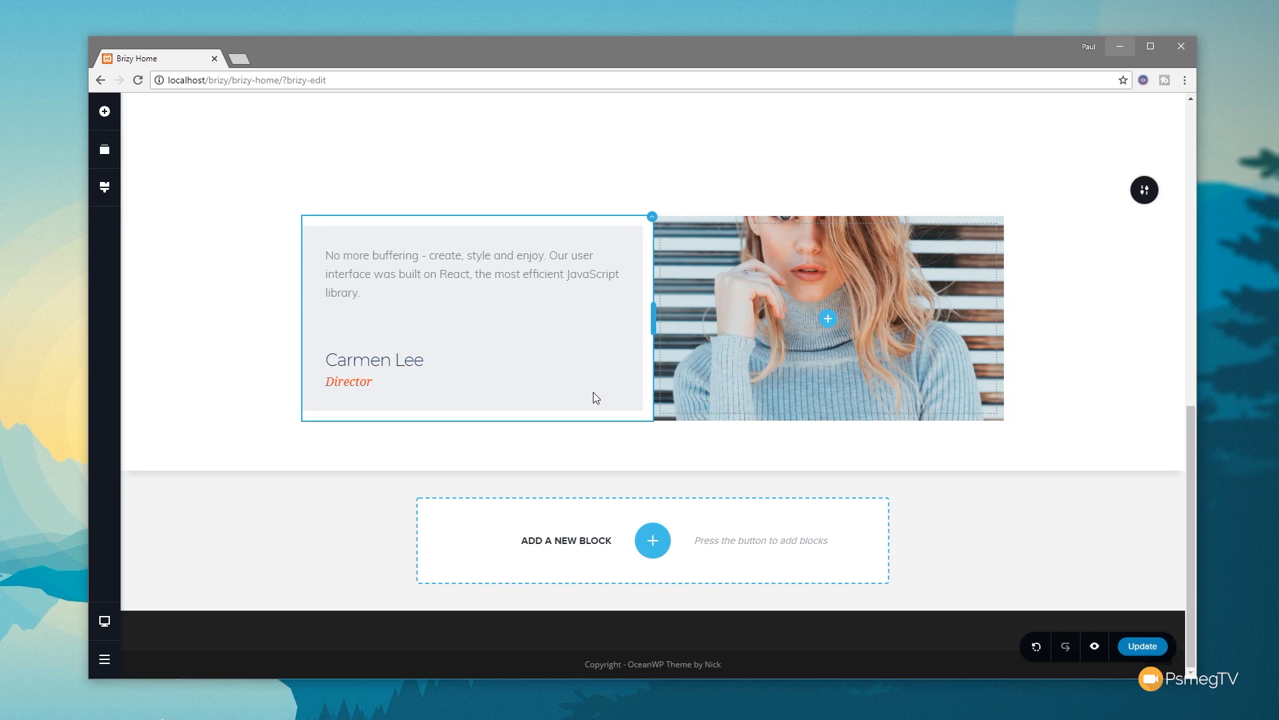
# Replace the photo column's background image with making-jewellery.jpg from the media library
pyautogui.click(828, 319)
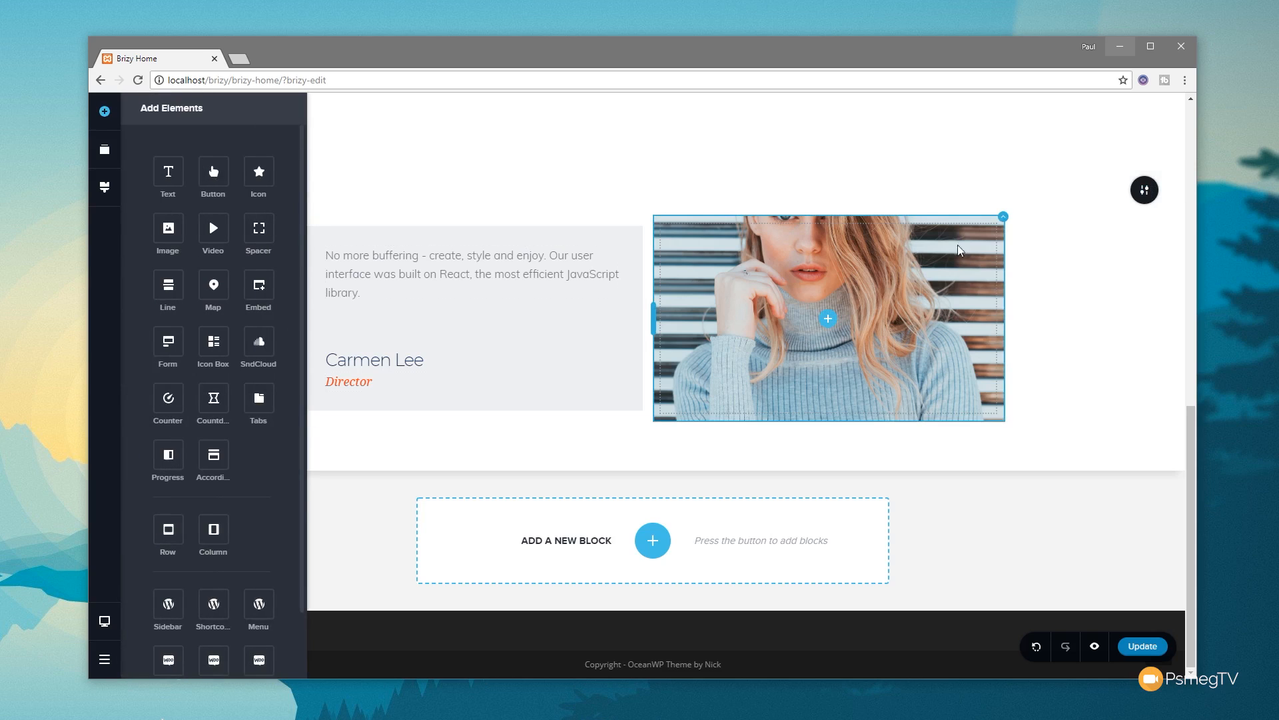
pyautogui.click(1004, 218)
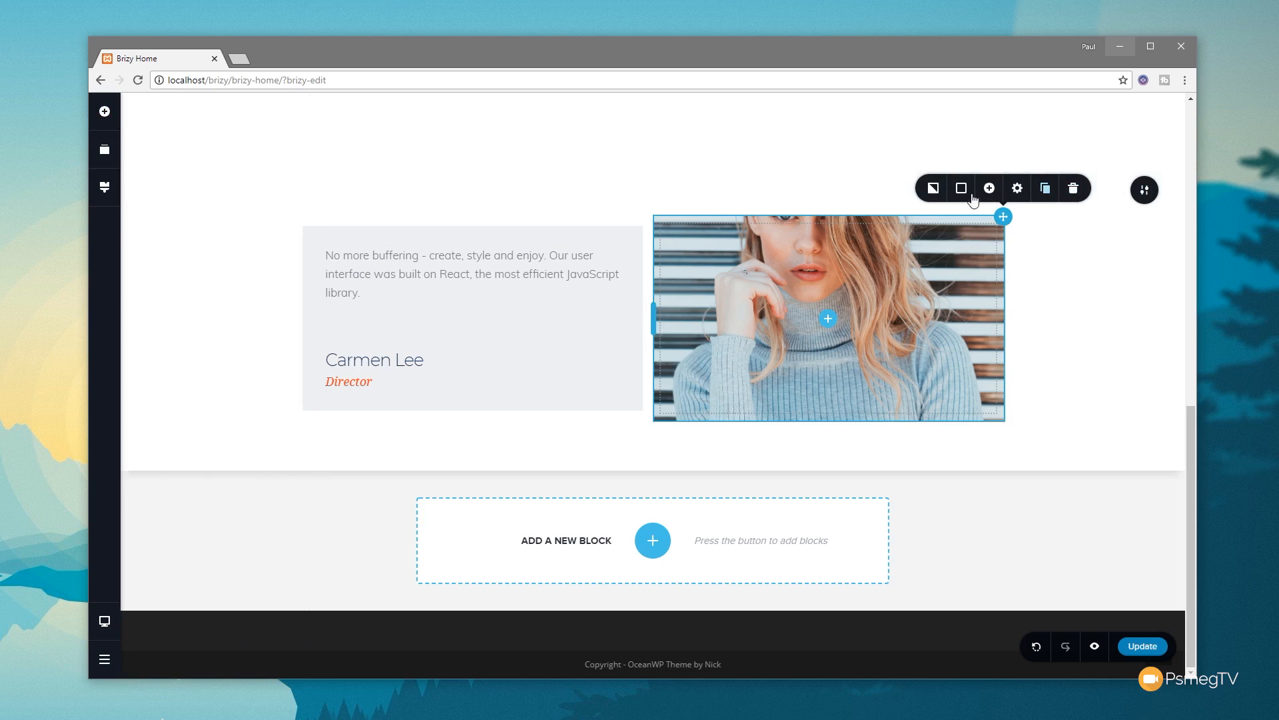
pyautogui.click(932, 191)
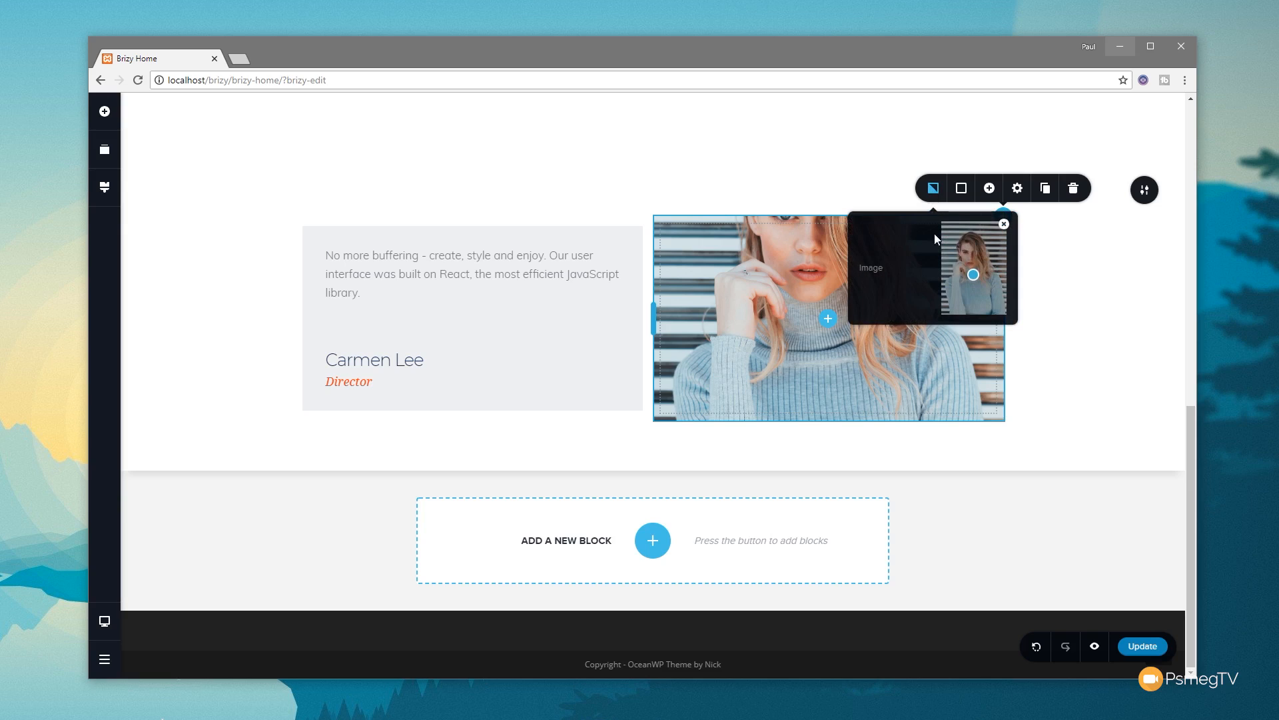
pyautogui.click(1004, 224)
pyautogui.click(993, 241)
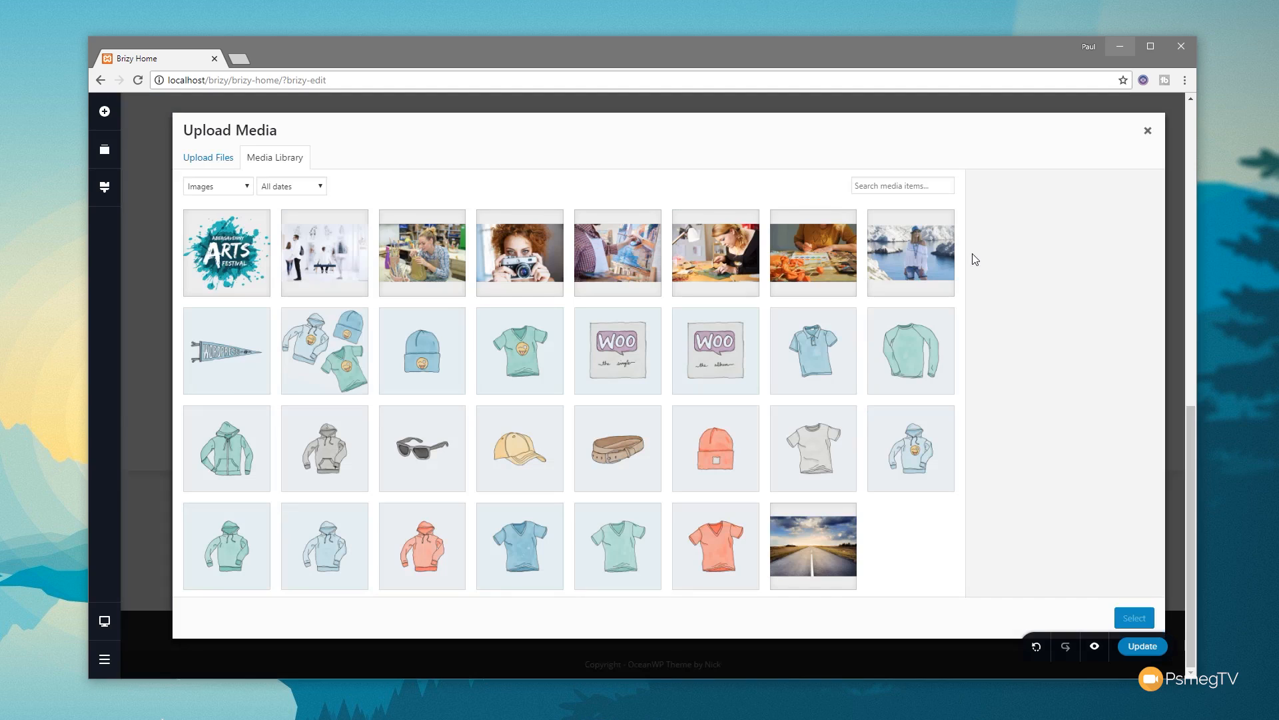
pyautogui.click(723, 252)
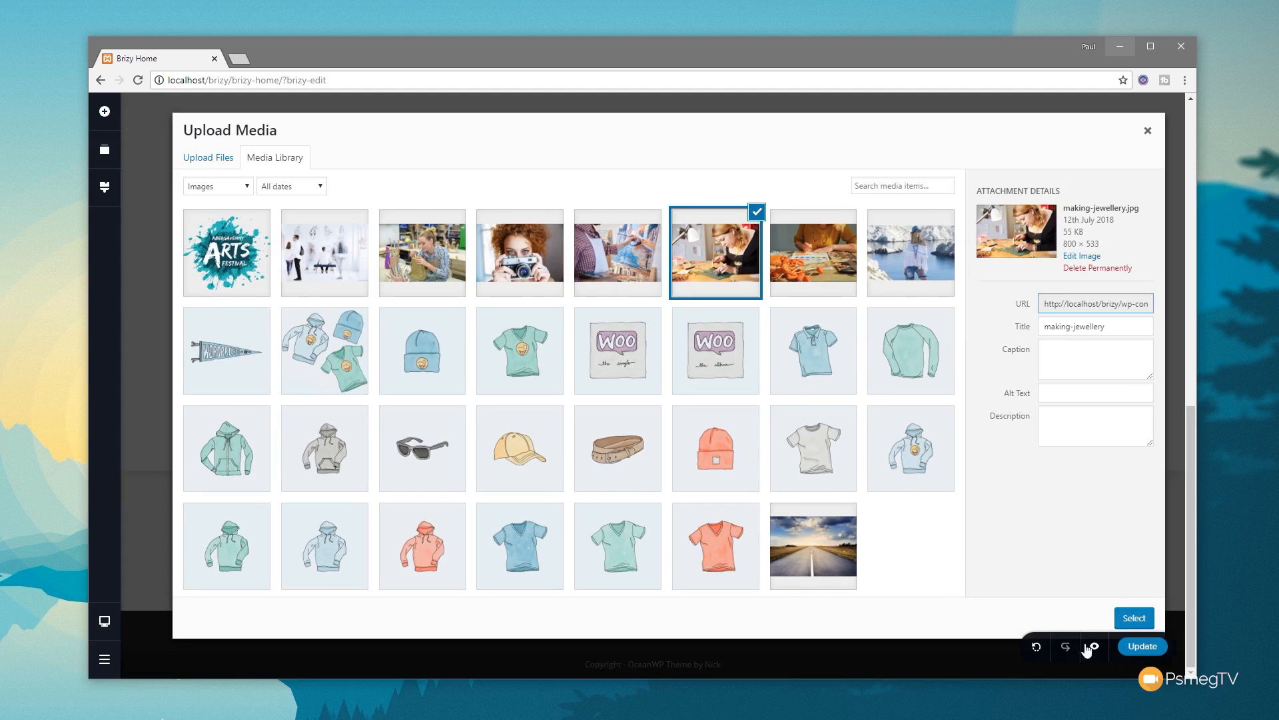
pyautogui.click(1142, 623)
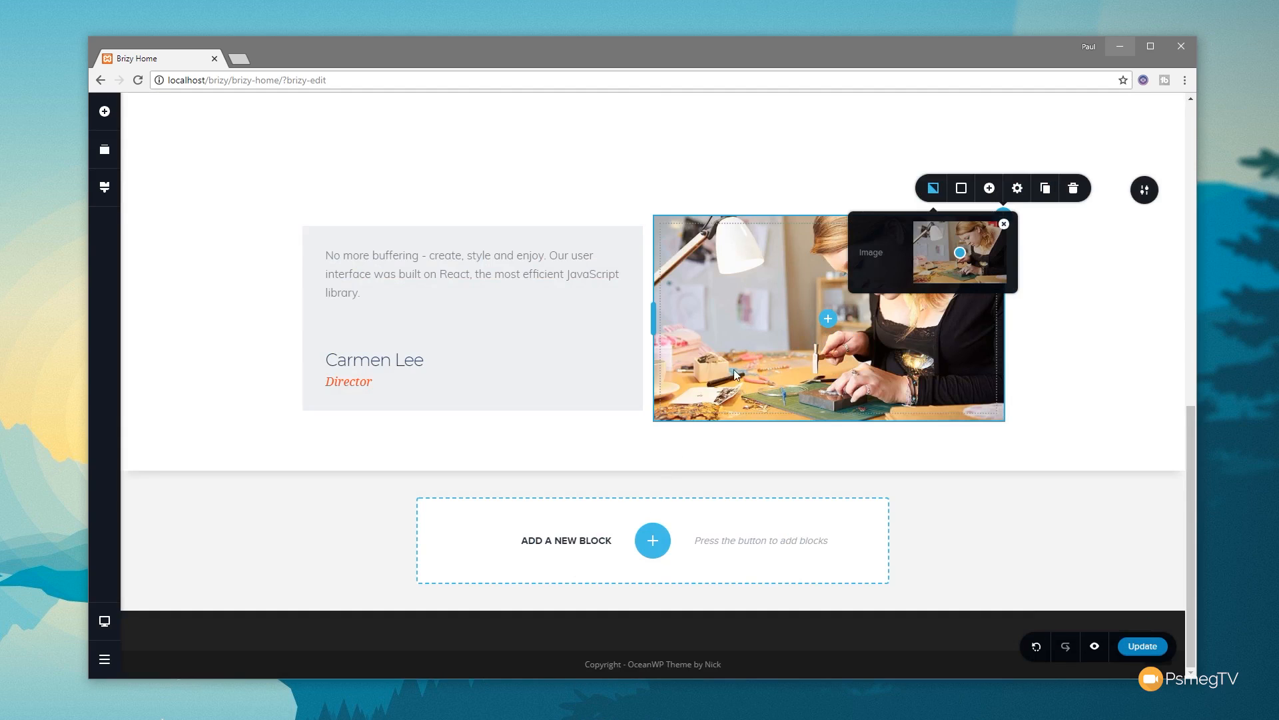
# Set the grey text column's margin to a uniform 0 px
pyautogui.click(652, 217)
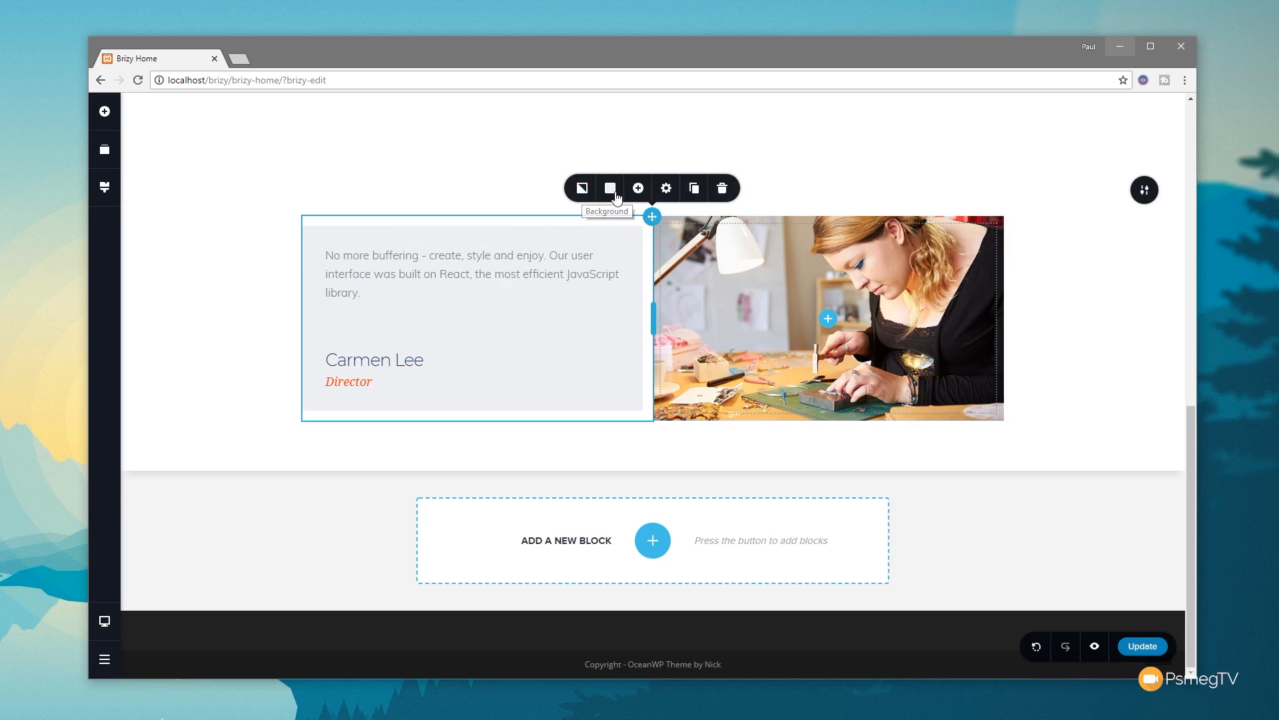
pyautogui.click(669, 191)
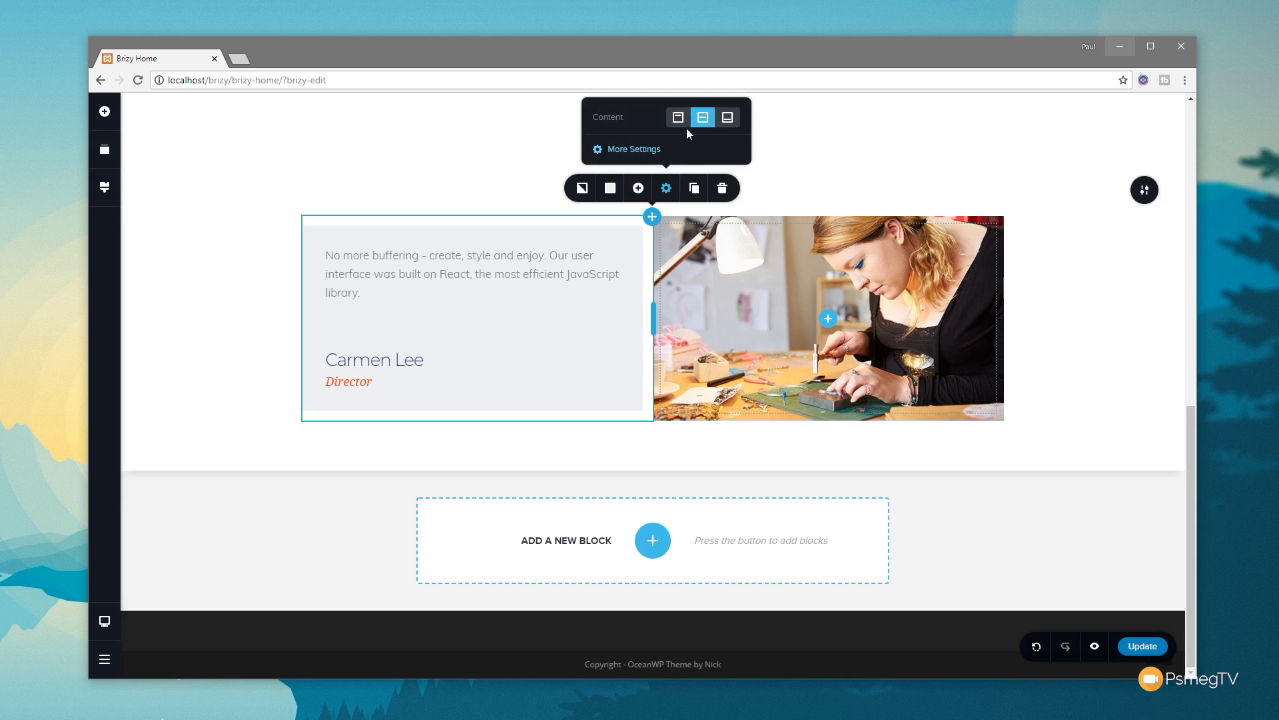
pyautogui.click(636, 148)
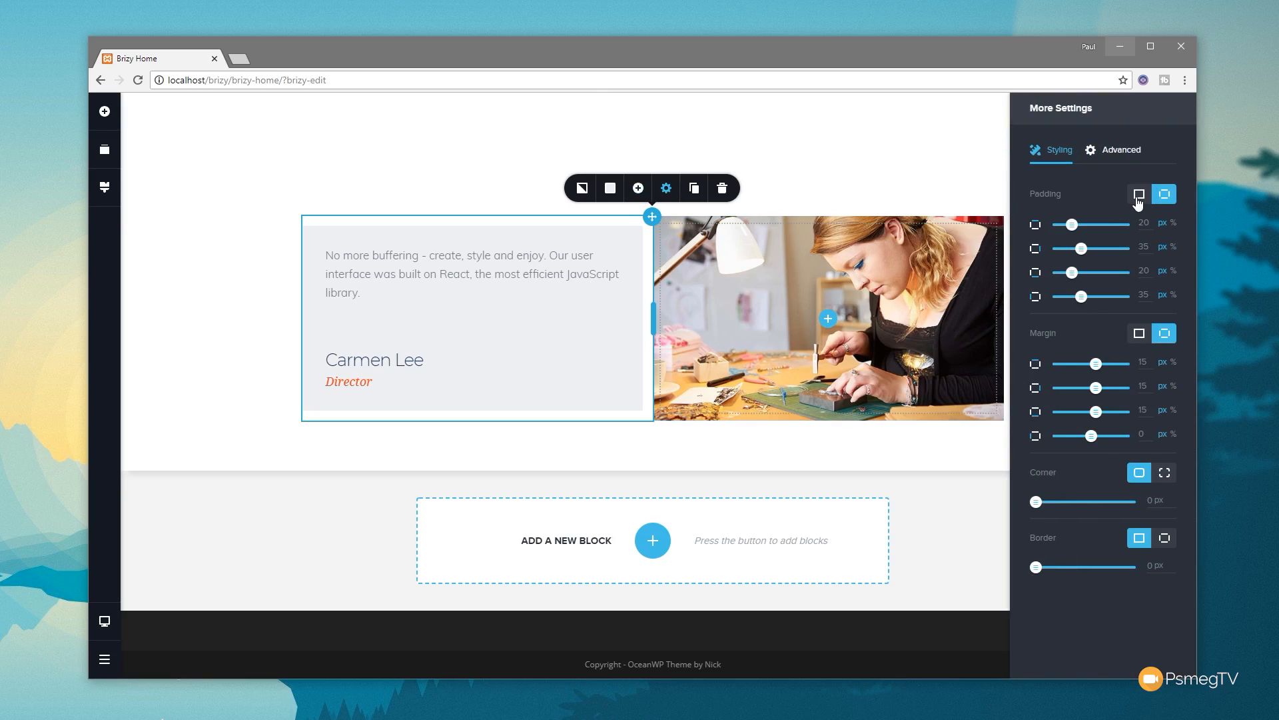
pyautogui.click(1138, 333)
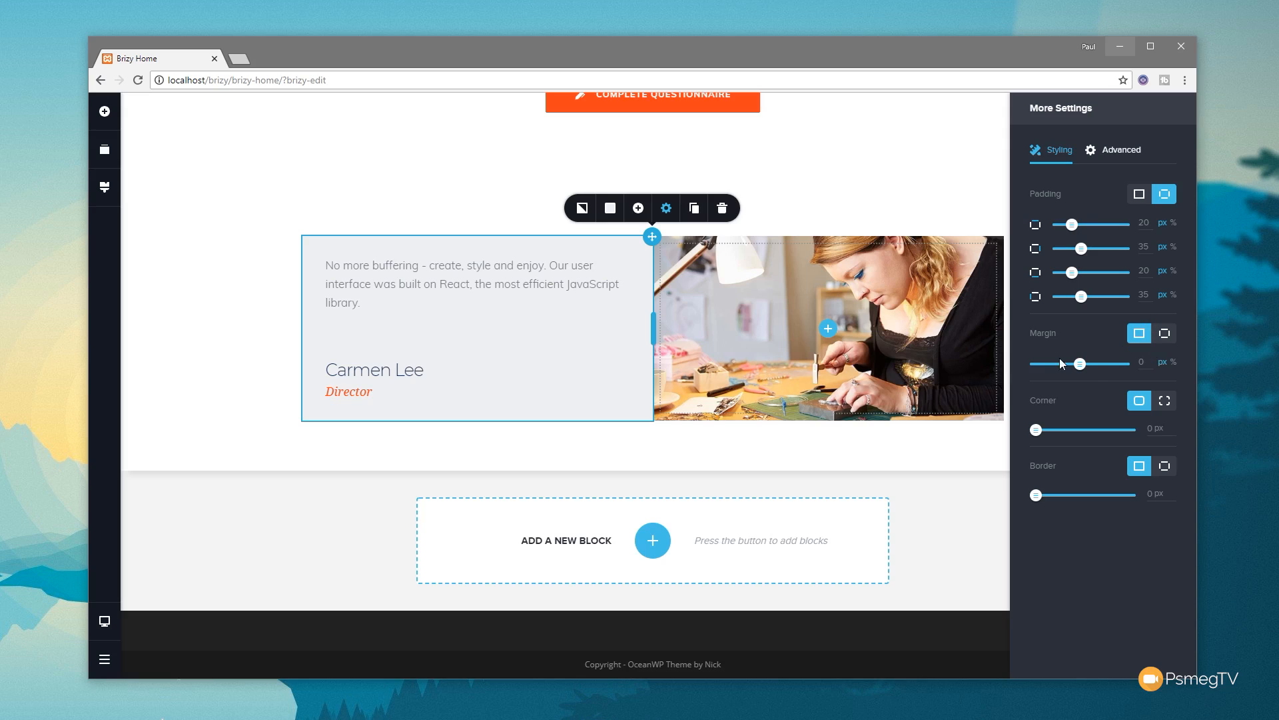
pyautogui.moveTo(1081, 365)
pyautogui.mouseDown()
pyautogui.moveTo(1093, 364)
pyautogui.moveTo(1079, 366)
pyautogui.mouseUp()
# Delete the spacer, the founder's name and the Director title beneath the text column's paragraph
pyautogui.click(478, 332)
pyautogui.click(506, 295)
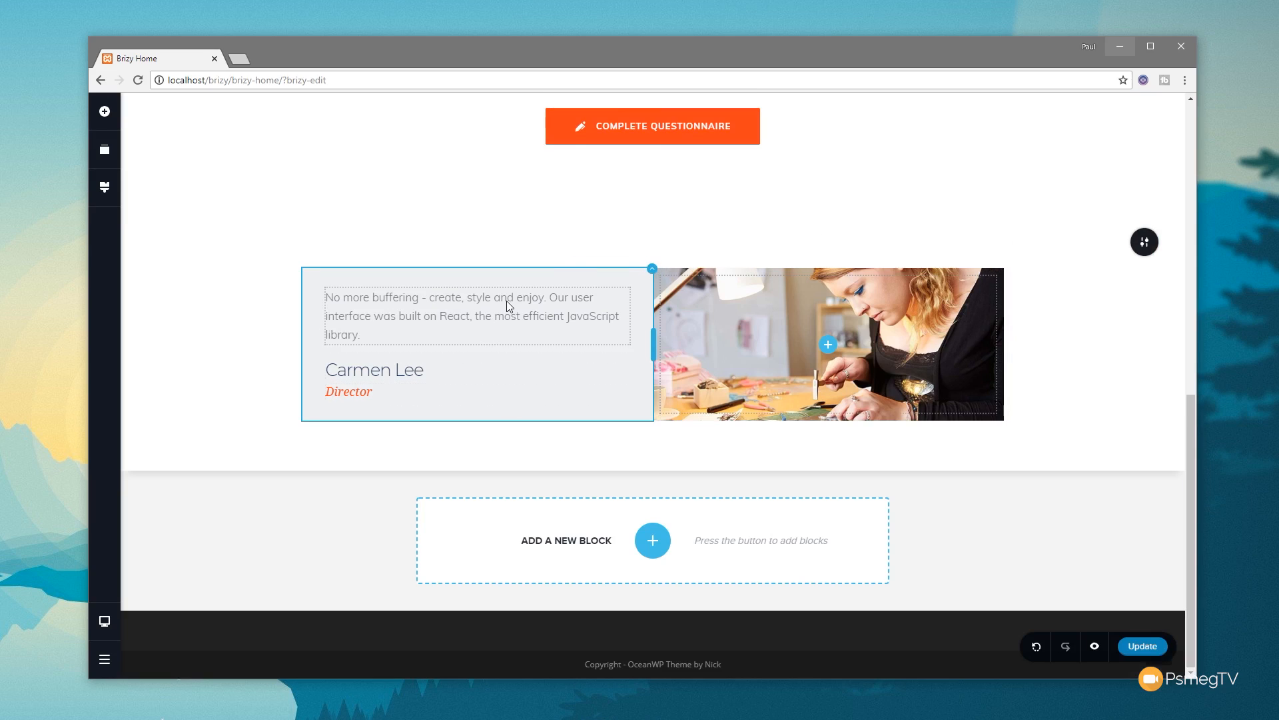
pyautogui.click(443, 364)
pyautogui.click(607, 334)
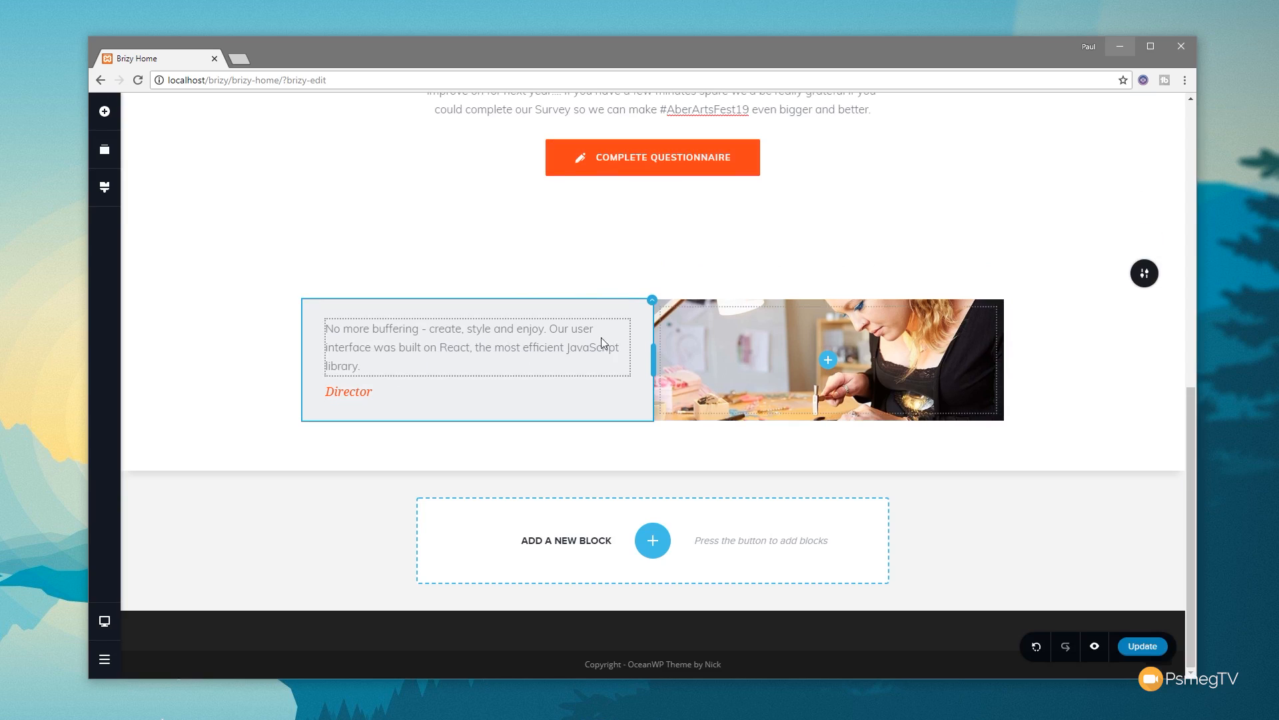
pyautogui.click(413, 391)
pyautogui.click(604, 360)
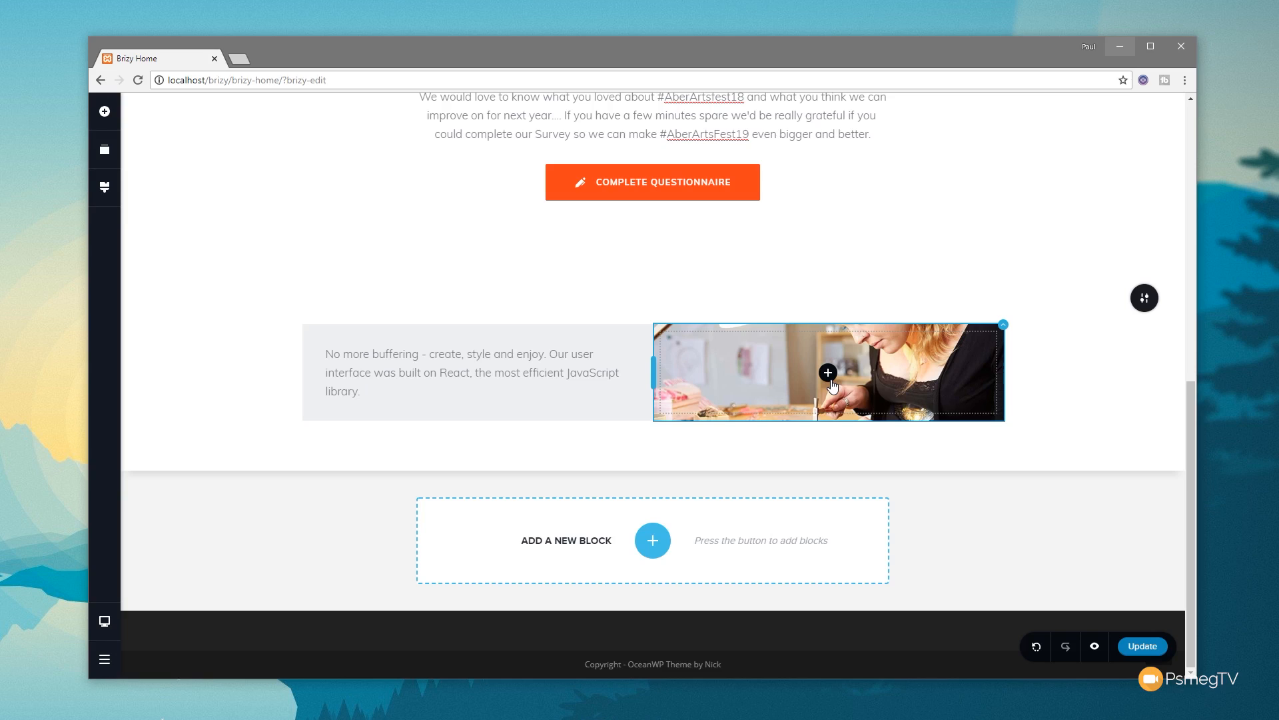
# Replace the placeholder paragraph with the Abergavenny Arts Festival description, leaving a blank line before "All proceeds will be reinvested"
pyautogui.click(384, 393)
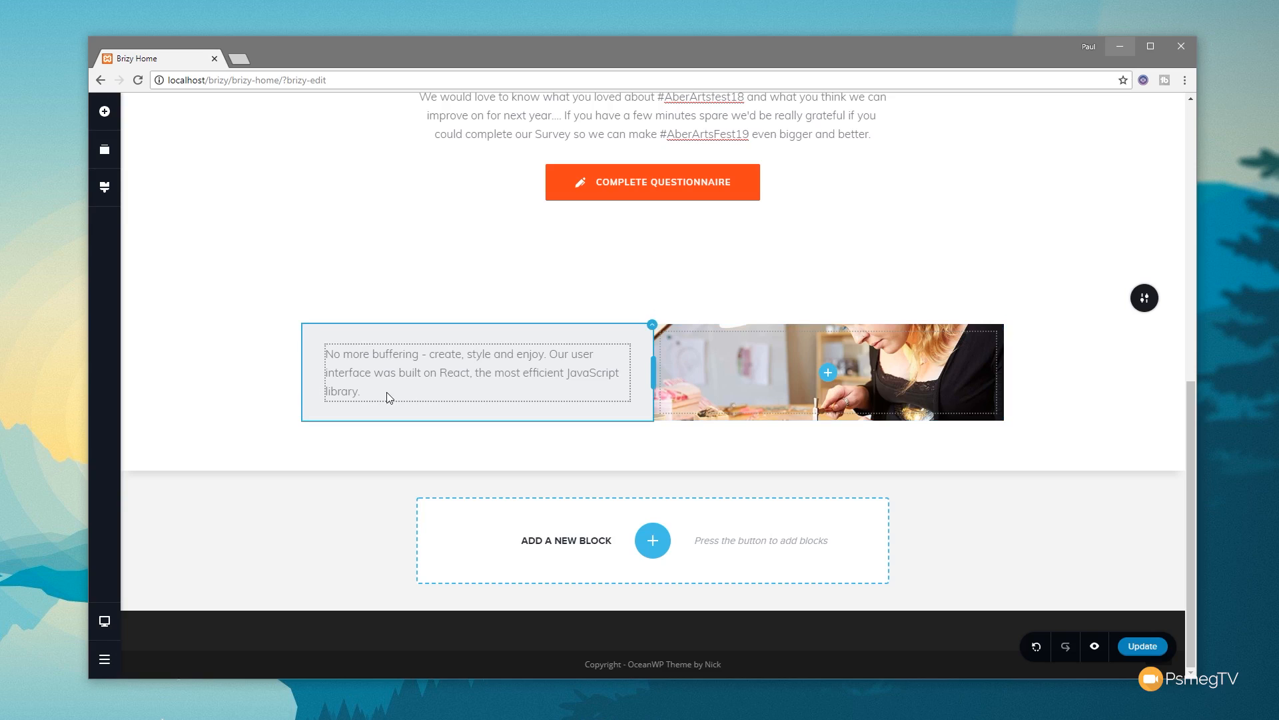
pyautogui.moveTo(370, 393); pyautogui.dragTo(329, 359)
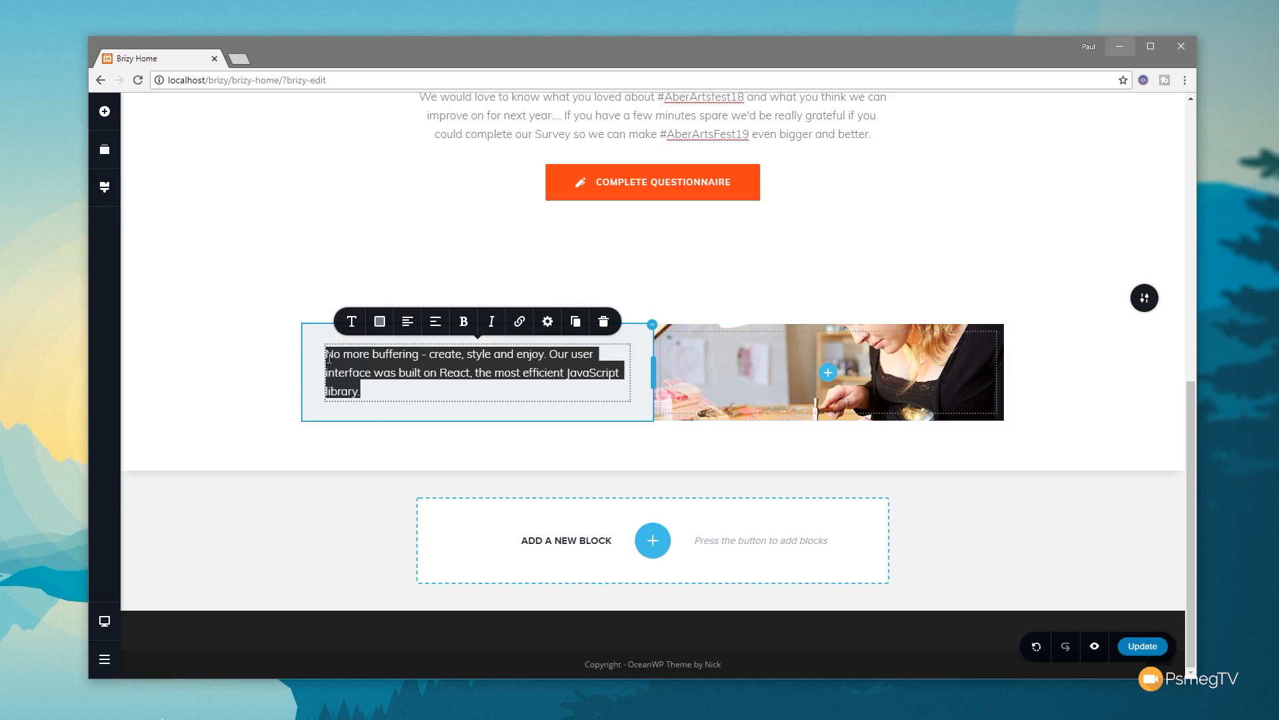
pyautogui.write('The Abergavenny Arts Festival is being facilitated by the voluntary group Arts Abergavenny. It is supported by a growing network of artists, community groups, volunteers, businesses, sponsors and friends who are passionate about public education and participation in, and appreciation of, the arts in this area. All proceeds will be reinvested in the next Festival and other arts-related activities and events throughout the year. The frequency of such activities and events will be decided by Arts Abergavenny with the support of the network.')
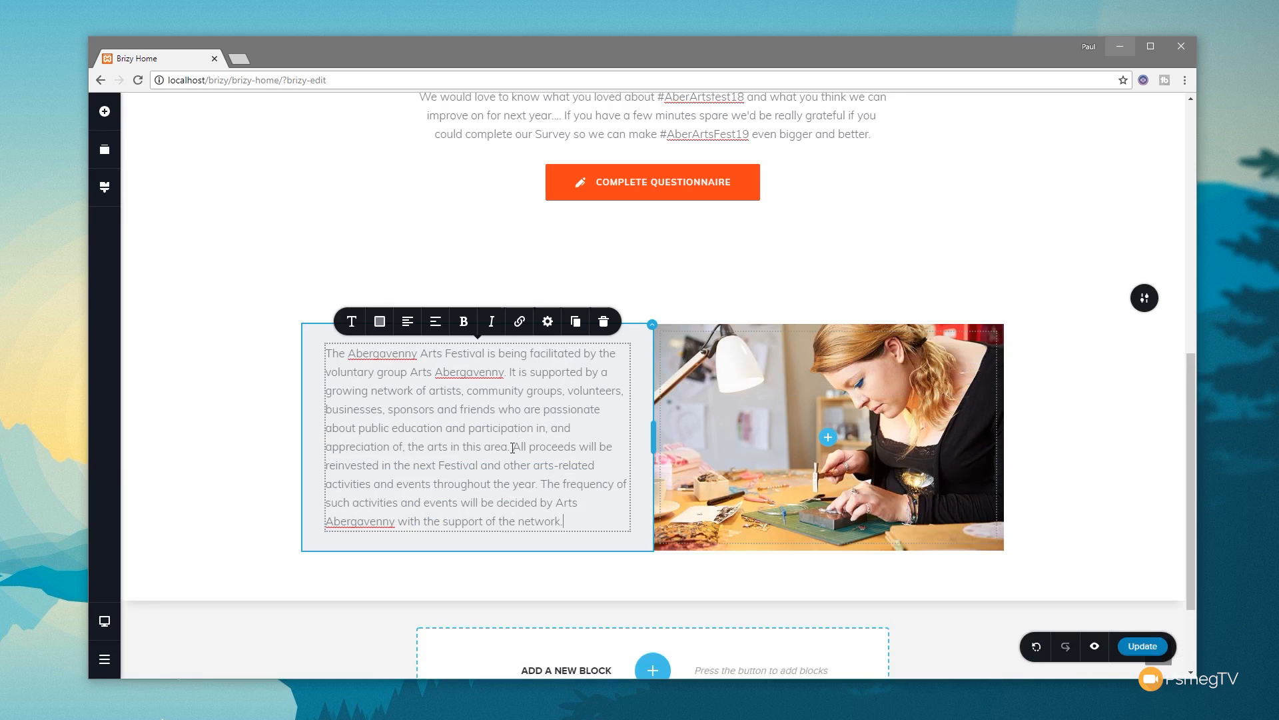
pyautogui.press('Return')
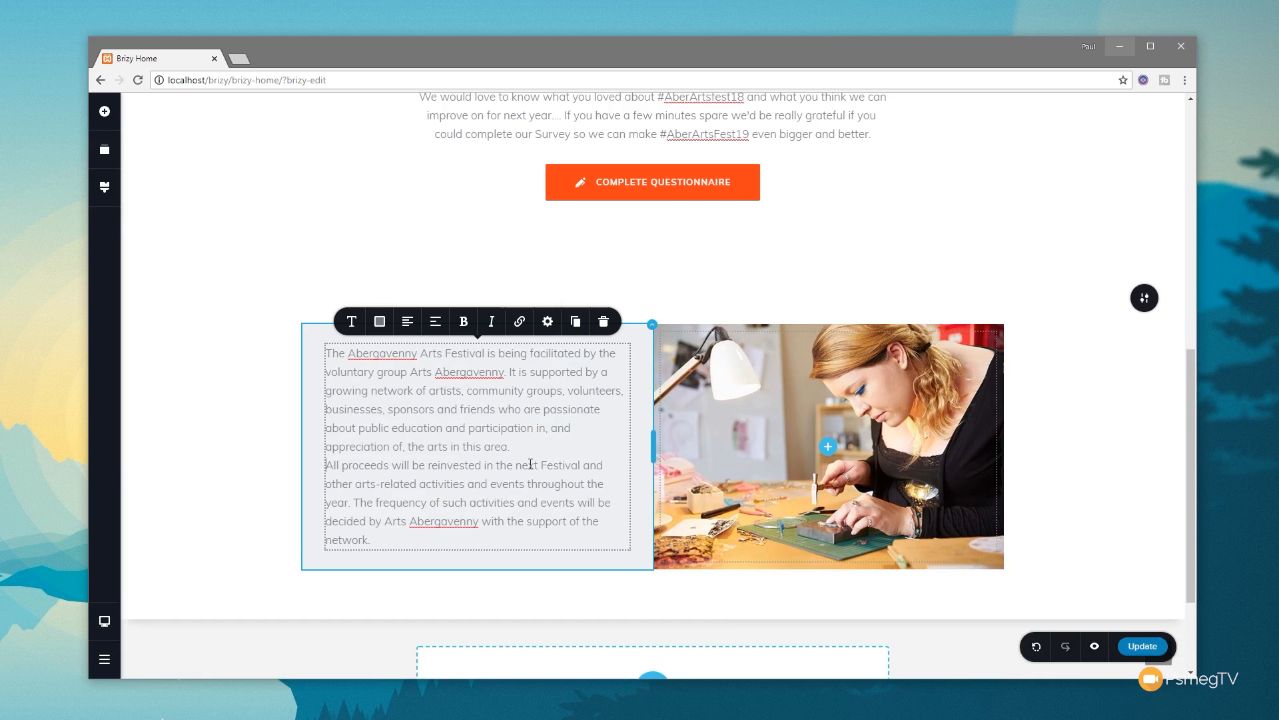
pyautogui.press('Return')
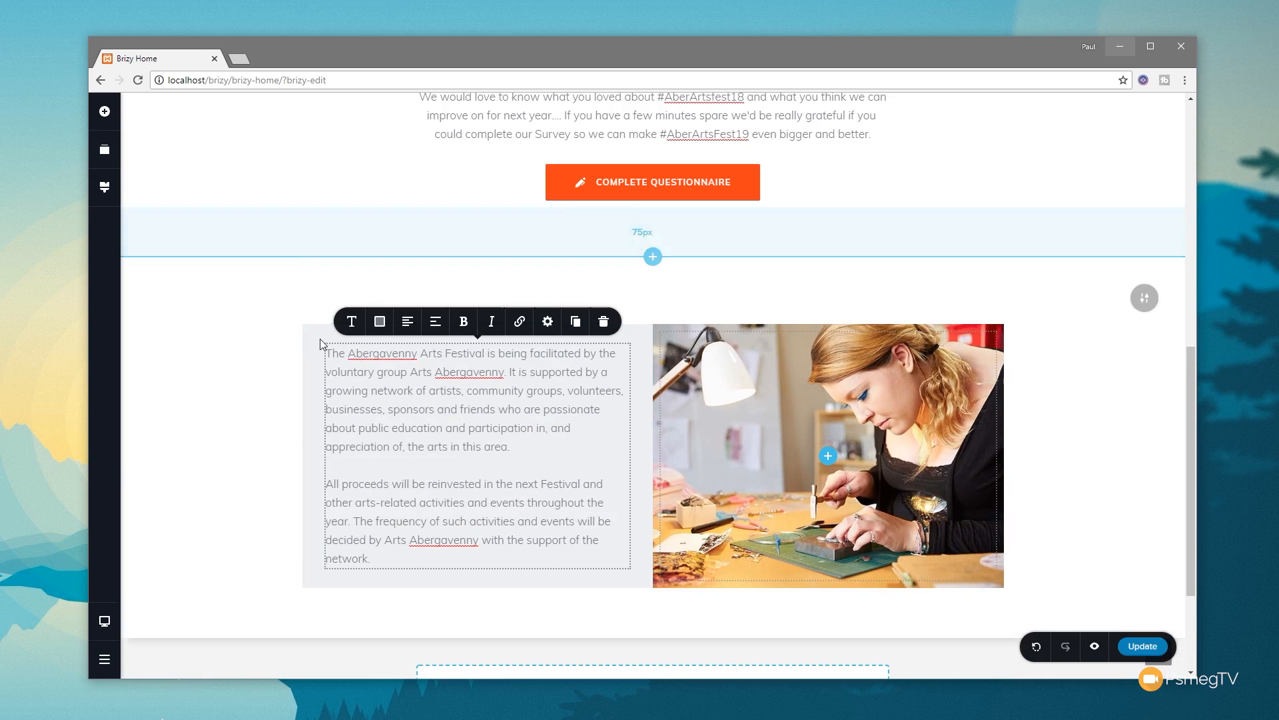
# Add a text element above the festival description reading "ABOUT THE ARTS FESTIVAL"
pyautogui.click(104, 111)
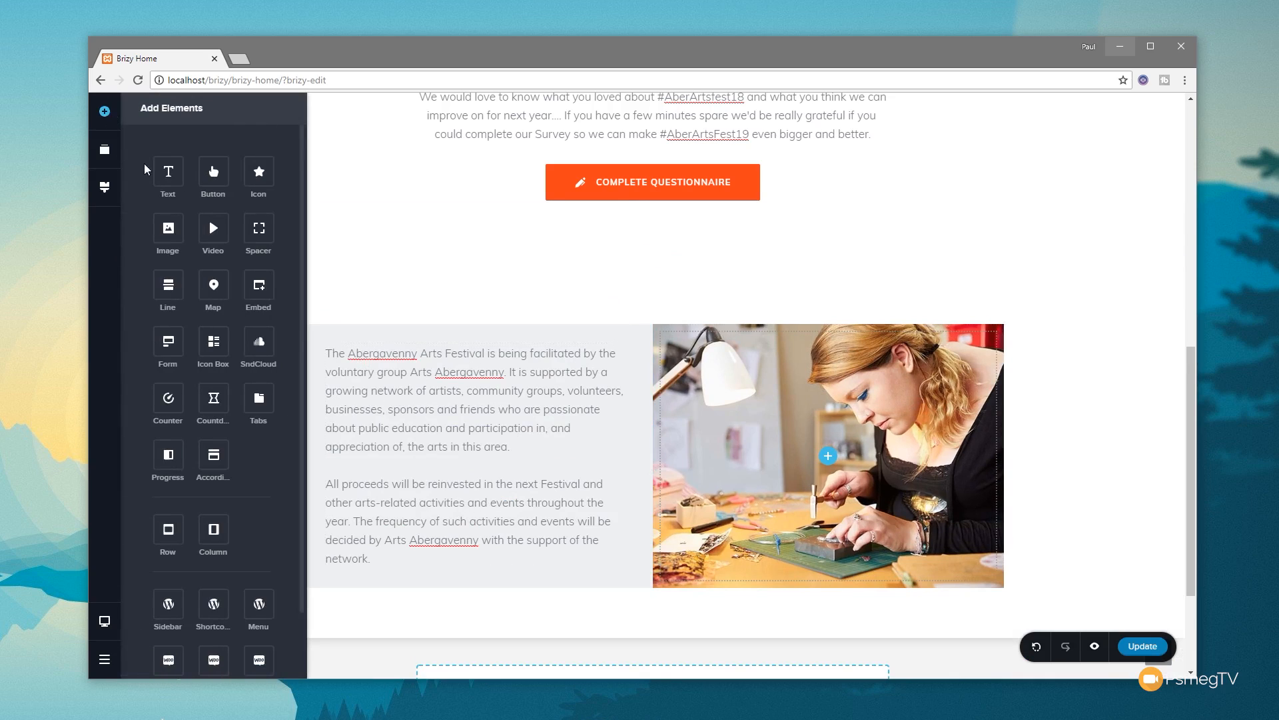
pyautogui.moveTo(217, 217); pyautogui.dragTo(370, 352)
pyautogui.click(511, 370)
pyautogui.moveTo(578, 374); pyautogui.dragTo(321, 351)
pyautogui.write('A')
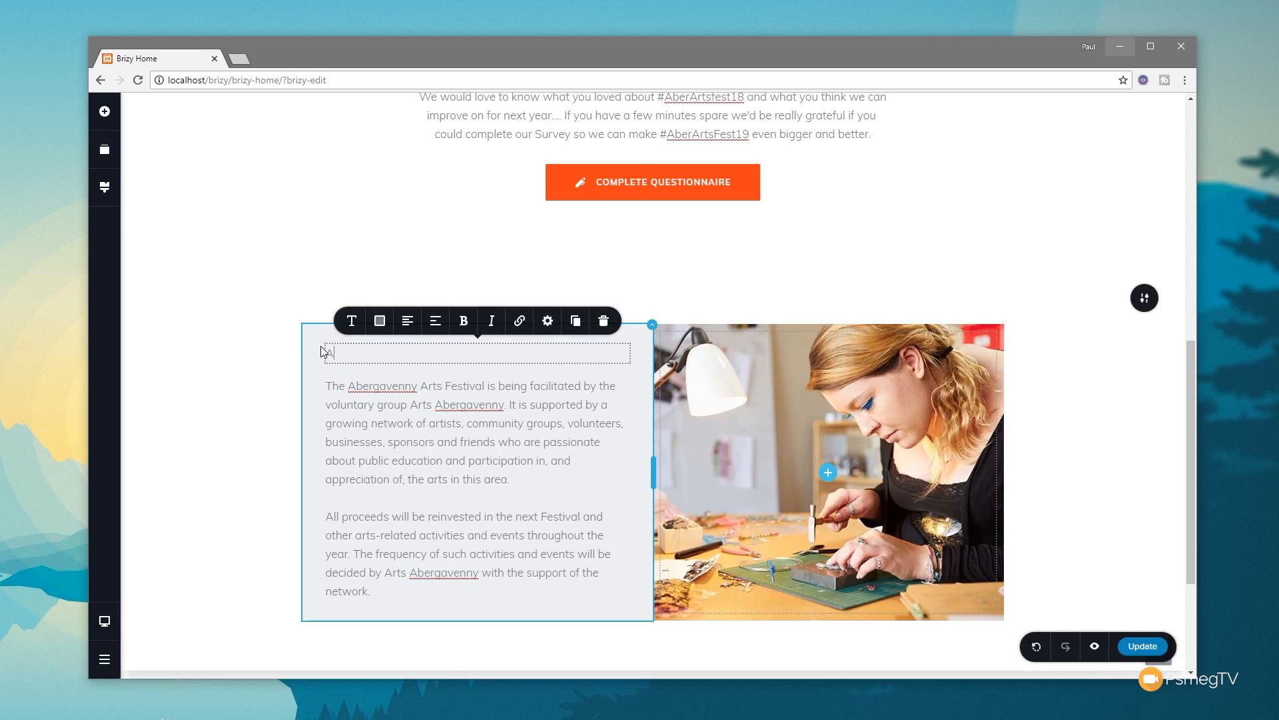
pyautogui.write('BOUT THE ARTS FESTIVAL')
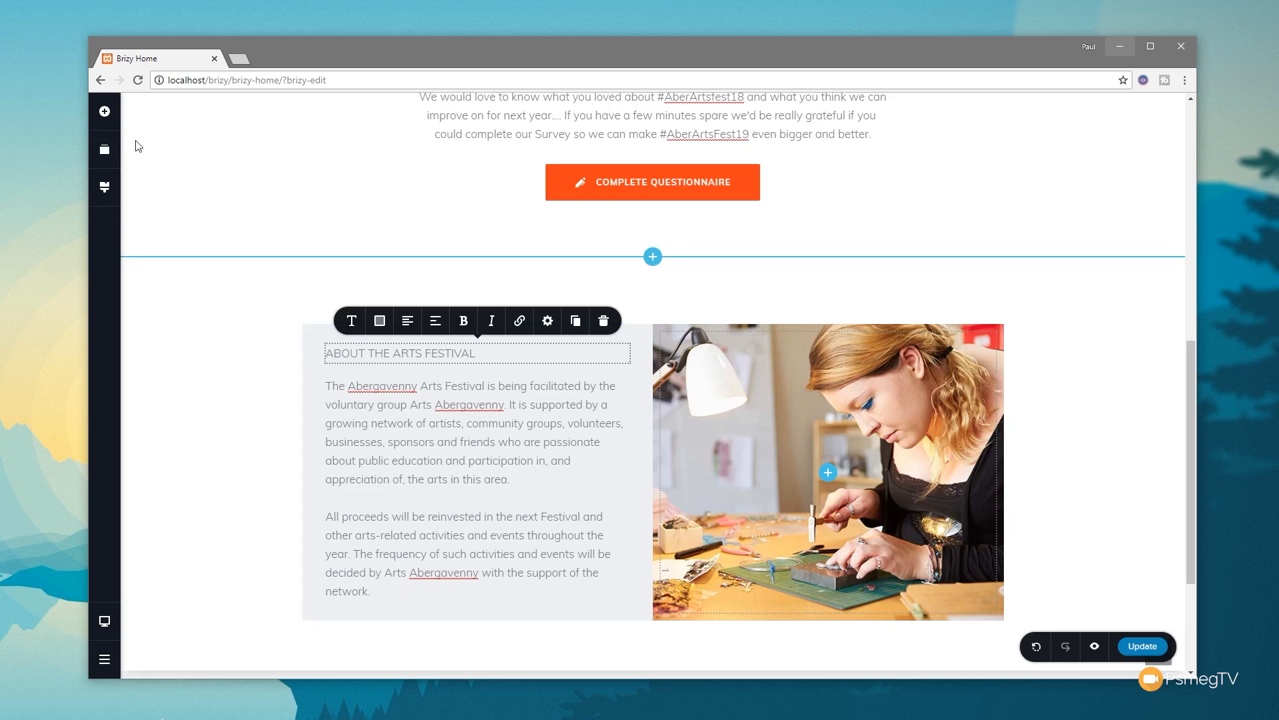
# Insert a line element between the "ABOUT THE ARTS FESTIVAL" heading and the description
pyautogui.click(105, 111)
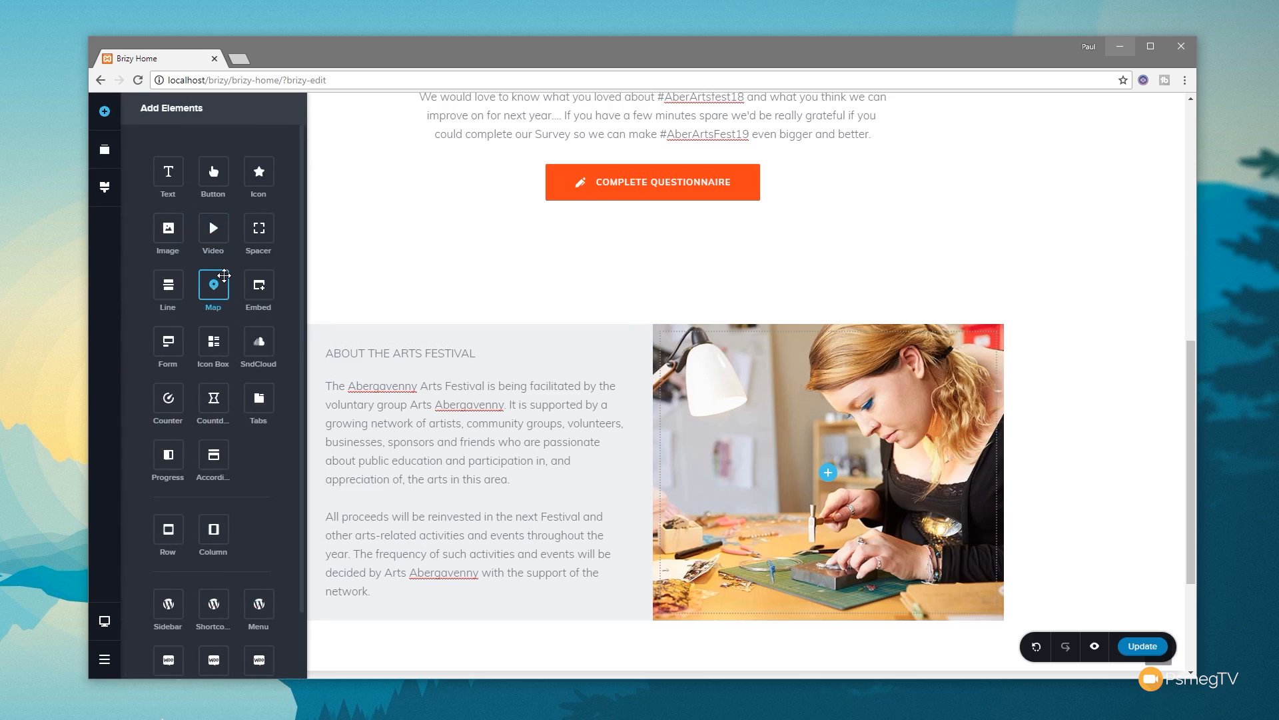
pyautogui.moveTo(176, 285); pyautogui.dragTo(360, 373)
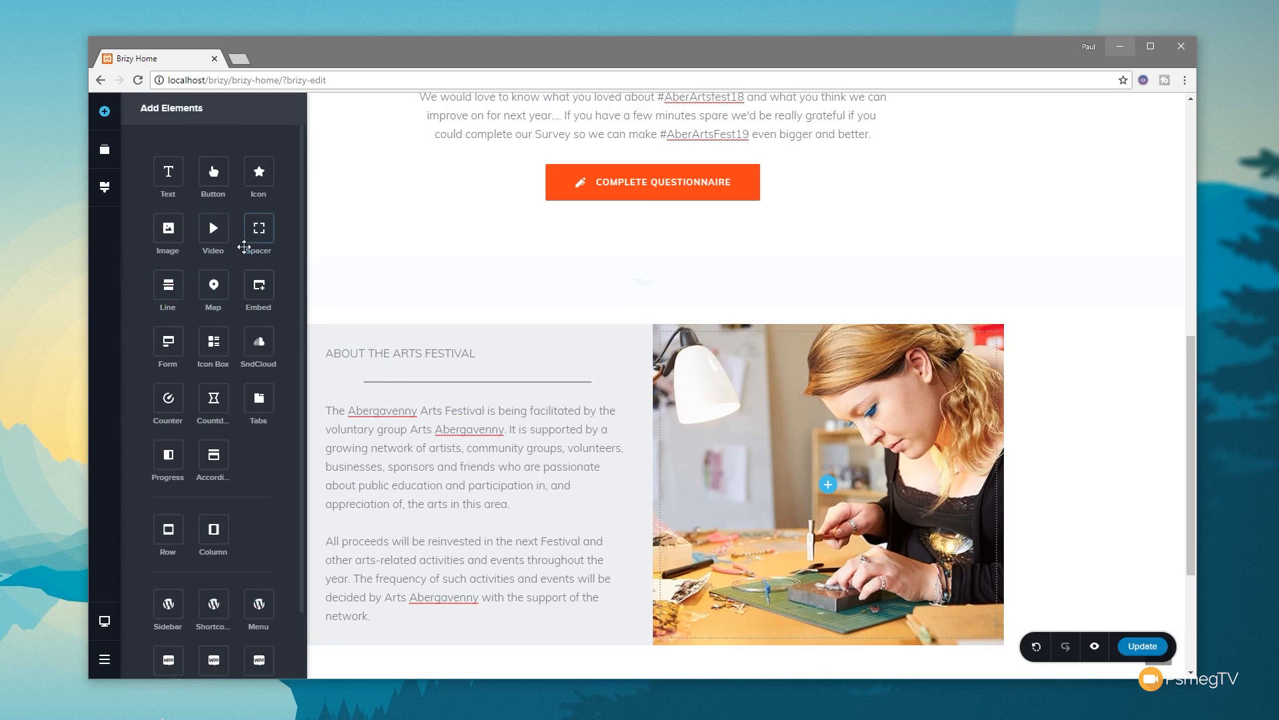
# Restyle the line beneath the "ABOUT THE ARTS FESTIVAL" heading as a thinner dotted line in semi-transparent grey #73777F
pyautogui.click(401, 379)
pyautogui.click(414, 360)
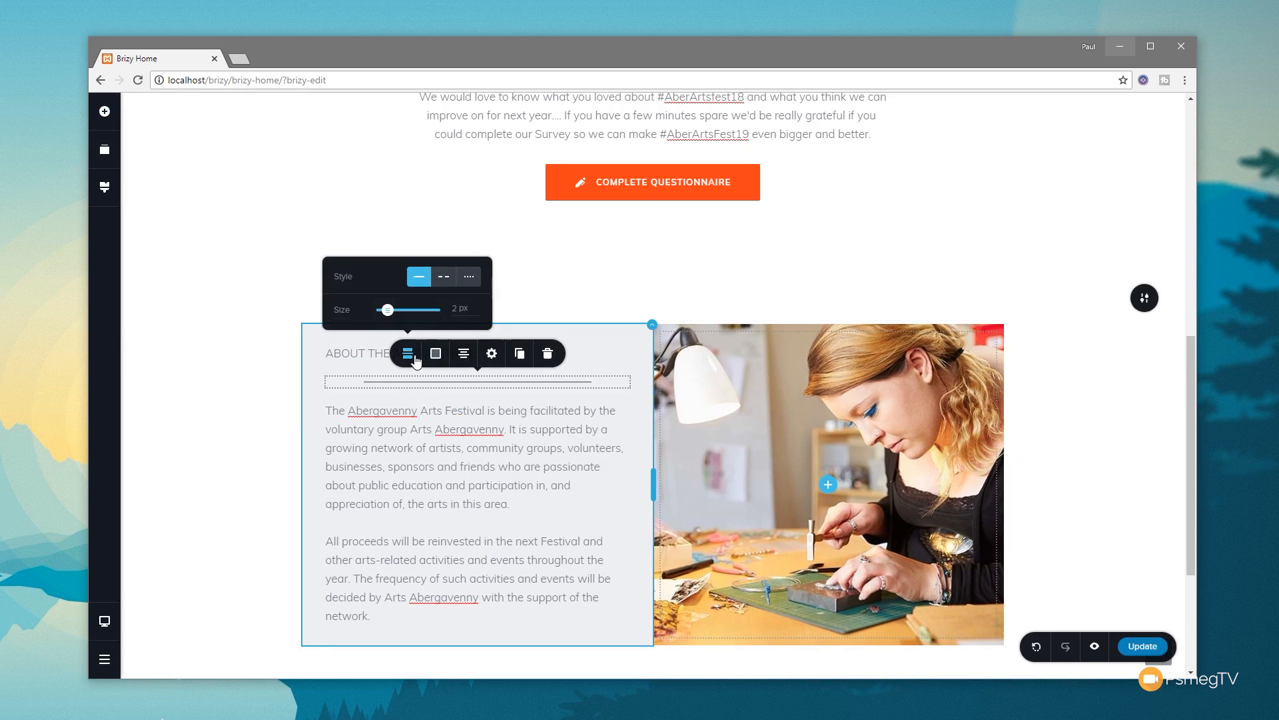
pyautogui.click(468, 277)
pyautogui.moveTo(385, 315); pyautogui.dragTo(379, 315)
pyautogui.click(435, 354)
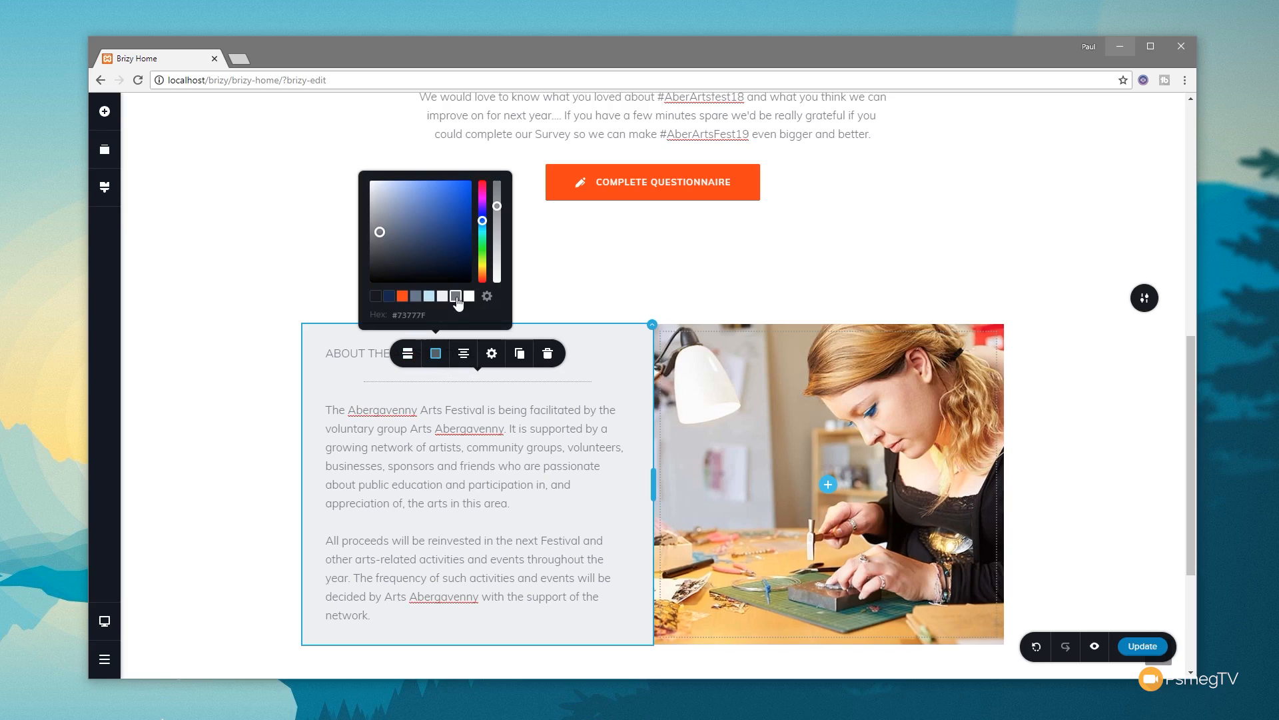
# Left-align the line beneath the heading and set its width to 15%
pyautogui.click(462, 357)
pyautogui.click(463, 358)
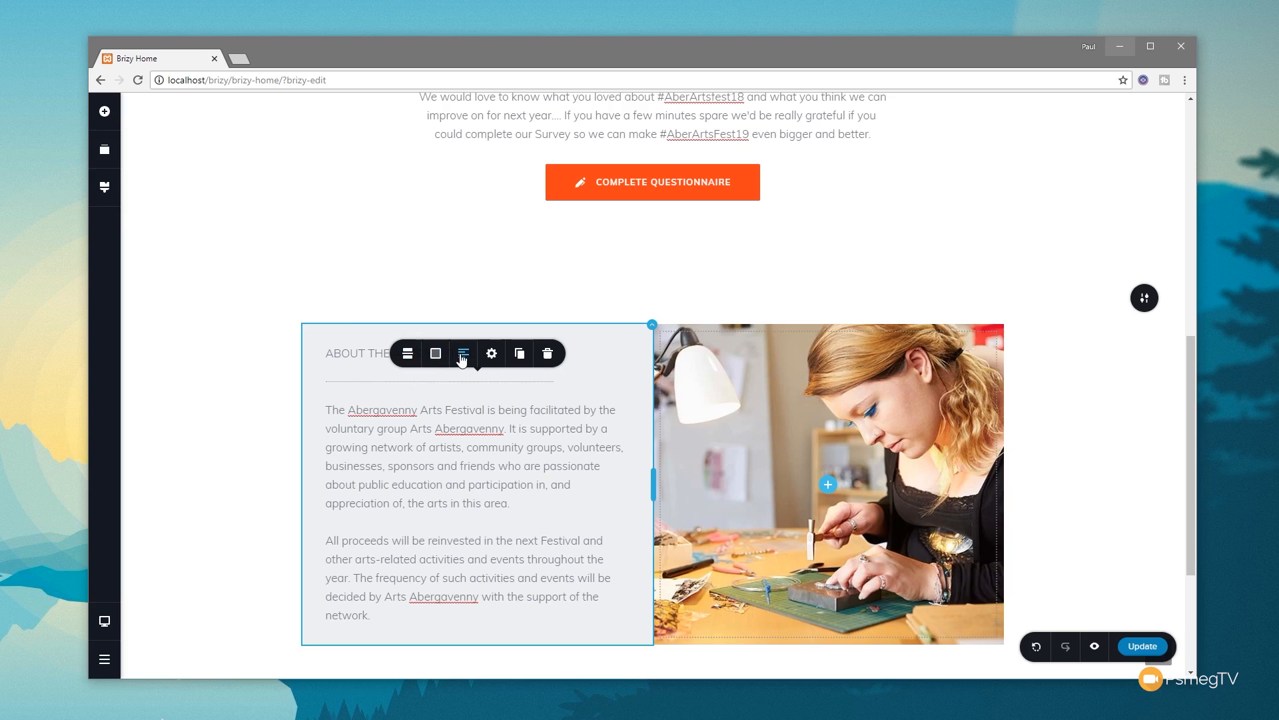
pyautogui.click(492, 353)
pyautogui.moveTo(508, 284); pyautogui.dragTo(472, 286)
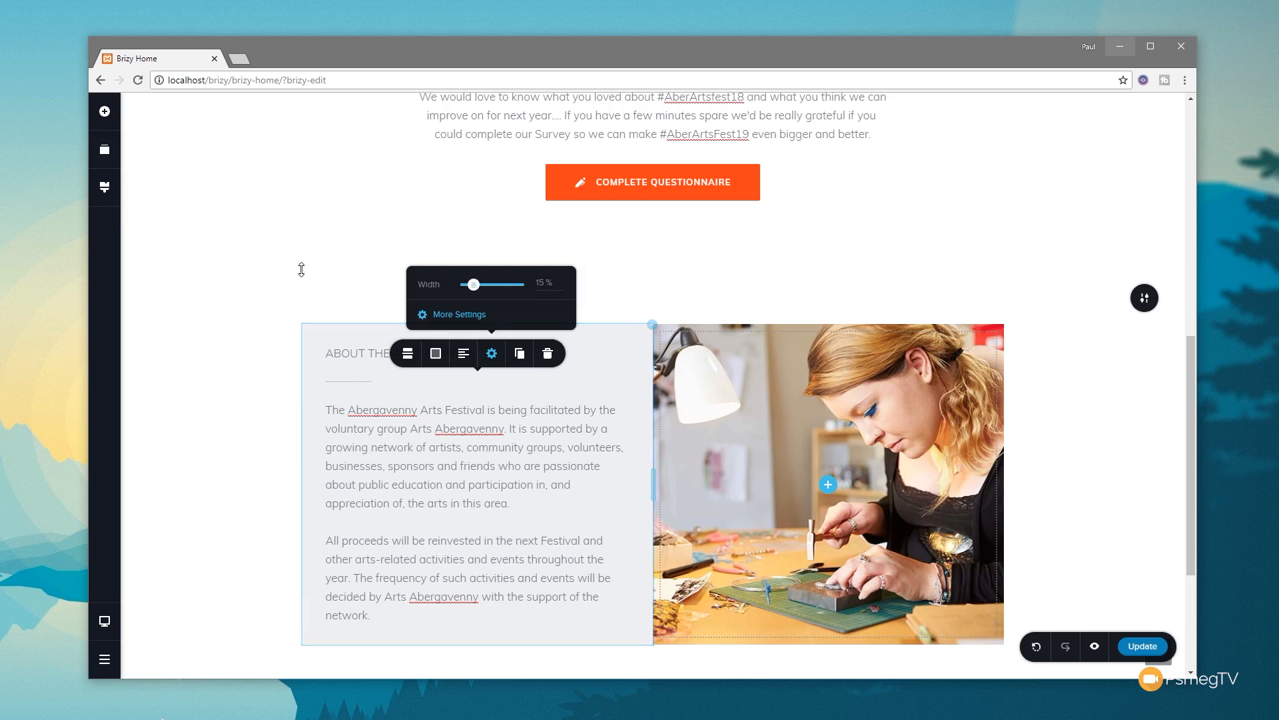
pyautogui.click(242, 403)
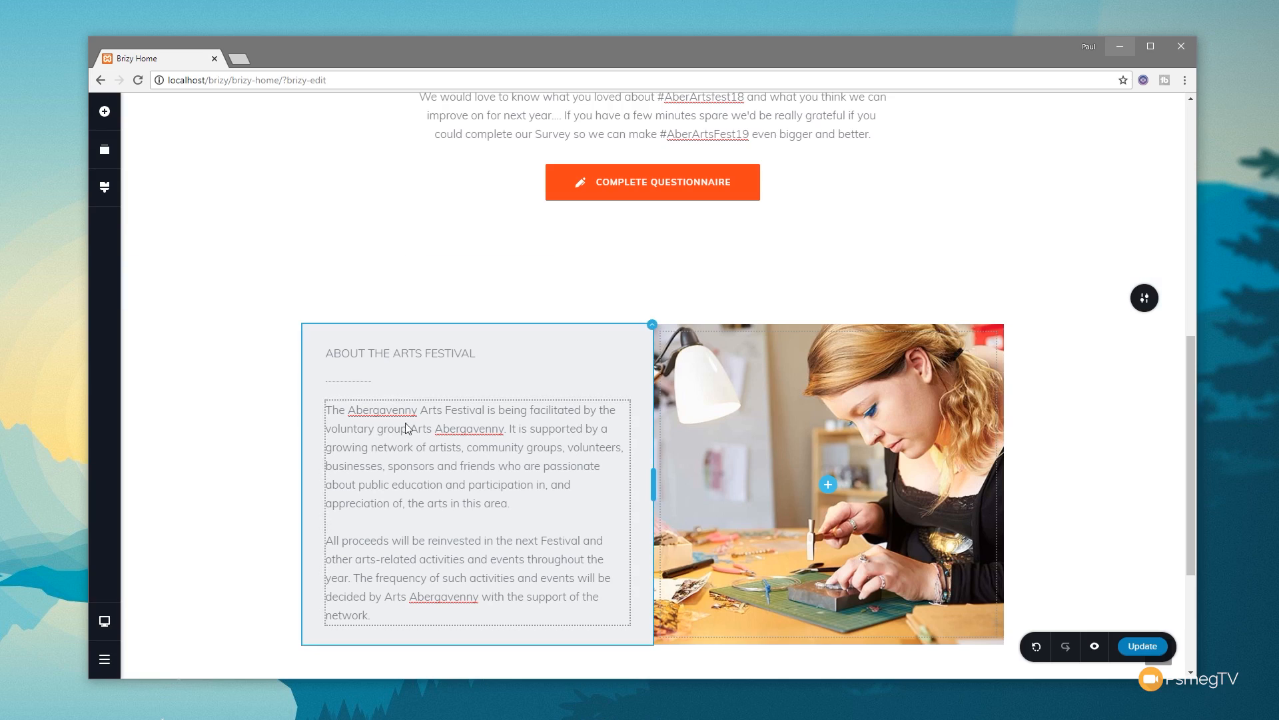
# Apply the Heading 2 typography style to the "ABOUT THE ARTS FESTIVAL" text
pyautogui.click(422, 357)
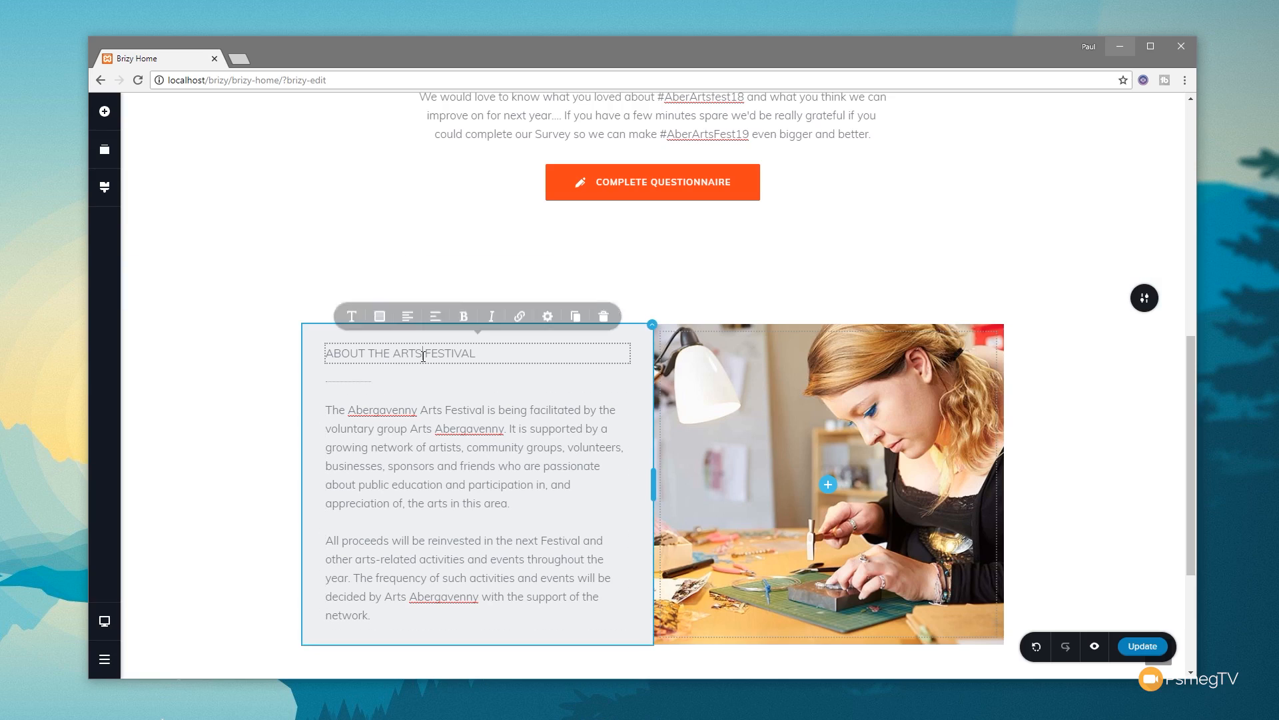
pyautogui.click(351, 321)
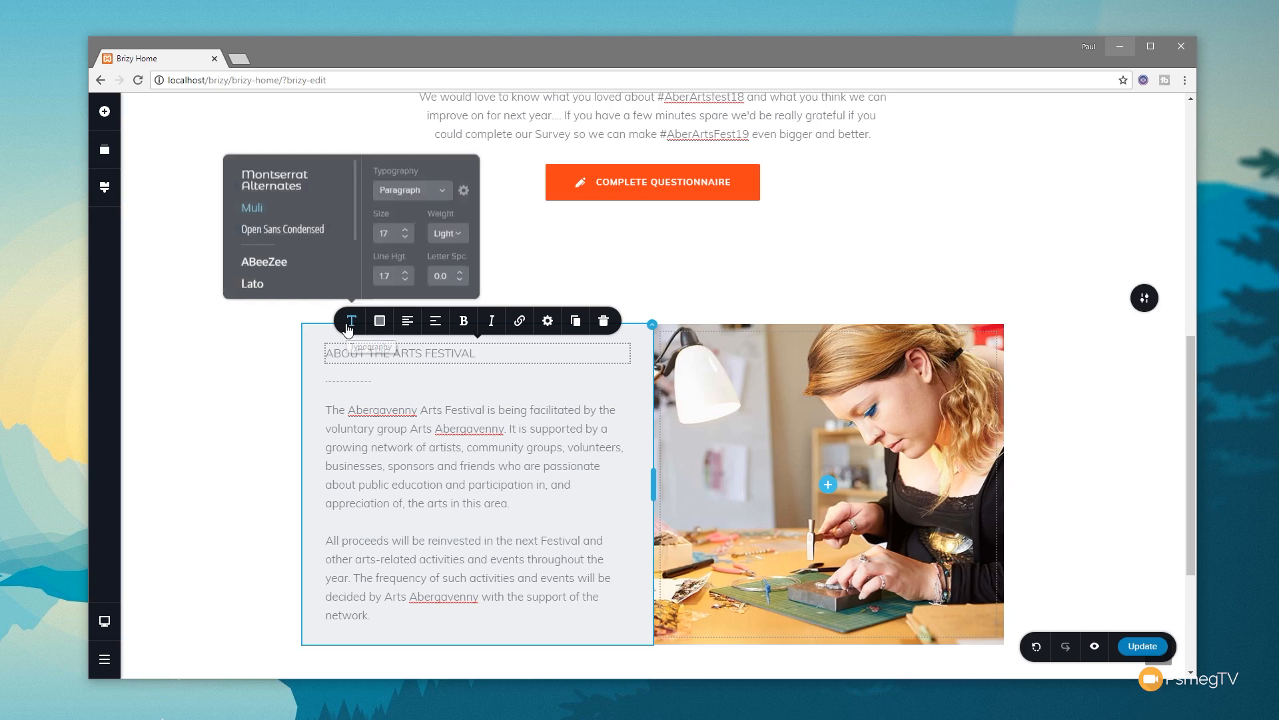
pyautogui.click(444, 188)
pyautogui.scroll(-1, 423, 270)
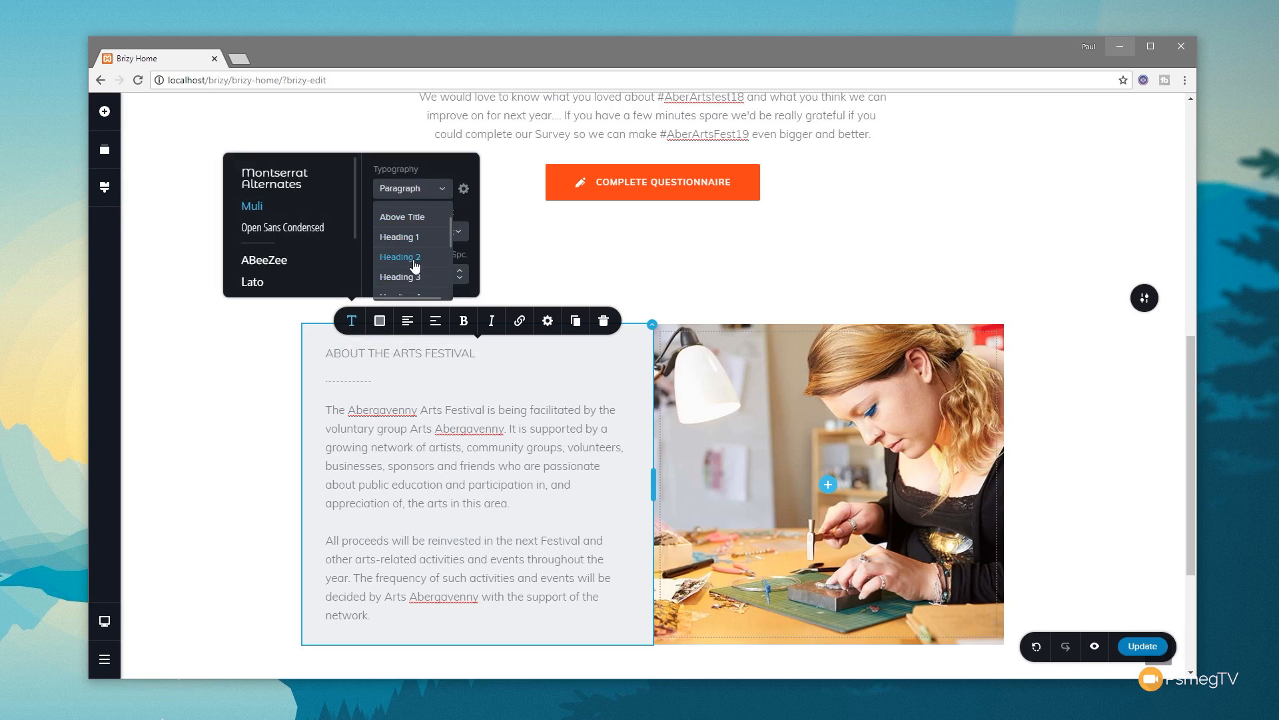
pyautogui.click(413, 263)
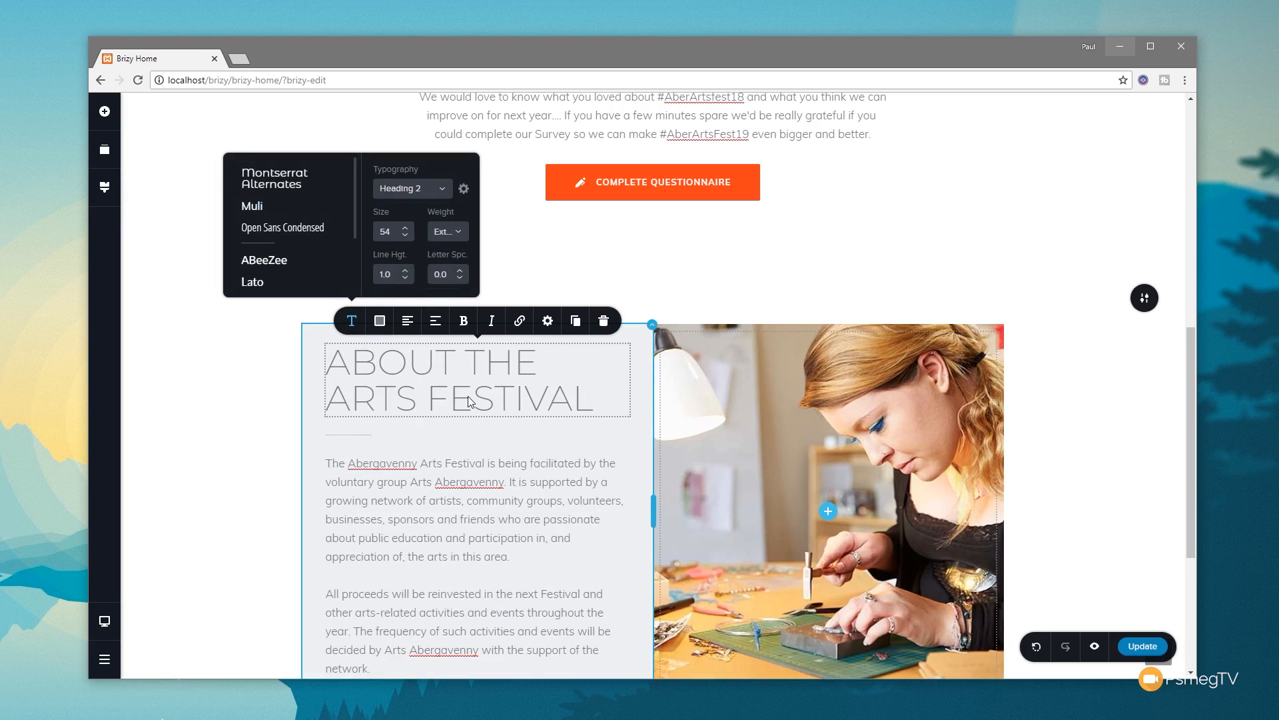
# Try the Heading 3 and Heading 4 typography styles on the "ABOUT THE ARTS FESTIVAL" heading
pyautogui.click(443, 189)
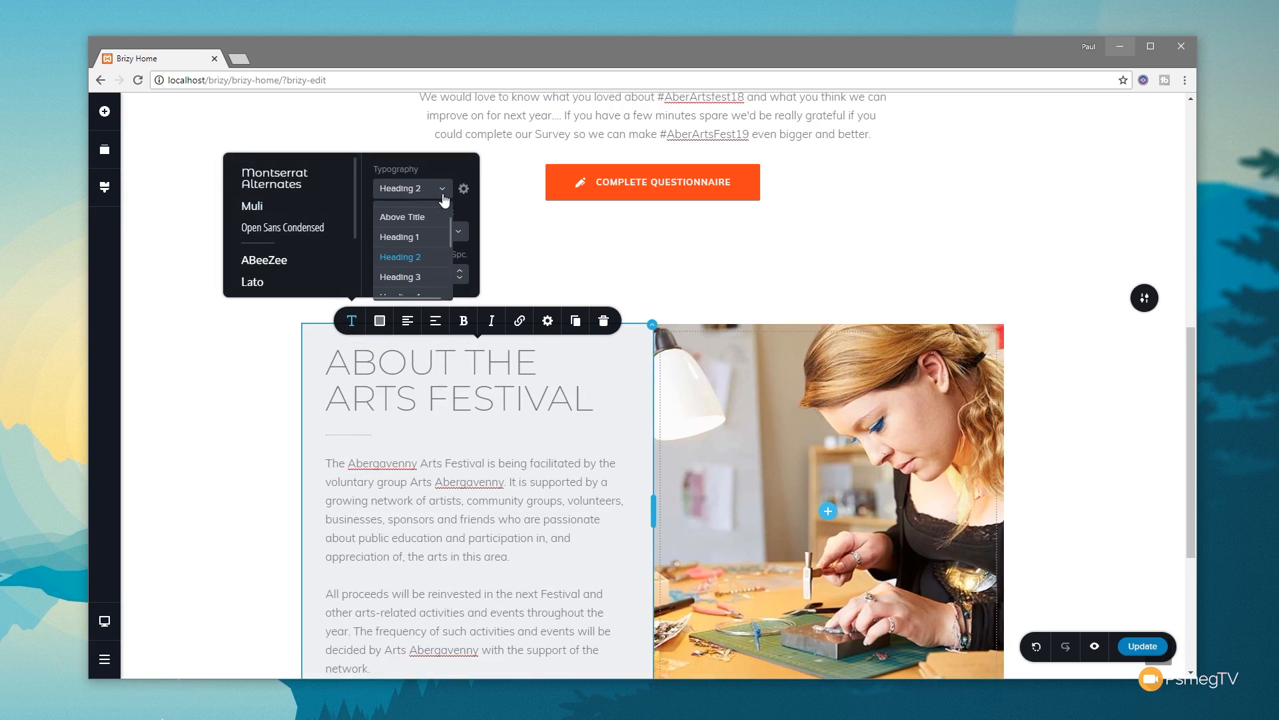
pyautogui.click(418, 276)
pyautogui.click(439, 192)
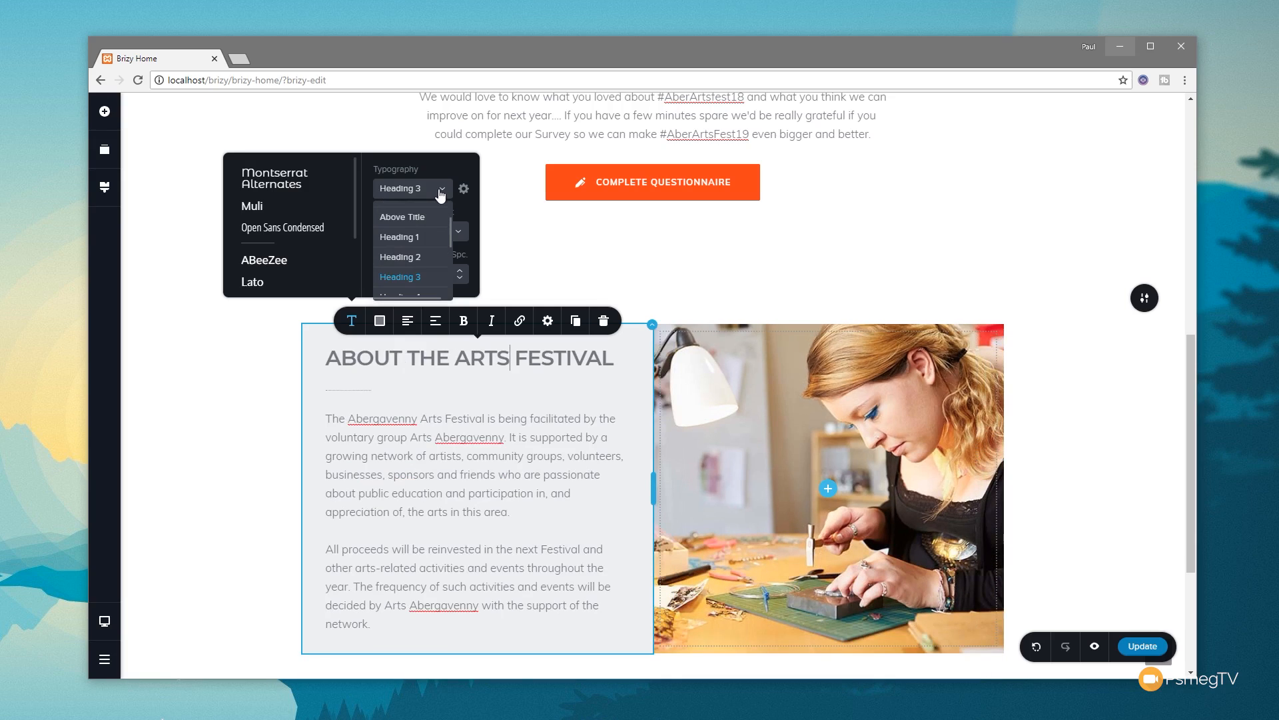
pyautogui.scroll(-2, 414, 285)
pyautogui.click(408, 249)
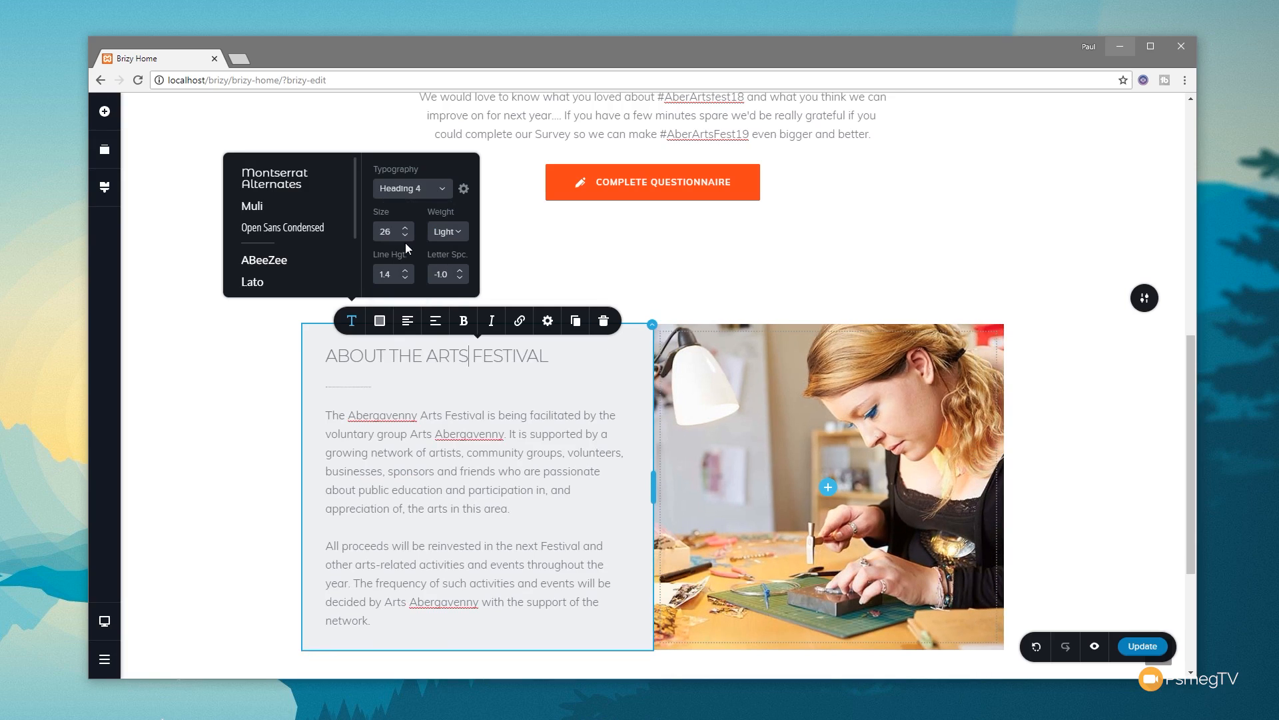
# Return the "ABOUT THE ARTS FESTIVAL" heading to the Heading 2 style and colour it orange #FF4600
pyautogui.click(427, 194)
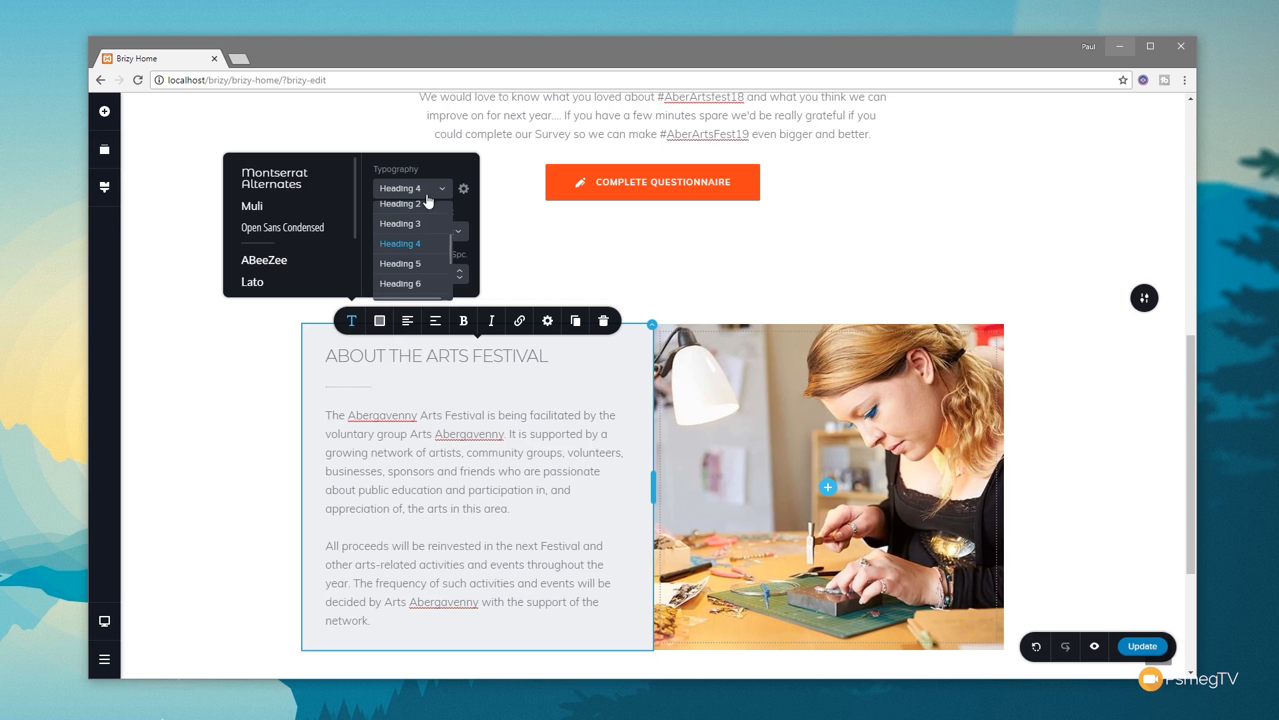
pyautogui.scroll(2, 418, 231)
pyautogui.click(414, 252)
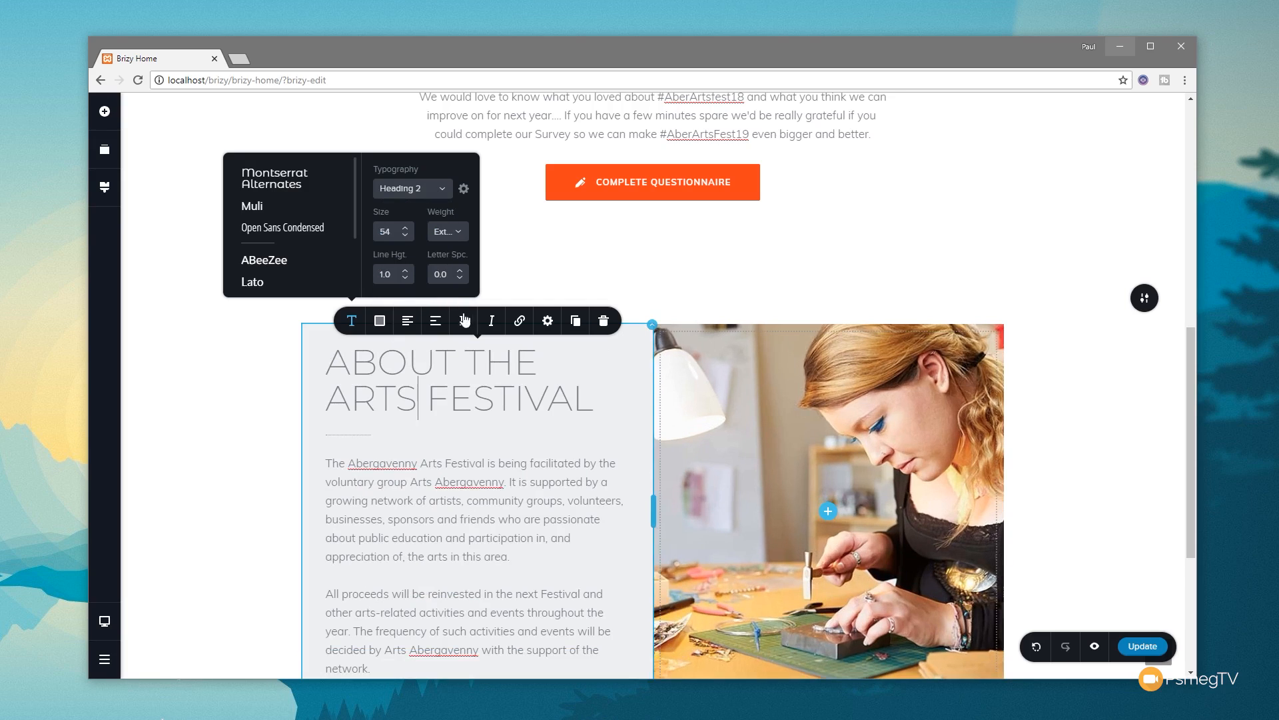
pyautogui.click(380, 320)
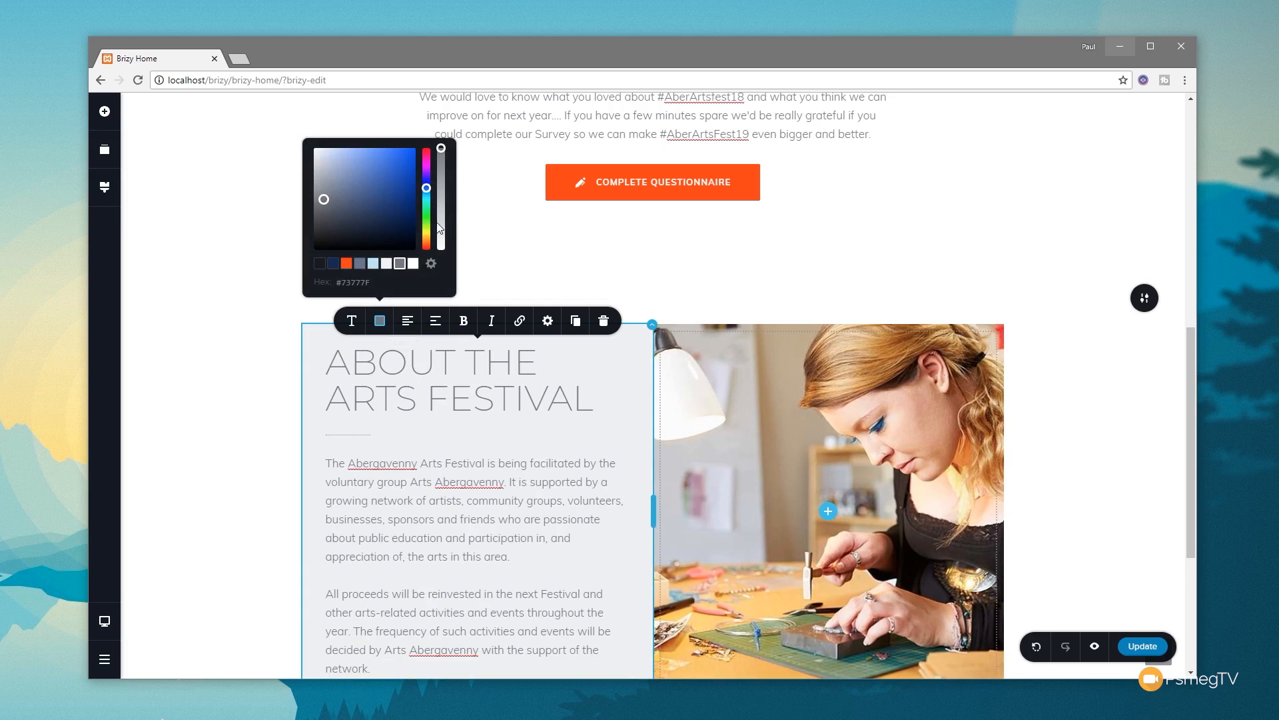
pyautogui.click(349, 264)
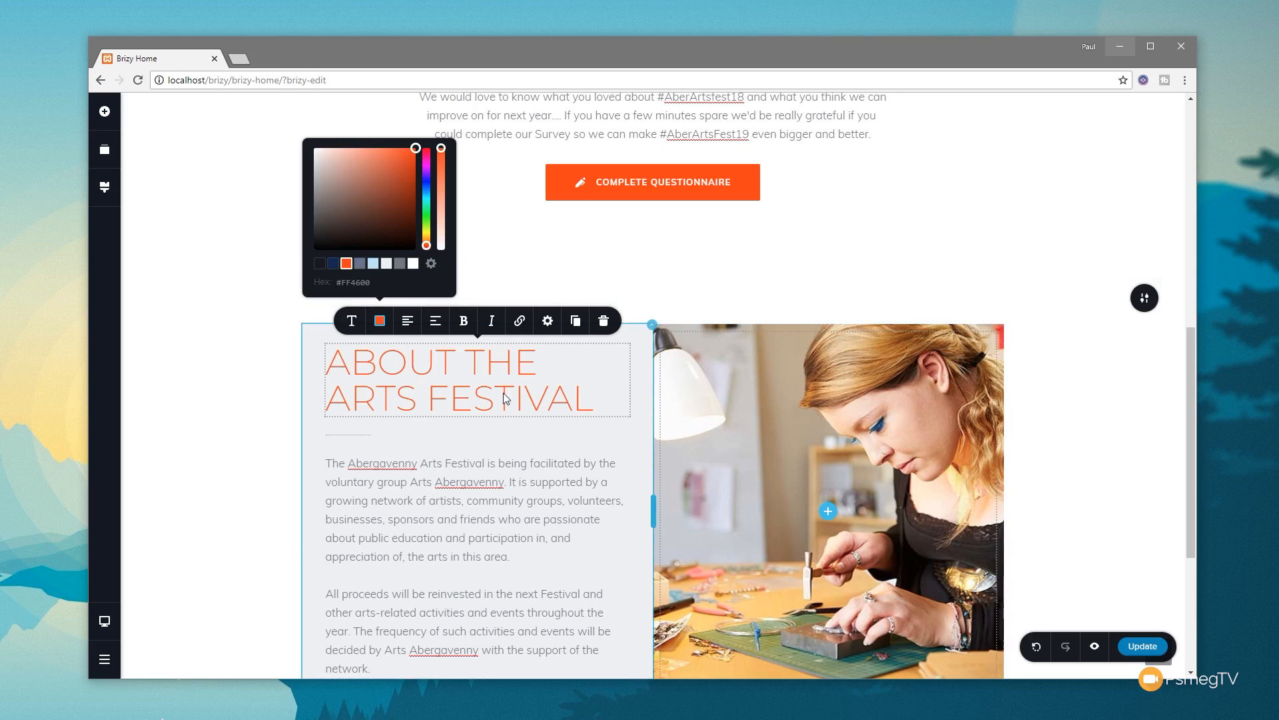
# Set the text column's padding to 40 px top, 59 px right, 40 px bottom and 50 px left
pyautogui.click(647, 331)
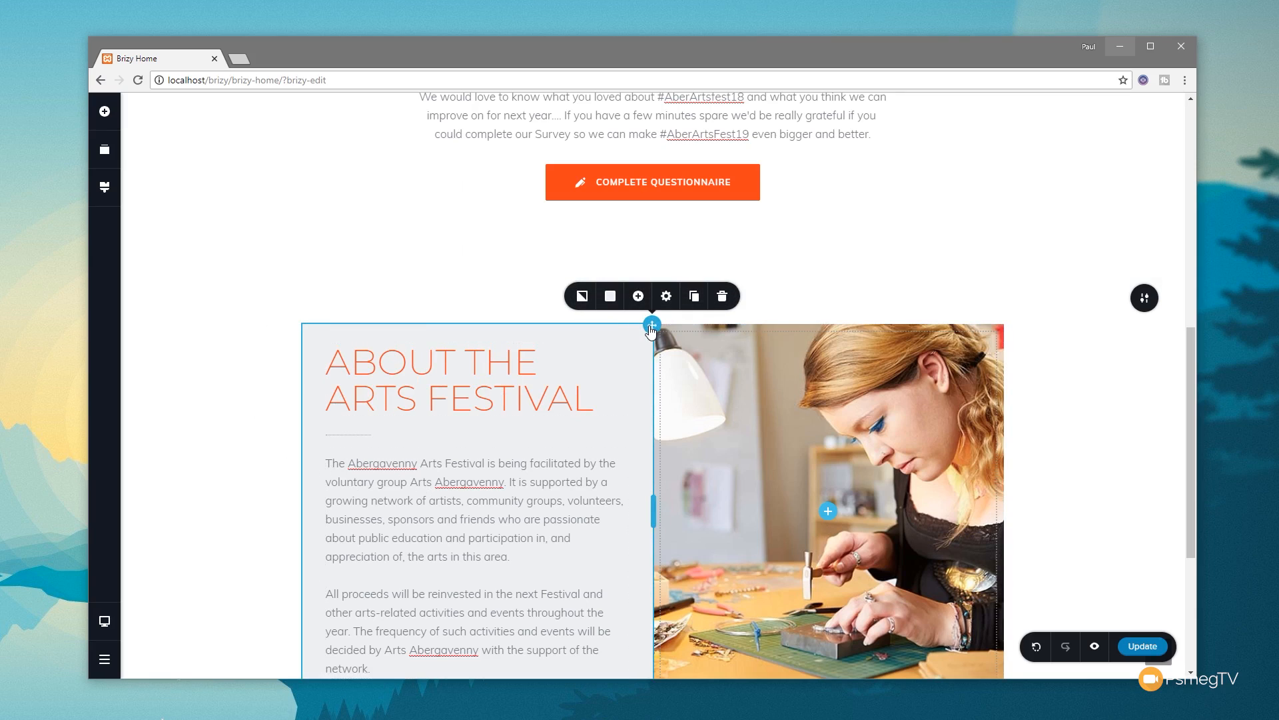
pyautogui.click(666, 296)
pyautogui.click(633, 257)
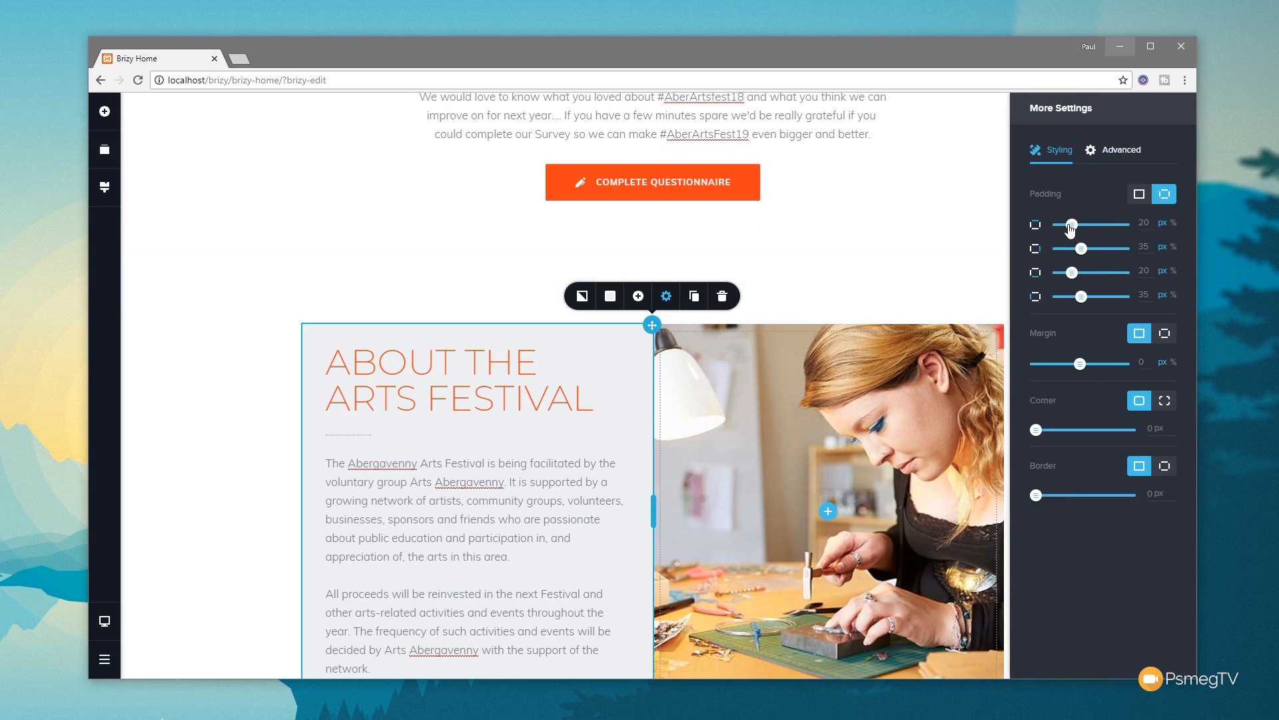
pyautogui.moveTo(1070, 228); pyautogui.dragTo(1085, 224)
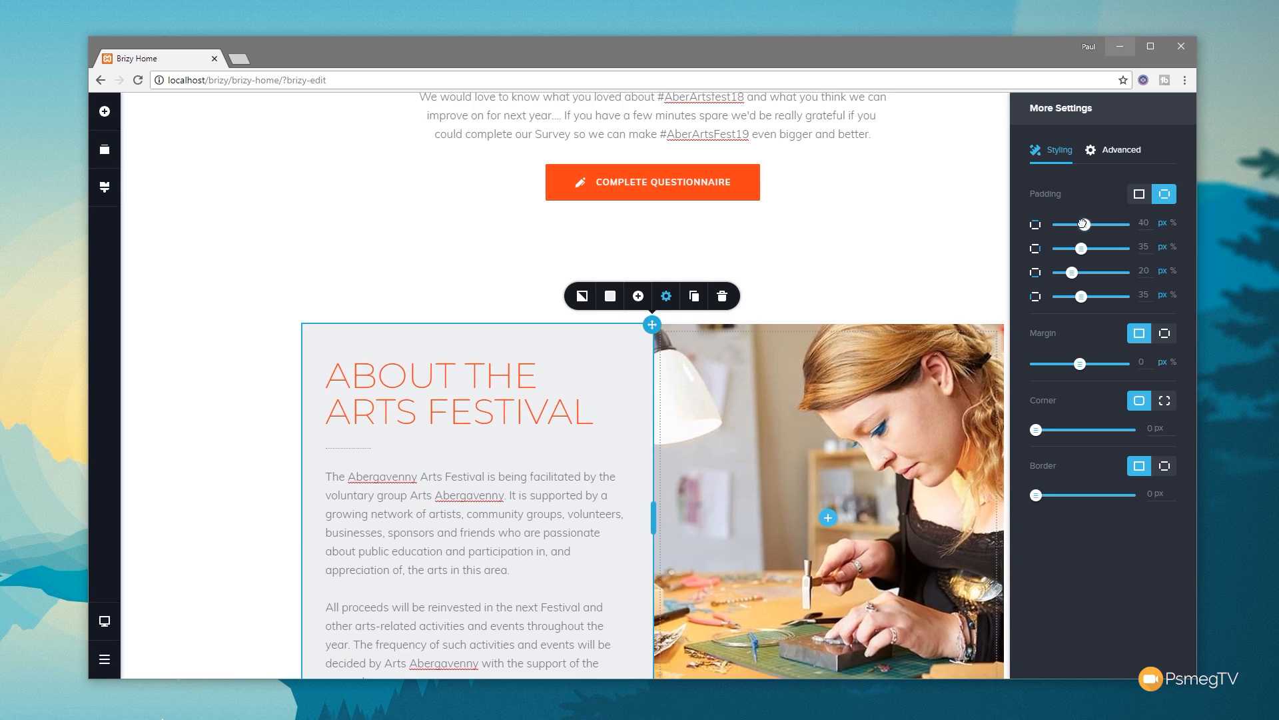
pyautogui.scroll(-2, 467, 466)
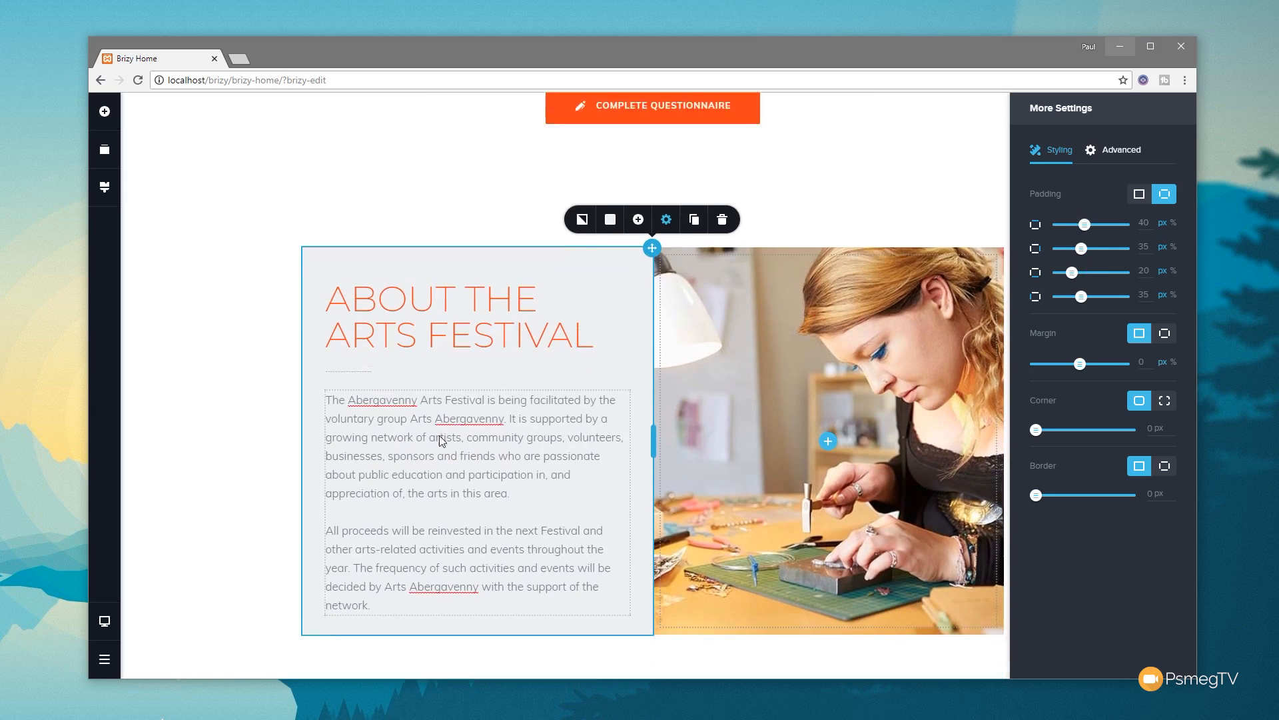
pyautogui.moveTo(1071, 273); pyautogui.dragTo(1097, 248)
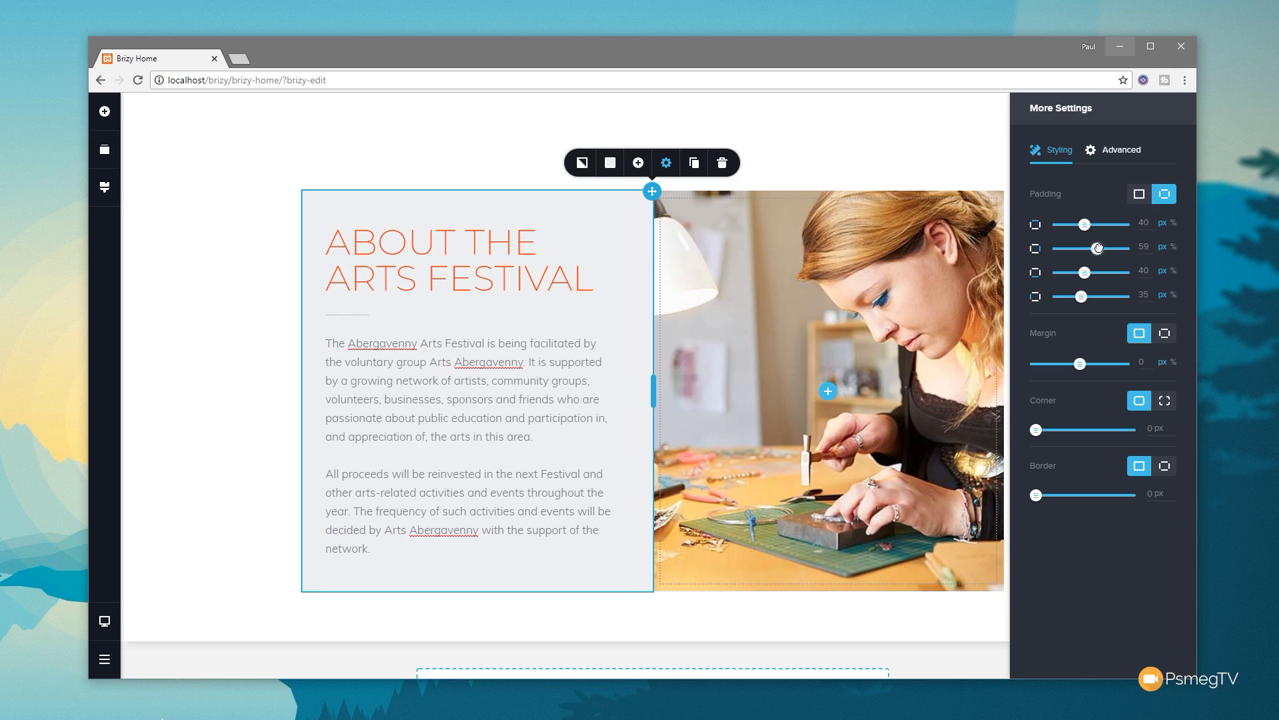
pyautogui.moveTo(1086, 301); pyautogui.dragTo(1094, 295)
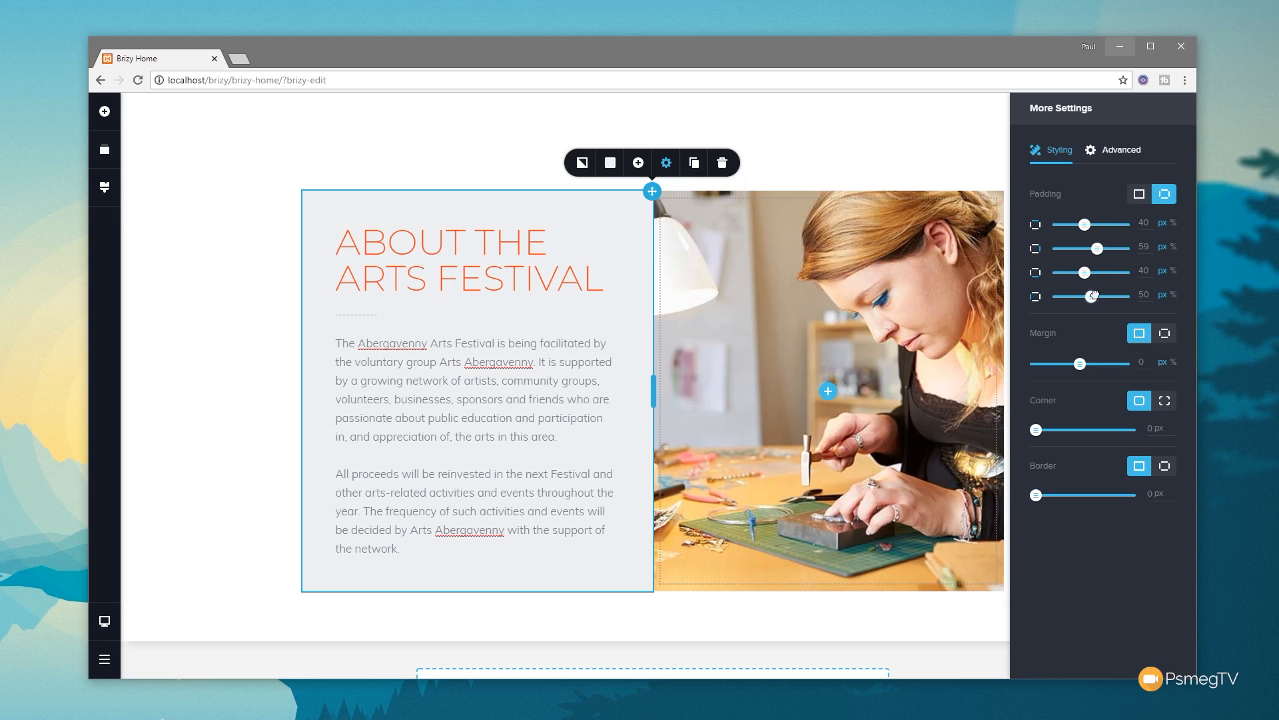
pyautogui.moveTo(1095, 295); pyautogui.dragTo(1093, 295)
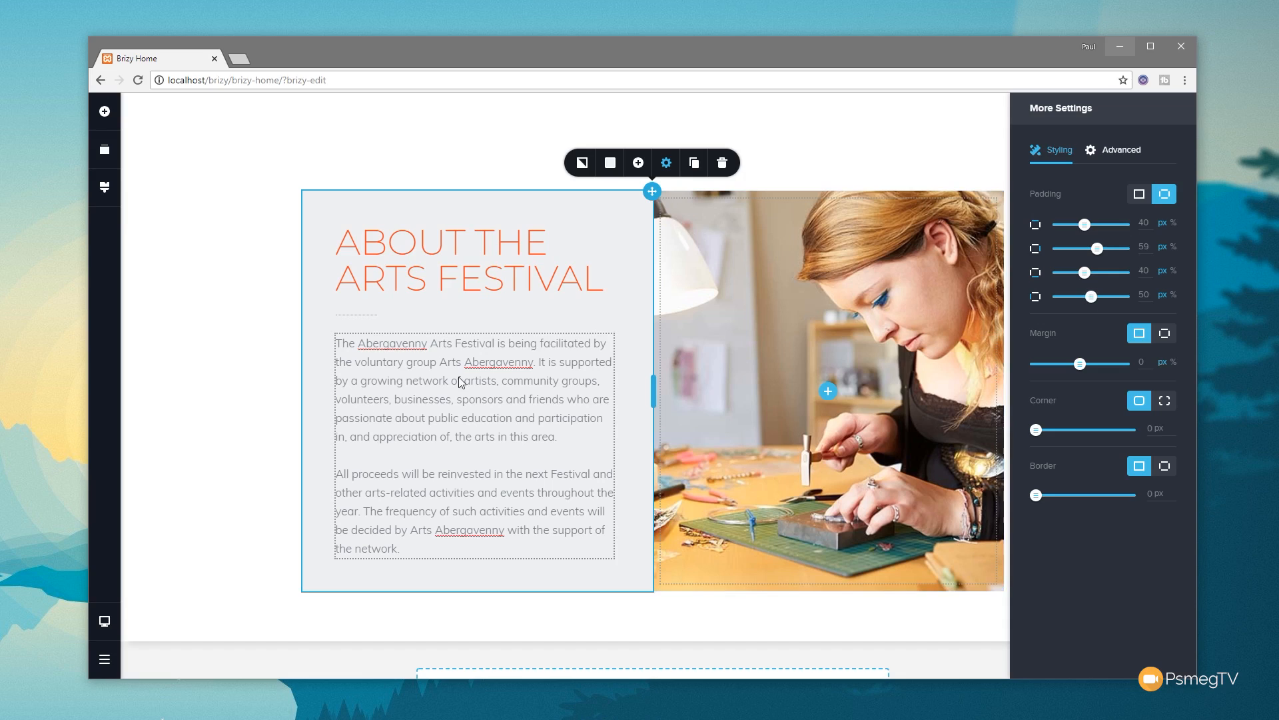
pyautogui.click(458, 269)
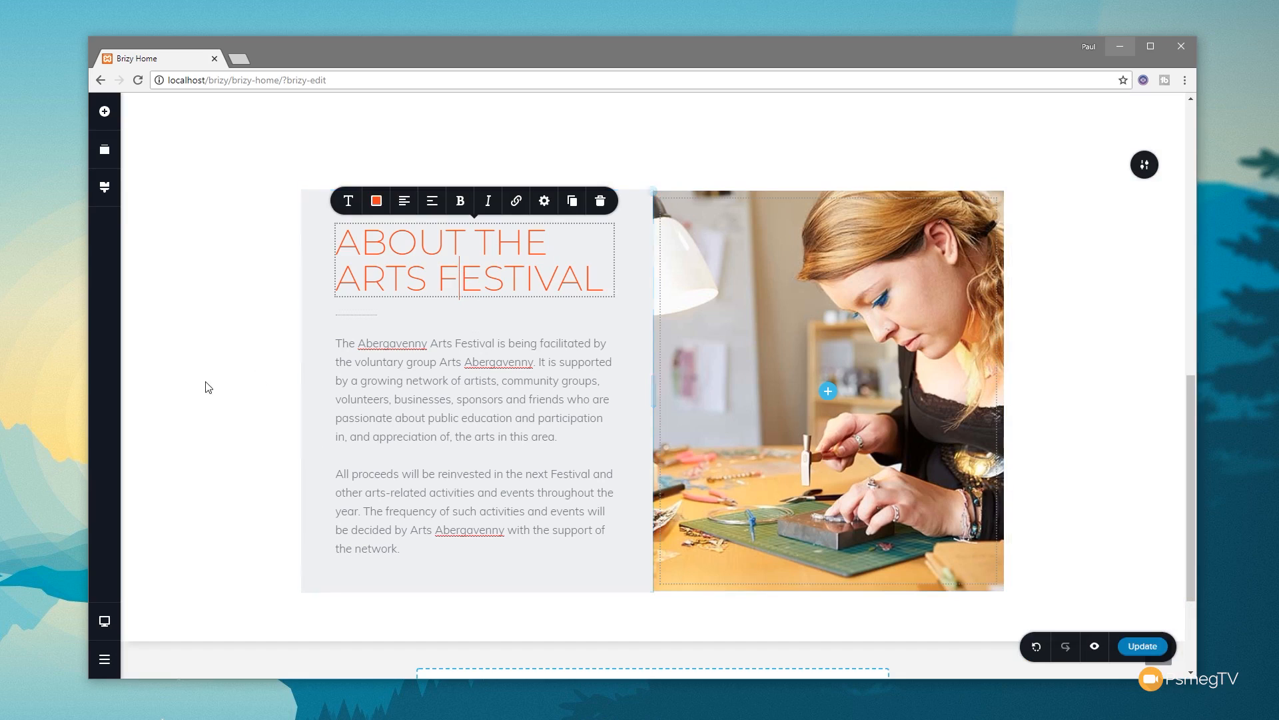
pyautogui.click(276, 366)
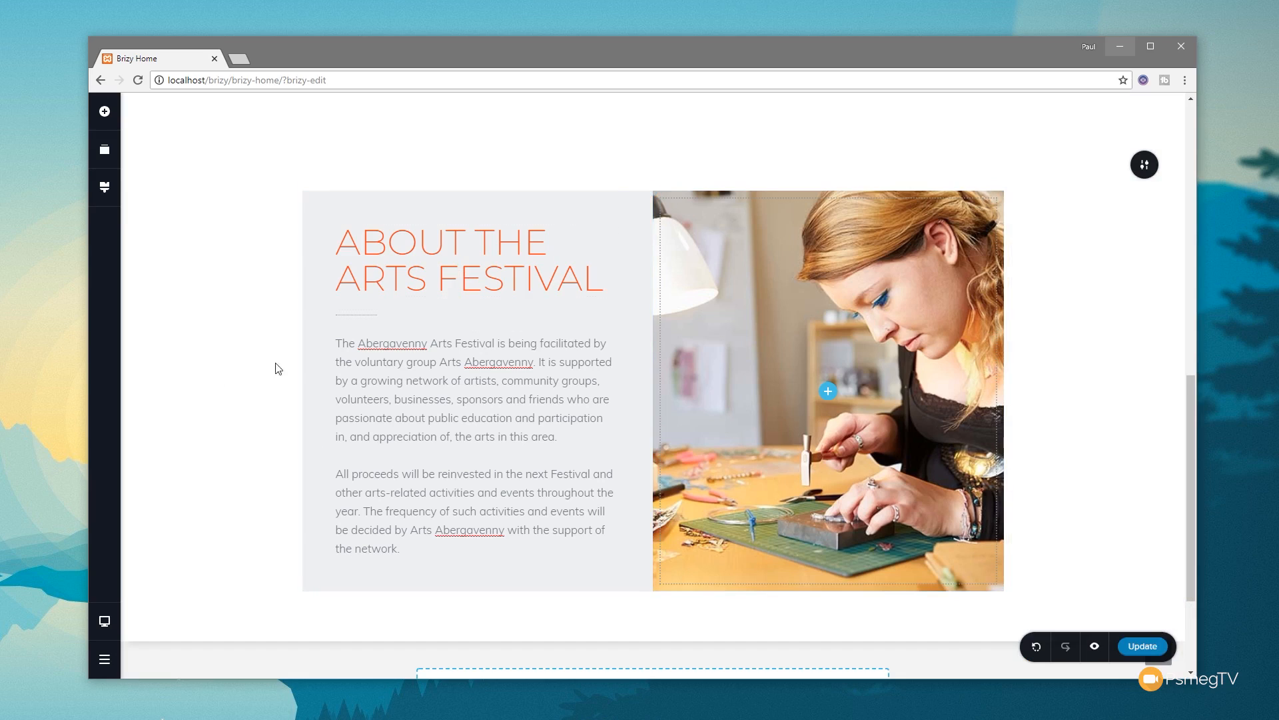
# Set the boxed width of the About the Arts Festival block to 100%
pyautogui.click(1003, 193)
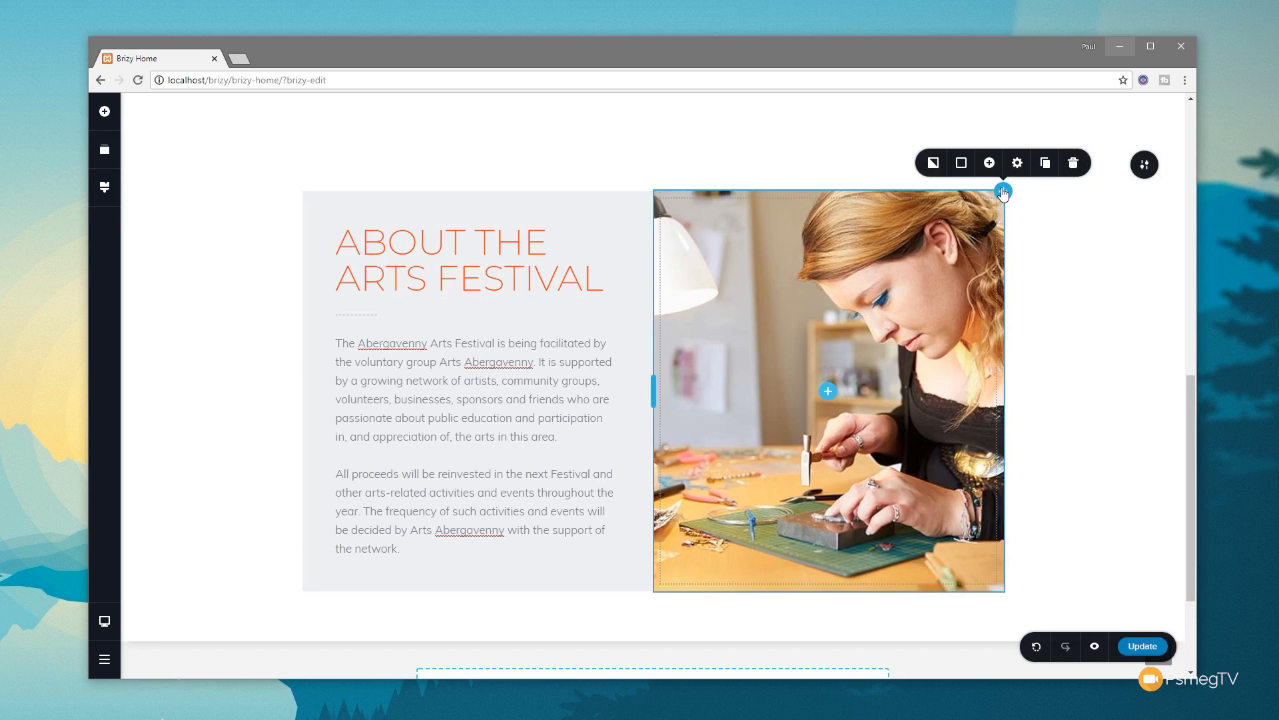
pyautogui.click(1013, 172)
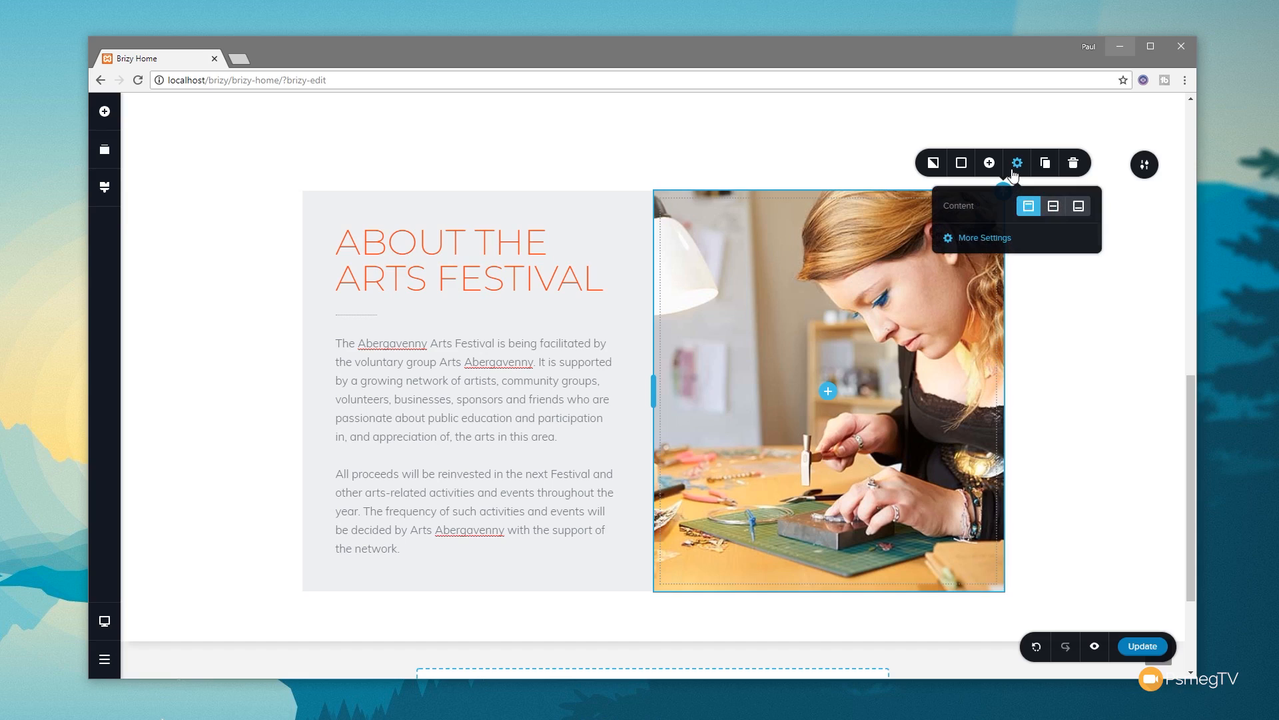
pyautogui.click(1144, 165)
pyautogui.click(1084, 166)
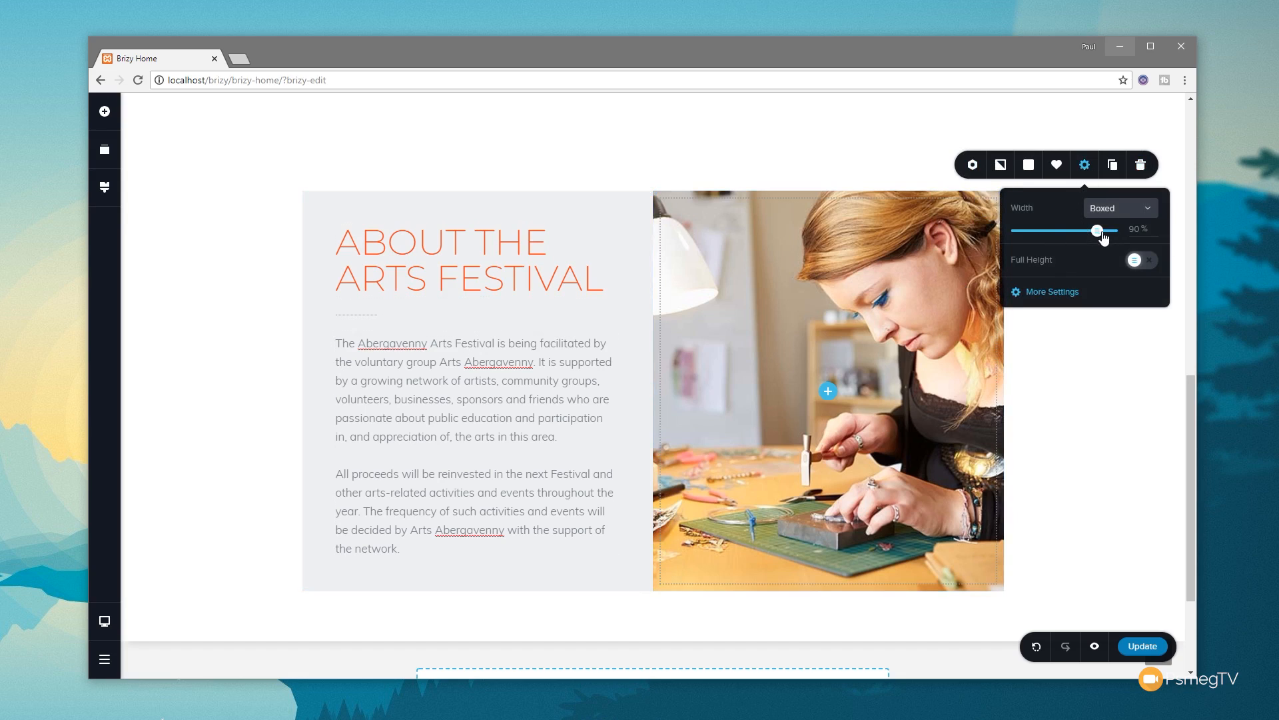
pyautogui.moveTo(1099, 231); pyautogui.dragTo(1124, 232)
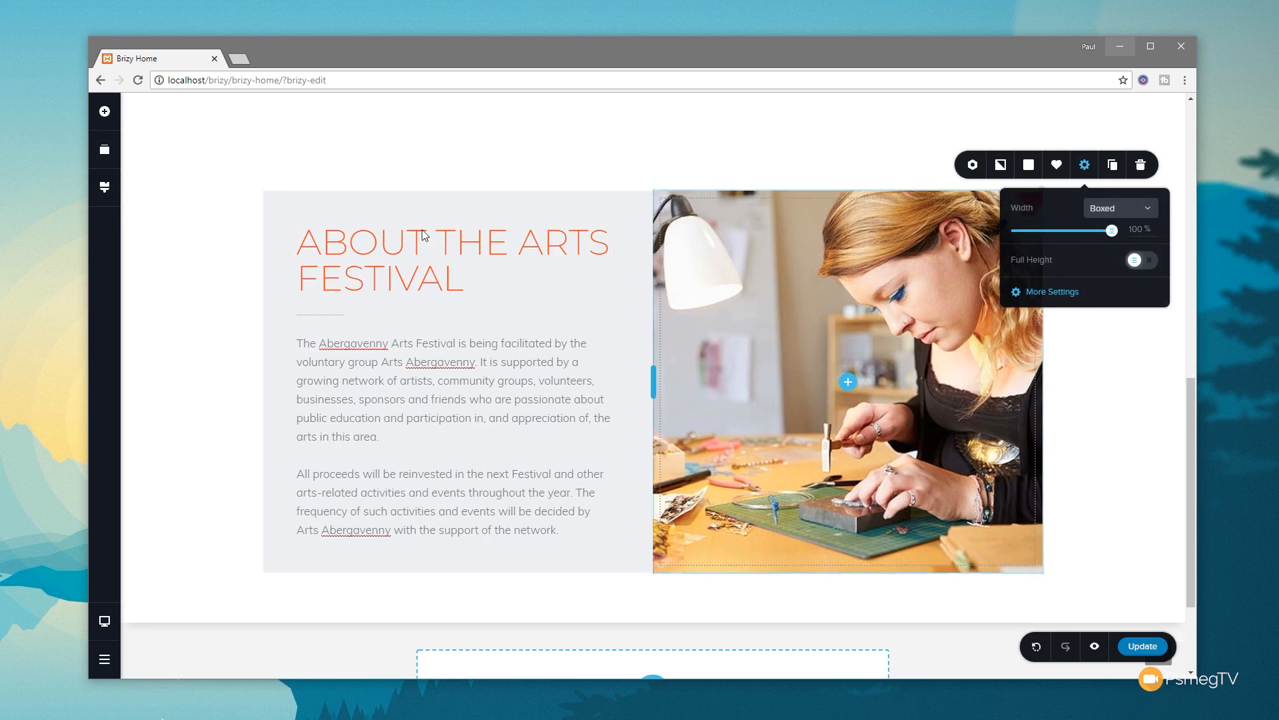
pyautogui.click(196, 358)
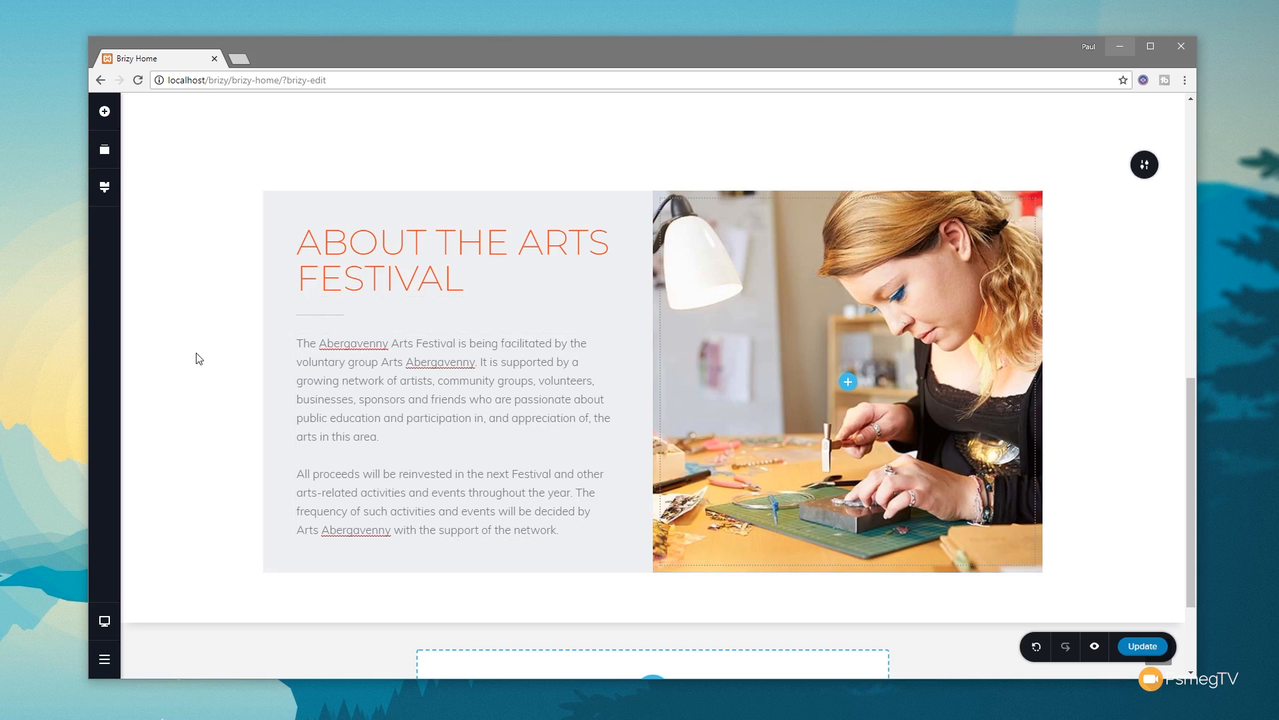
pyautogui.click(394, 445)
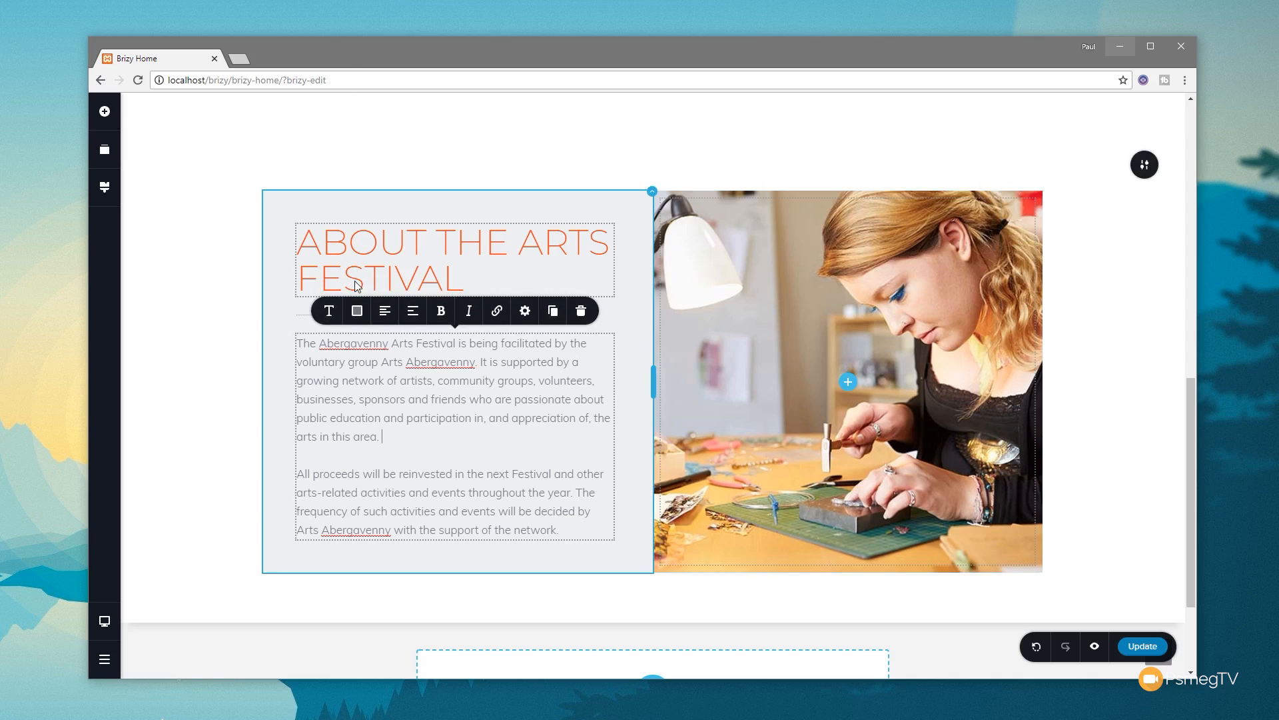
# Add the Team Members block from the light Features category below the About the Arts Festival block
pyautogui.scroll(-3, 298, 437)
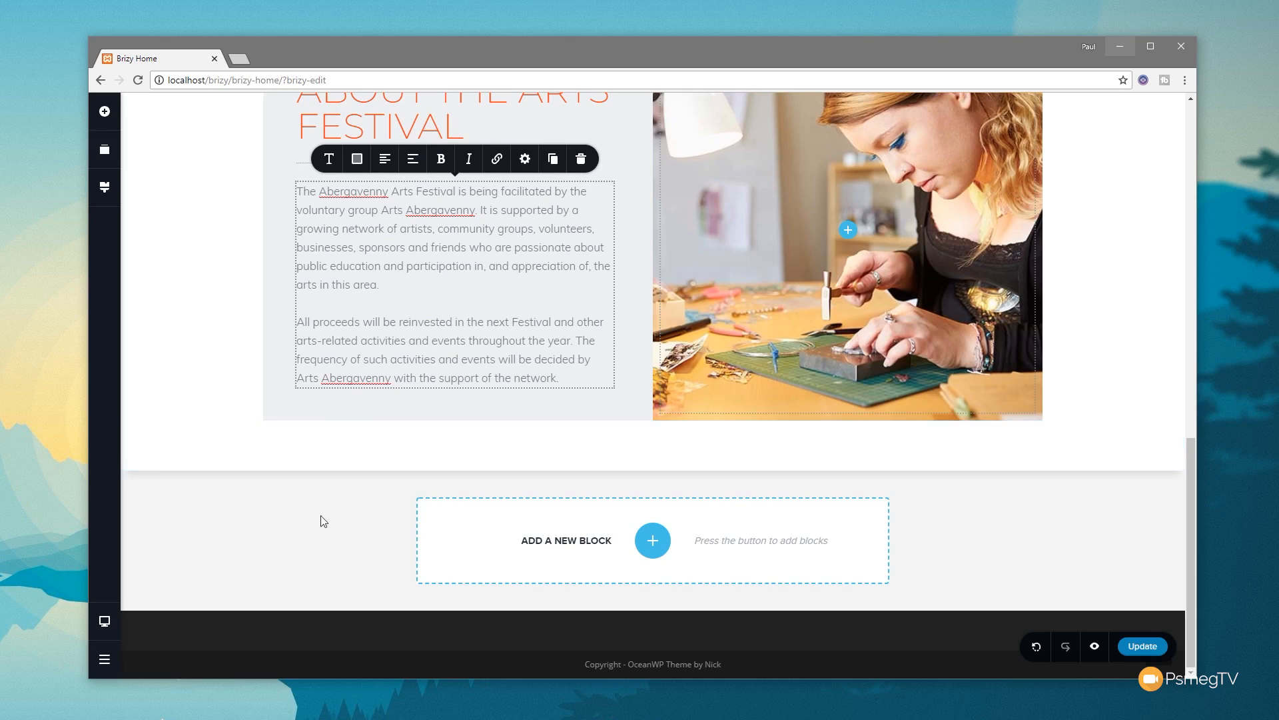
pyautogui.click(652, 541)
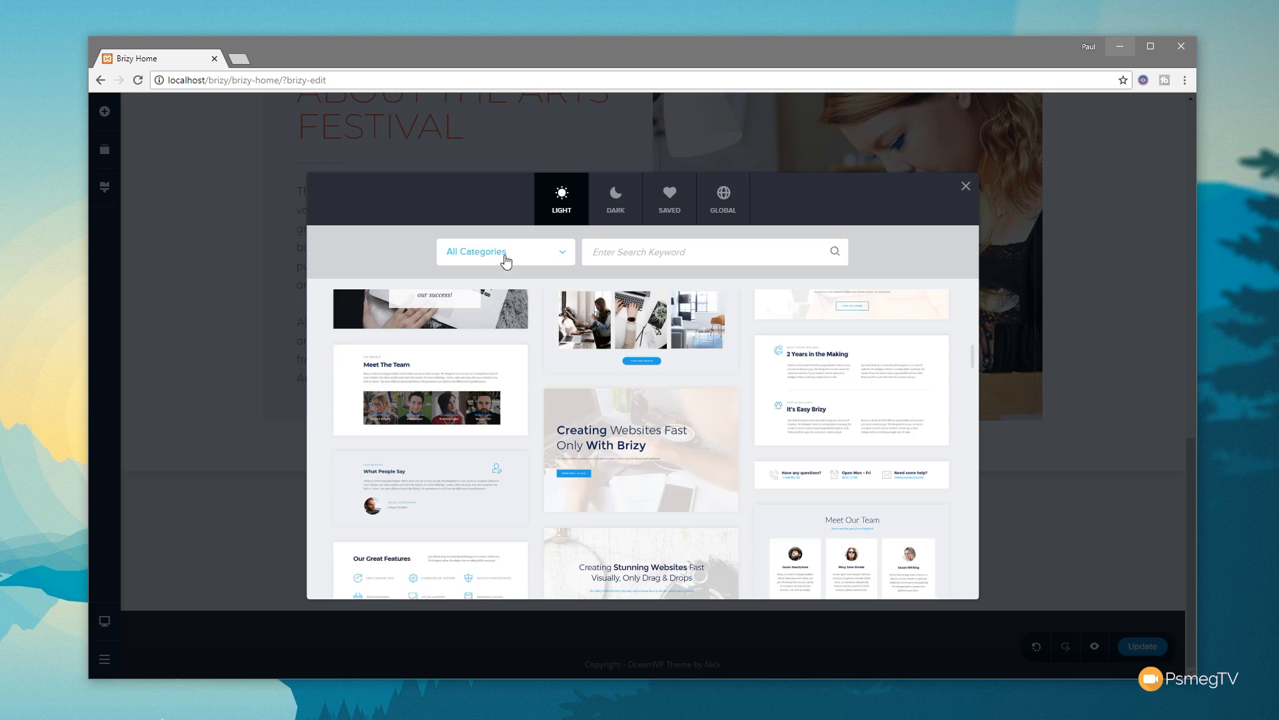
pyautogui.click(564, 255)
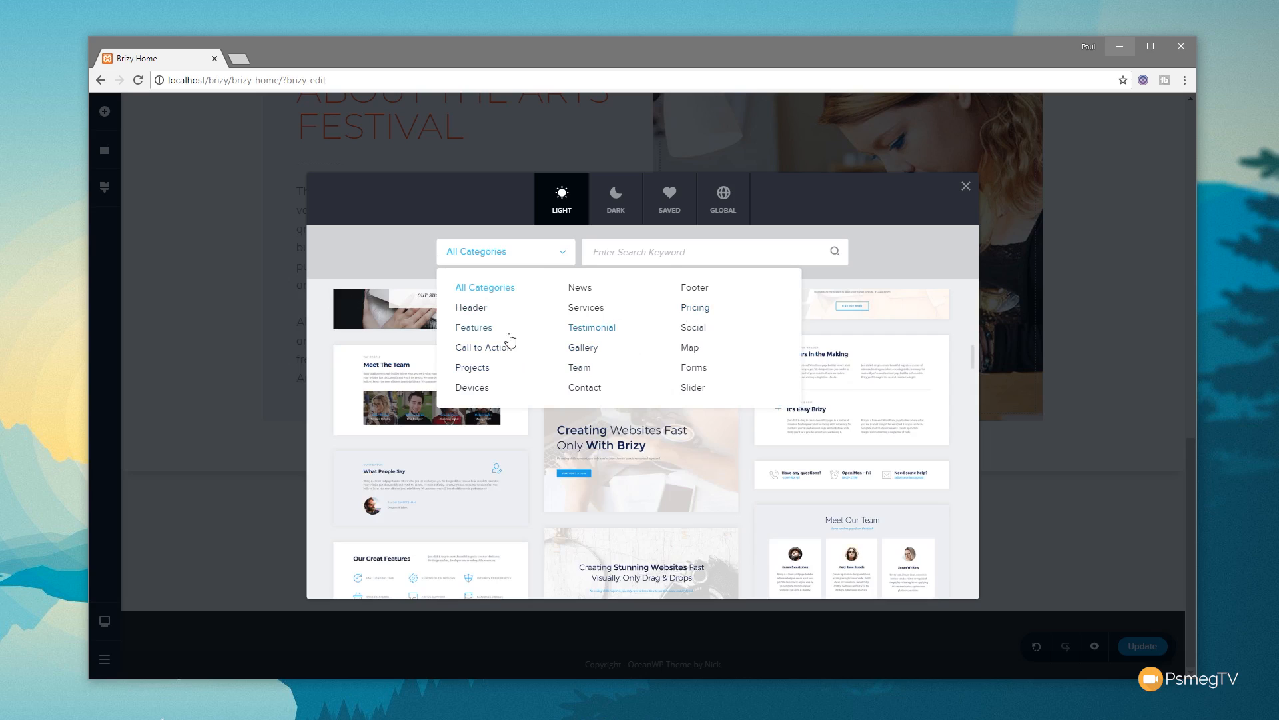
pyautogui.click(475, 329)
pyautogui.moveTo(612, 486)
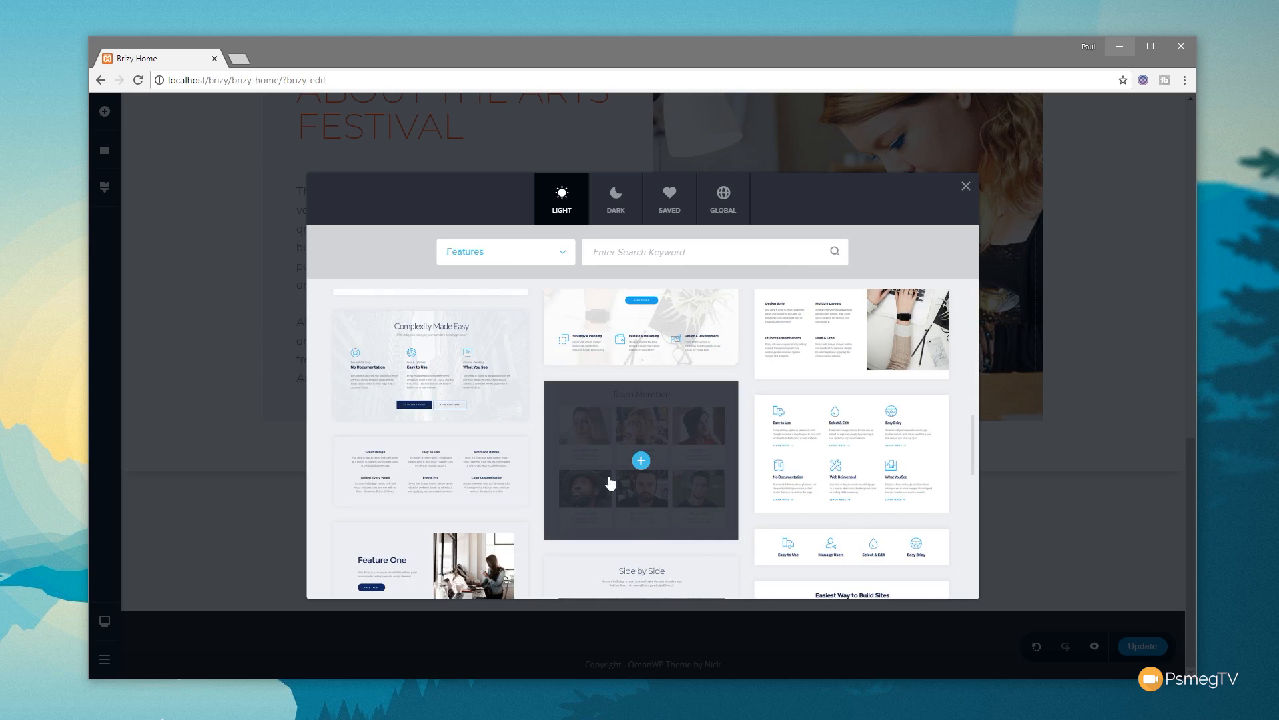
pyautogui.click(637, 469)
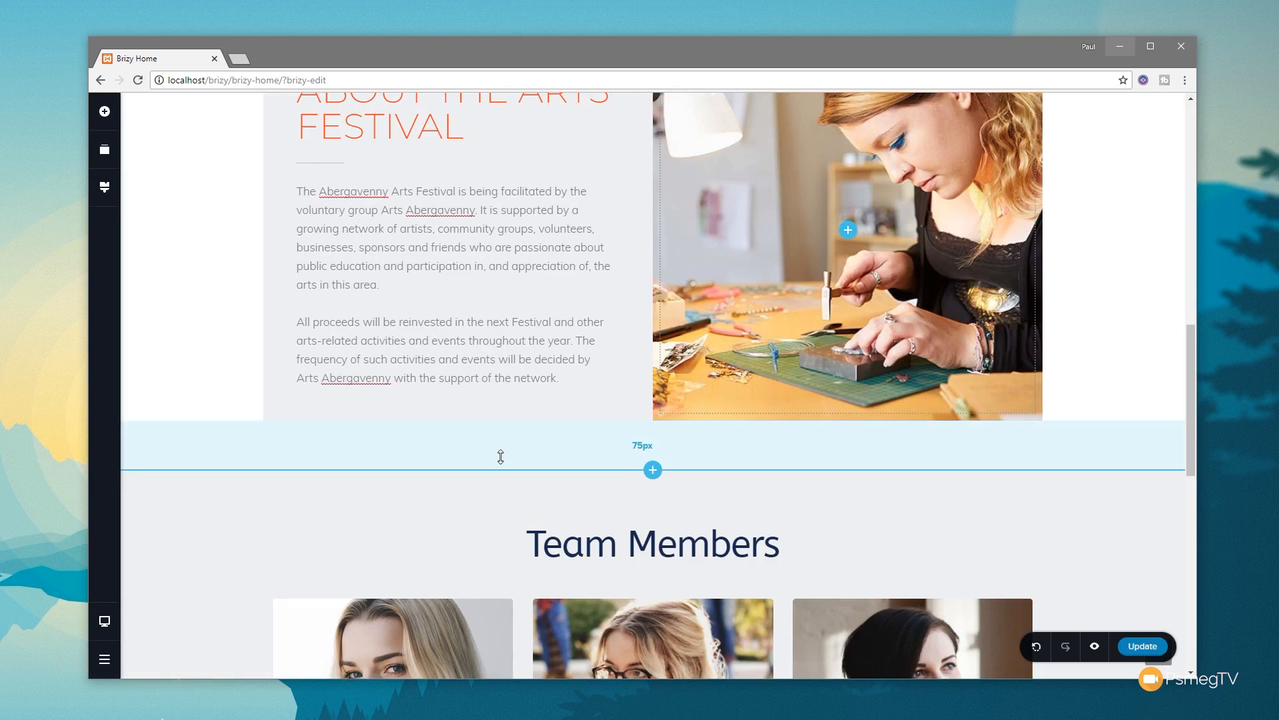
# Delete the second row of three member cards from the Team Members block
pyautogui.scroll(-5, 500, 458)
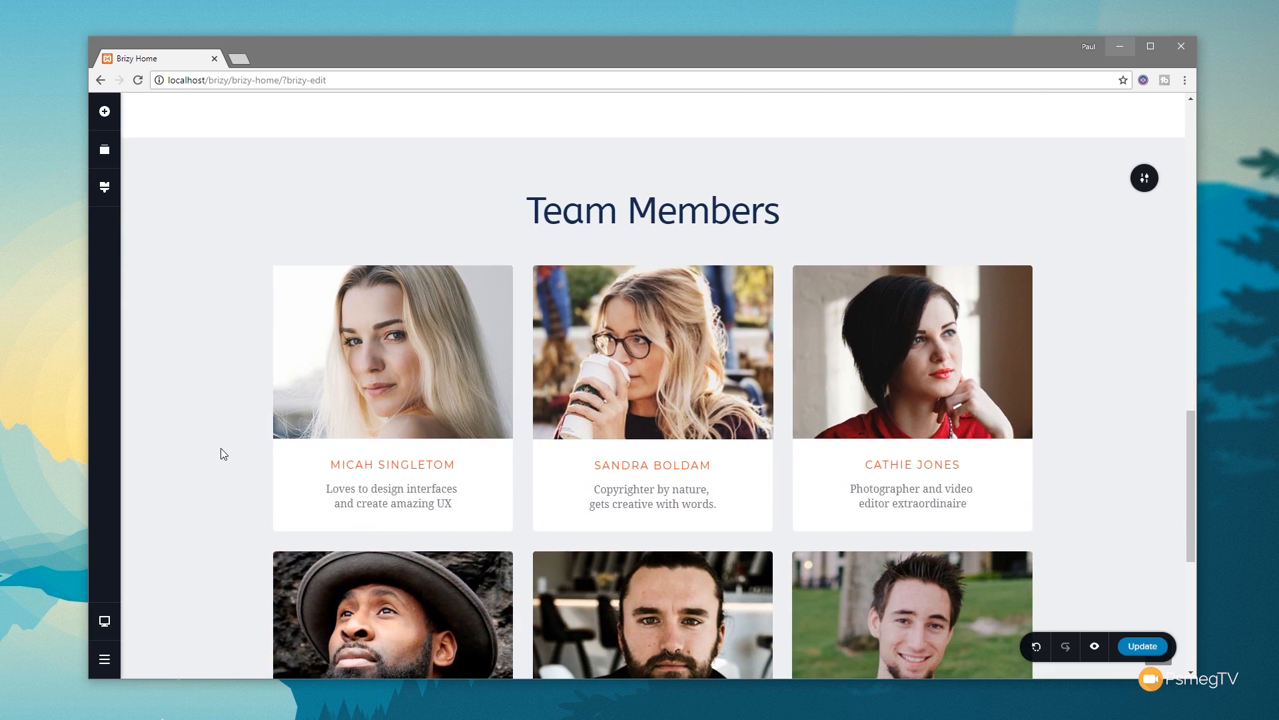
pyautogui.scroll(-3, 223, 453)
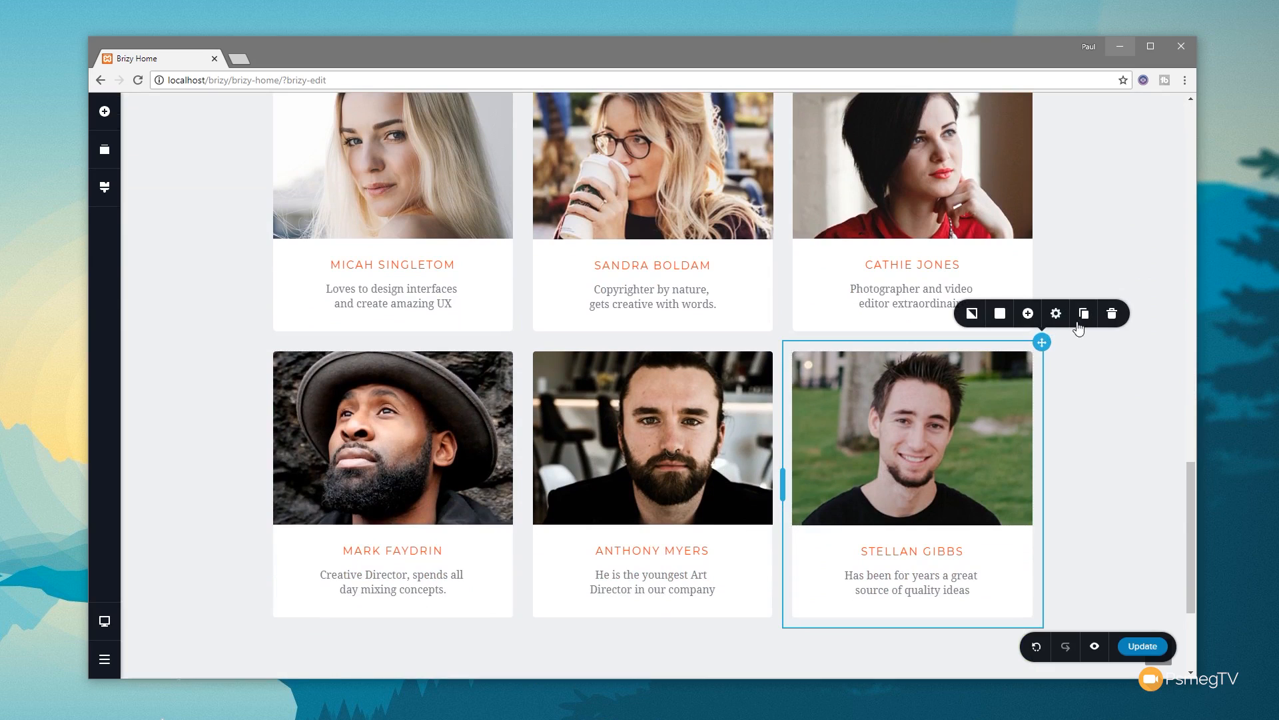
pyautogui.click(1112, 313)
pyautogui.click(1039, 347)
pyautogui.click(1107, 315)
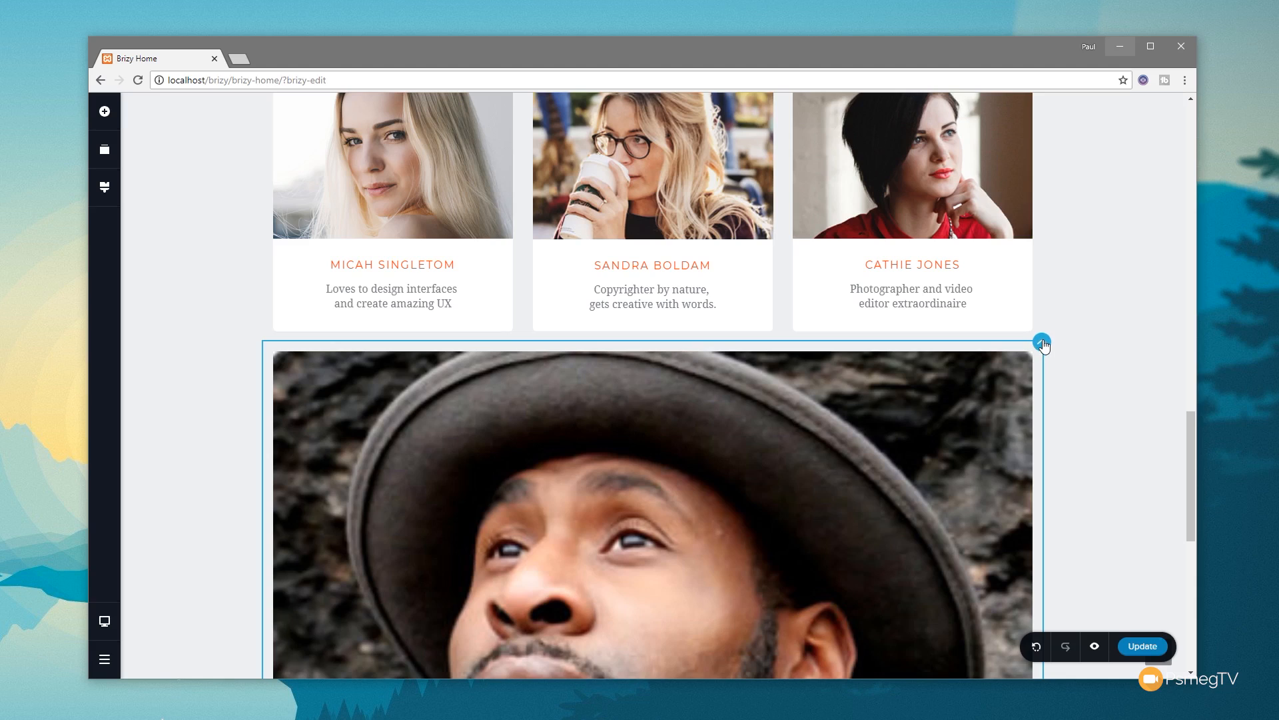
pyautogui.click(1043, 342)
pyautogui.click(1112, 315)
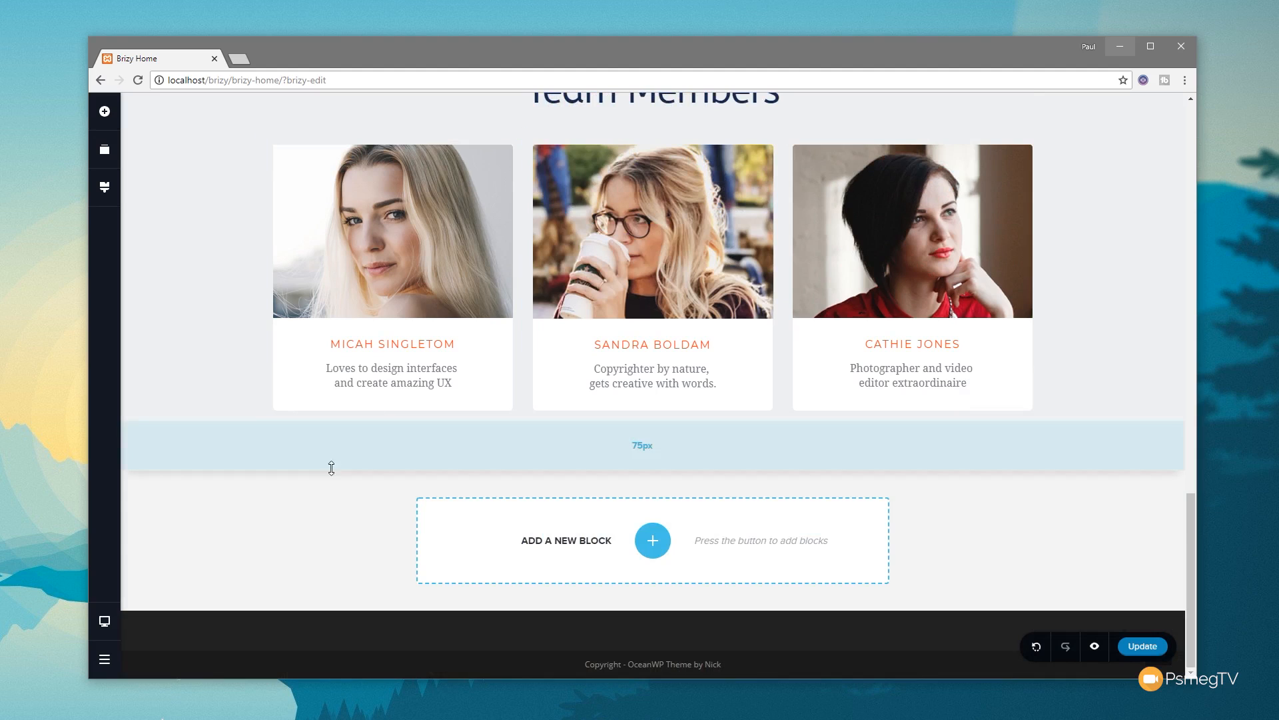
# Replace the "Team Members" heading text with "THE FESTIVAL"
pyautogui.scroll(1, 293, 480)
pyautogui.scroll(2, 293, 480)
pyautogui.click(653, 294)
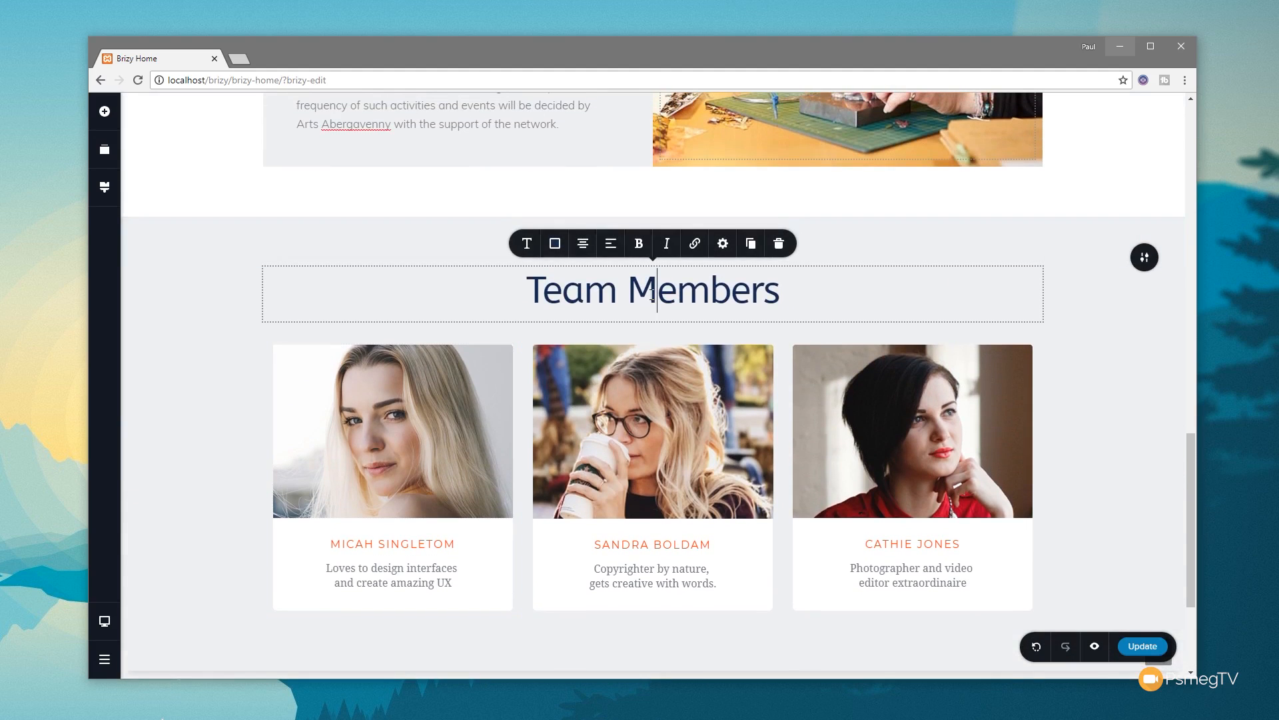
pyautogui.moveTo(783, 293); pyautogui.dragTo(533, 291)
pyautogui.write('THE F')
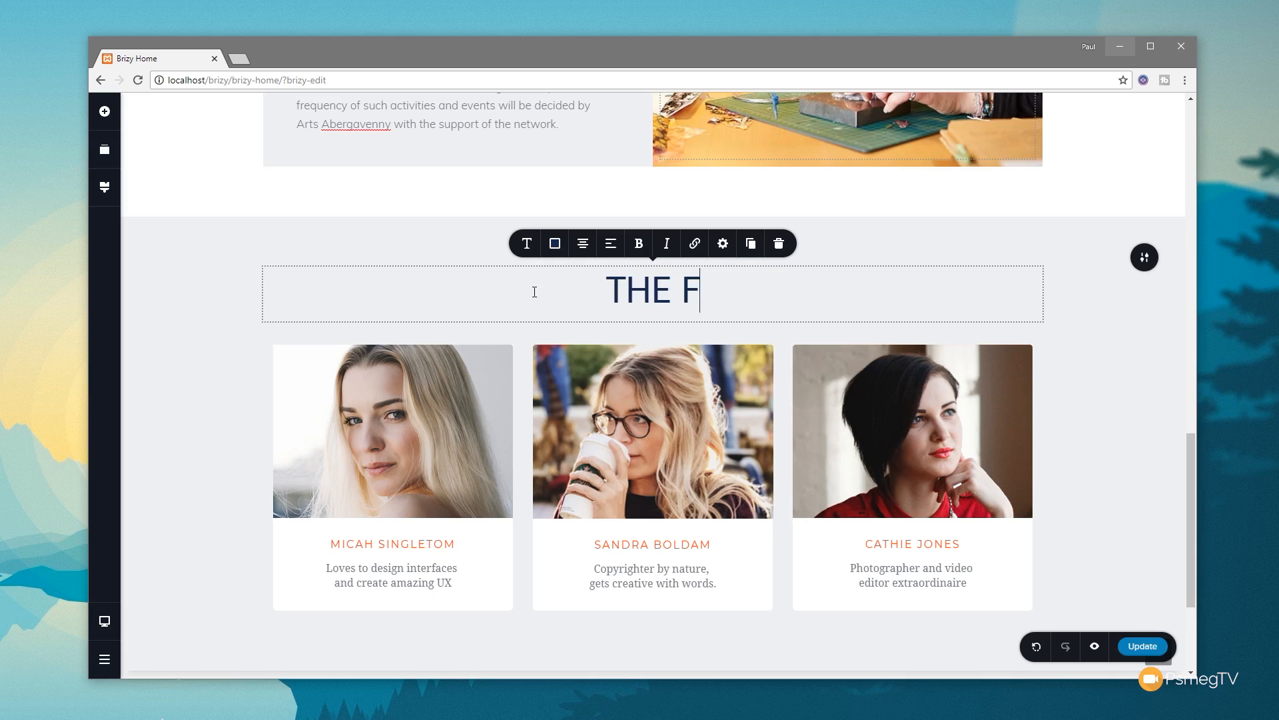
pyautogui.write('ESTIVAL')
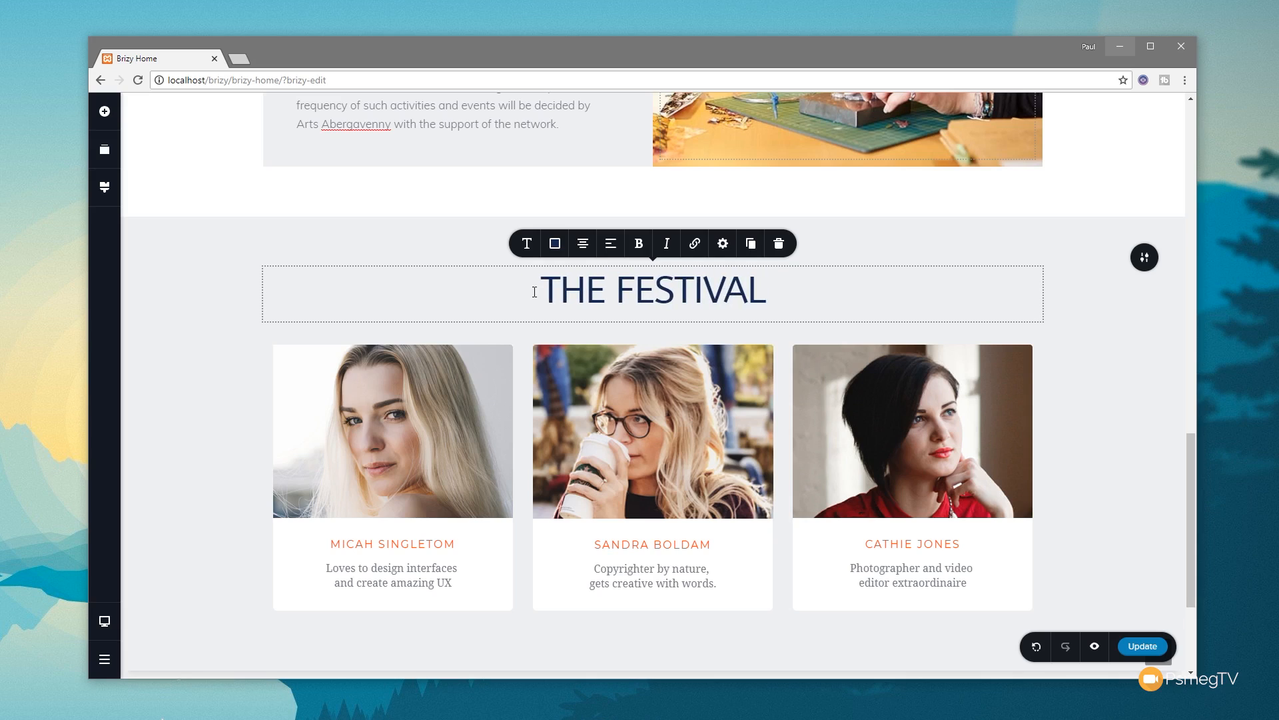
# Apply the Heading 2 typography style to the "THE FESTIVAL" heading and colour it with the orange palette swatch
pyautogui.click(530, 245)
pyautogui.click(605, 305)
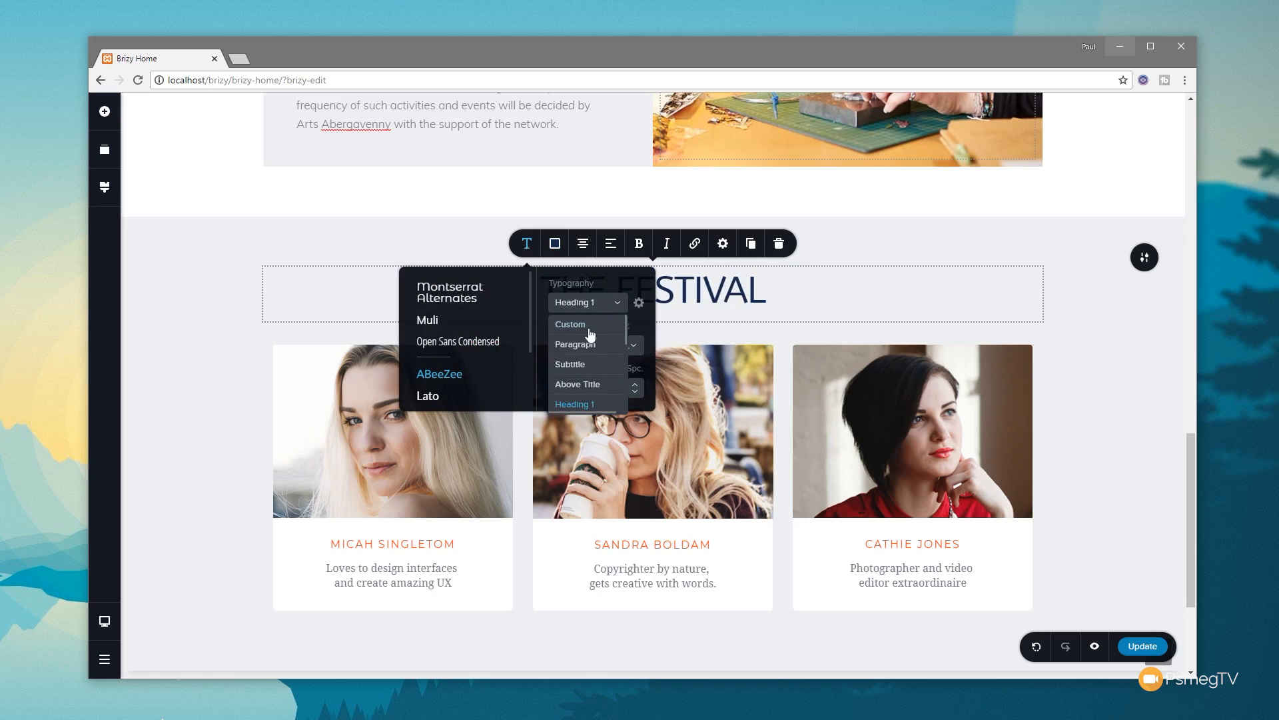
pyautogui.click(583, 372)
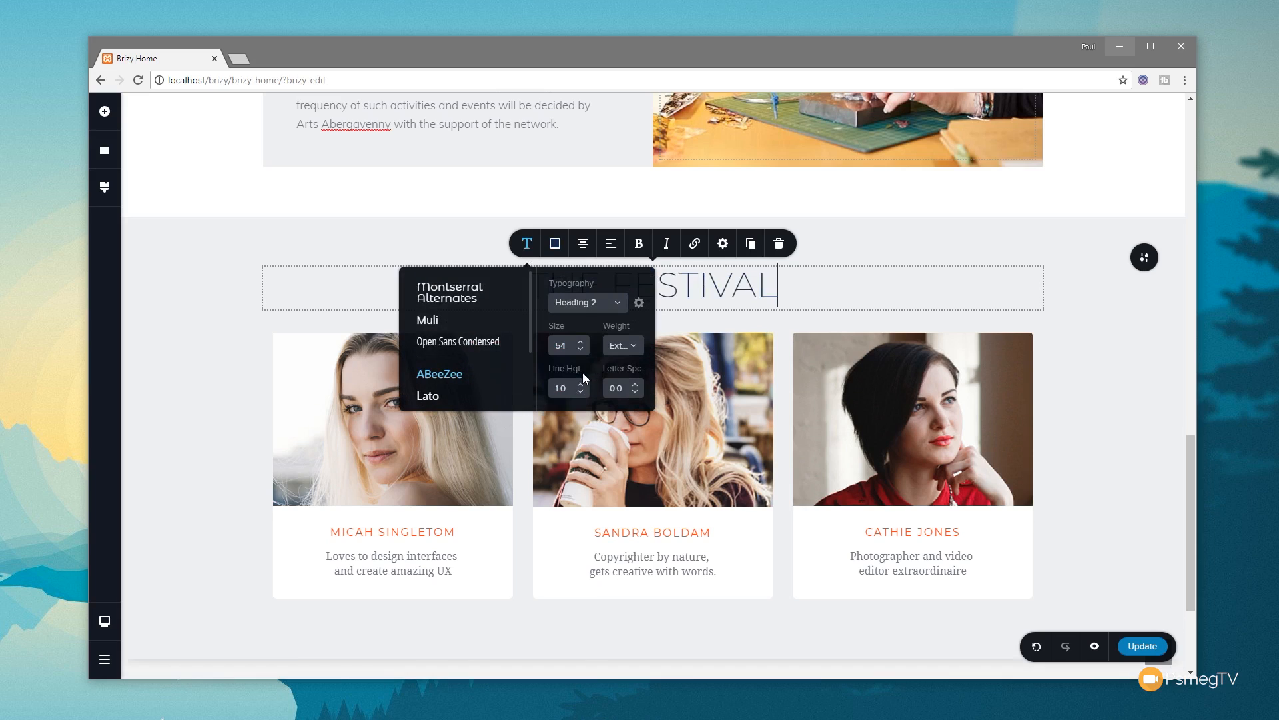
pyautogui.click(554, 243)
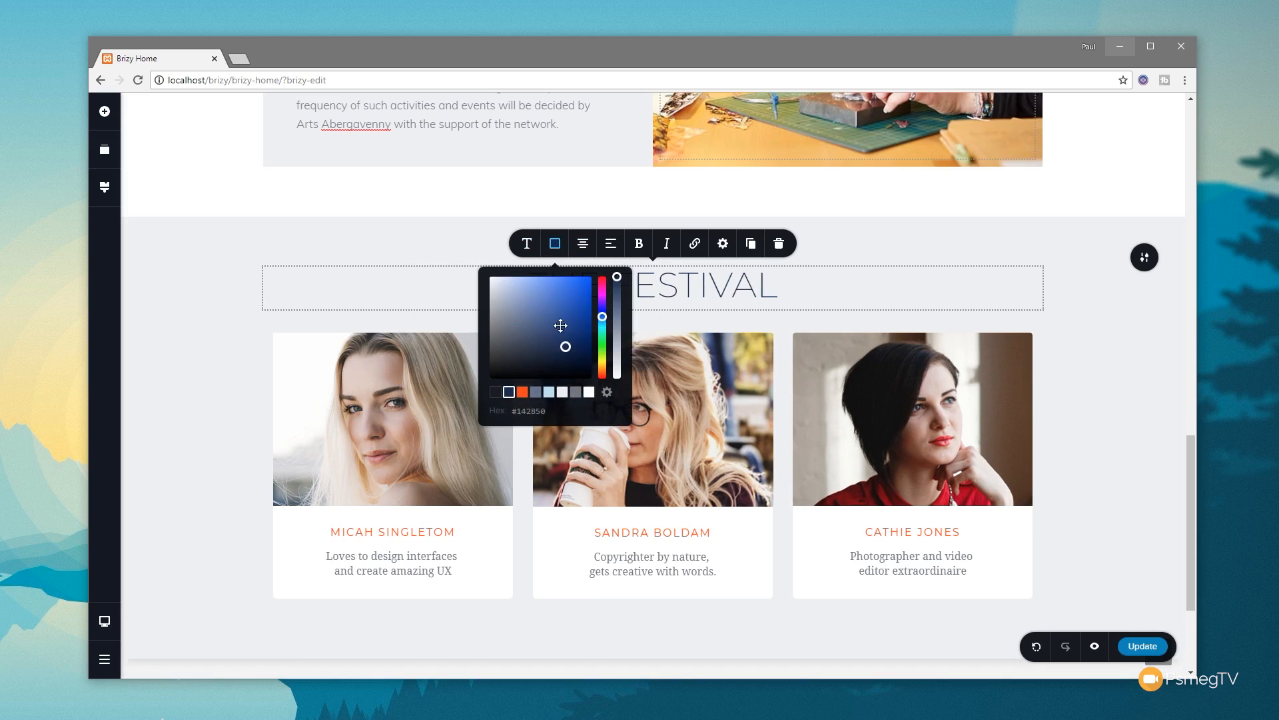
pyautogui.click(524, 393)
pyautogui.click(191, 318)
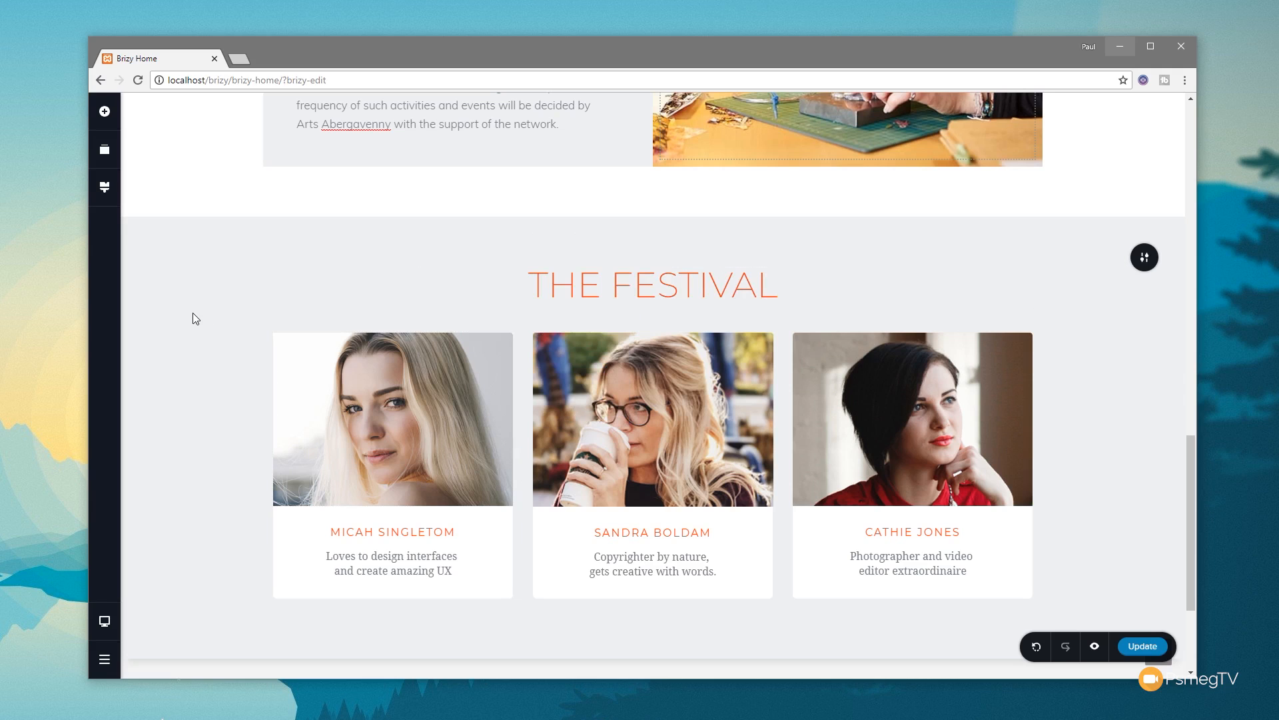
# Duplicate the divider line in the About the Arts Festival block and move the copy beneath the "THE FESTIVAL" heading
pyautogui.scroll(4, 252, 297)
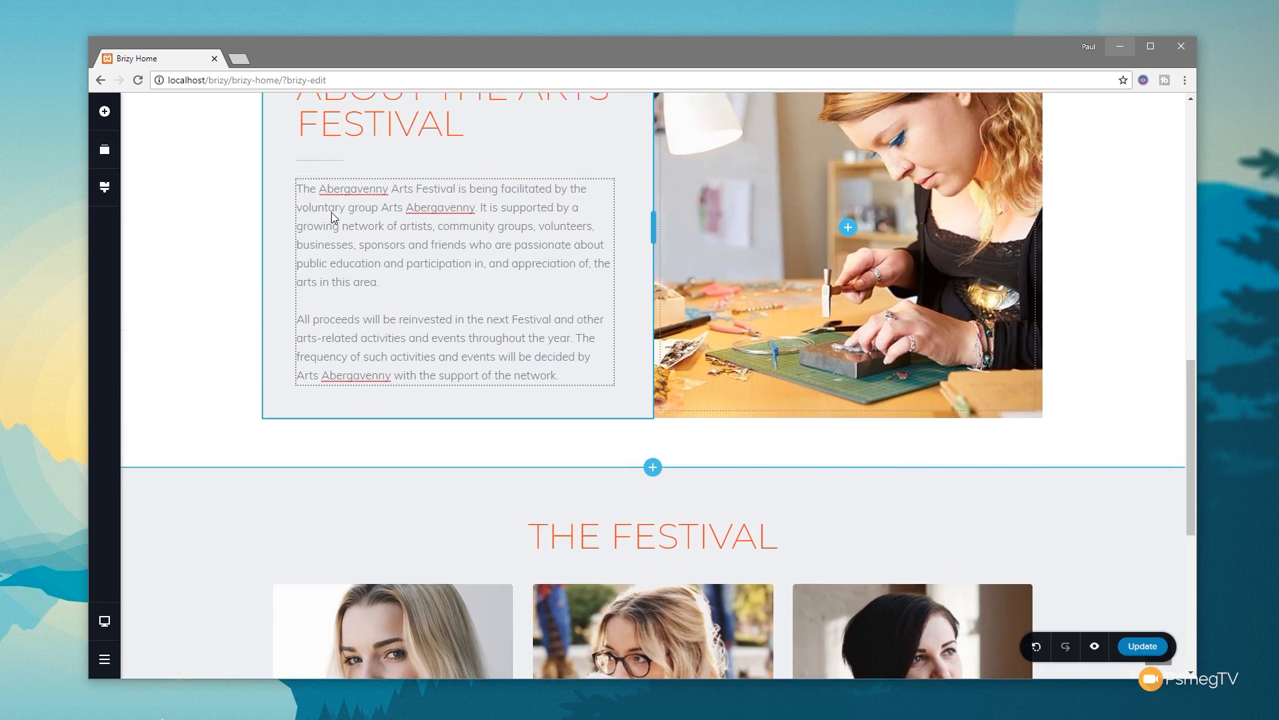
pyautogui.click(343, 176)
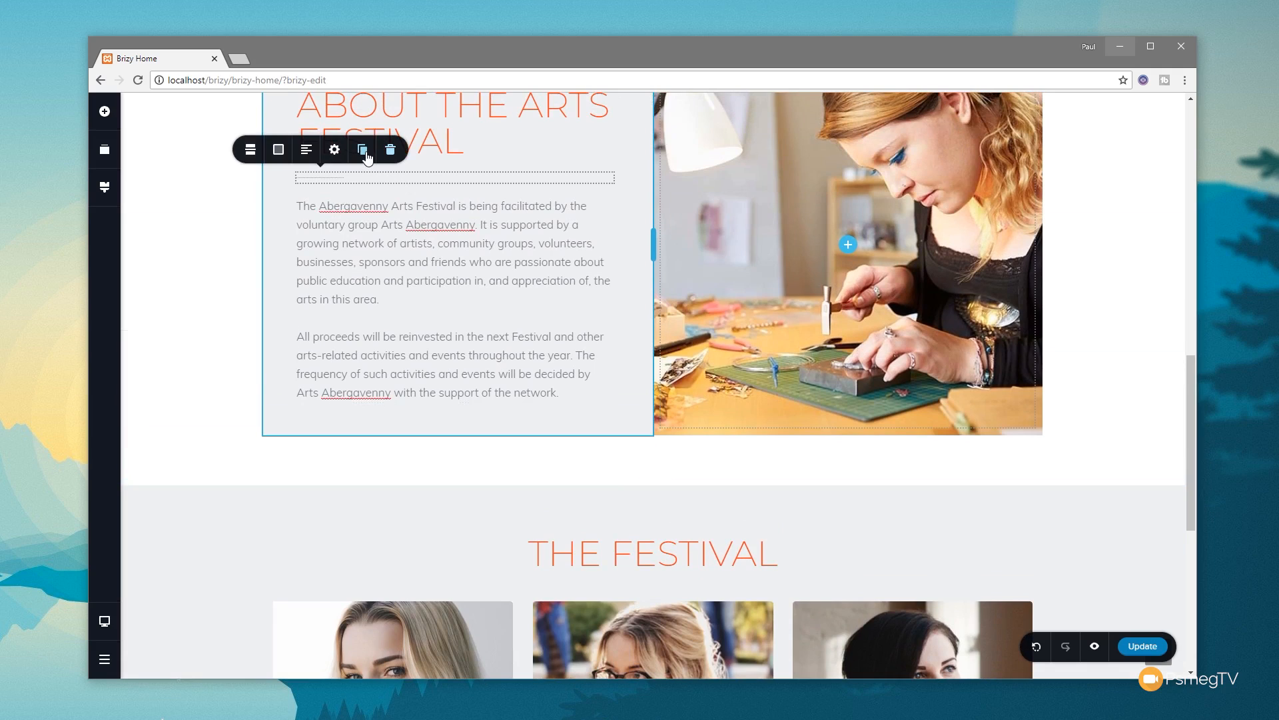
pyautogui.click(365, 153)
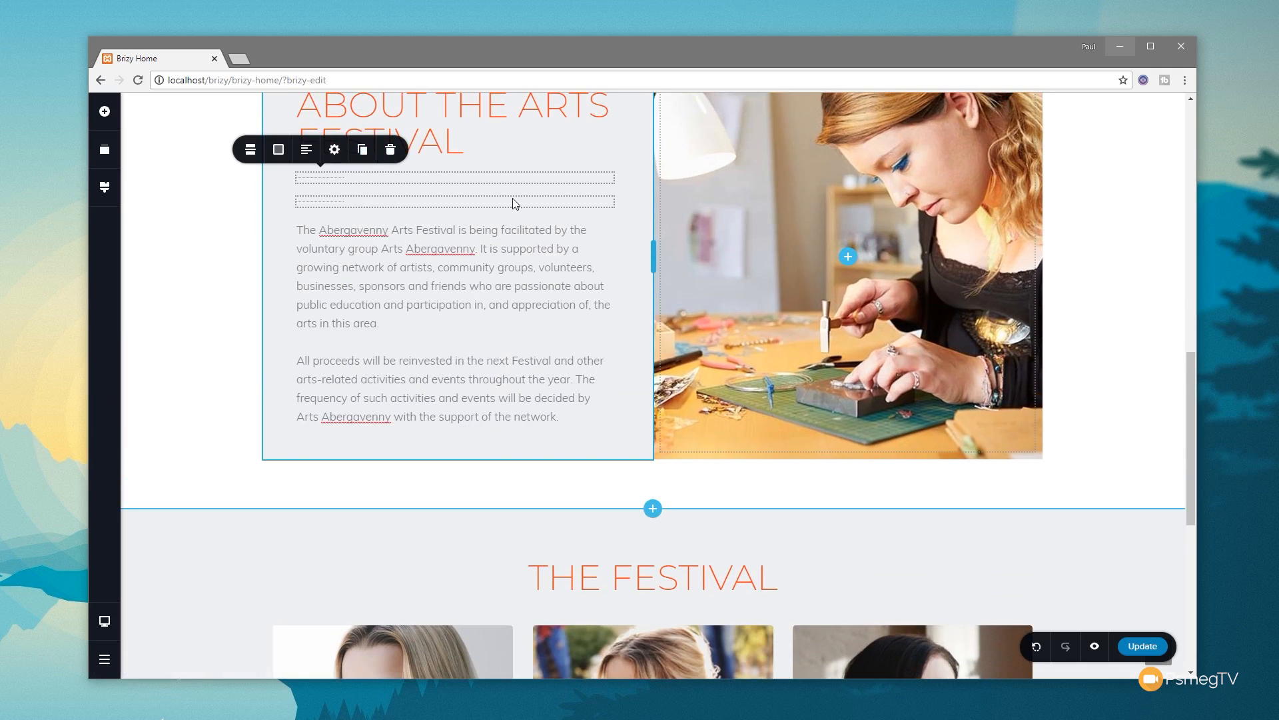
pyautogui.moveTo(350, 180); pyautogui.dragTo(592, 589)
pyautogui.scroll(-2, 352, 541)
# Centre the divider under "THE FESTIVAL", with a width of 10% and a top margin of -17 px
pyautogui.click(347, 402)
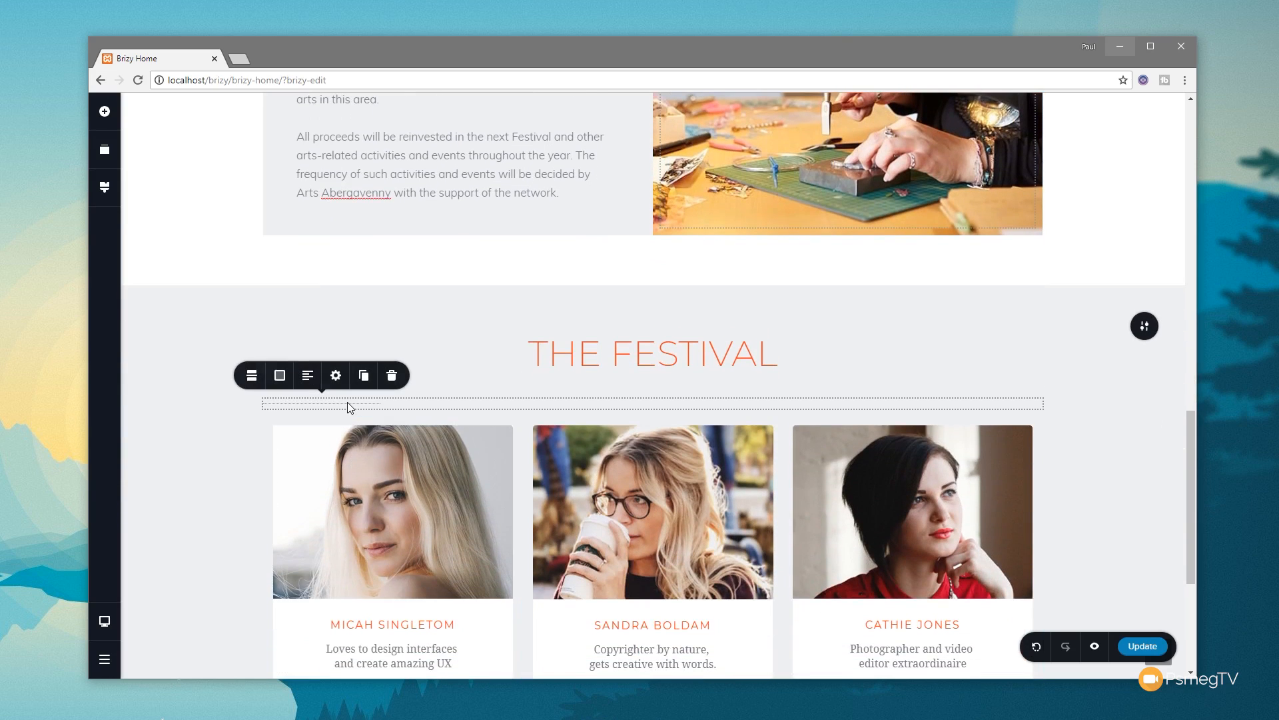
pyautogui.click(306, 385)
pyautogui.click(336, 380)
pyautogui.moveTo(318, 307); pyautogui.dragTo(316, 306)
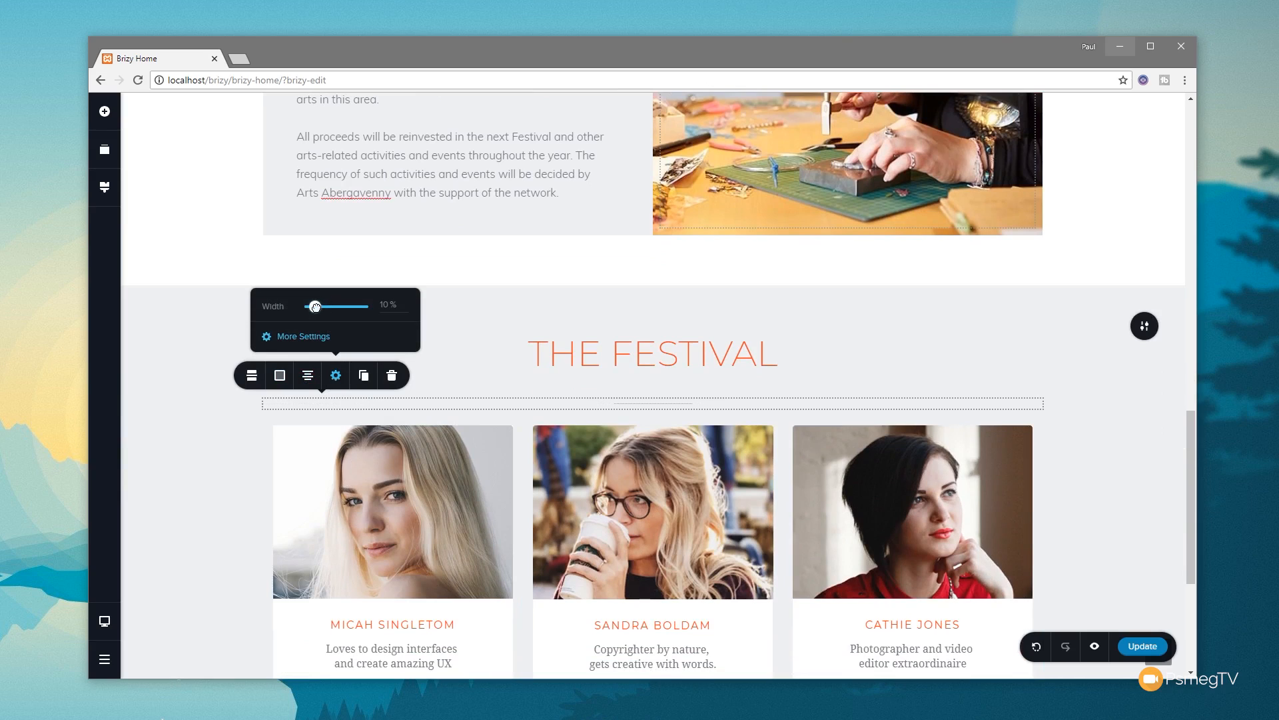
pyautogui.click(312, 338)
pyautogui.moveTo(1095, 292); pyautogui.dragTo(1086, 291)
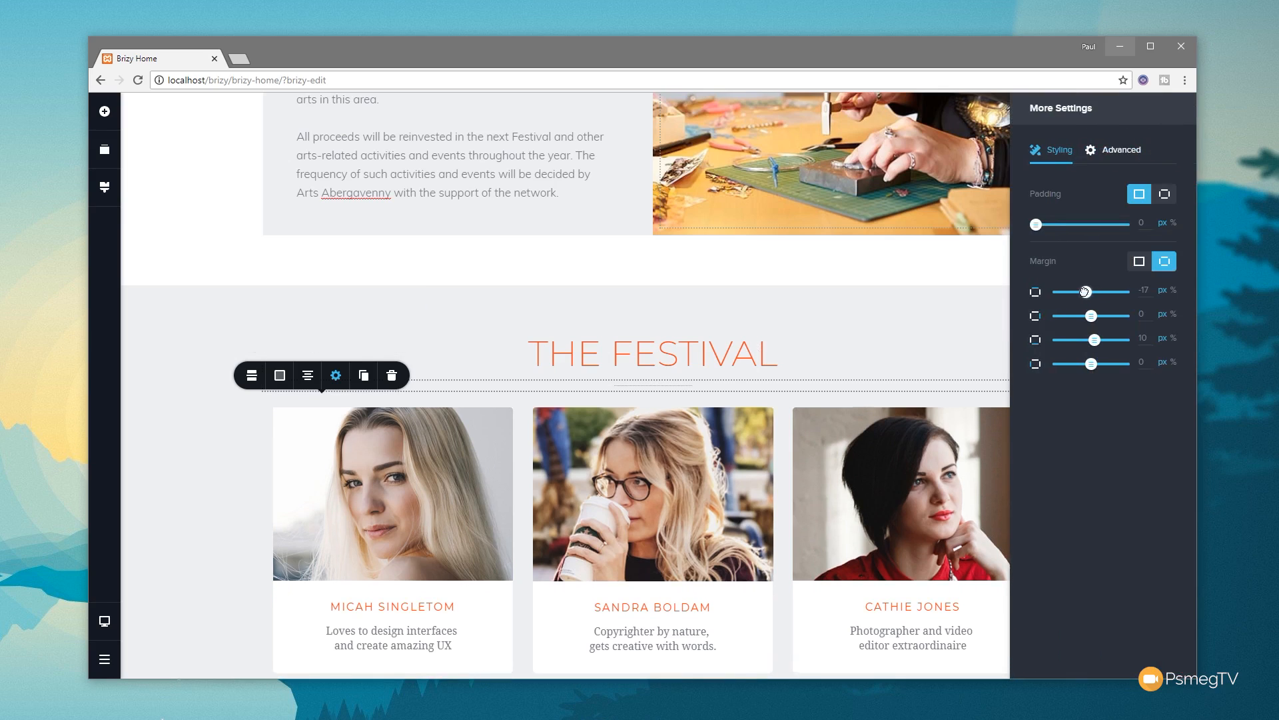
pyautogui.click(168, 398)
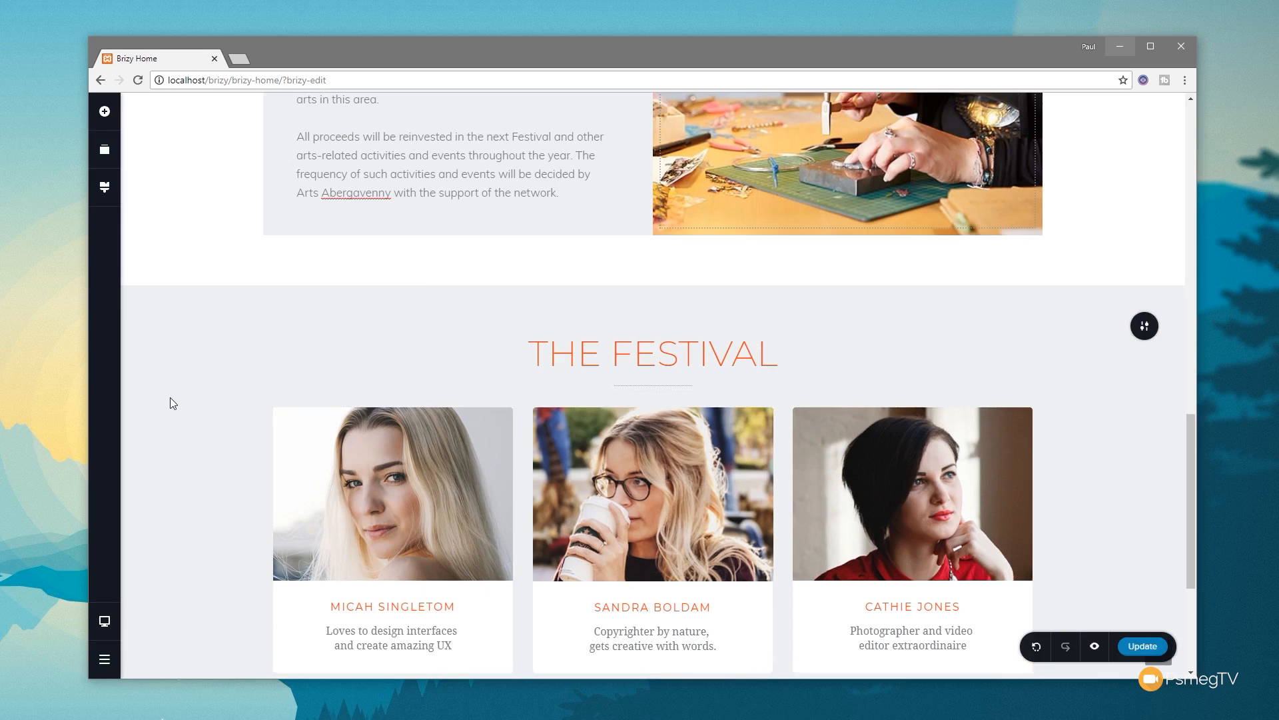
# Duplicate the Festival Survey paragraph and move the copy beneath the "THE FESTIVAL" heading
pyautogui.click(106, 119)
pyautogui.click(422, 254)
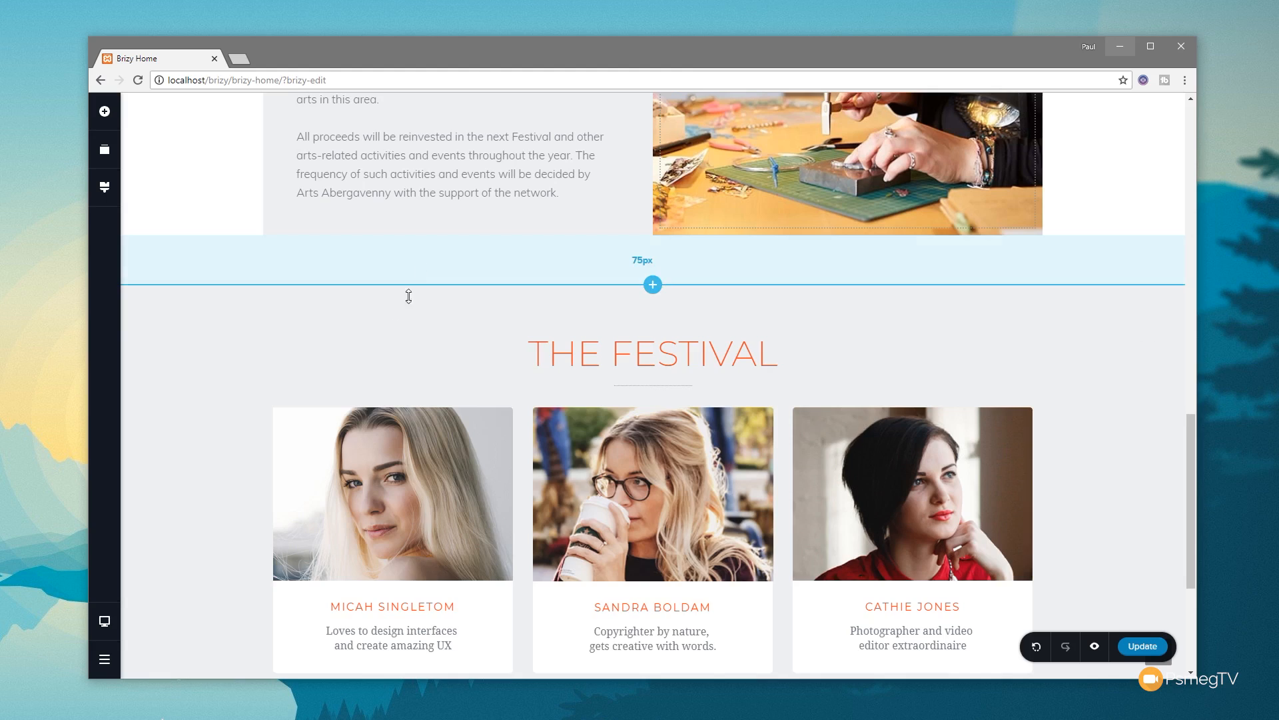
pyautogui.scroll(8, 357, 353)
pyautogui.click(664, 208)
pyautogui.click(751, 130)
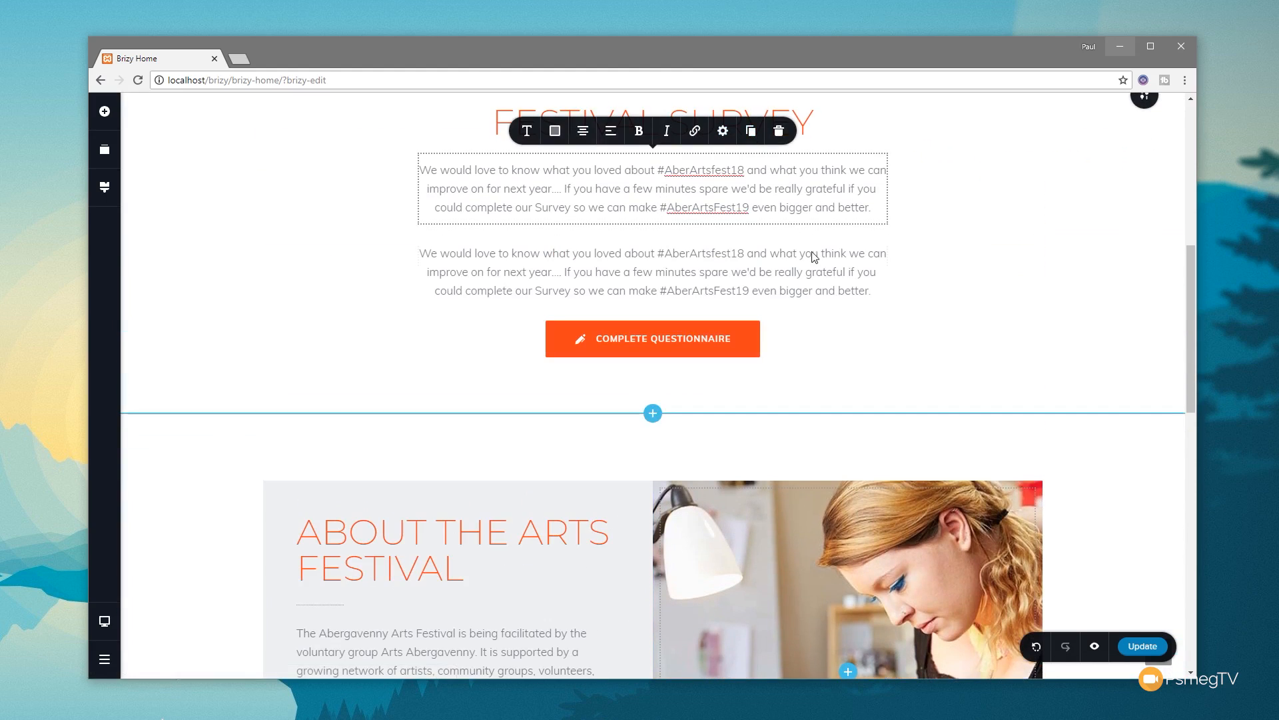
pyautogui.moveTo(830, 259); pyautogui.dragTo(645, 378)
pyautogui.click(636, 388)
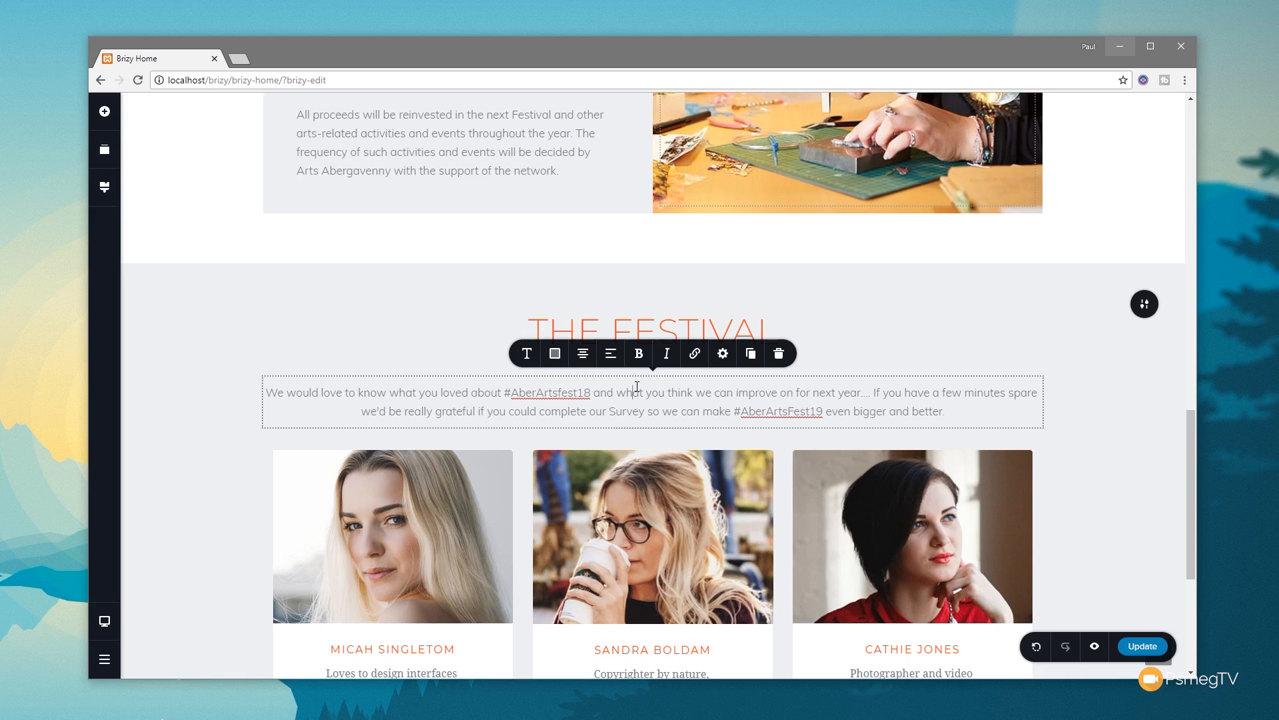
# Set the copied paragraph's left and right margins to 10% and move the divider between the "THE FESTIVAL" heading and the paragraph
pyautogui.click(723, 353)
pyautogui.click(715, 313)
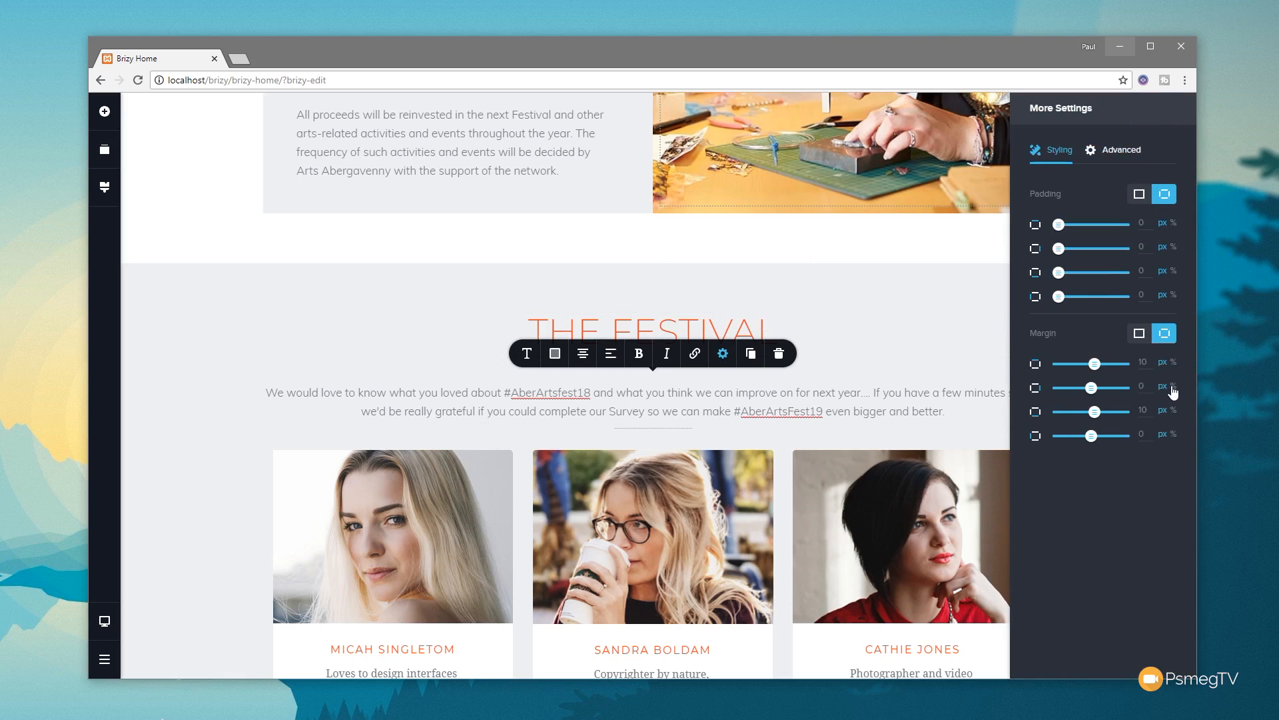
pyautogui.click(1174, 433)
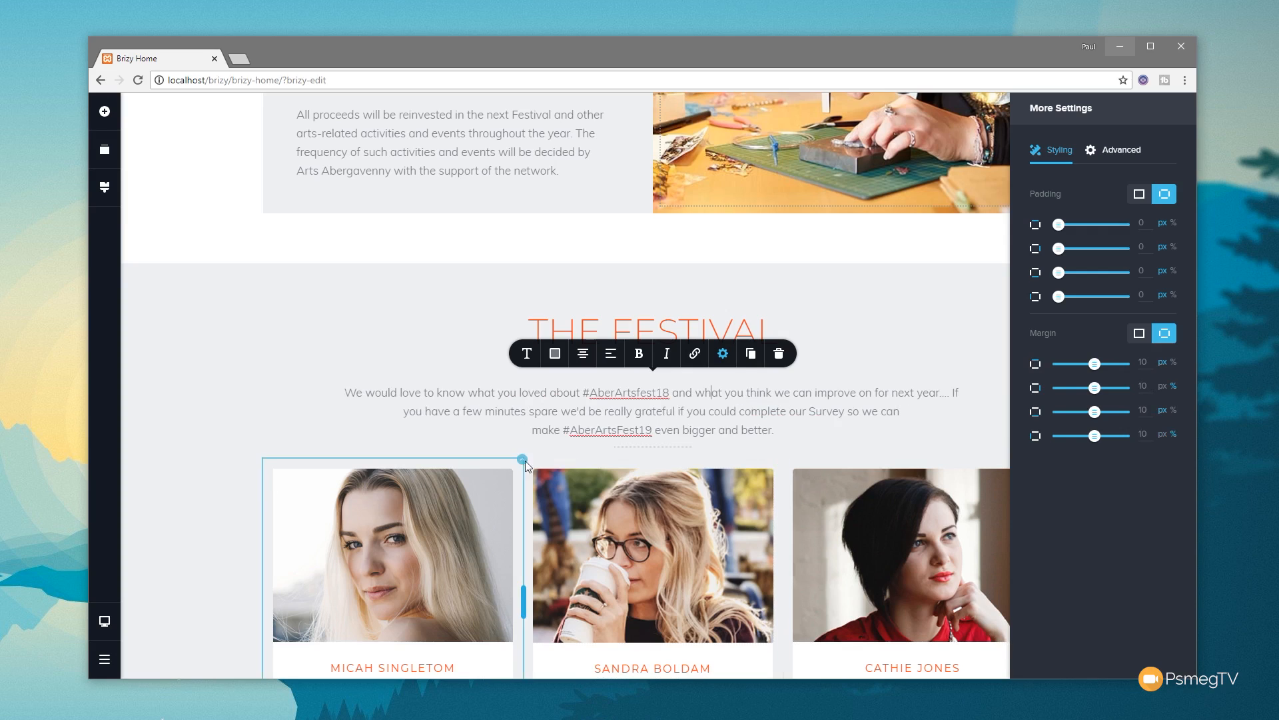
pyautogui.click(654, 446)
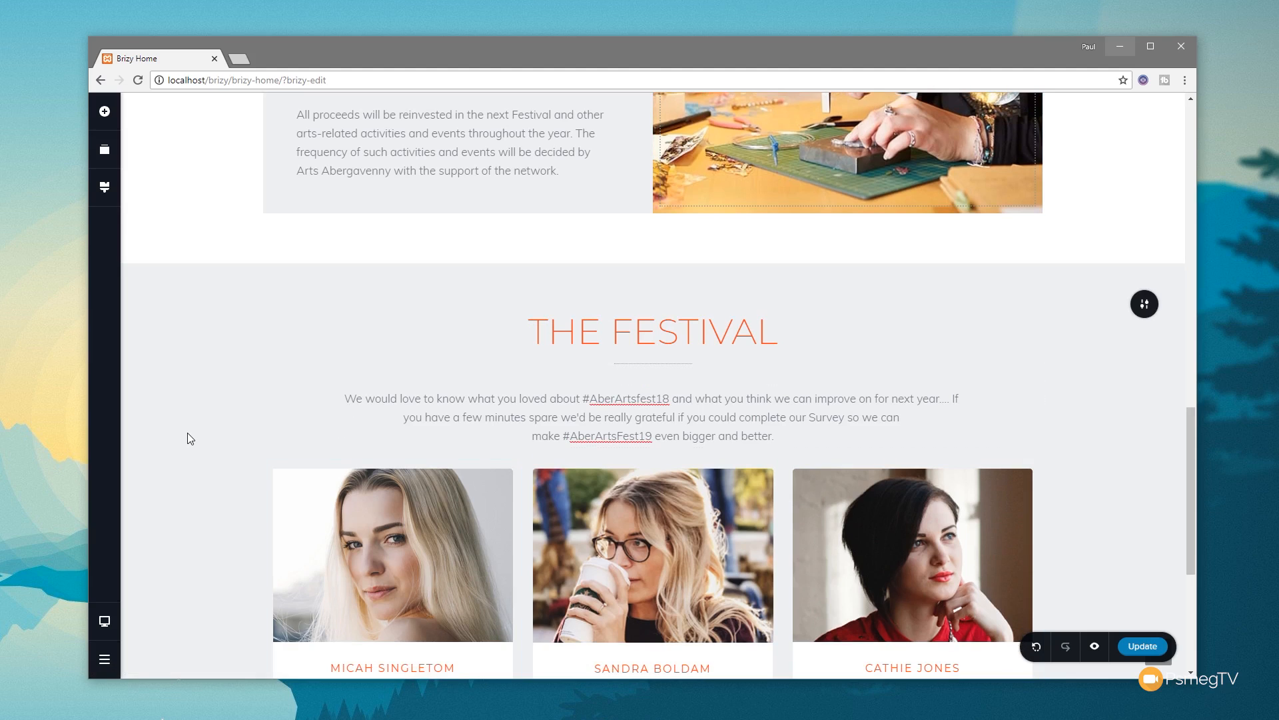
# Replace the first card's photo in the "THE FESTIVAL" block with sculpture.jpg from the media library
pyautogui.scroll(-3, 208, 459)
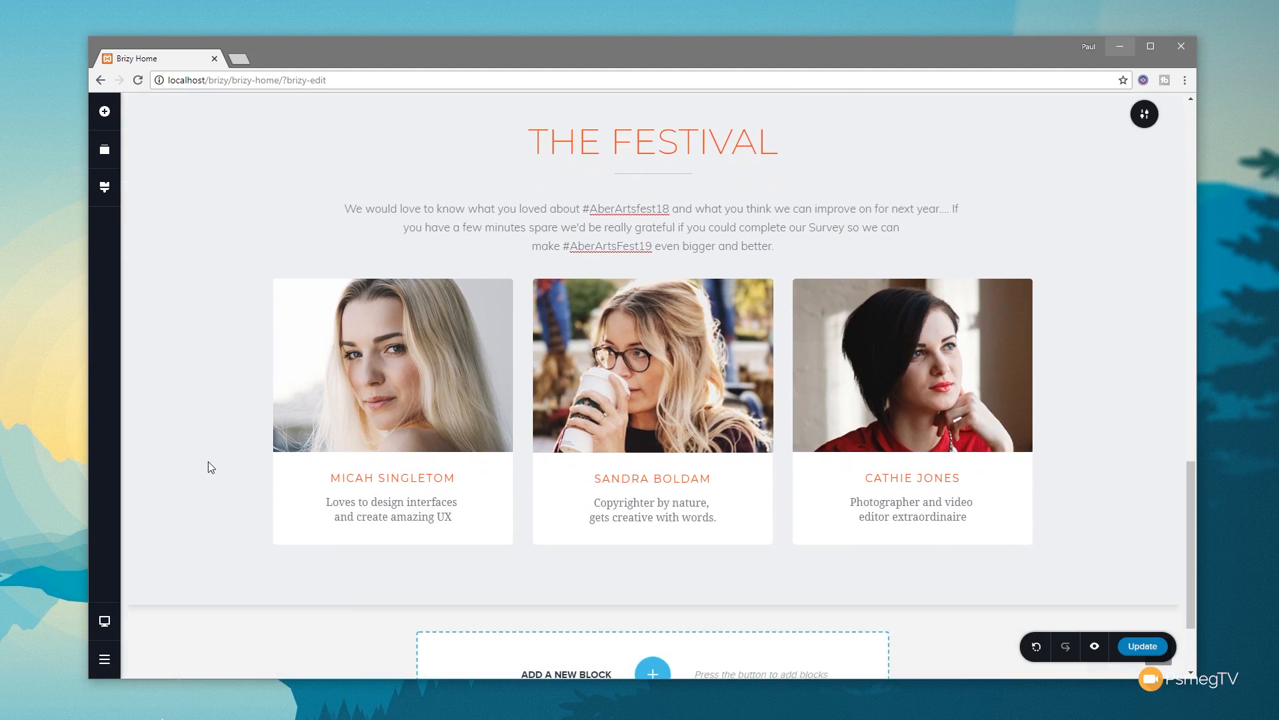
pyautogui.click(368, 357)
pyautogui.click(324, 248)
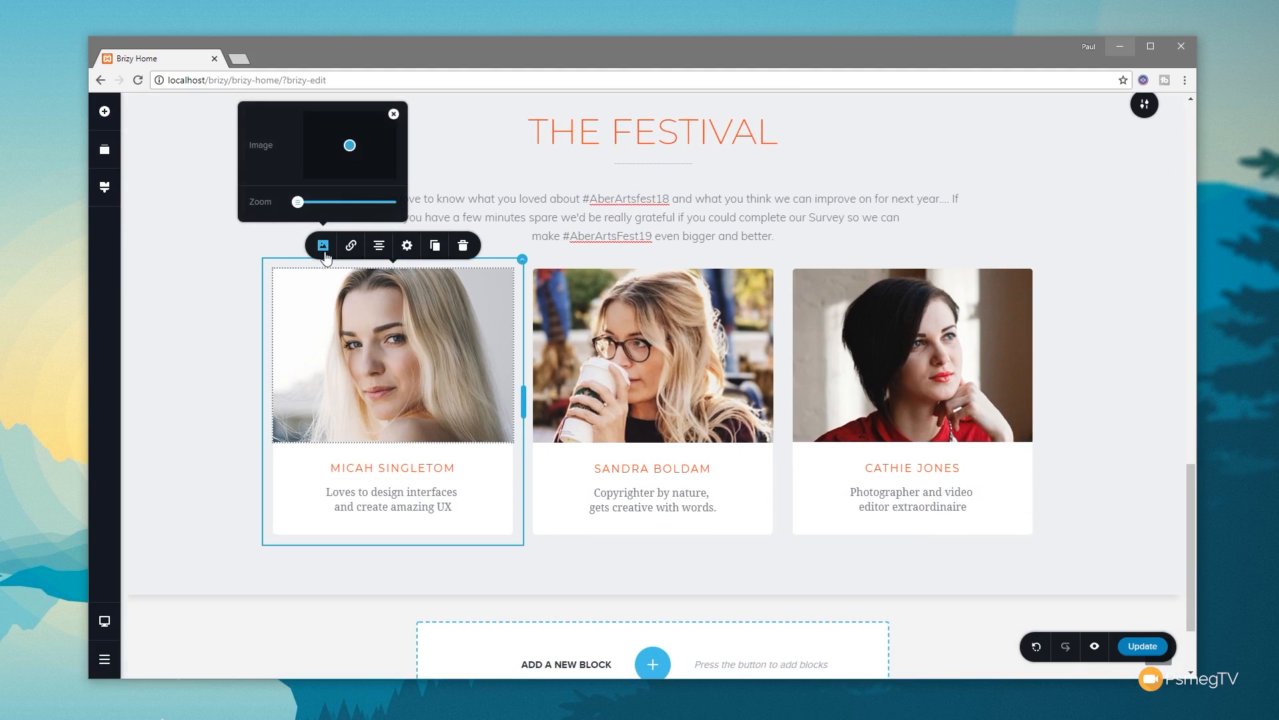
pyautogui.click(393, 116)
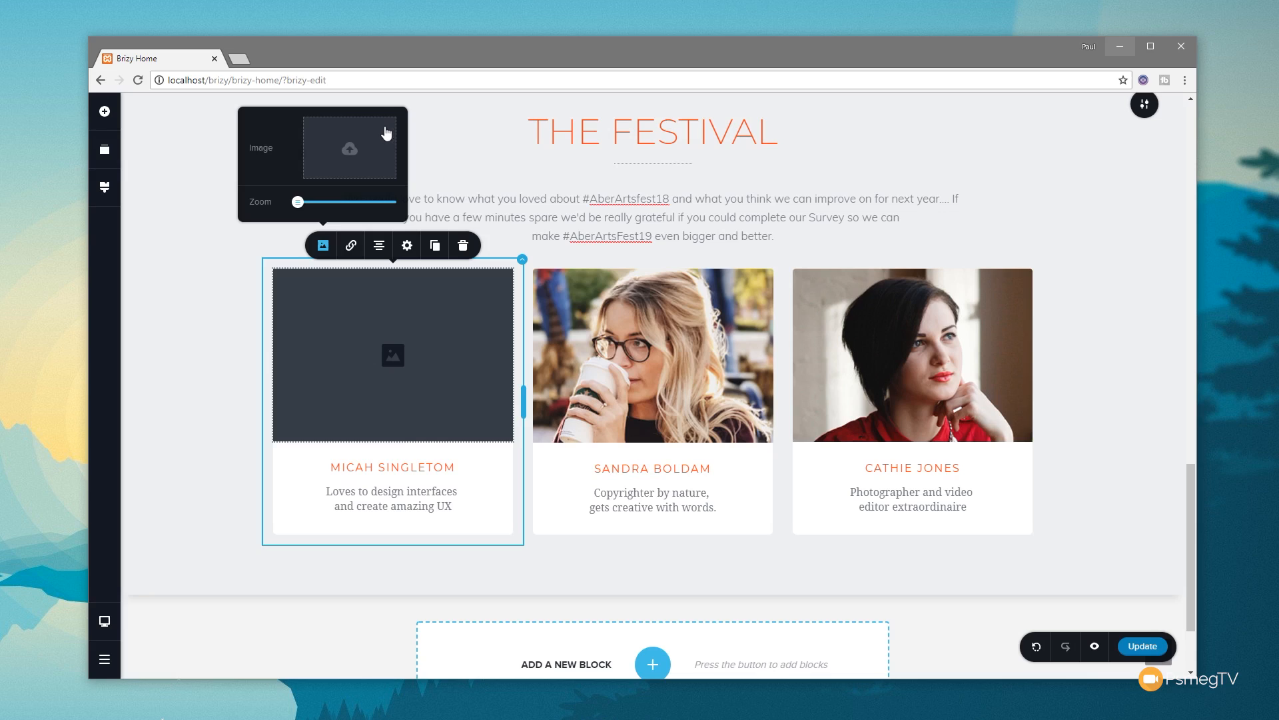
pyautogui.click(333, 147)
pyautogui.click(453, 258)
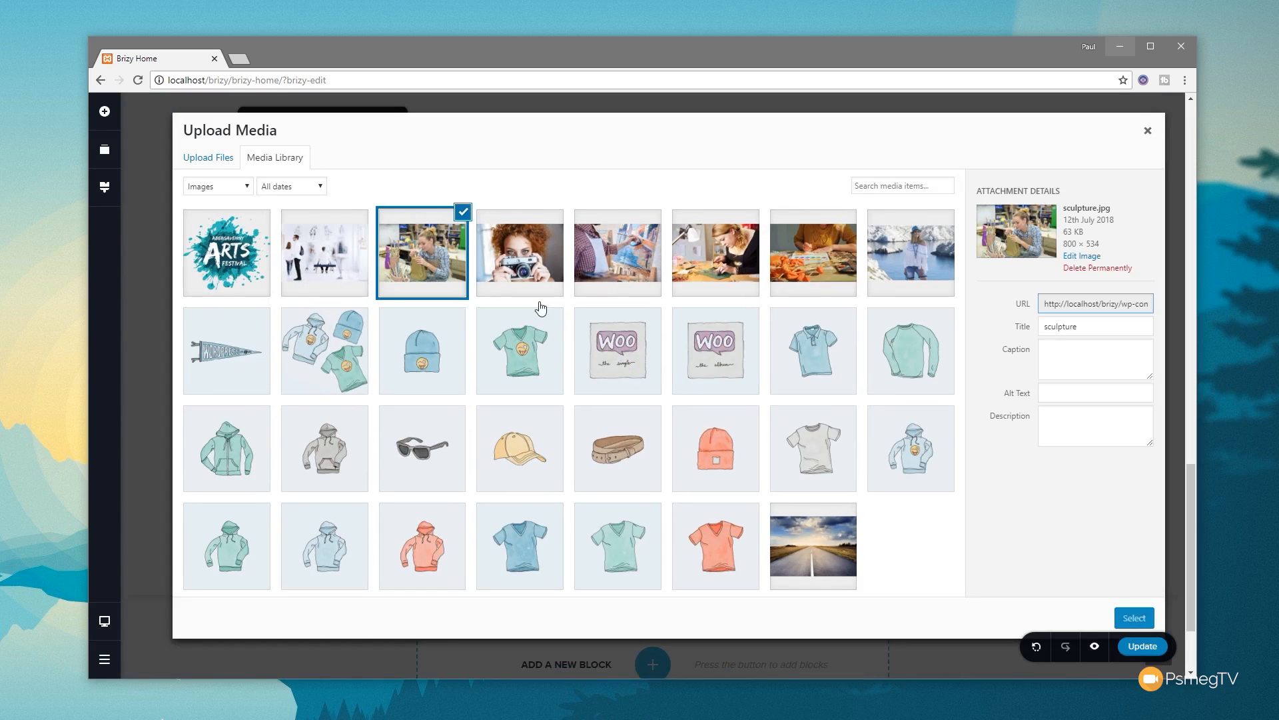
pyautogui.click(1134, 617)
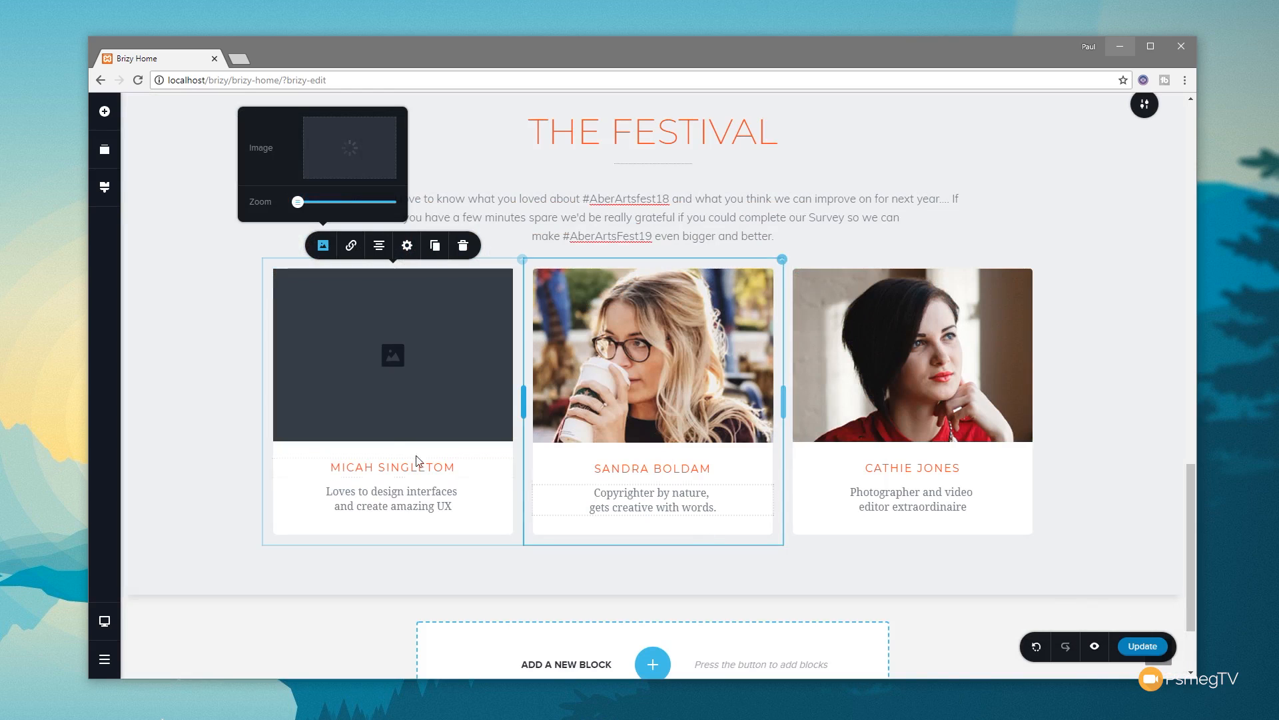
# Replace the second card's photo with the easel-painting picture and the third card's photo with the vintage-camera picture
pyautogui.click(755, 298)
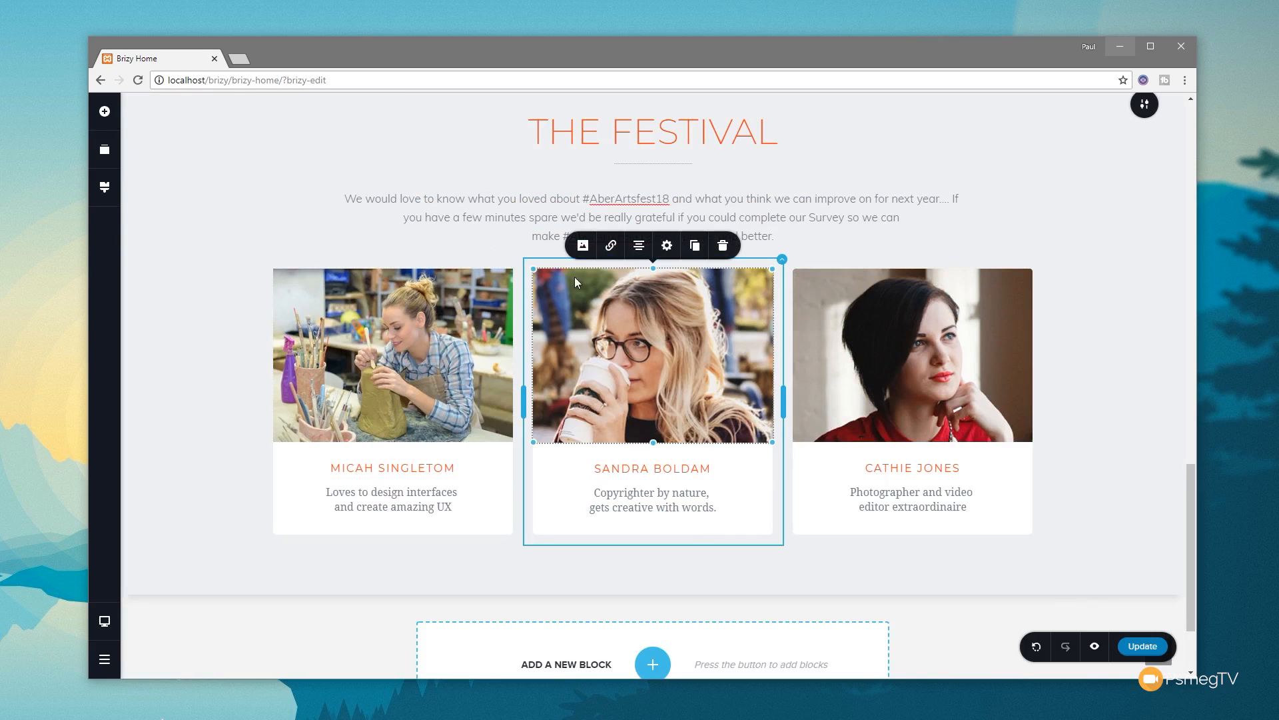
pyautogui.click(583, 246)
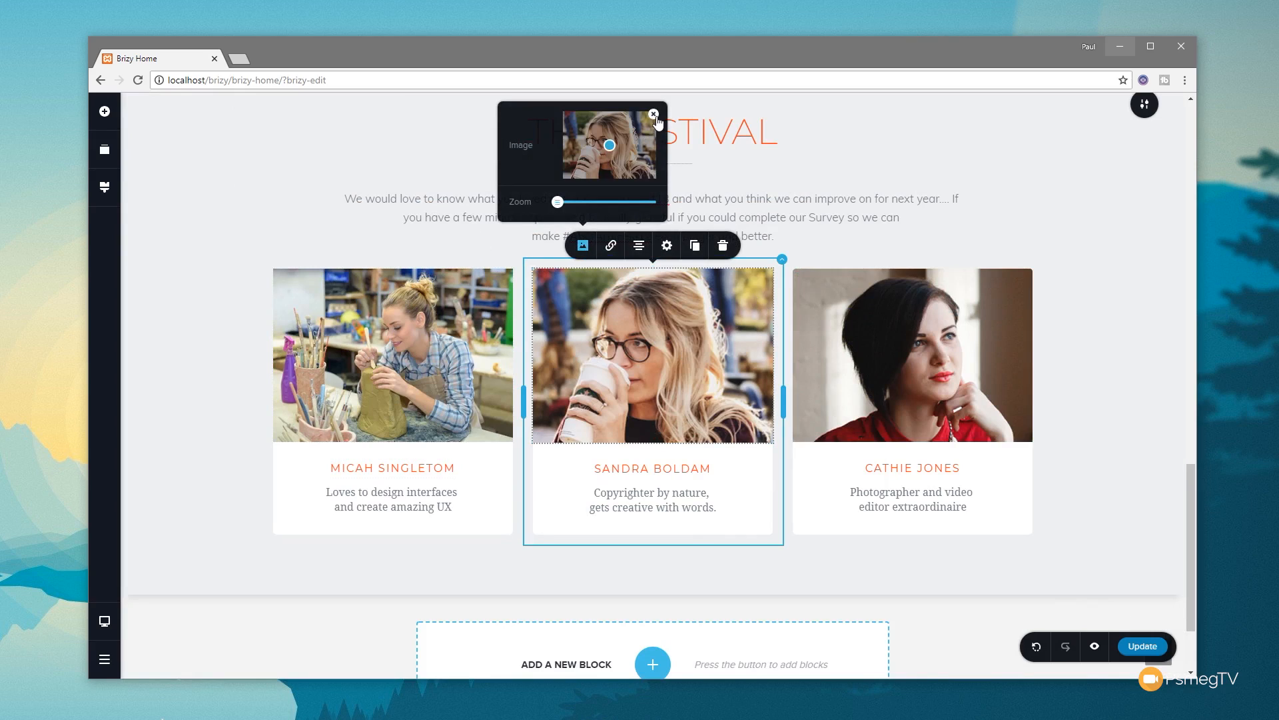
pyautogui.click(610, 148)
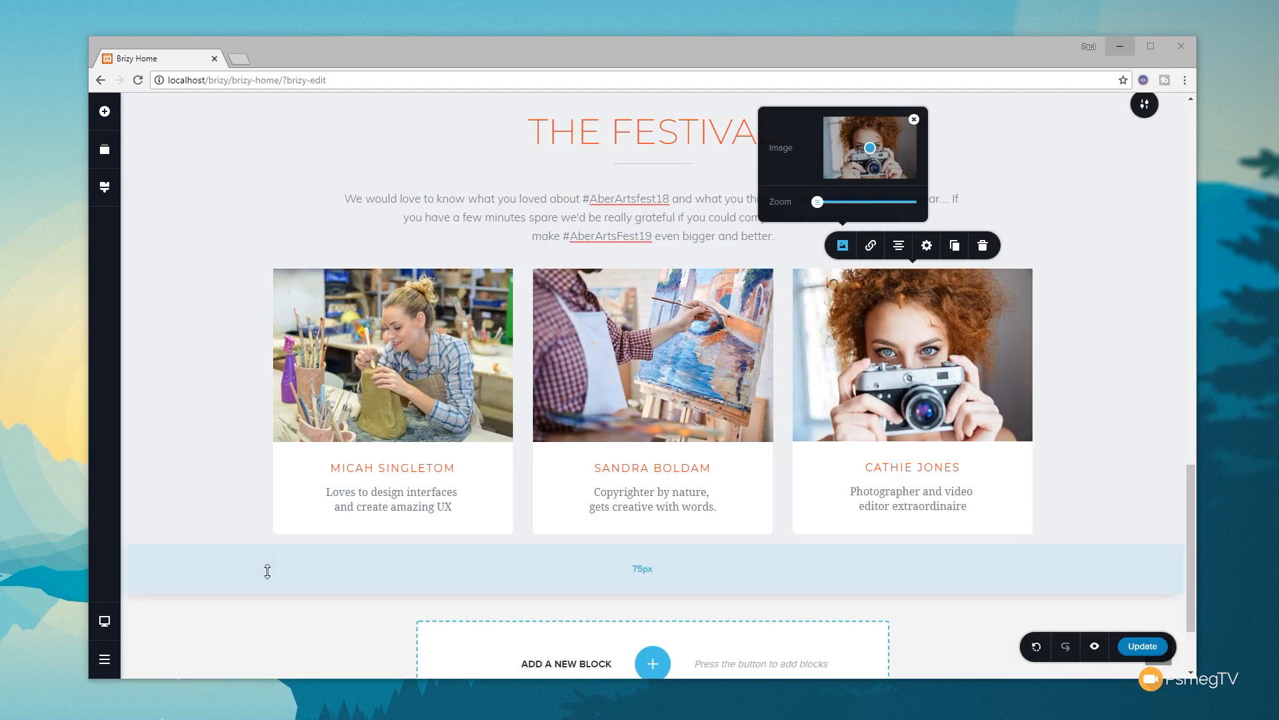
# Retitle the three cards "The Festival", "Get Involved" and "What to Expect"
pyautogui.click(418, 469)
pyautogui.moveTo(460, 467); pyautogui.dragTo(335, 465)
pyautogui.write('The')
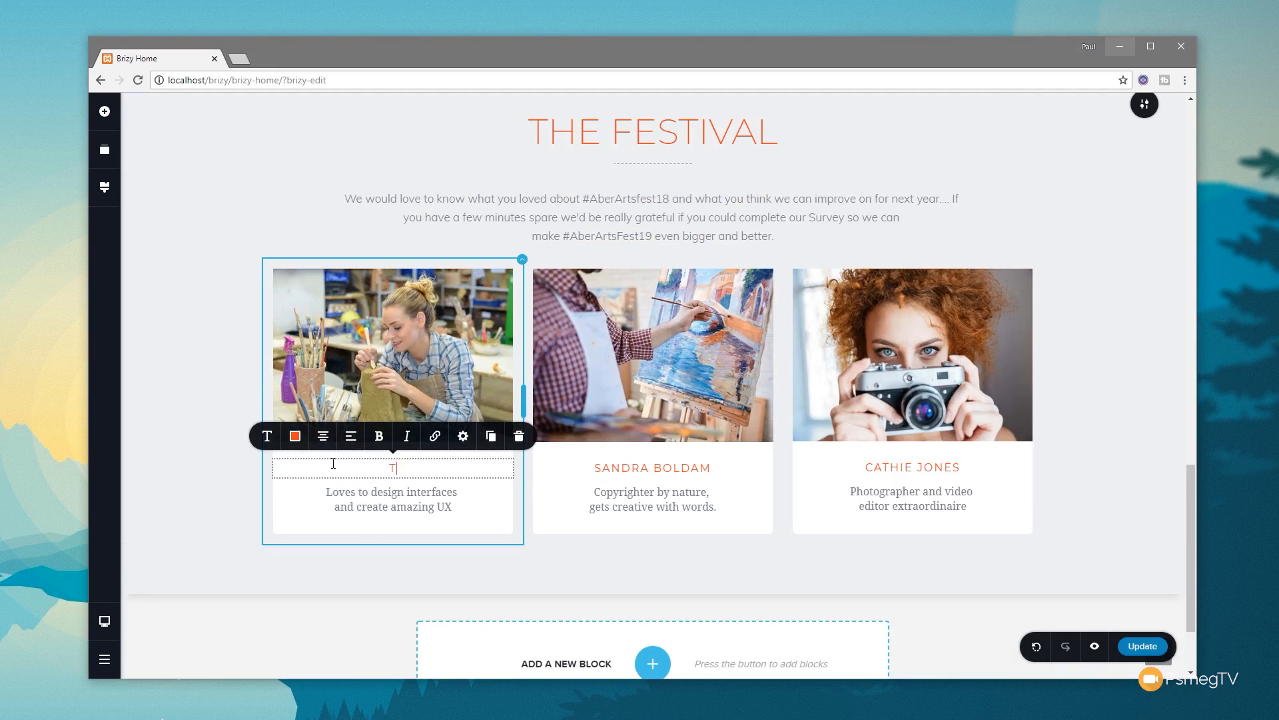
pyautogui.press('BackSpace')
pyautogui.press('BackSpace')
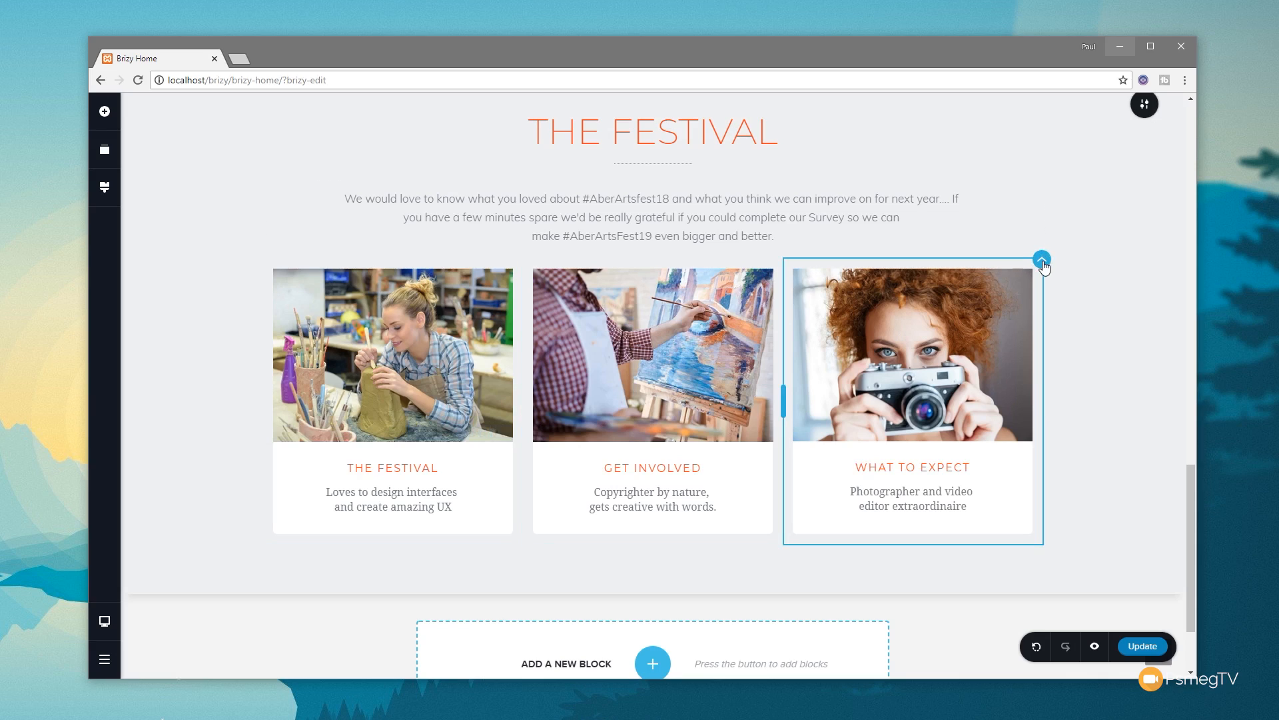
# Set the gap below the paragraph under the "THE FESTIVAL" heading to 30 px
pyautogui.click(784, 244)
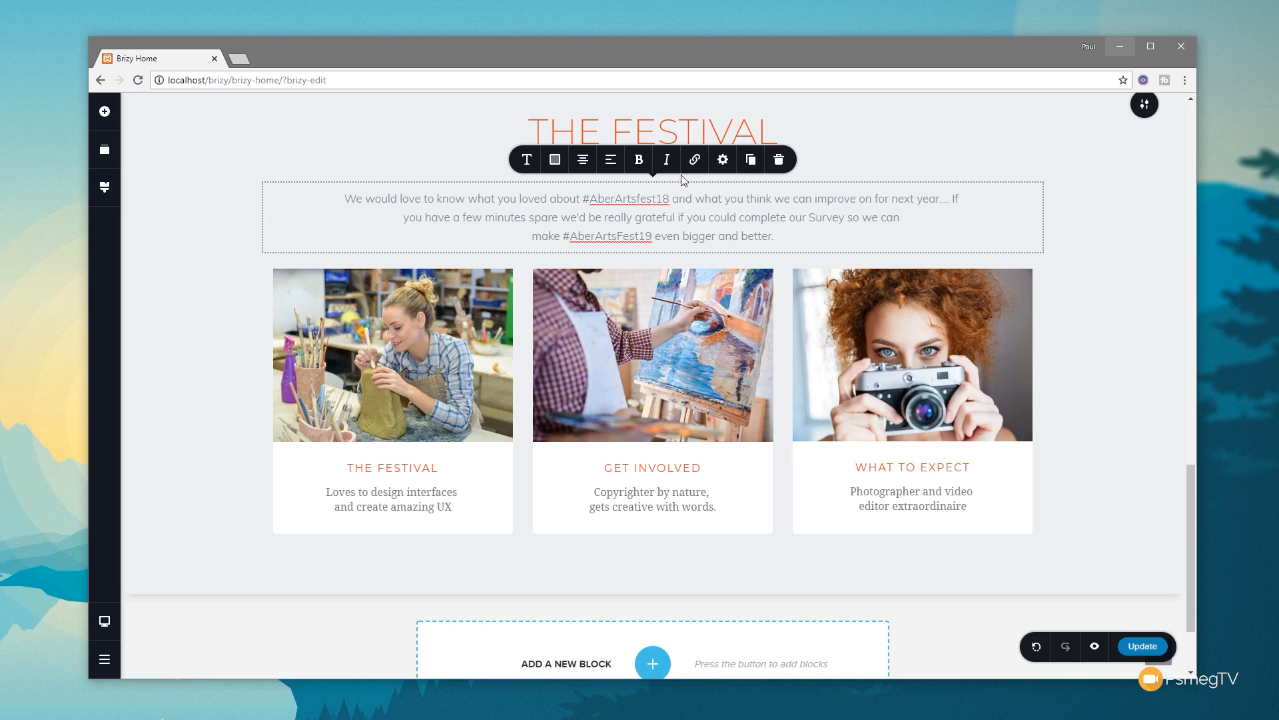
pyautogui.click(722, 159)
pyautogui.moveTo(707, 244); pyautogui.dragTo(716, 239)
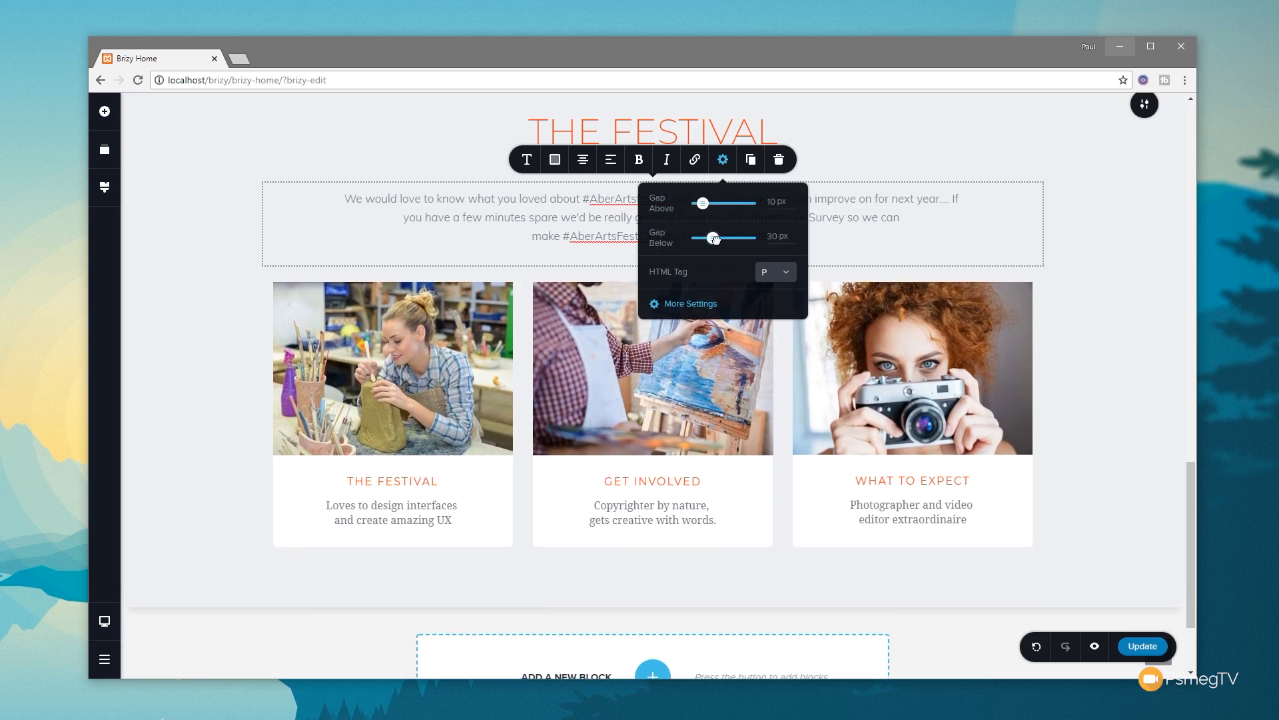
pyautogui.click(189, 542)
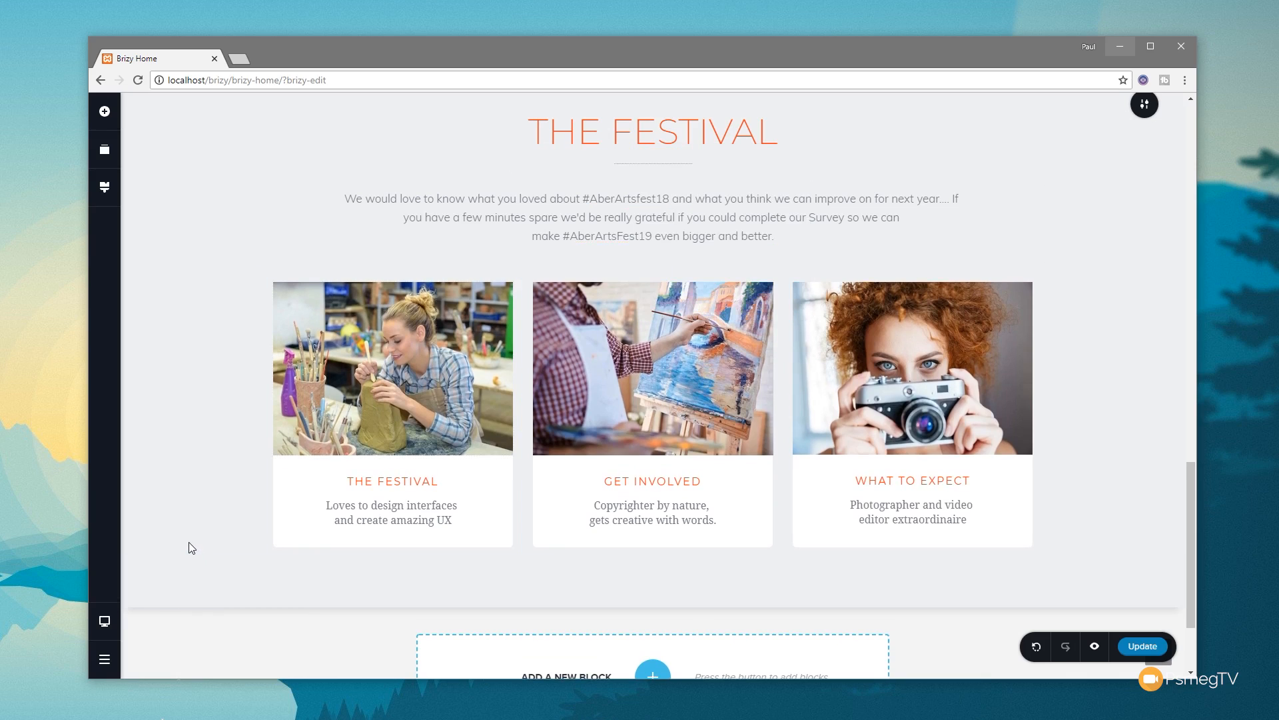
# Increase the bottom padding of the About block and set the gap above the "THE FESTIVAL" paragraph to 0 px
pyautogui.scroll(3, 189, 542)
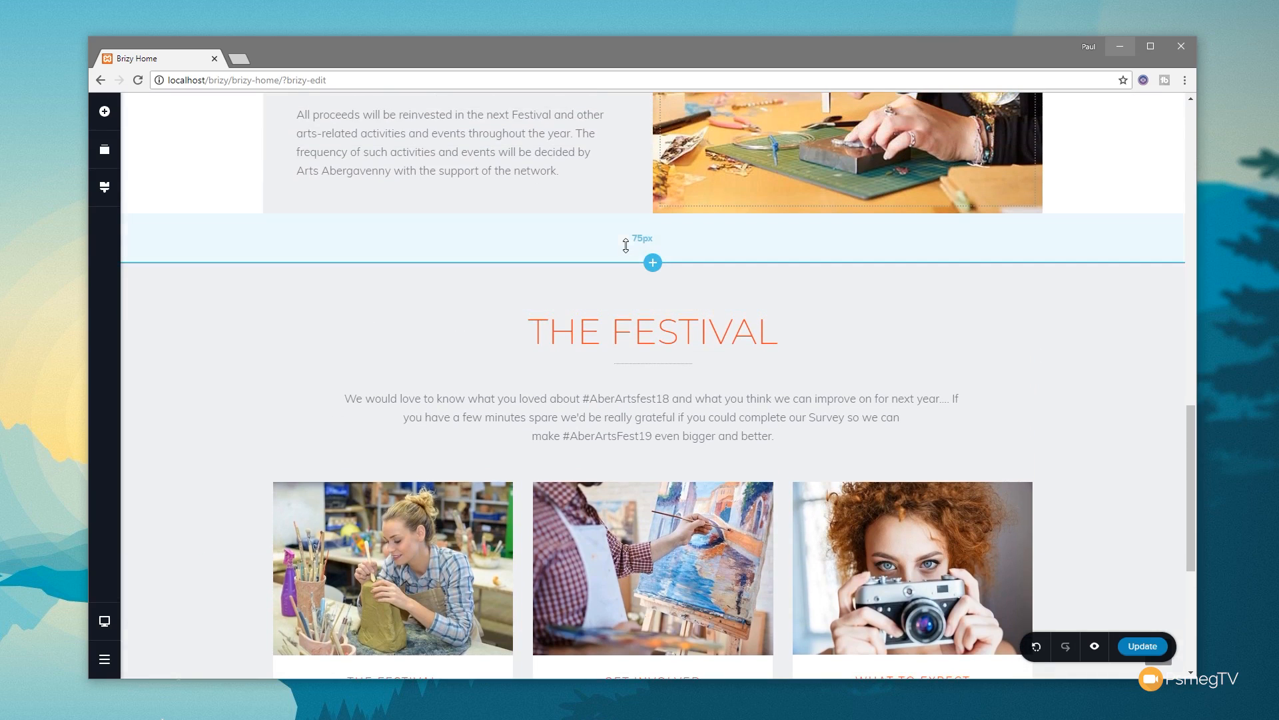
pyautogui.moveTo(632, 250); pyautogui.dragTo(632, 280)
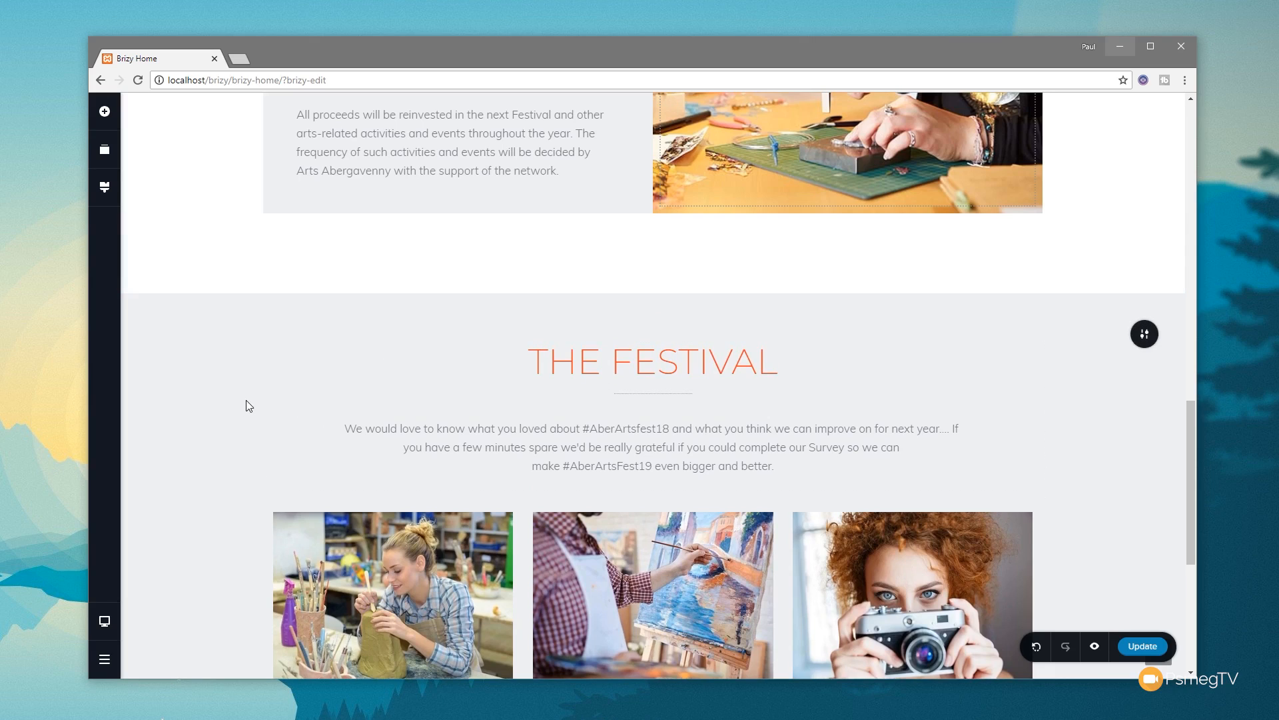
pyautogui.click(670, 425)
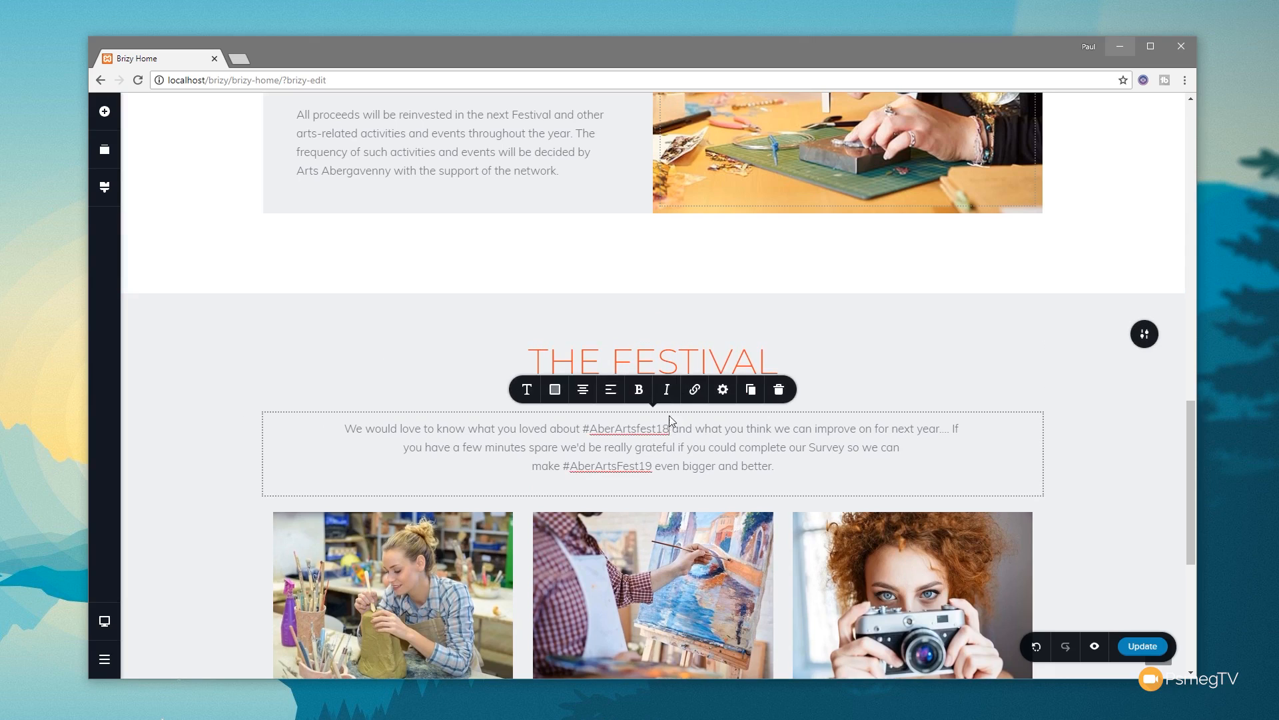
pyautogui.click(723, 389)
pyautogui.moveTo(704, 252); pyautogui.dragTo(698, 250)
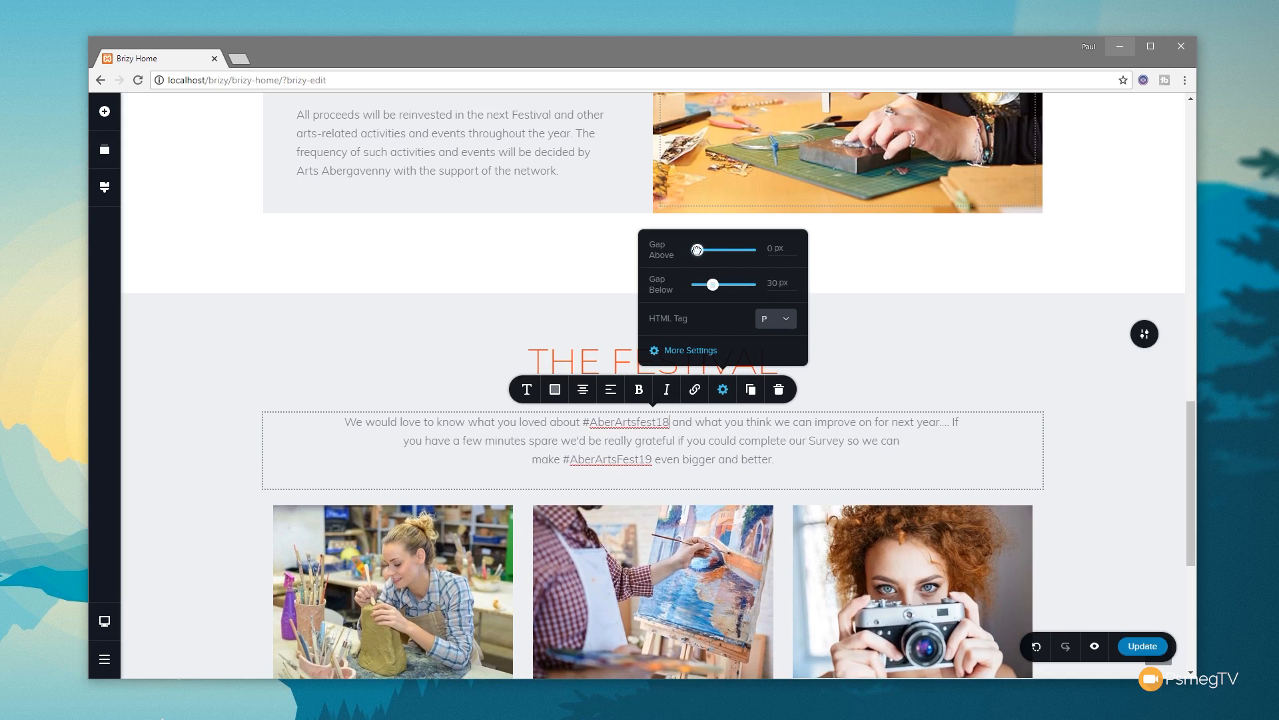
pyautogui.click(574, 259)
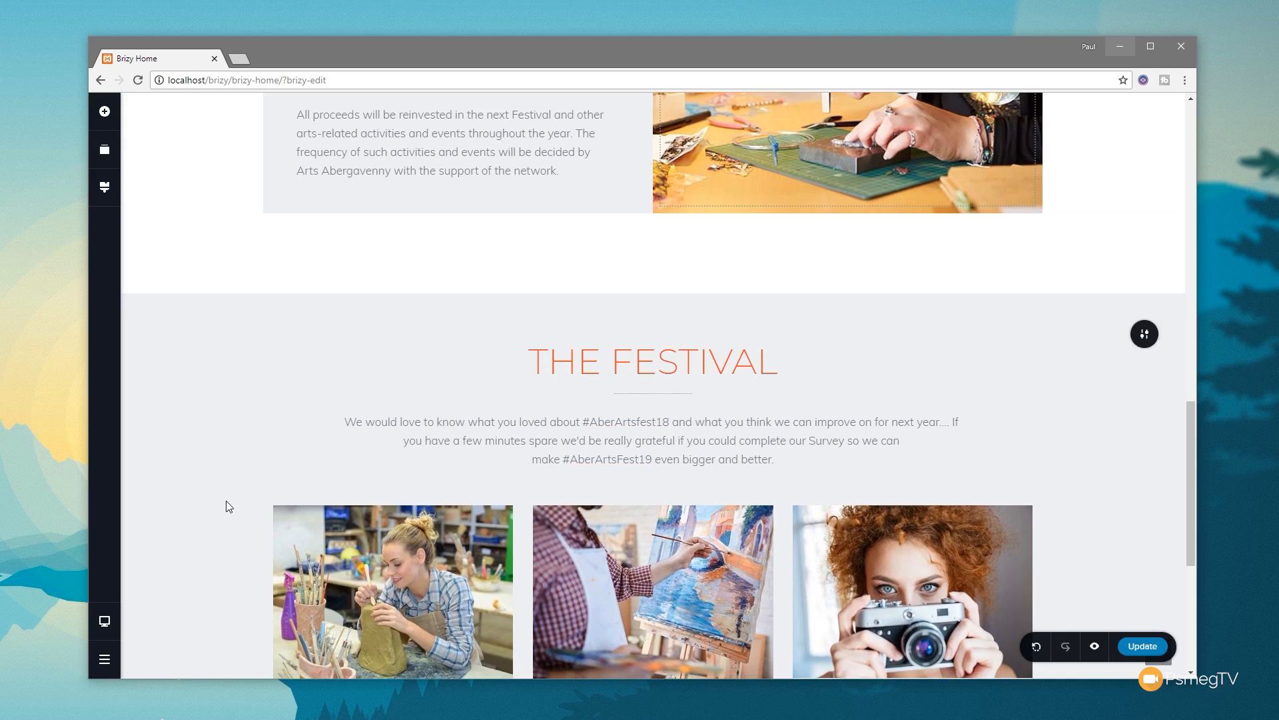
# Add the two-column "Our Office Day to Day" block from the light News category at the end of the page
pyautogui.scroll(-5, 254, 488)
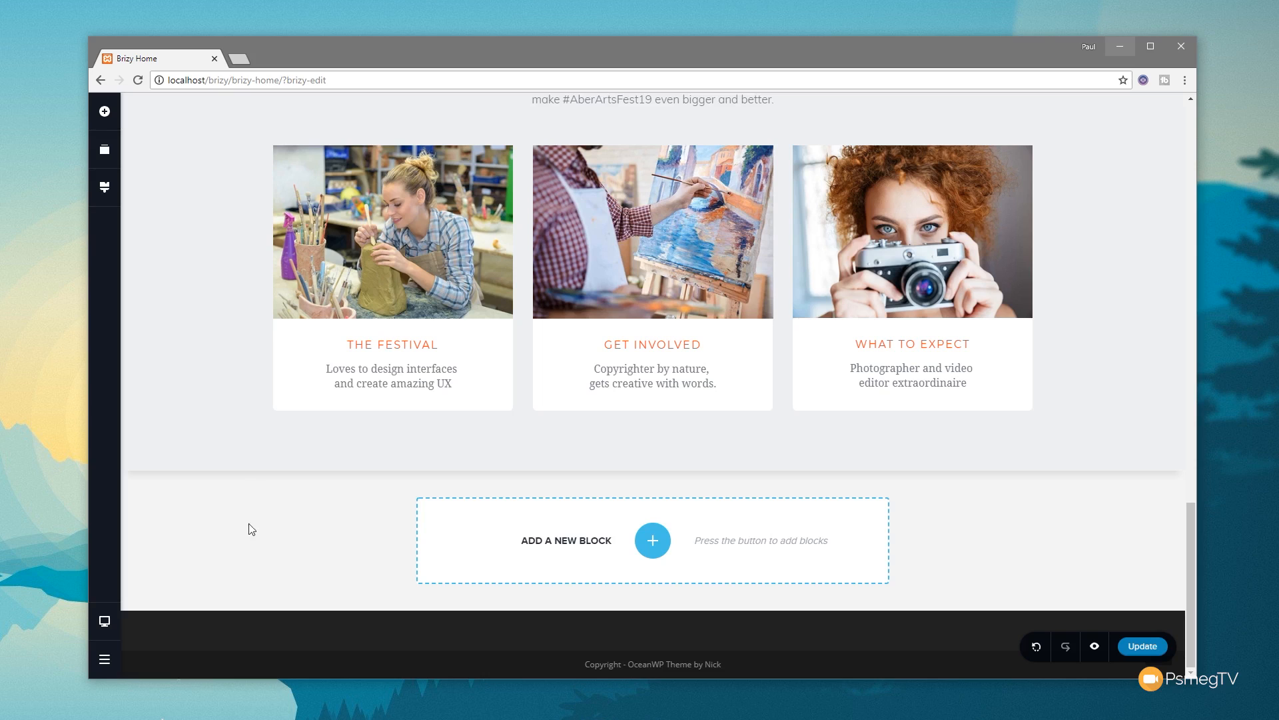
pyautogui.click(652, 540)
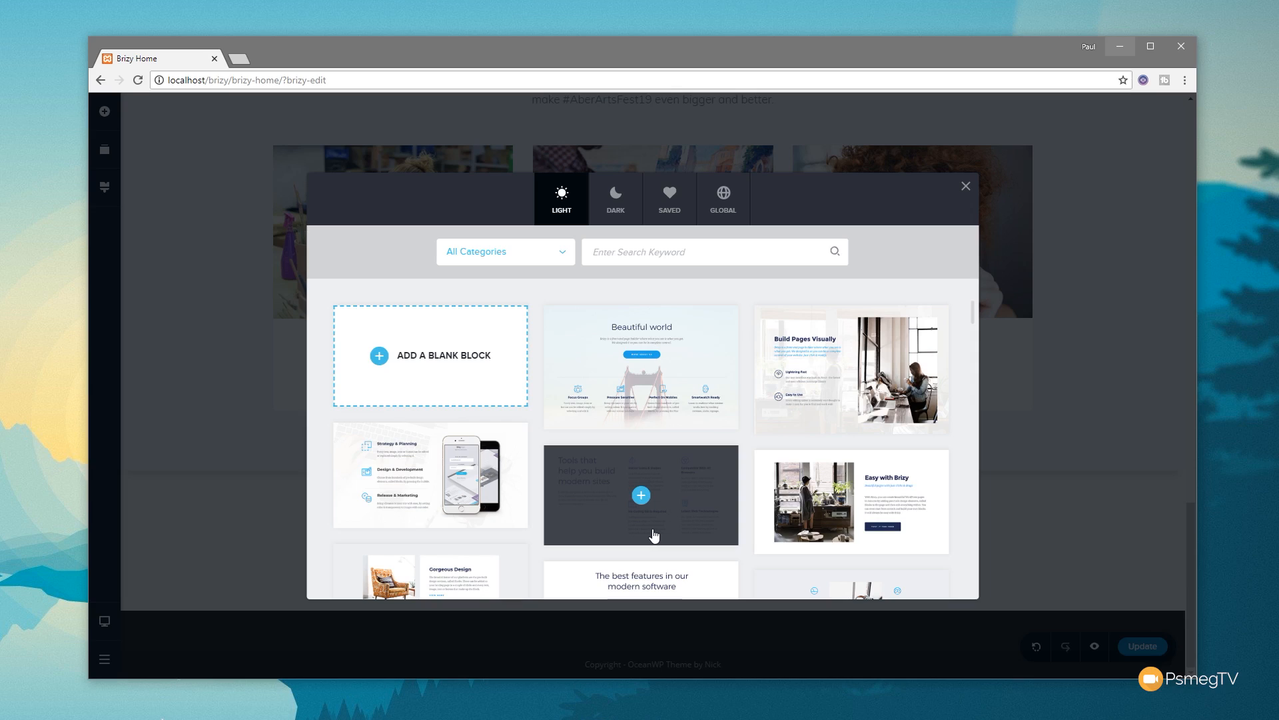
pyautogui.scroll(-10, 654, 535)
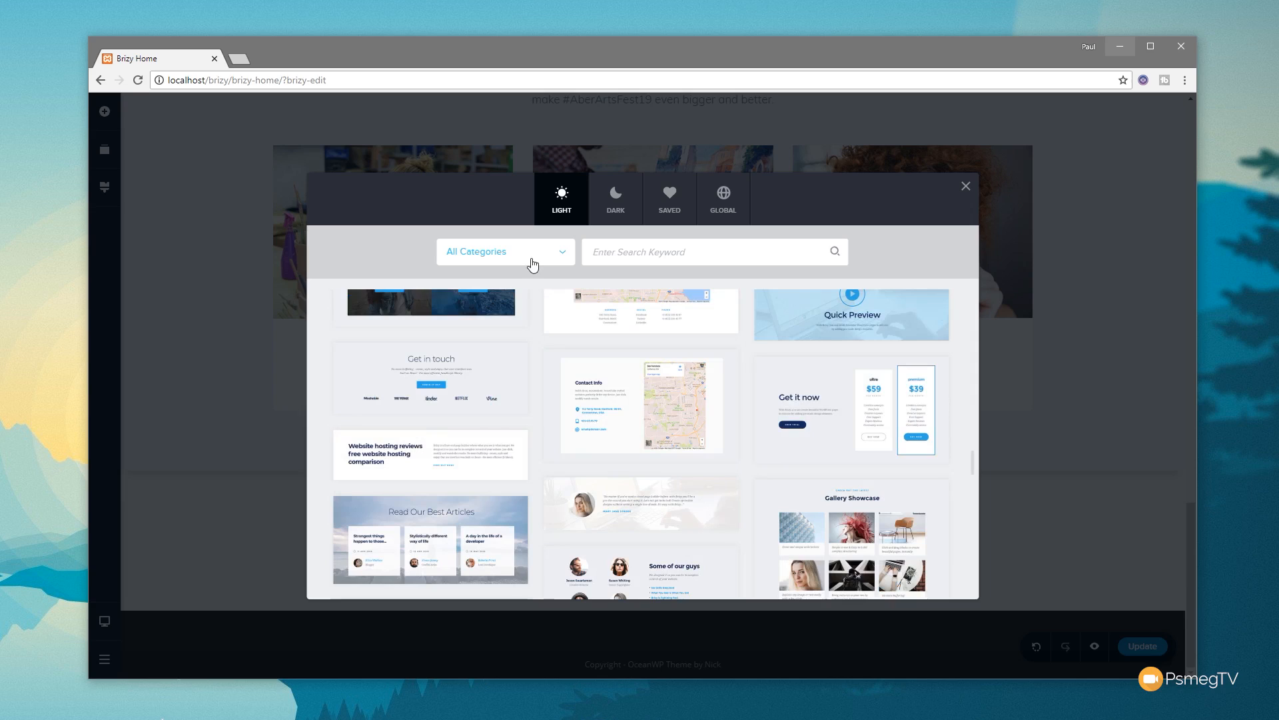
pyautogui.click(569, 259)
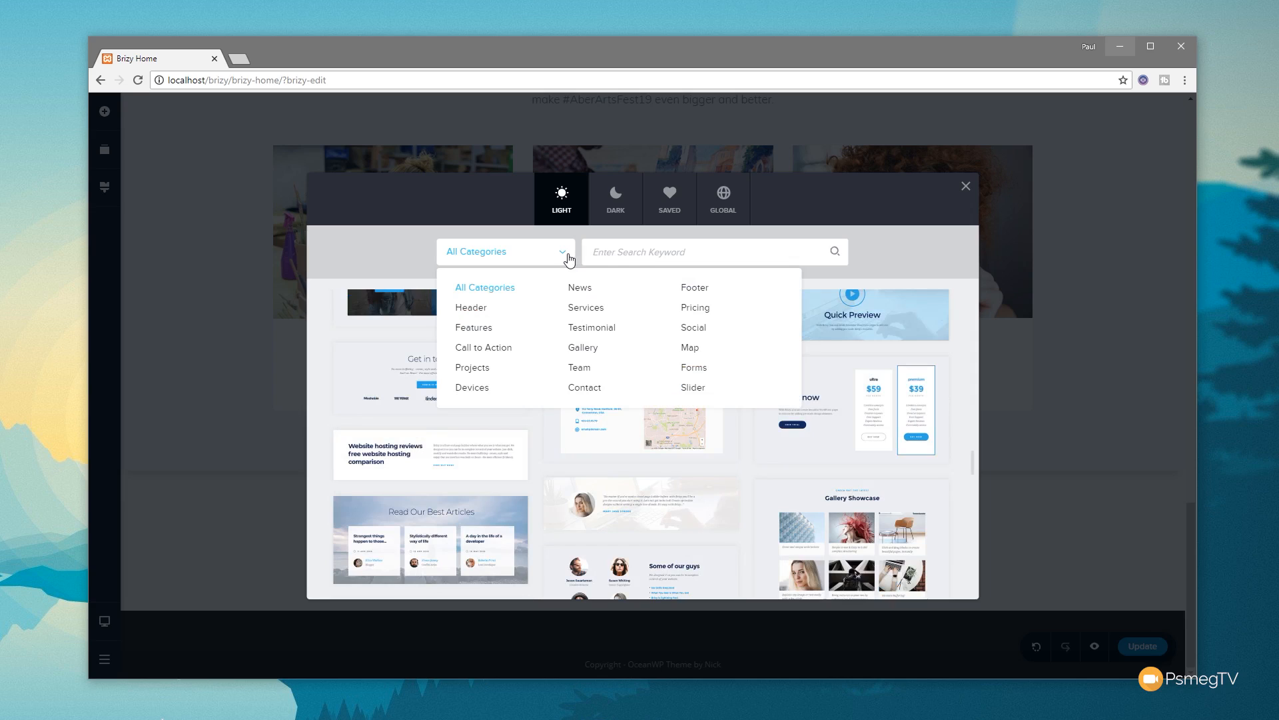
pyautogui.click(580, 288)
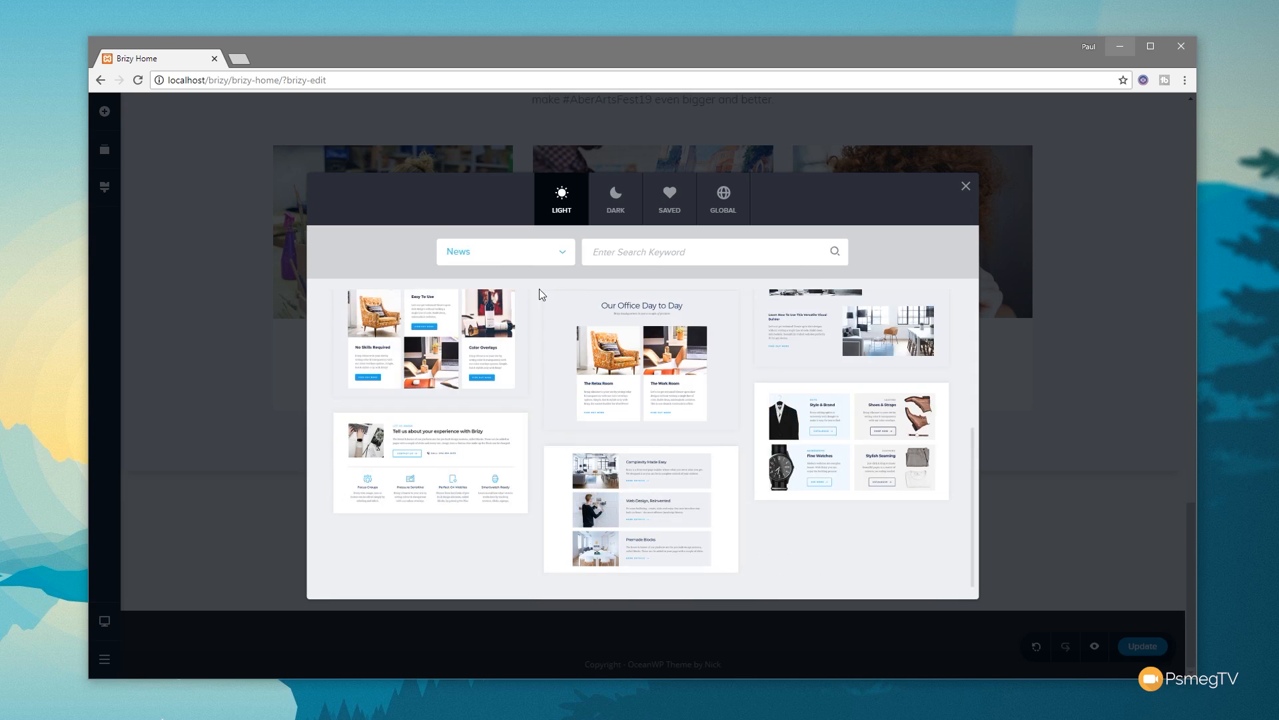
pyautogui.moveTo(638, 361)
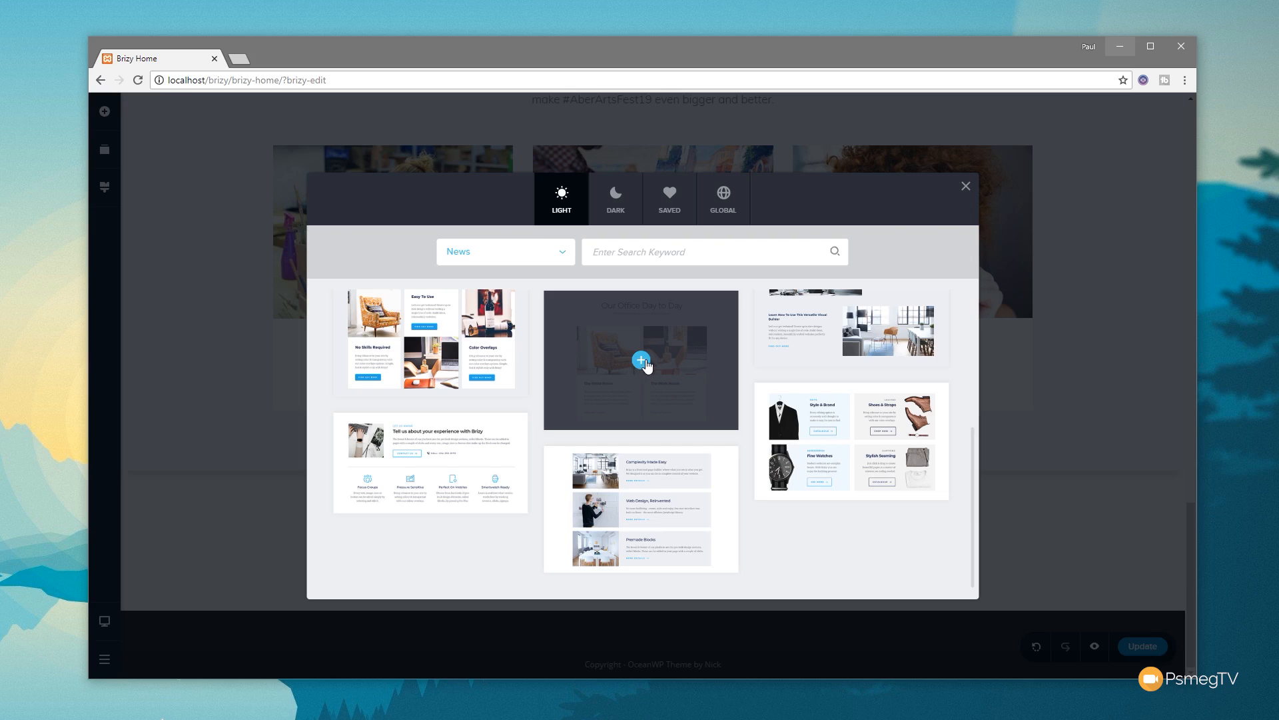
pyautogui.click(642, 361)
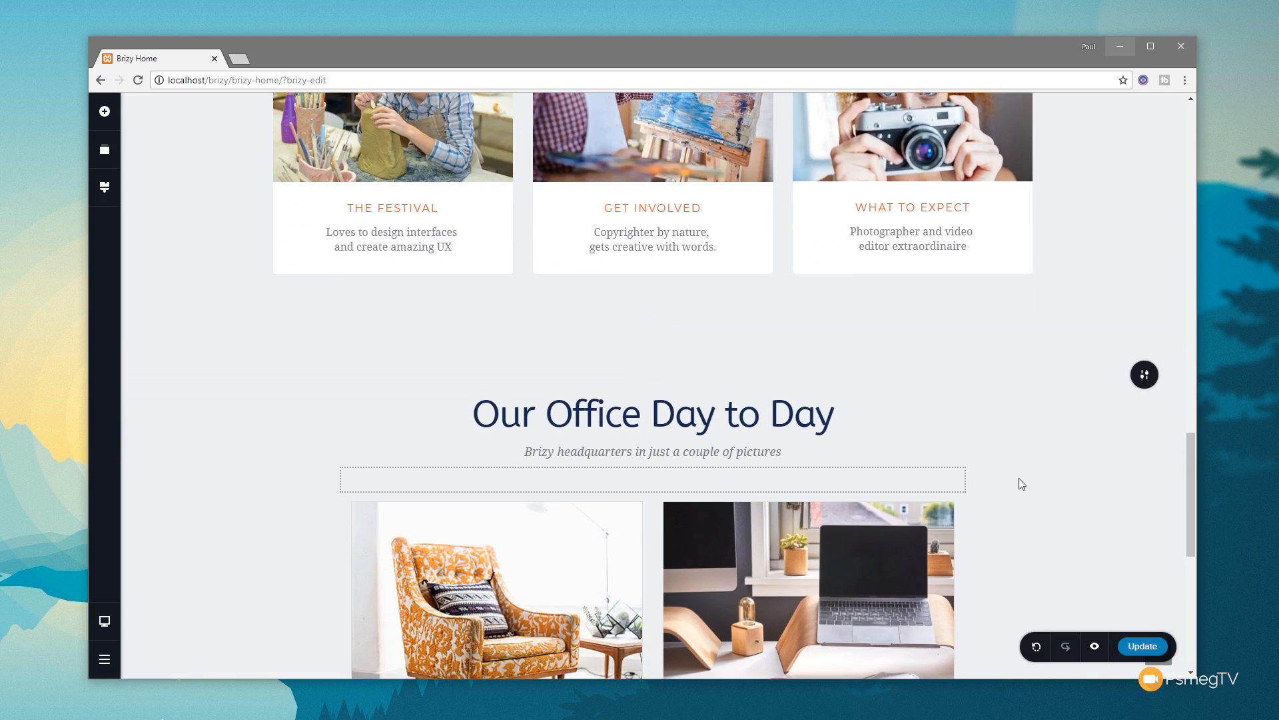
# Set the "Our Office Day to Day" block's overlay colour to white, #FFFFFF
pyautogui.moveTo(1138, 384)
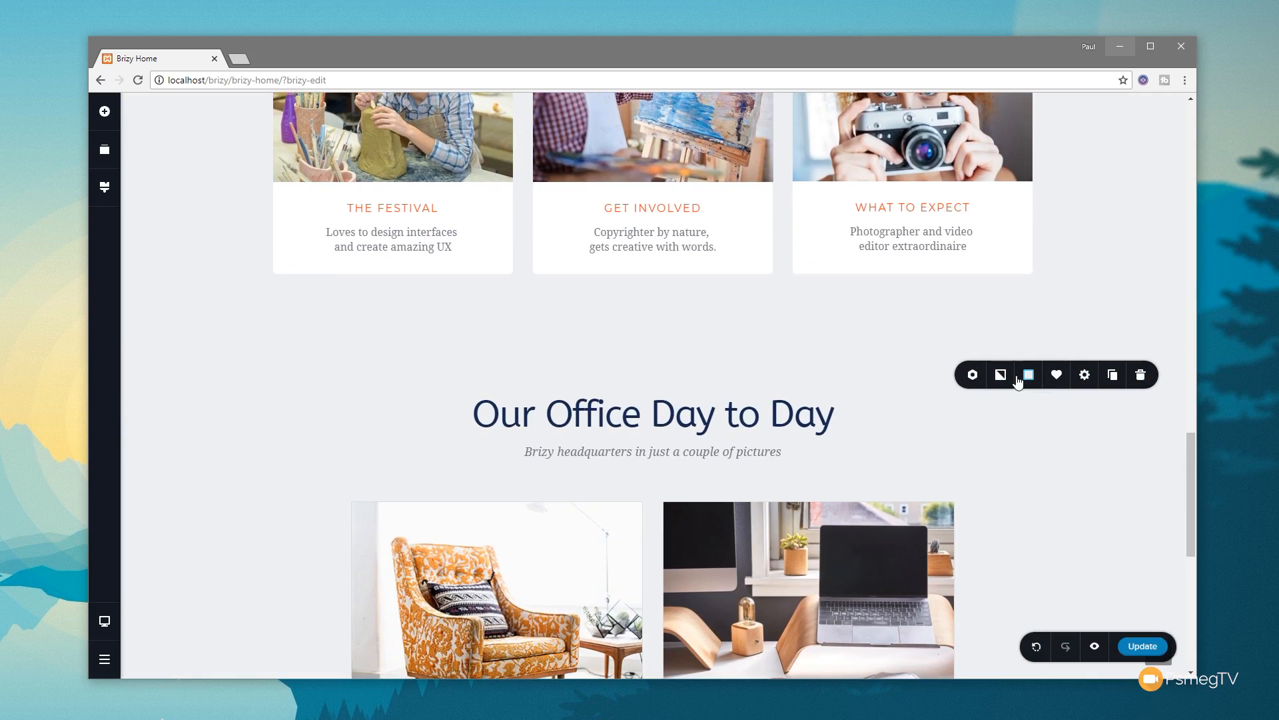
pyautogui.click(1026, 377)
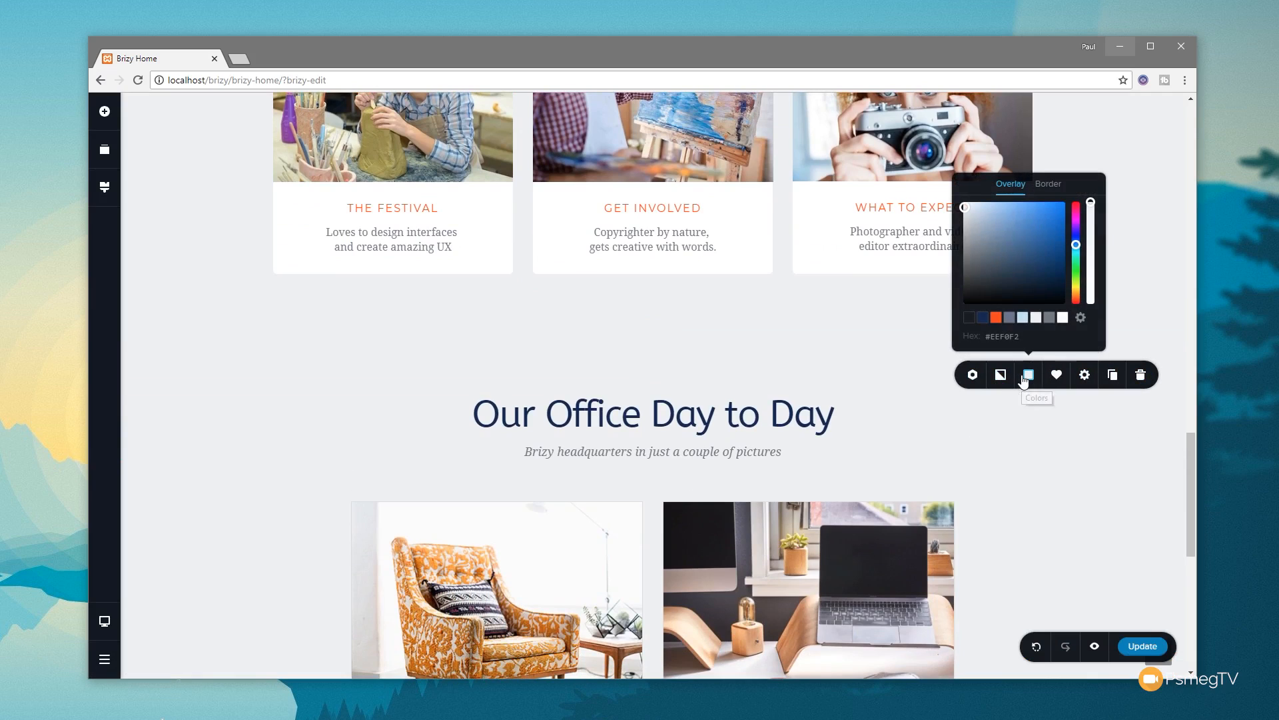
pyautogui.click(1064, 318)
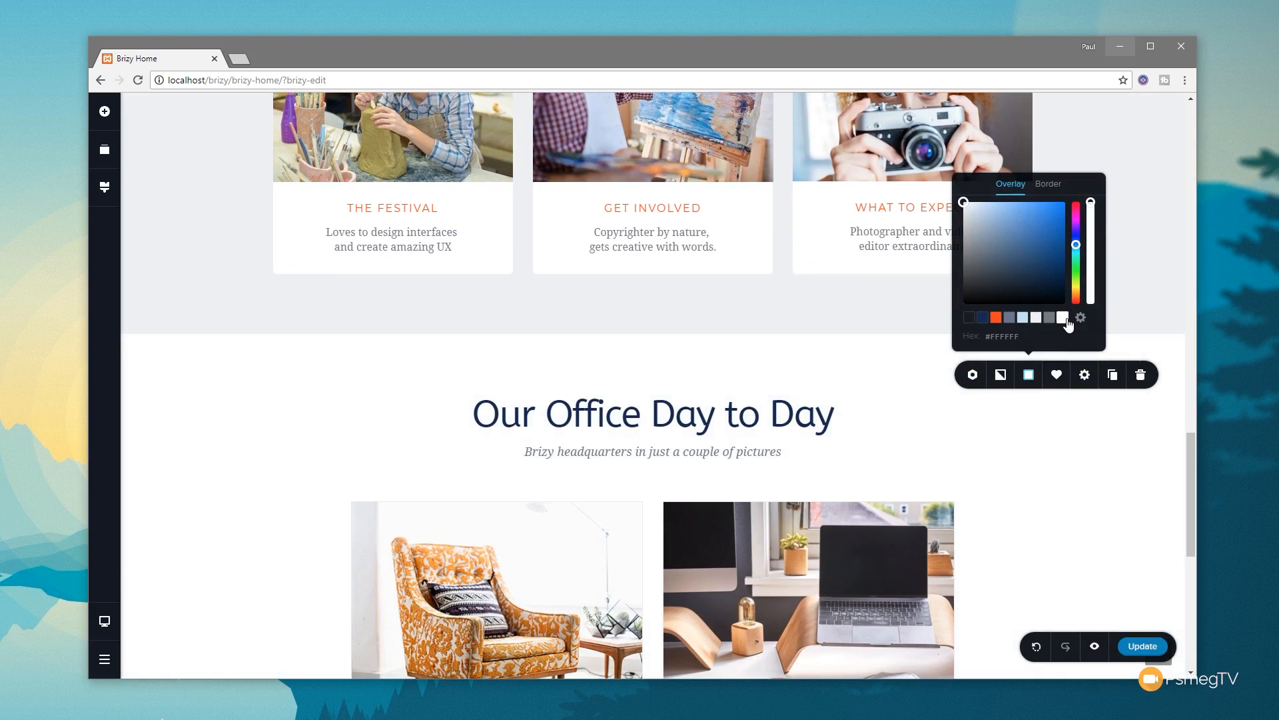
# Replace the "Our Office Day to Day" heading text with "FESTIVAL NEWS"
pyautogui.click(814, 422)
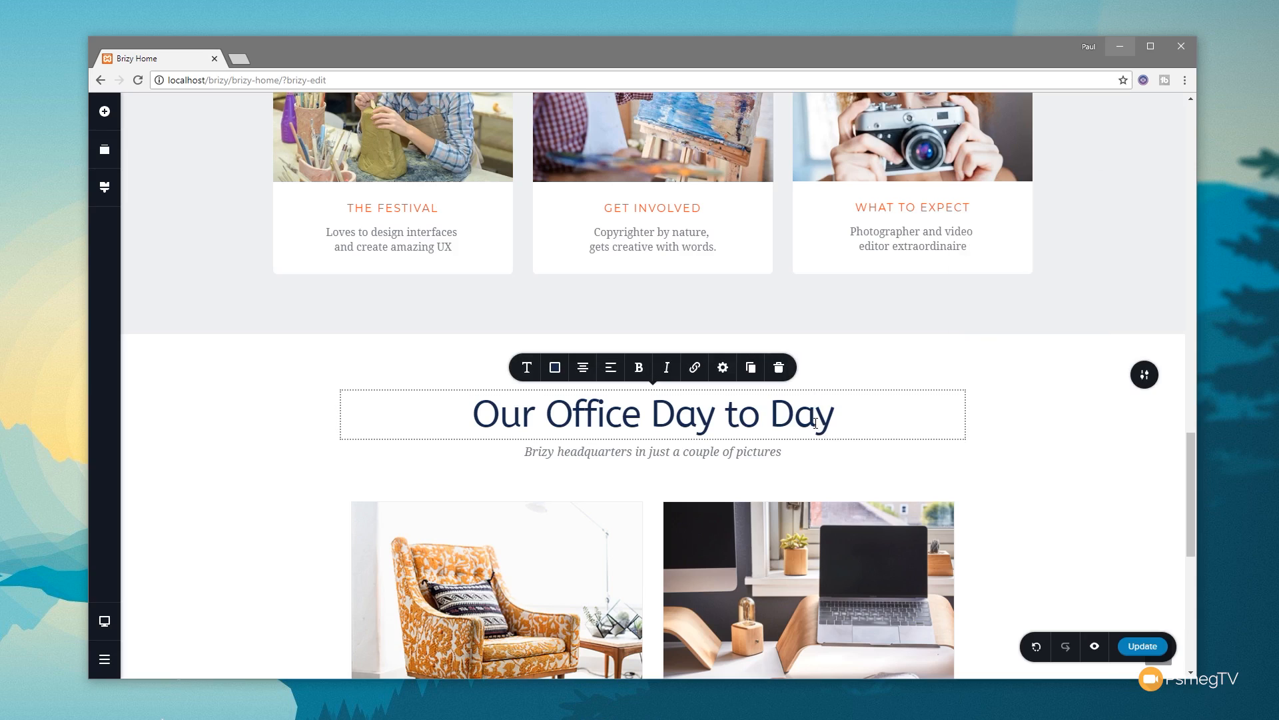
pyautogui.moveTo(838, 419); pyautogui.dragTo(446, 413)
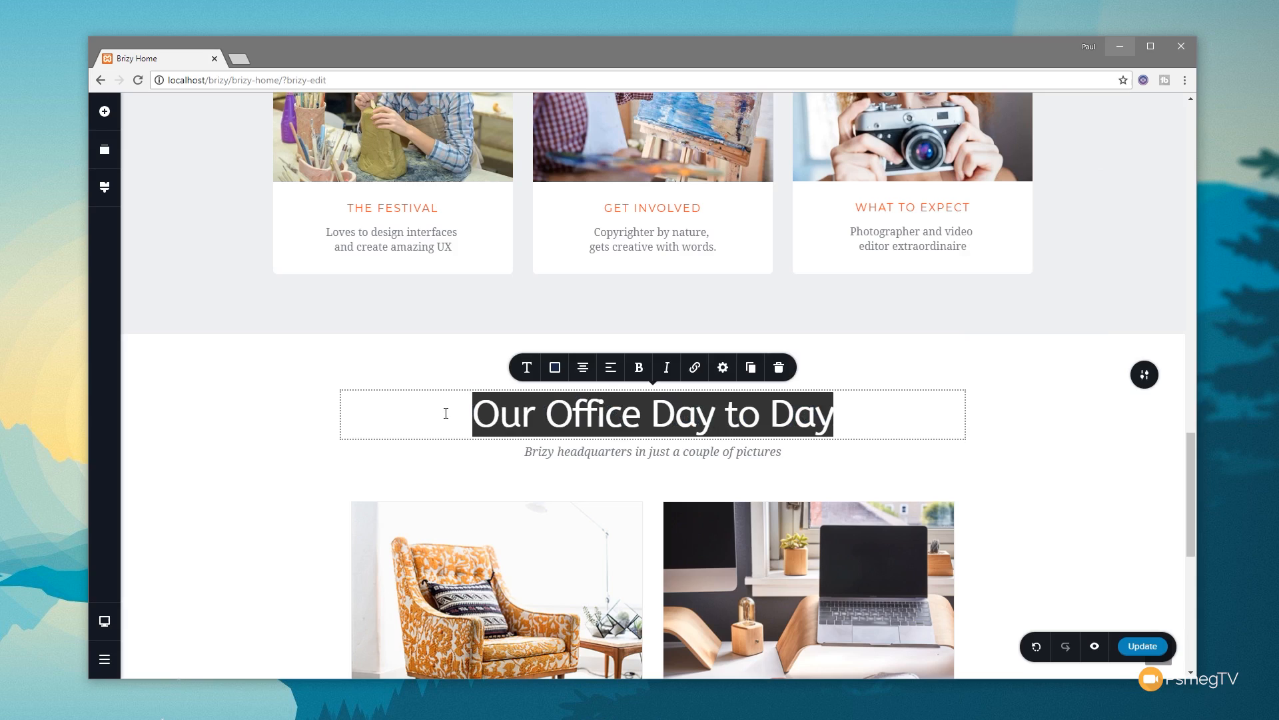
pyautogui.write('FESTIVAL NEWS')
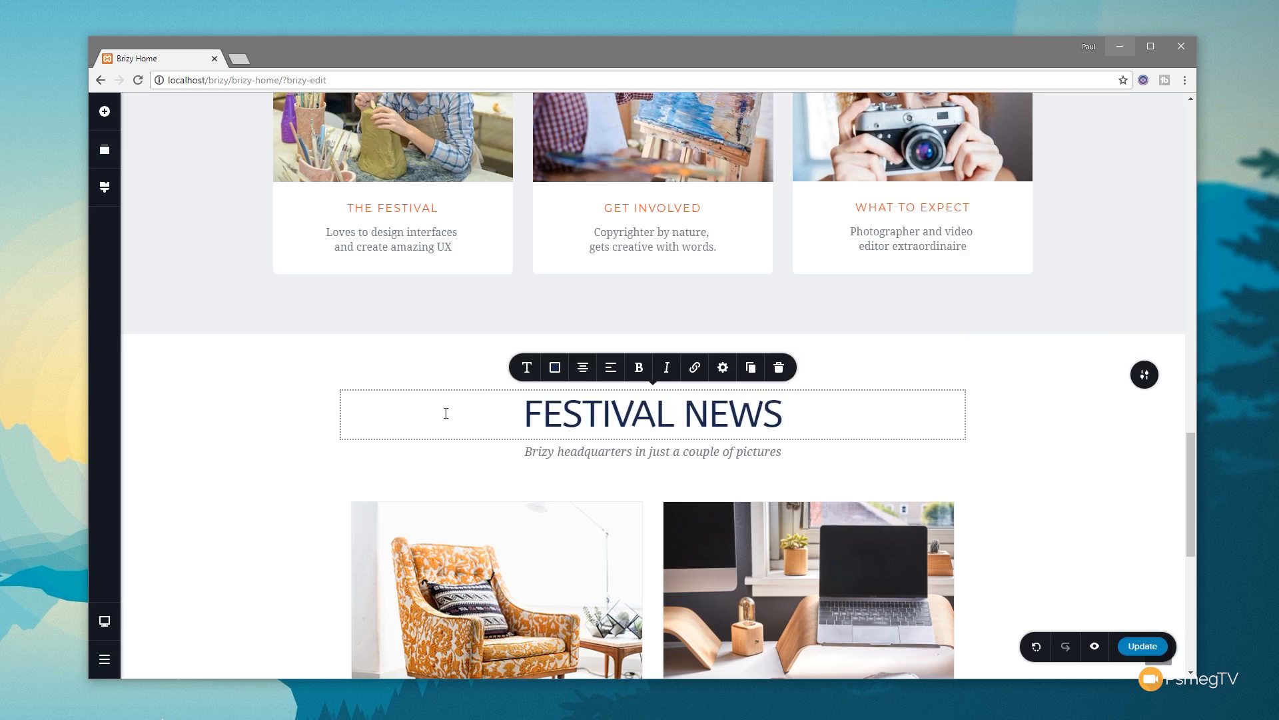
# Style the "FESTIVAL NEWS" heading as Heading 2 in orange, #FF4600
pyautogui.click(526, 370)
pyautogui.click(587, 235)
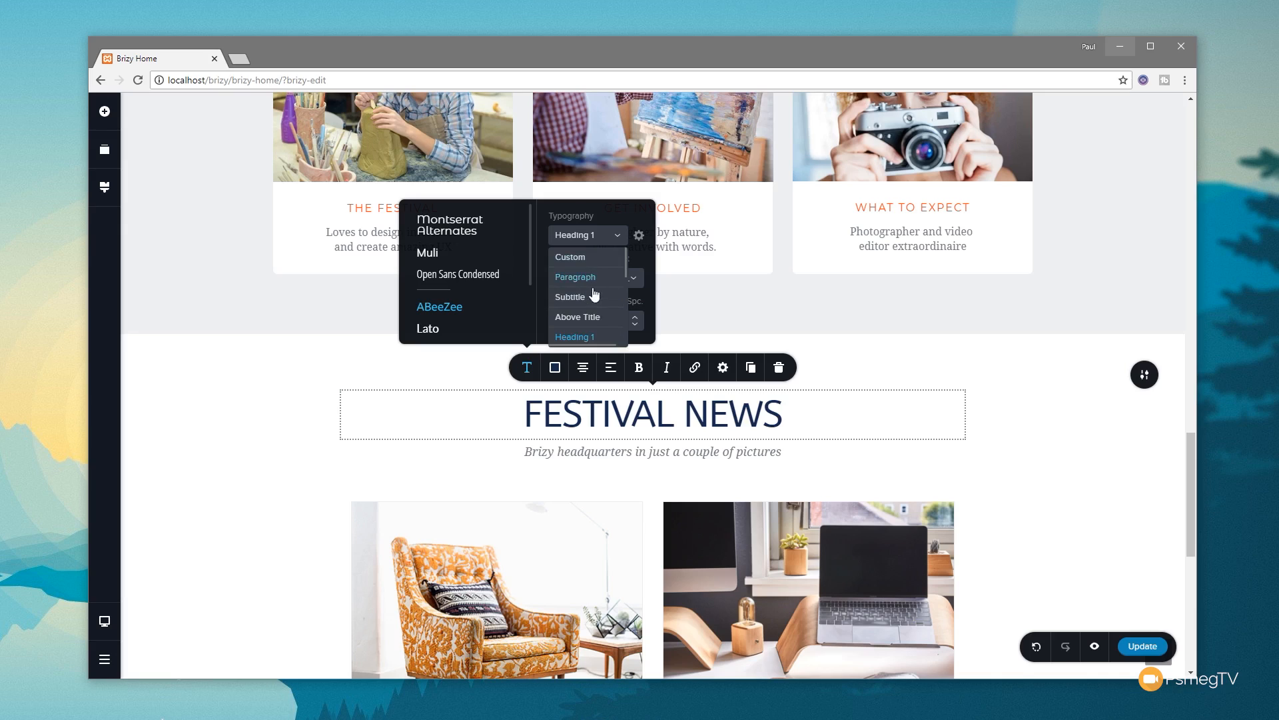
pyautogui.click(584, 304)
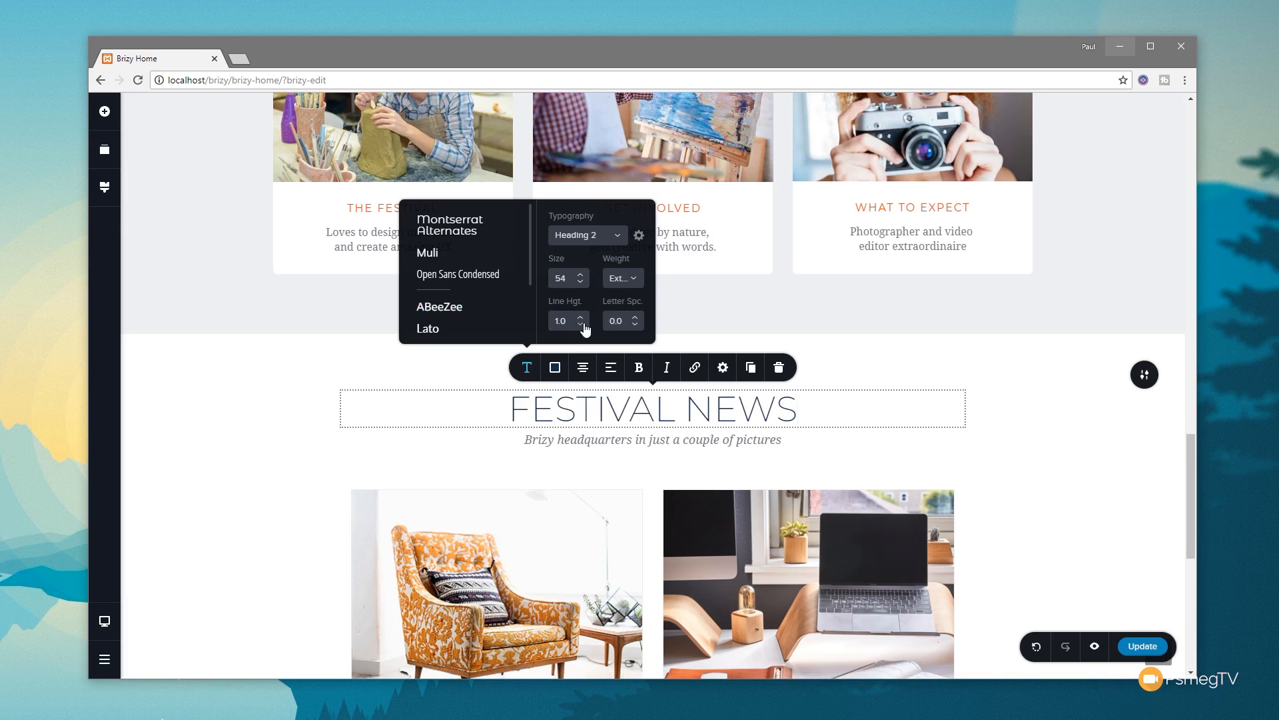
pyautogui.click(558, 371)
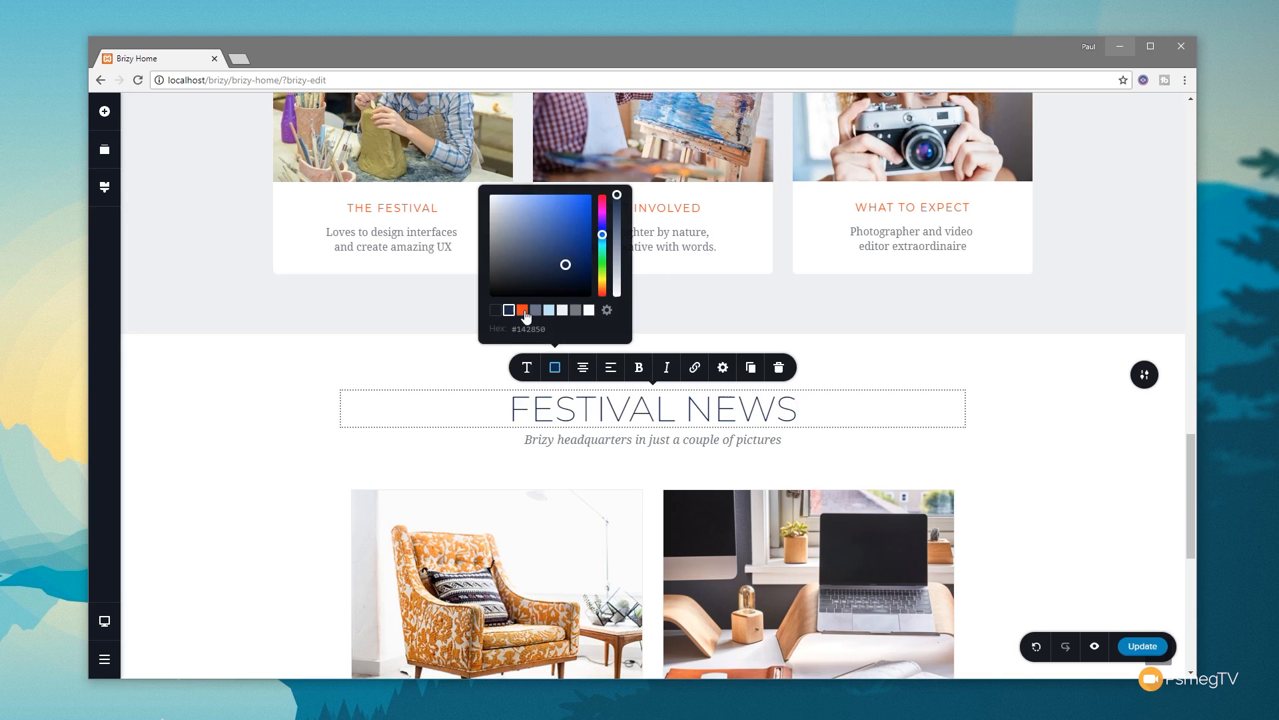
pyautogui.click(523, 310)
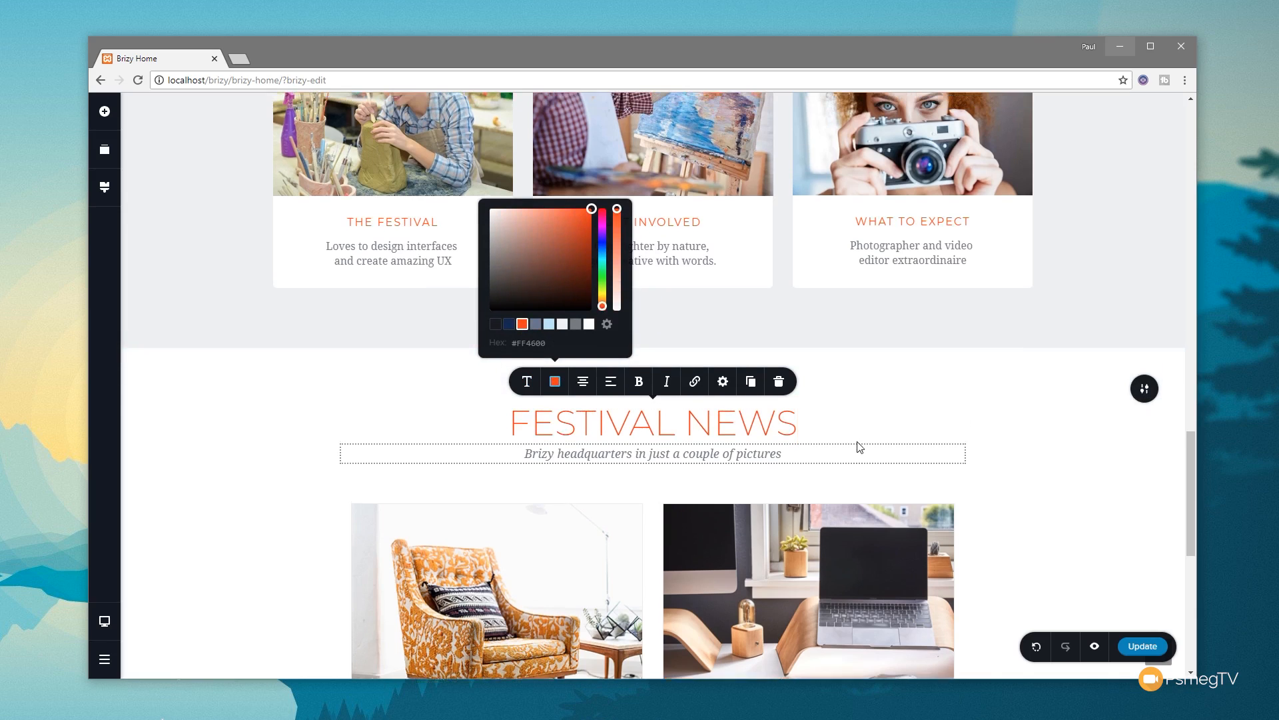
# Duplicate the paragraph and the divider beneath the "THE FESTIVAL" heading
pyautogui.scroll(5, 857, 442)
pyautogui.click(763, 295)
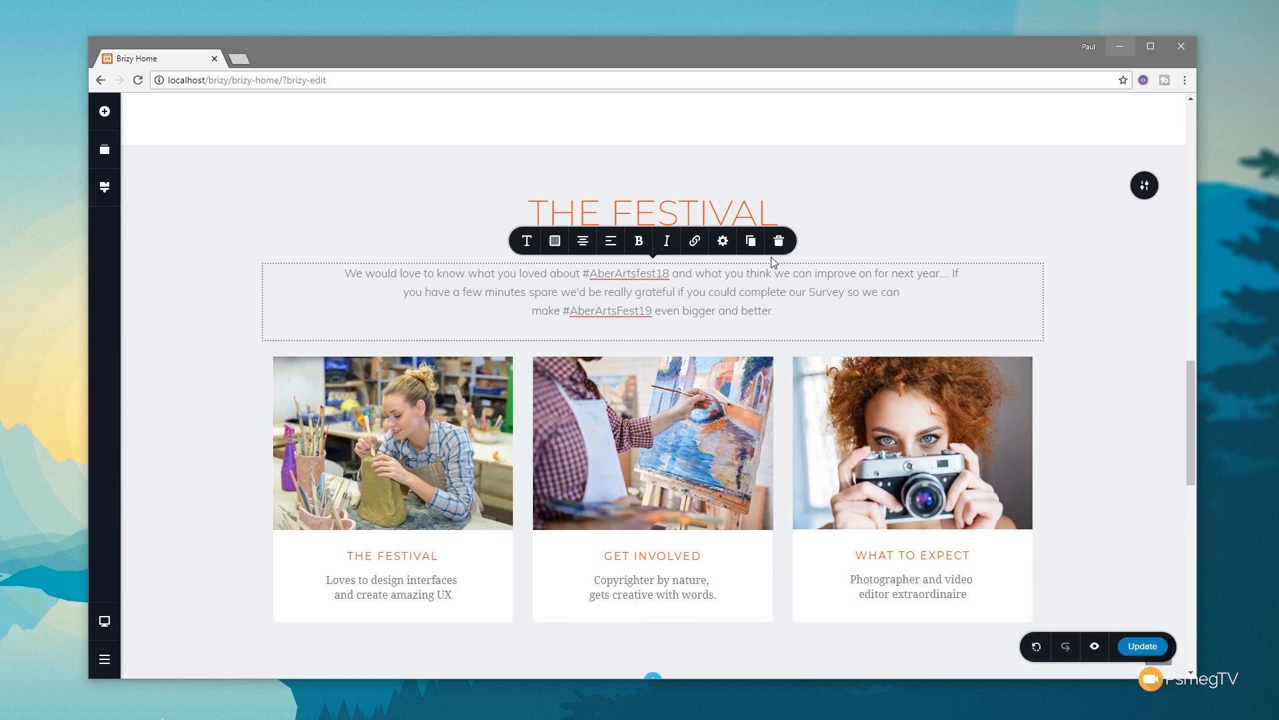
pyautogui.click(751, 241)
pyautogui.click(367, 224)
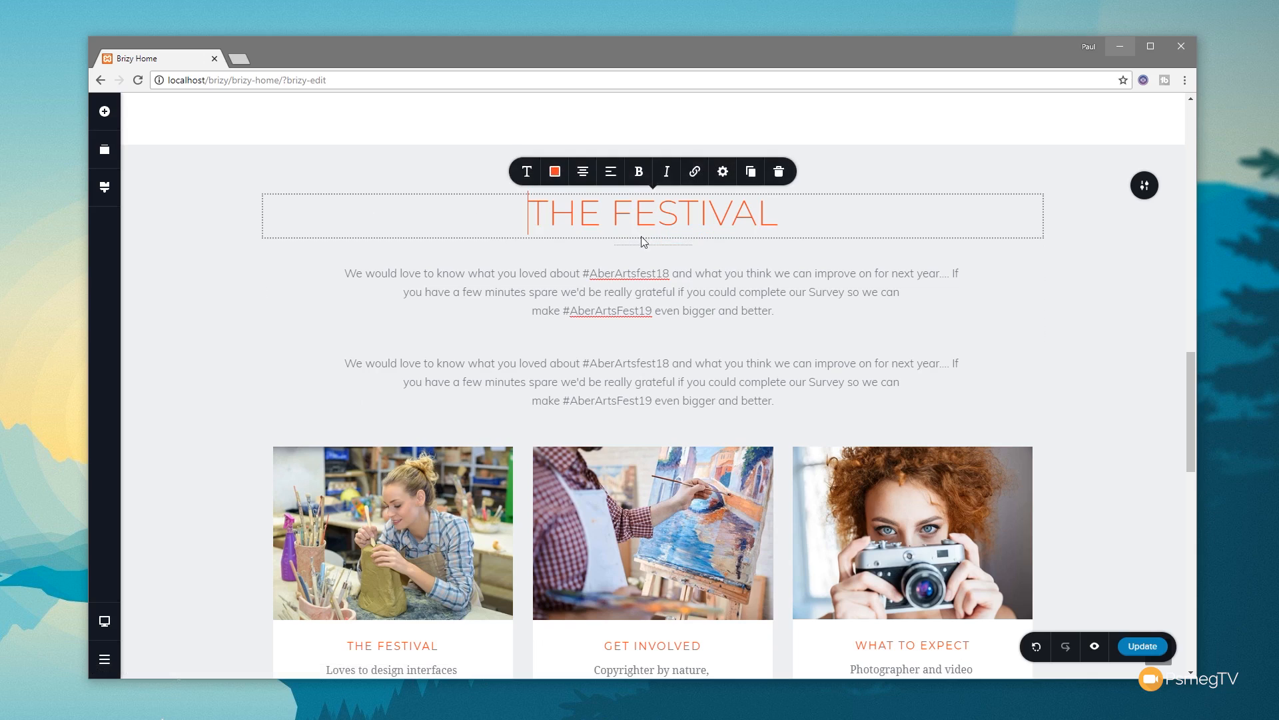
pyautogui.click(690, 248)
pyautogui.click(697, 225)
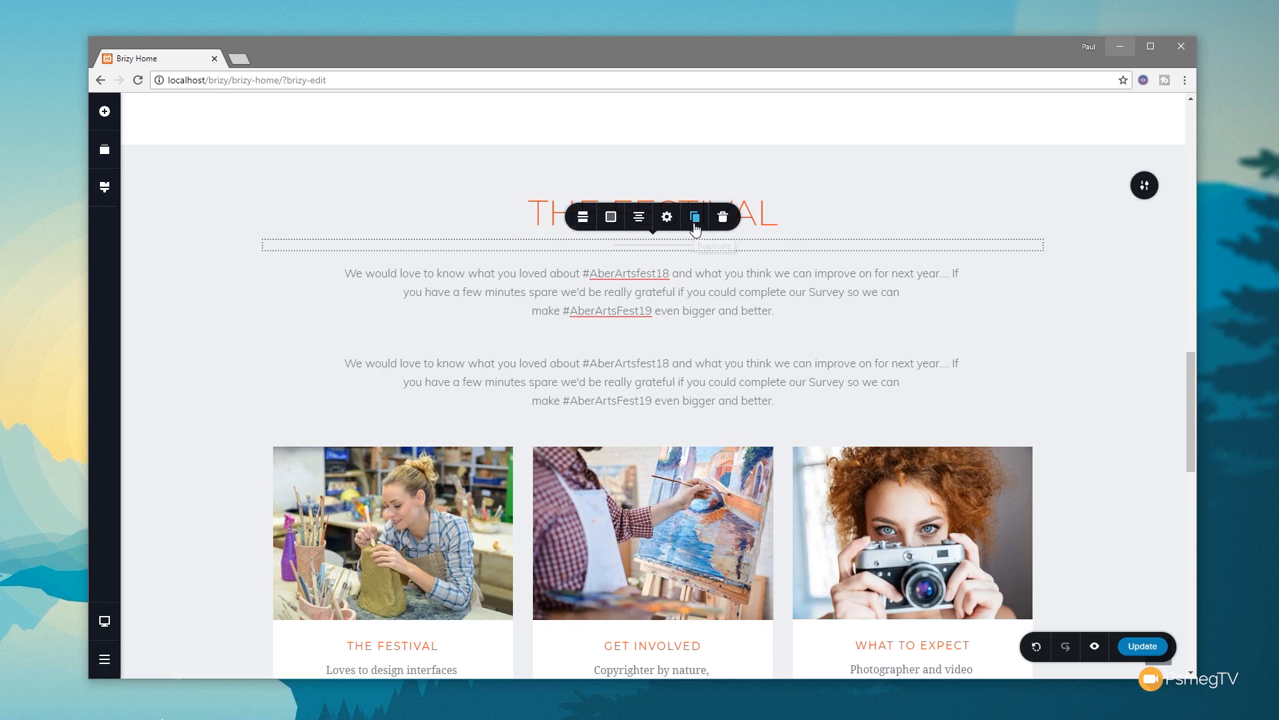
# Move one copy of the "THE FESTIVAL" paragraph directly beneath the "FESTIVAL NEWS" heading
pyautogui.scroll(-1, 825, 293)
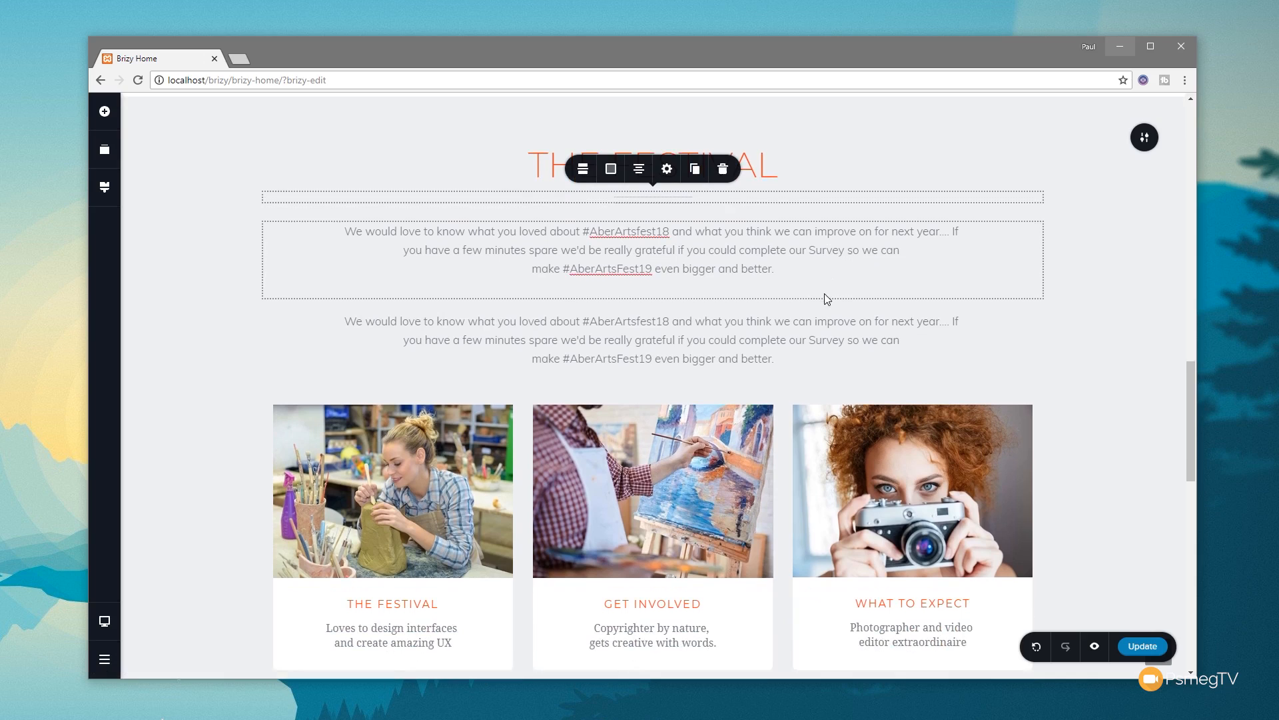
pyautogui.moveTo(864, 218); pyautogui.dragTo(826, 597)
pyautogui.scroll(-3, 814, 545)
# Delete the "Brizy headquarters in just a couple of pictures" line and place the duplicated divider between the "FESTIVAL NEWS" heading and its paragraph
pyautogui.click(733, 551)
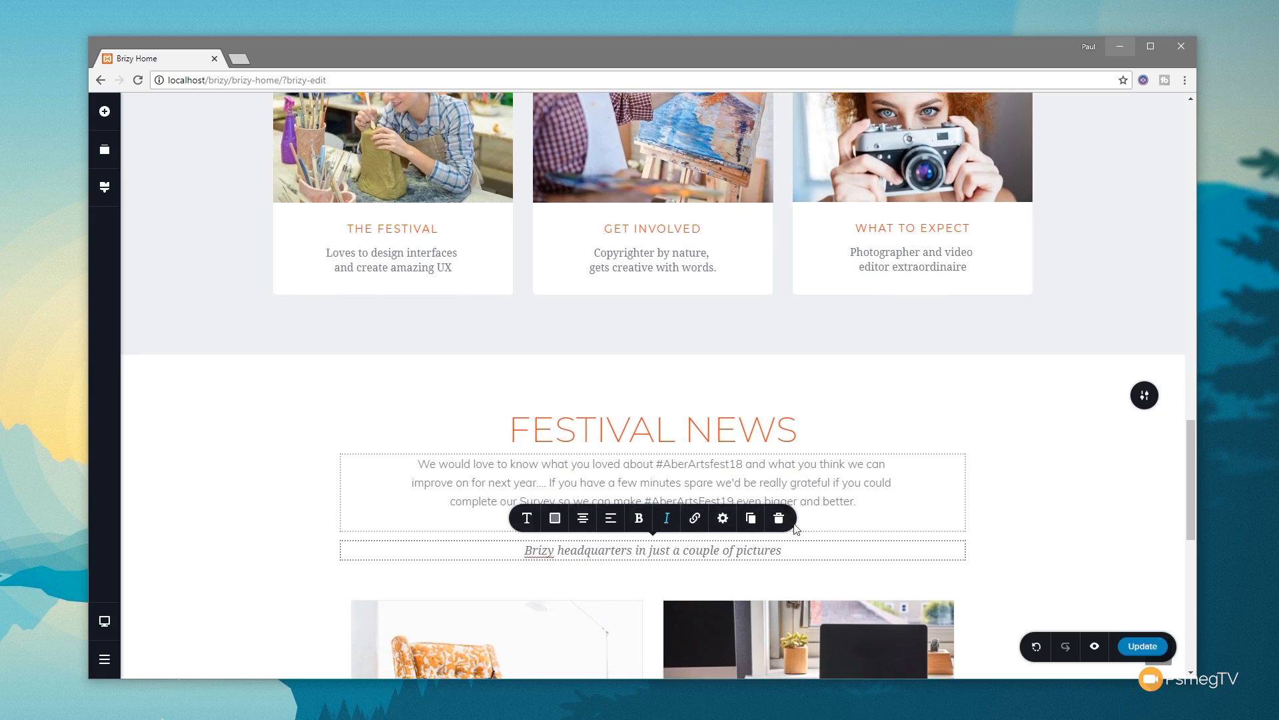
pyautogui.click(778, 512)
pyautogui.moveTo(715, 533)
pyautogui.mouseDown()
pyautogui.moveTo(703, 441)
pyautogui.moveTo(634, 348)
pyautogui.moveTo(673, 327)
pyautogui.moveTo(670, 660)
pyautogui.moveTo(665, 542)
pyautogui.moveTo(639, 482)
pyautogui.mouseUp()
# Set the divider beneath the "FESTIVAL NEWS" heading to 9% width with a 14 px top margin
pyautogui.click(639, 469)
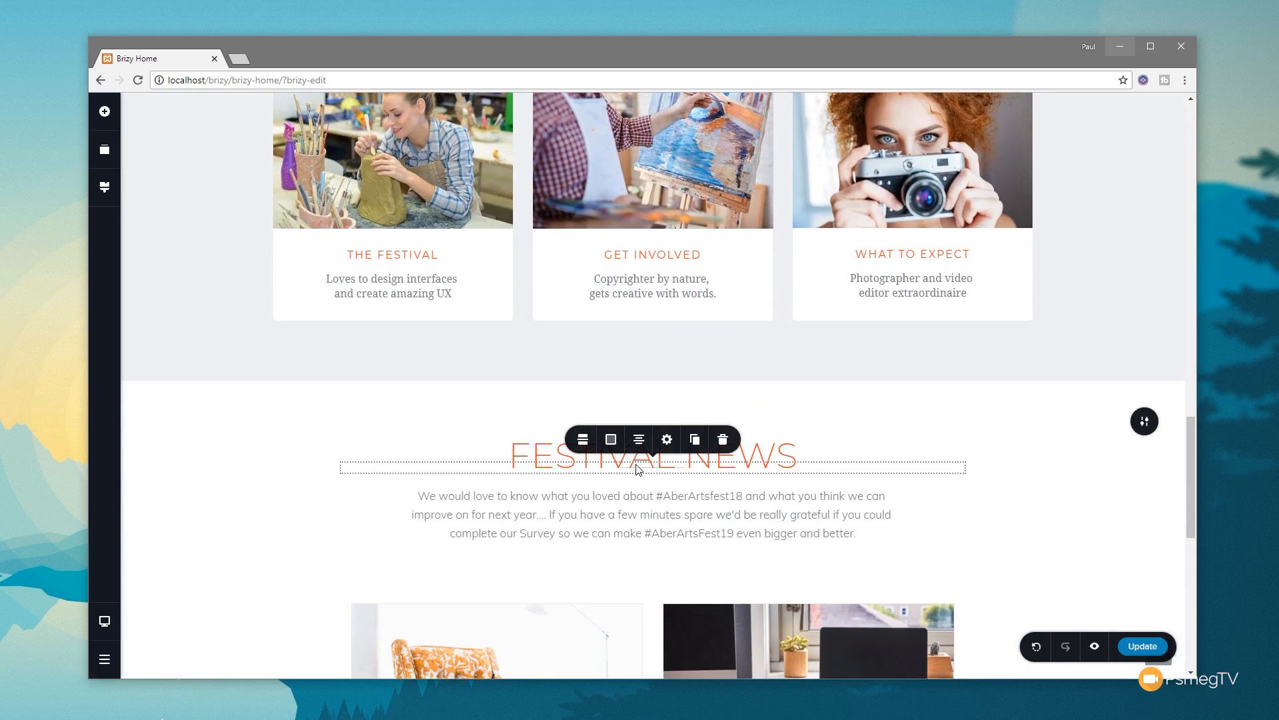
pyautogui.click(667, 441)
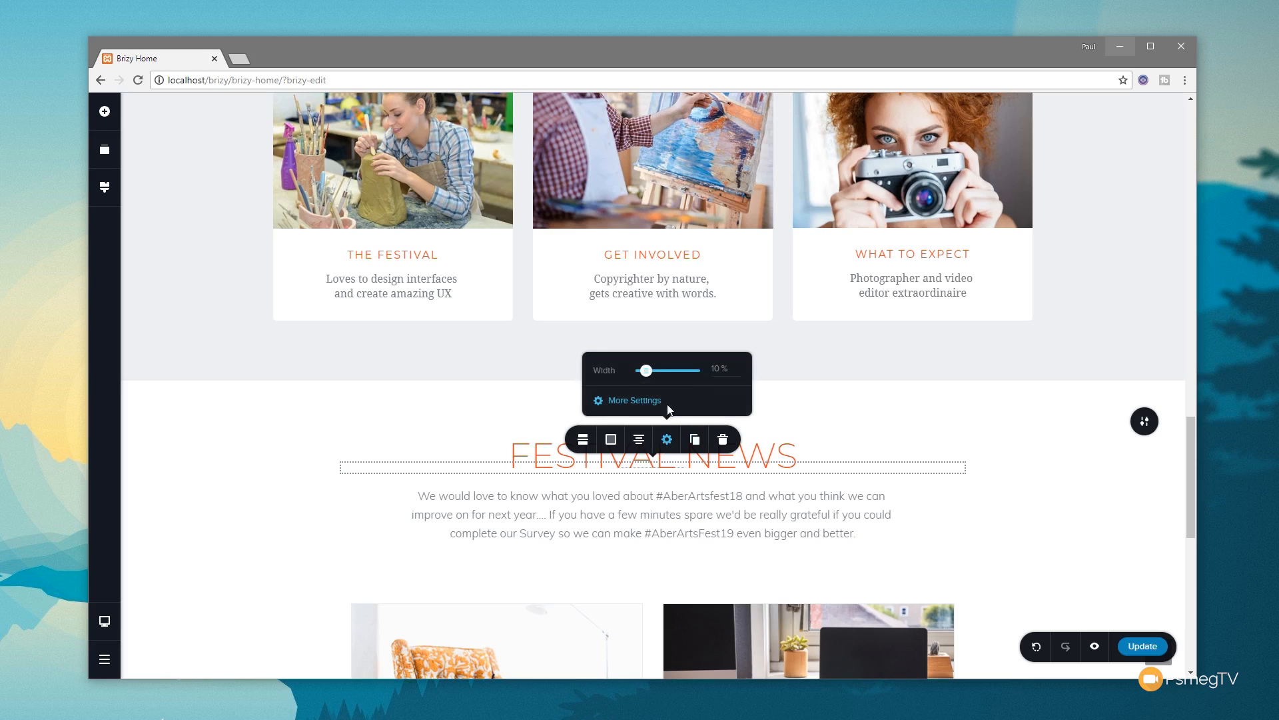
pyautogui.moveTo(651, 375); pyautogui.dragTo(646, 371)
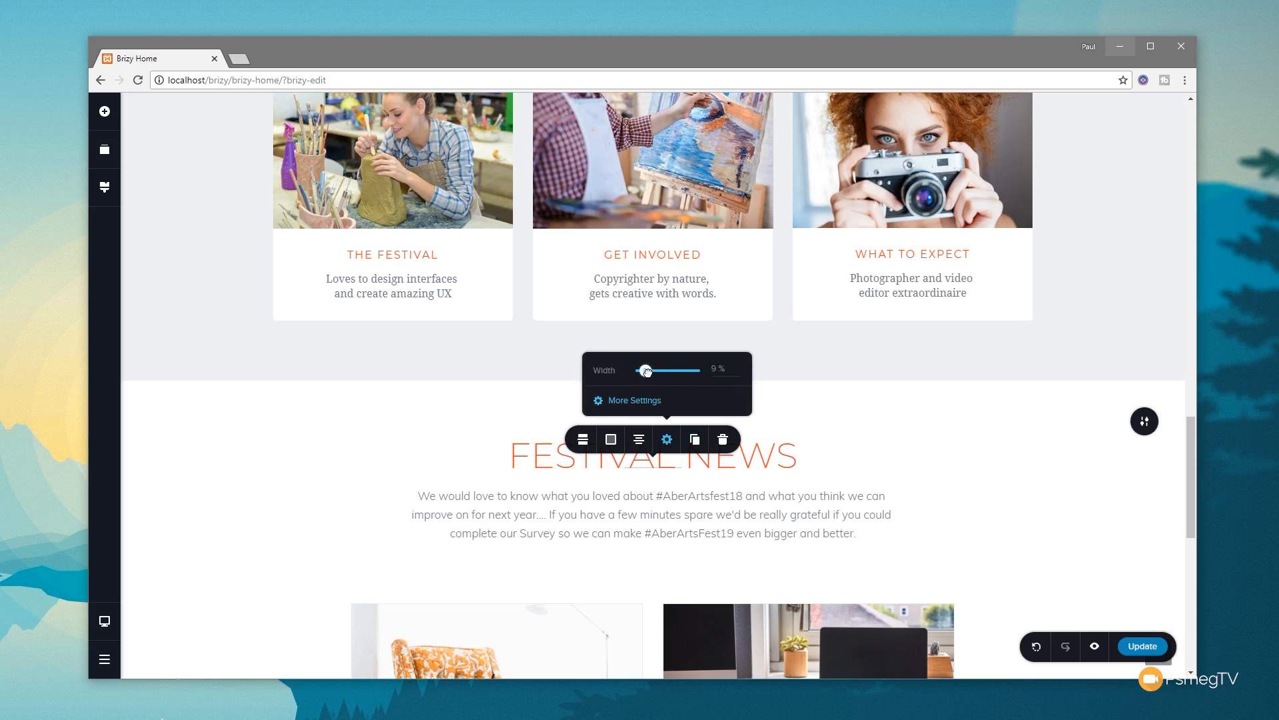
pyautogui.click(634, 398)
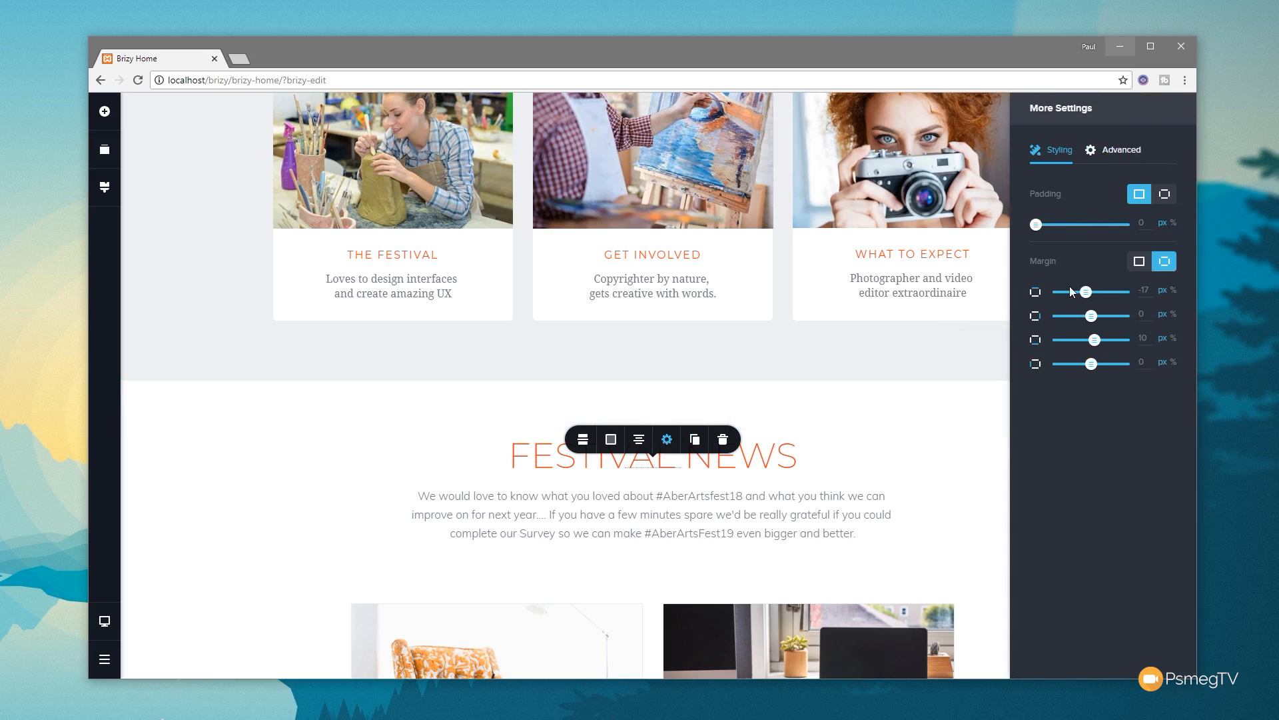
pyautogui.moveTo(1085, 291); pyautogui.dragTo(1093, 291)
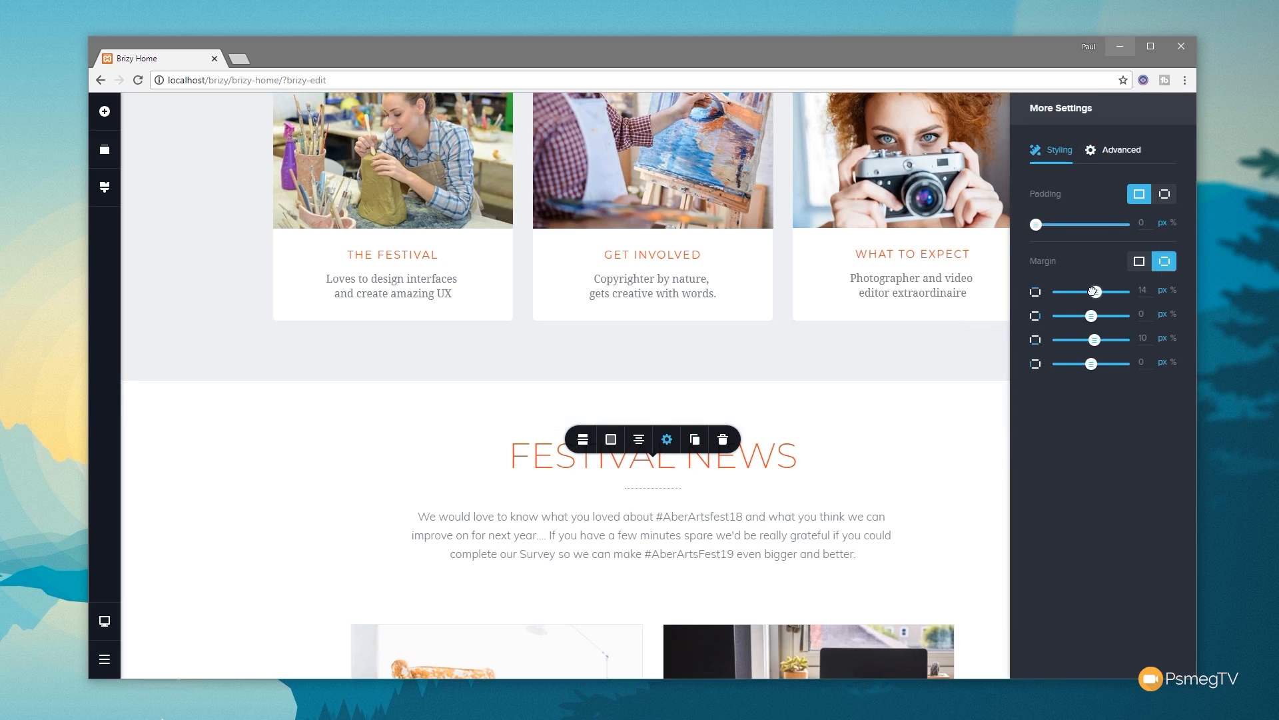
pyautogui.click(284, 525)
# Color the "The Relax Room" and "The Work Room" card titles orange, #FF4600
pyautogui.scroll(-5, 284, 524)
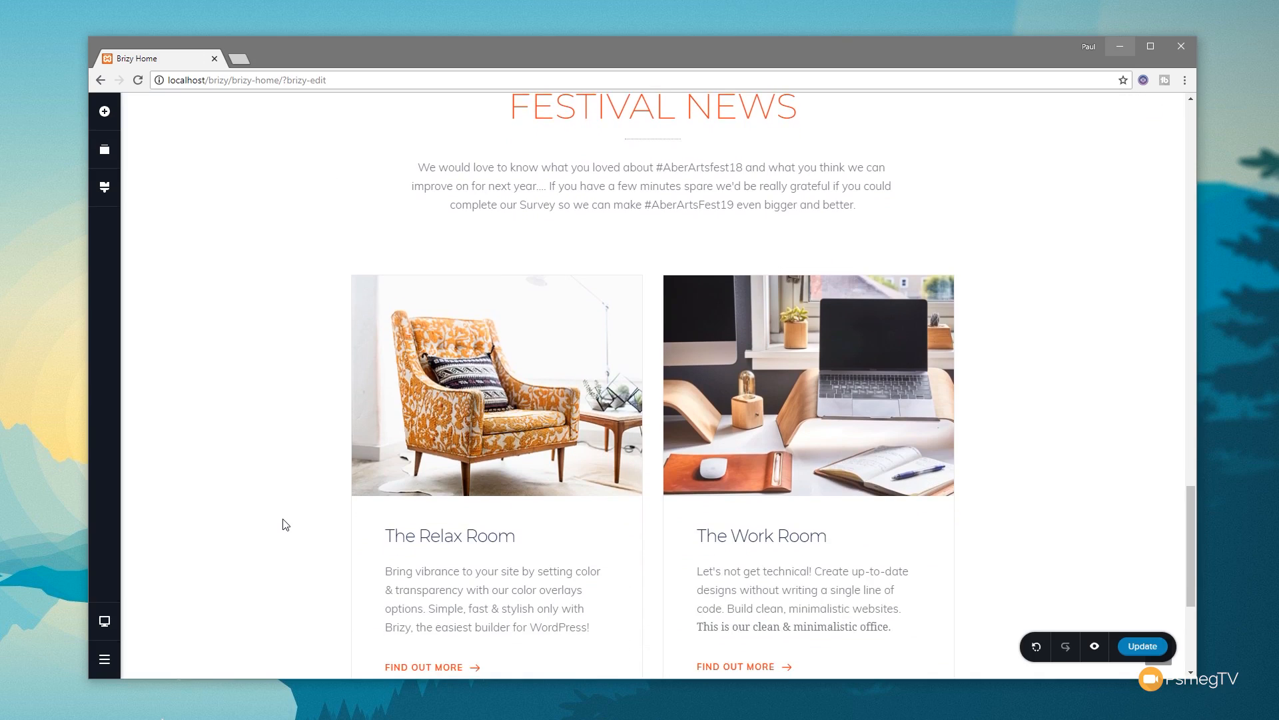
pyautogui.click(487, 536)
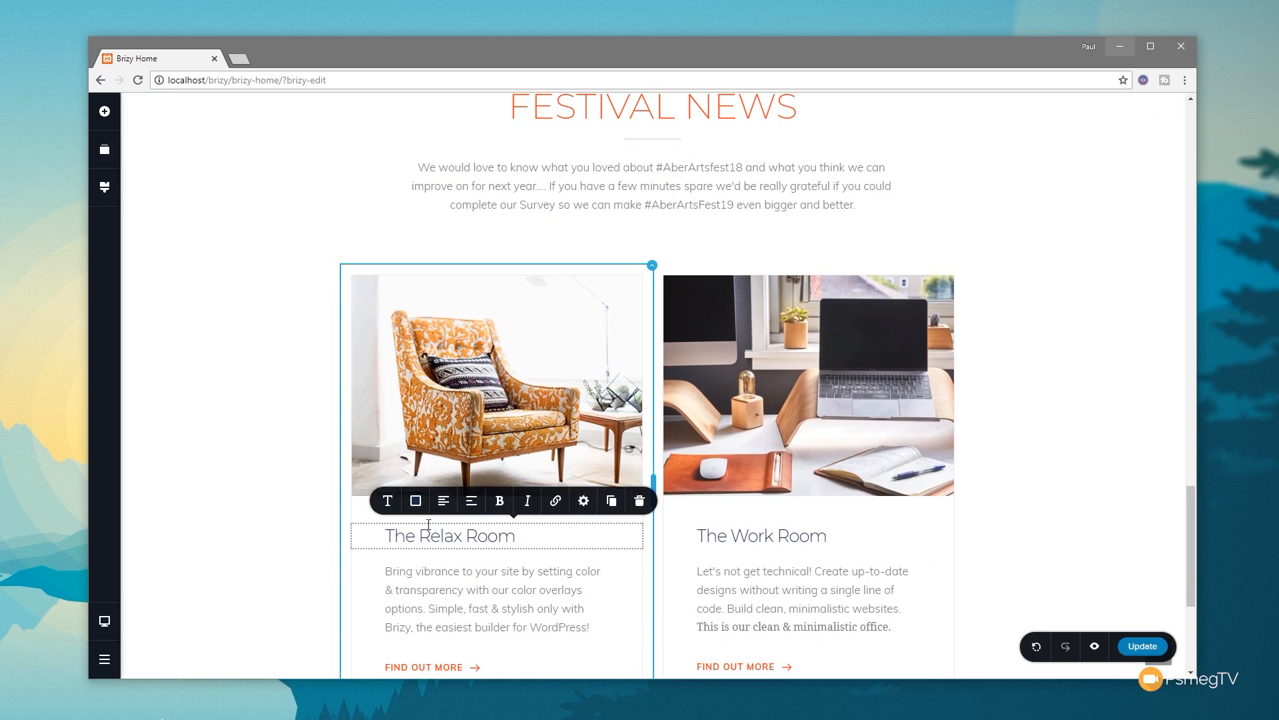
pyautogui.click(416, 501)
pyautogui.click(383, 443)
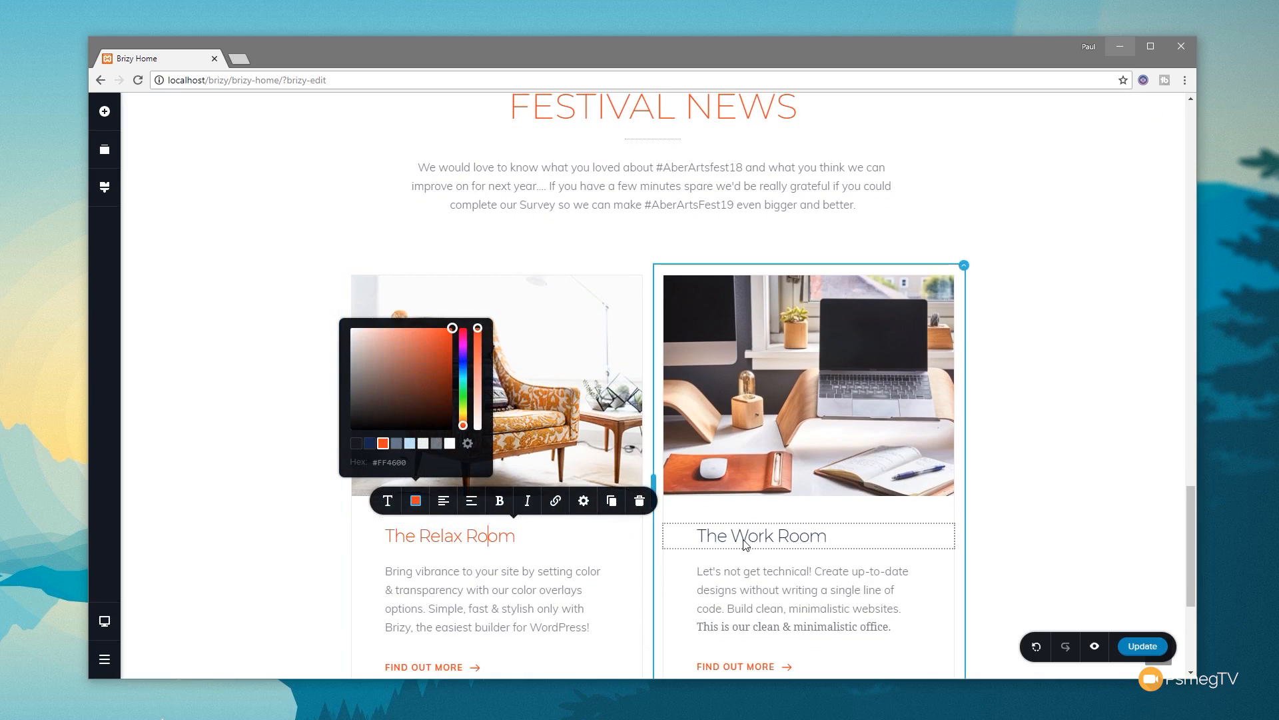
pyautogui.click(744, 543)
pyautogui.click(728, 500)
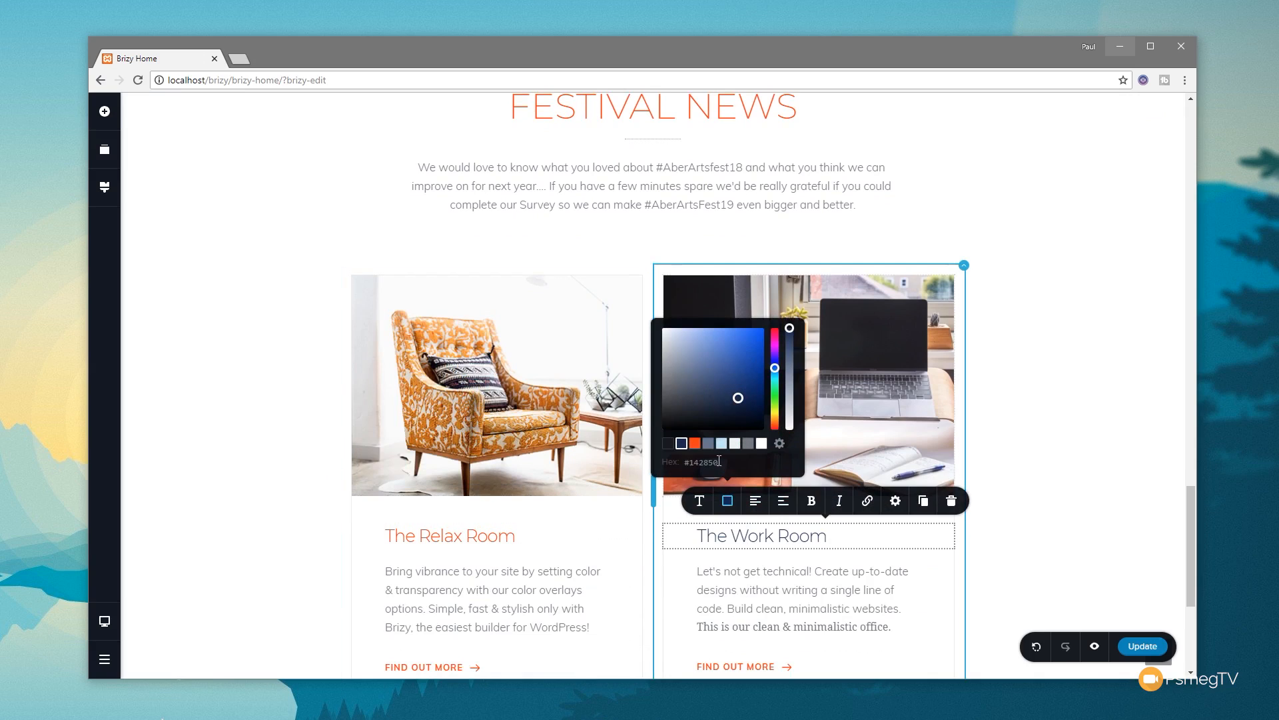
pyautogui.click(695, 443)
# Replace the armchair image on "The Relax Room" card with about-image.jpg from the media library
pyautogui.click(481, 445)
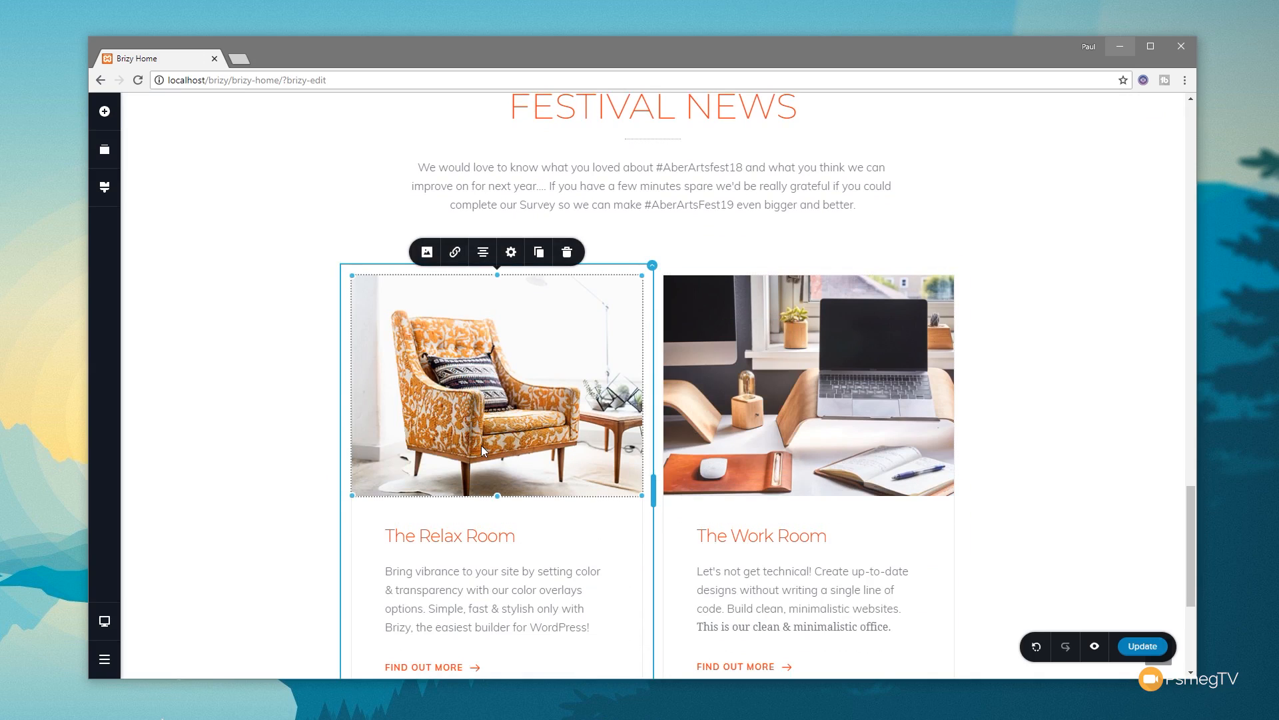
pyautogui.click(427, 252)
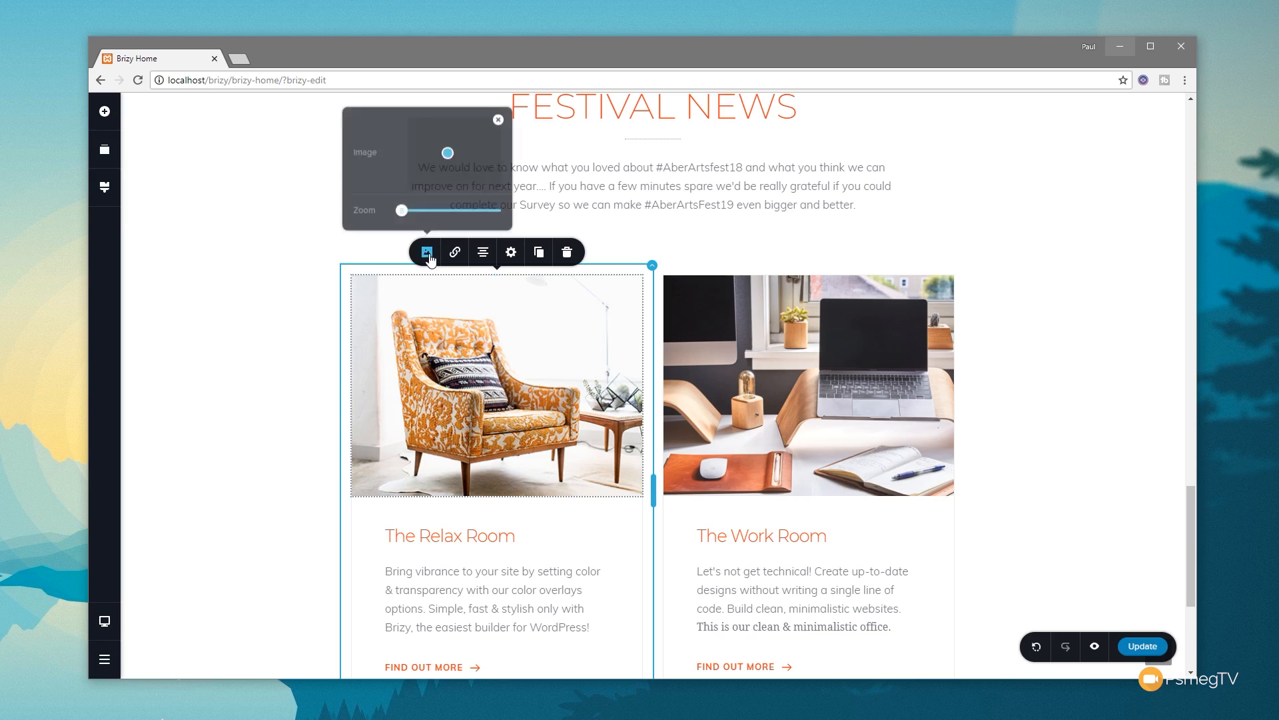
pyautogui.click(498, 118)
pyautogui.click(451, 151)
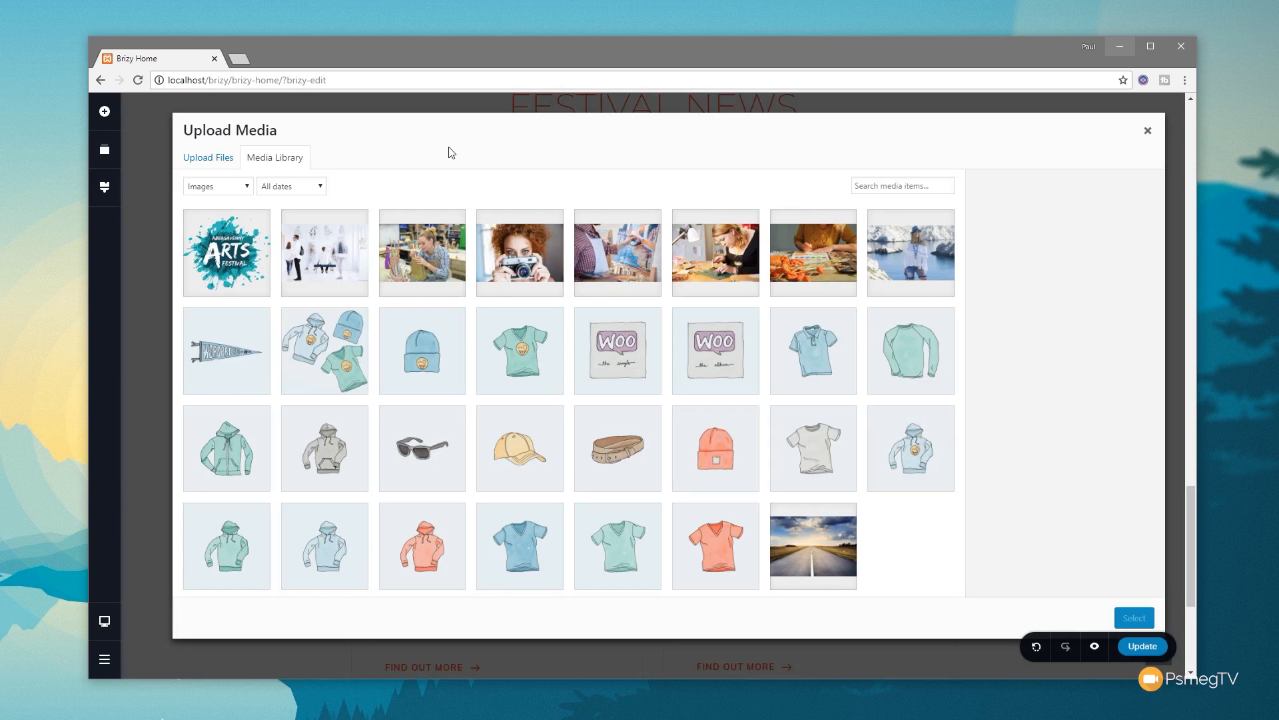
pyautogui.click(812, 270)
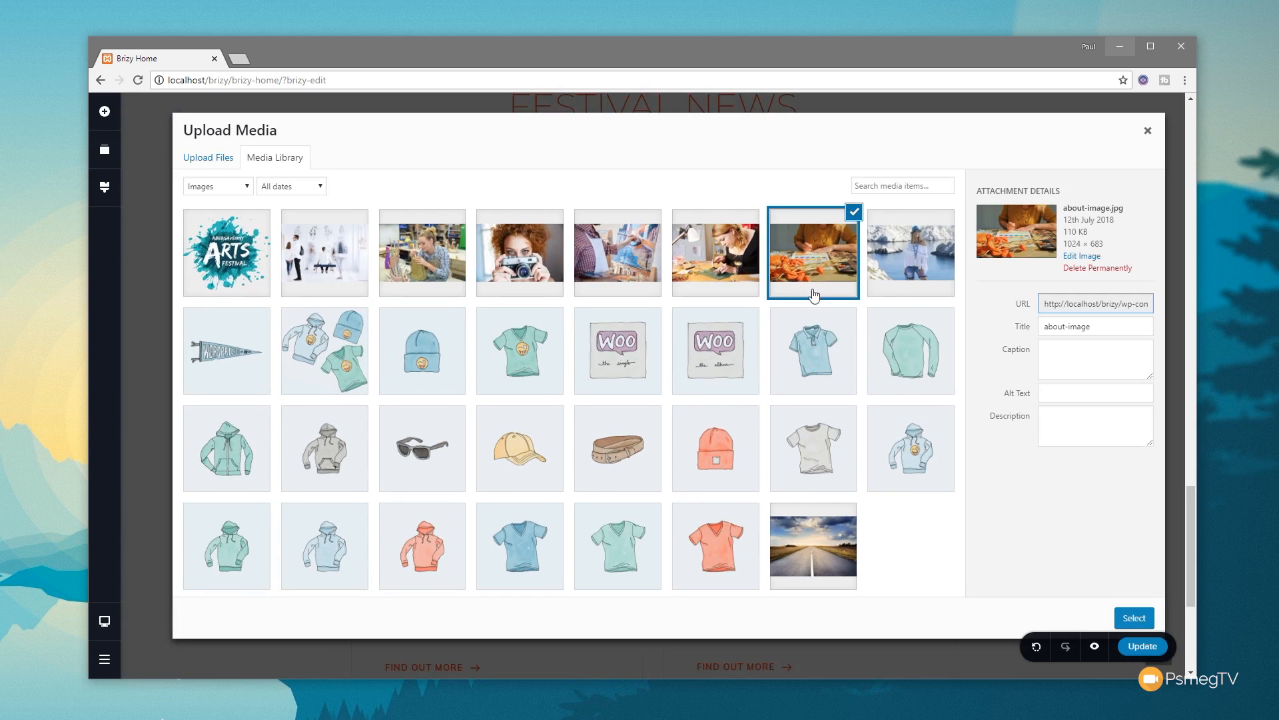
pyautogui.click(1135, 618)
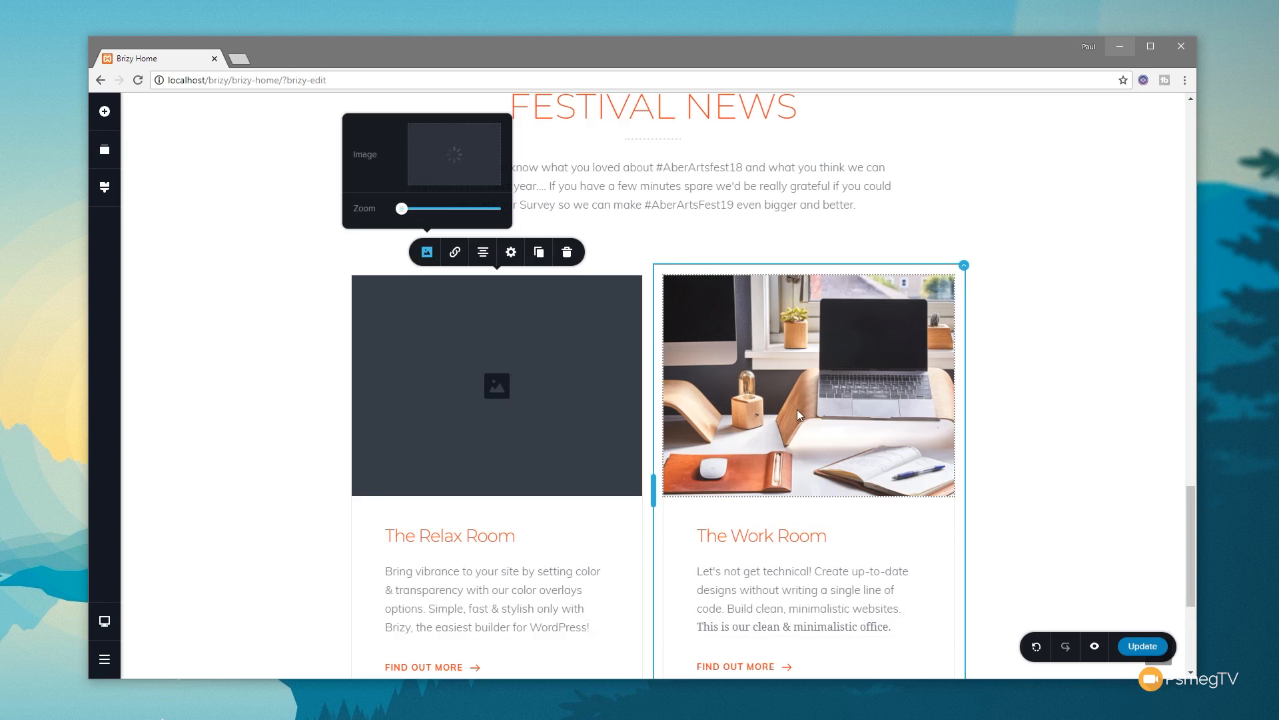
# Replace the desk image on "The Work Room" card with slider-1.jpg from the media library
pyautogui.click(749, 335)
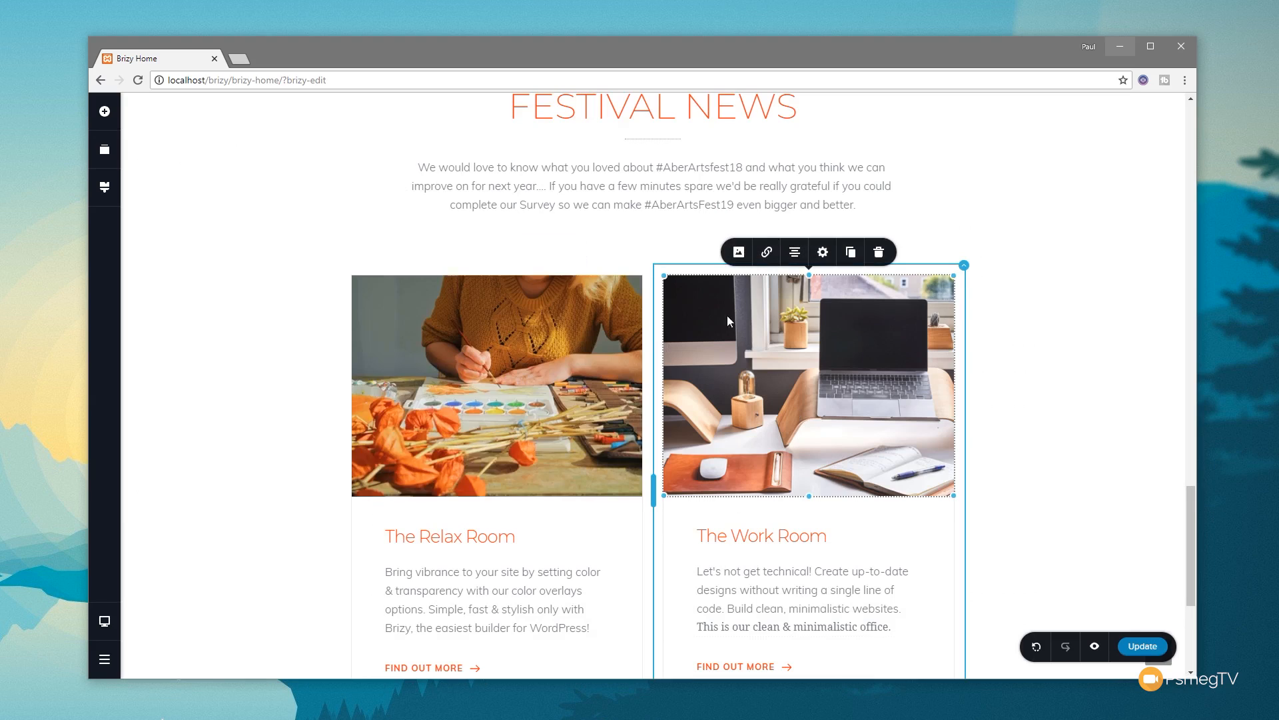
pyautogui.click(735, 255)
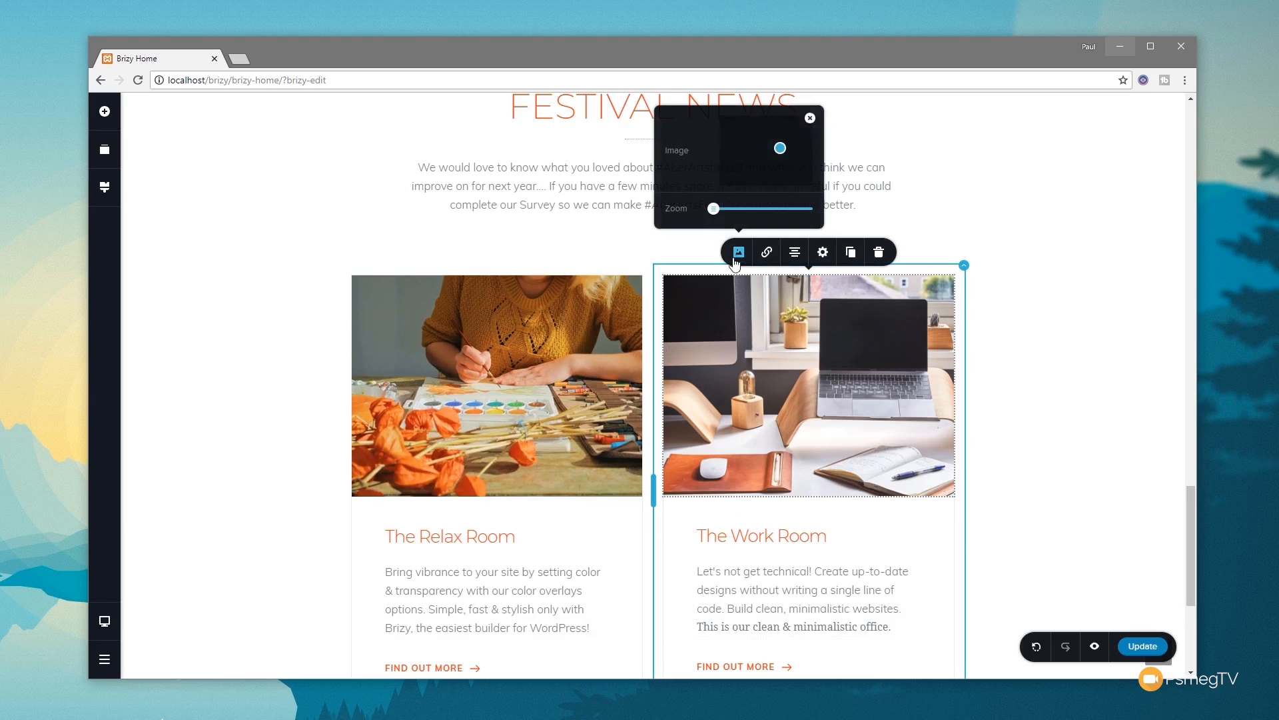
pyautogui.click(809, 119)
pyautogui.click(765, 157)
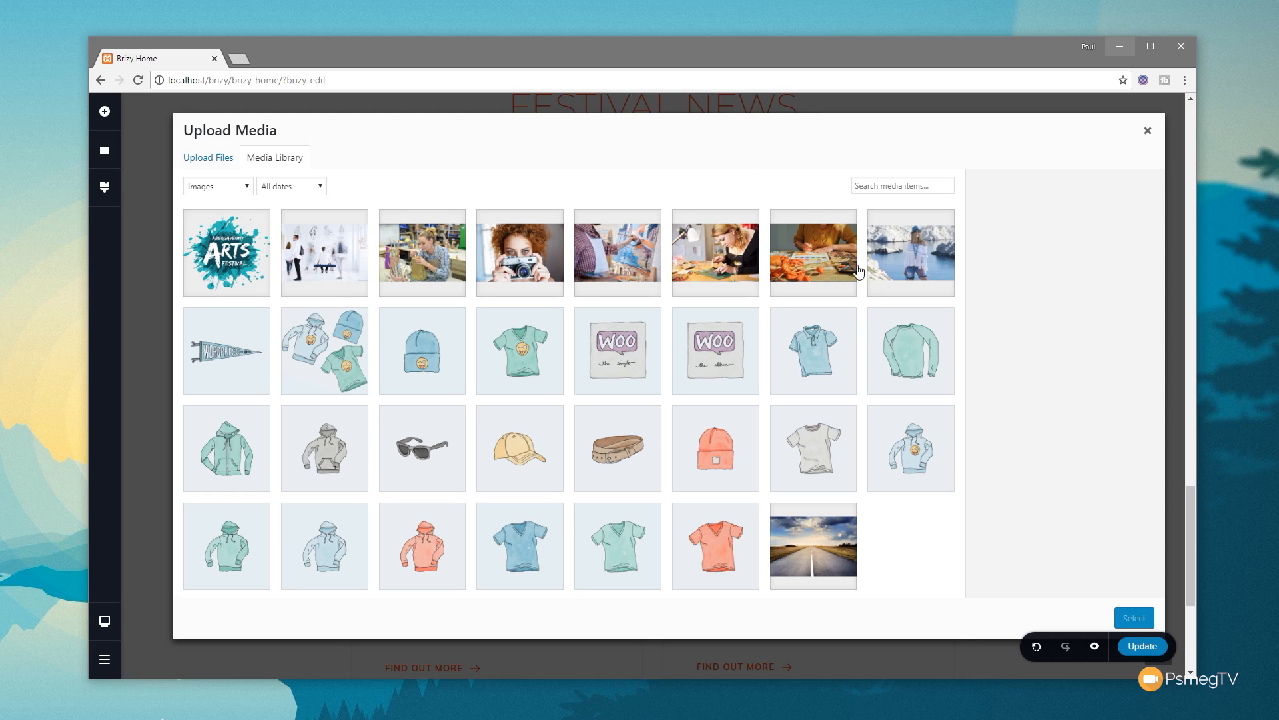
pyautogui.click(339, 270)
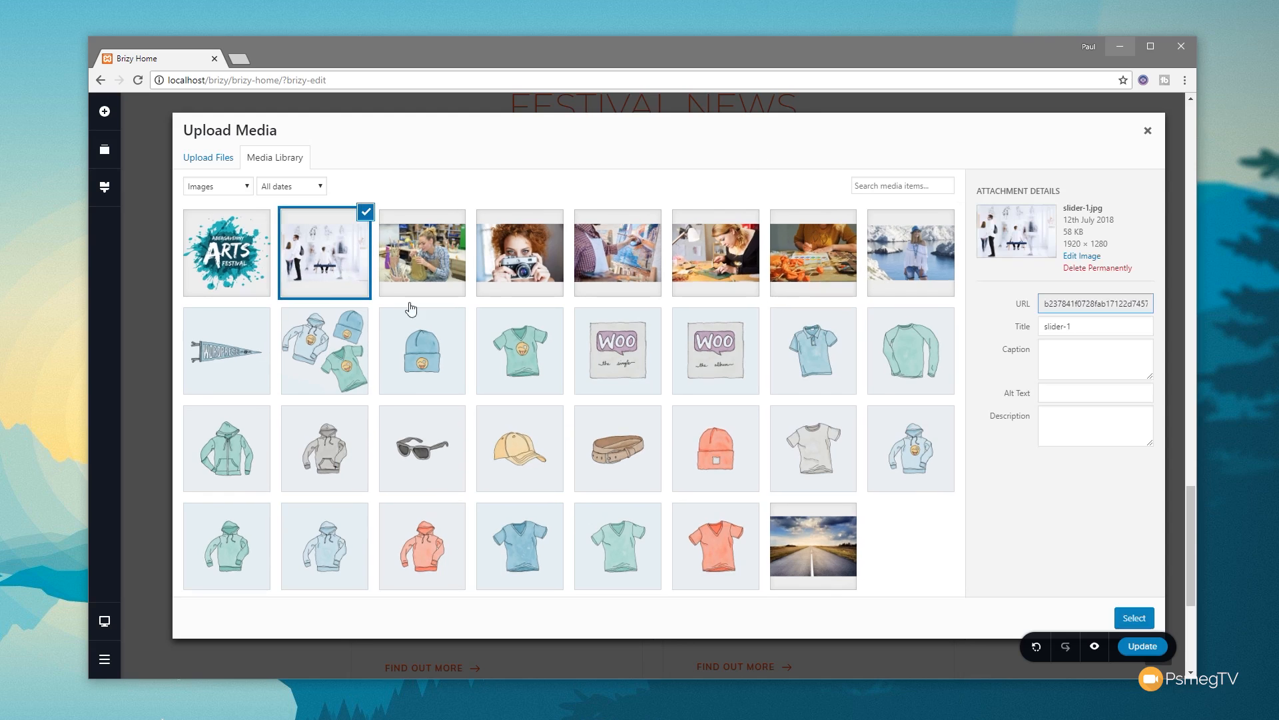
pyautogui.click(1131, 619)
pyautogui.click(246, 499)
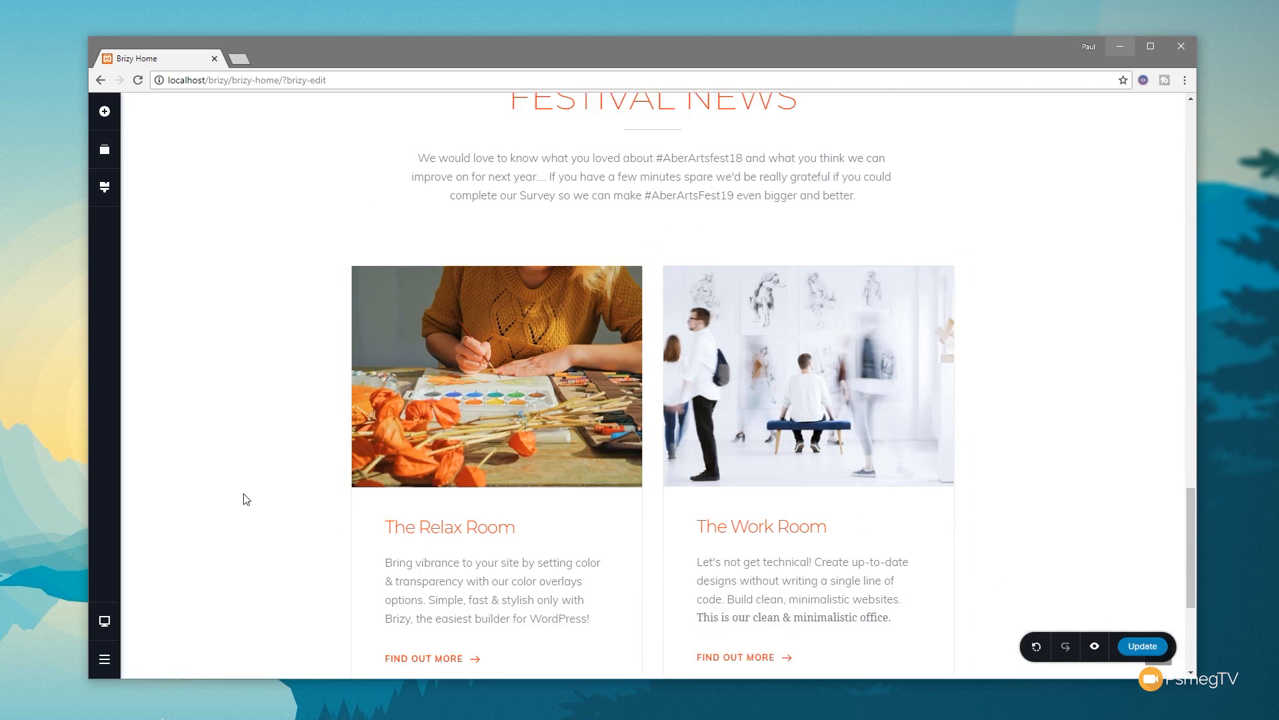
# Check the Festival News and The Festival blocks and save the page changes
pyautogui.scroll(-4, 247, 499)
pyautogui.scroll(5, 247, 499)
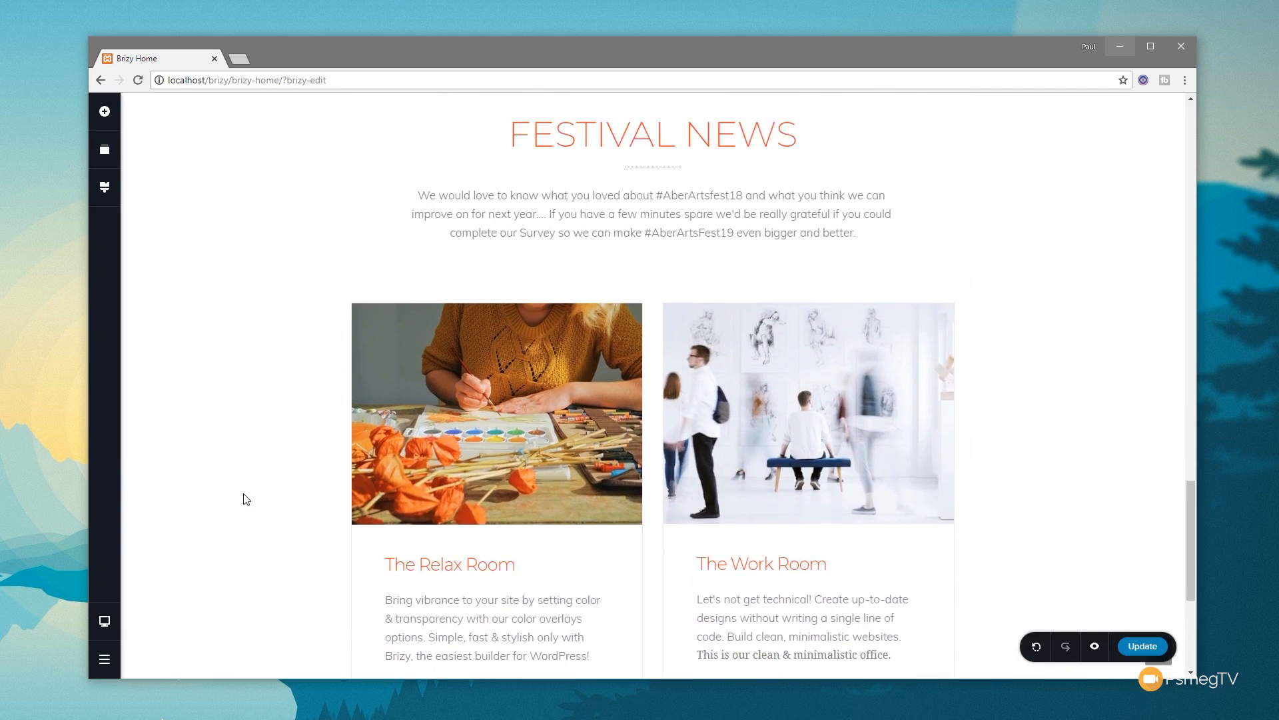
pyautogui.scroll(7, 247, 499)
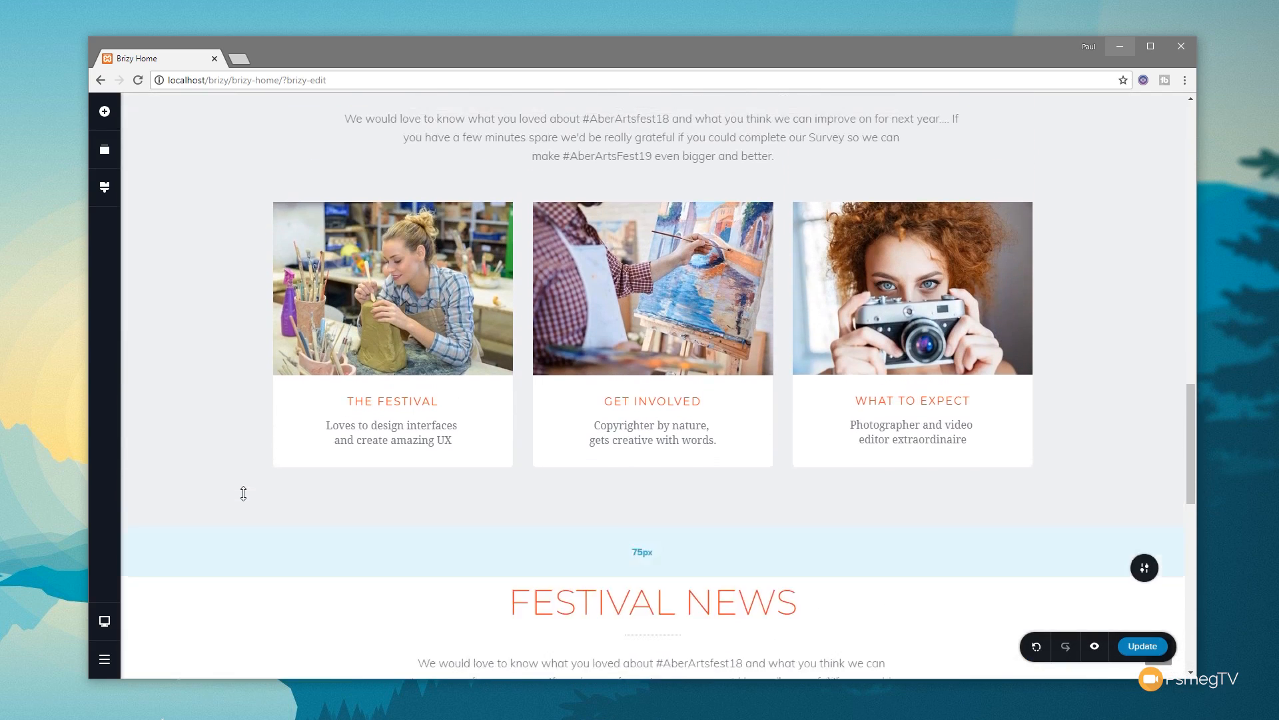
pyautogui.scroll(2, 244, 493)
pyautogui.click(1155, 653)
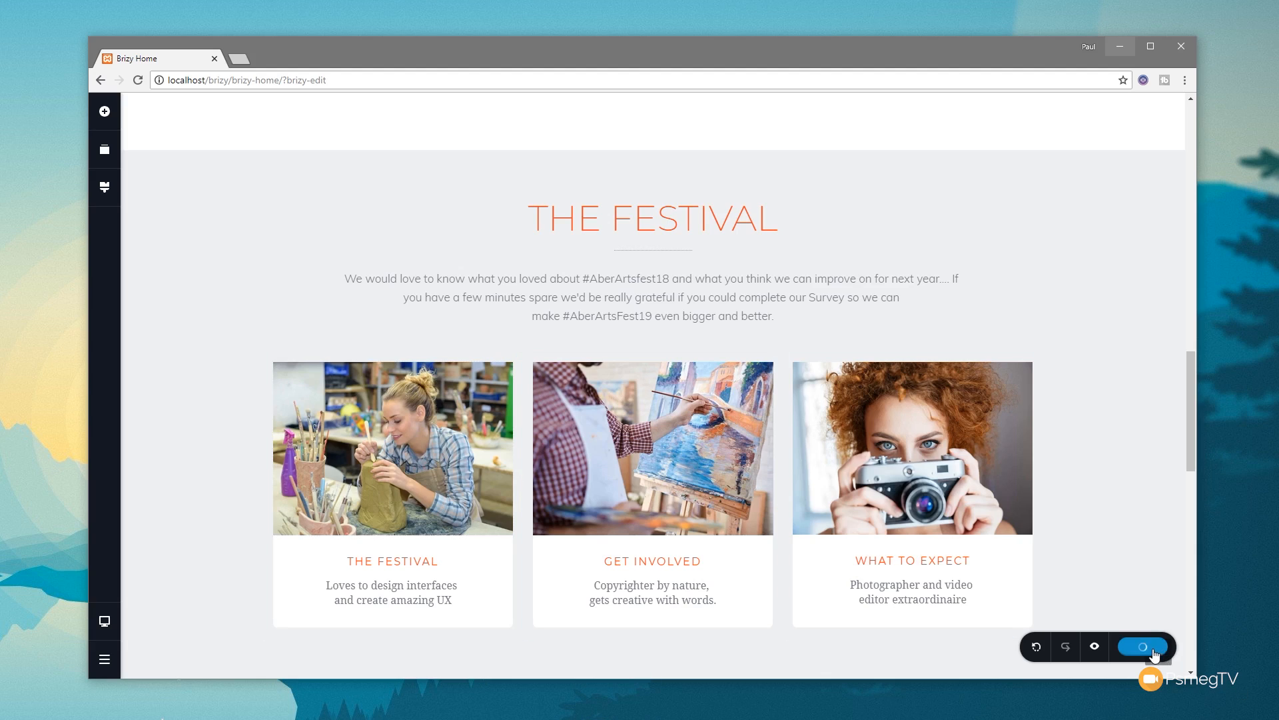
# Open the page preview and examine every block from the Arts Festival hero down to the footer
pyautogui.click(1096, 649)
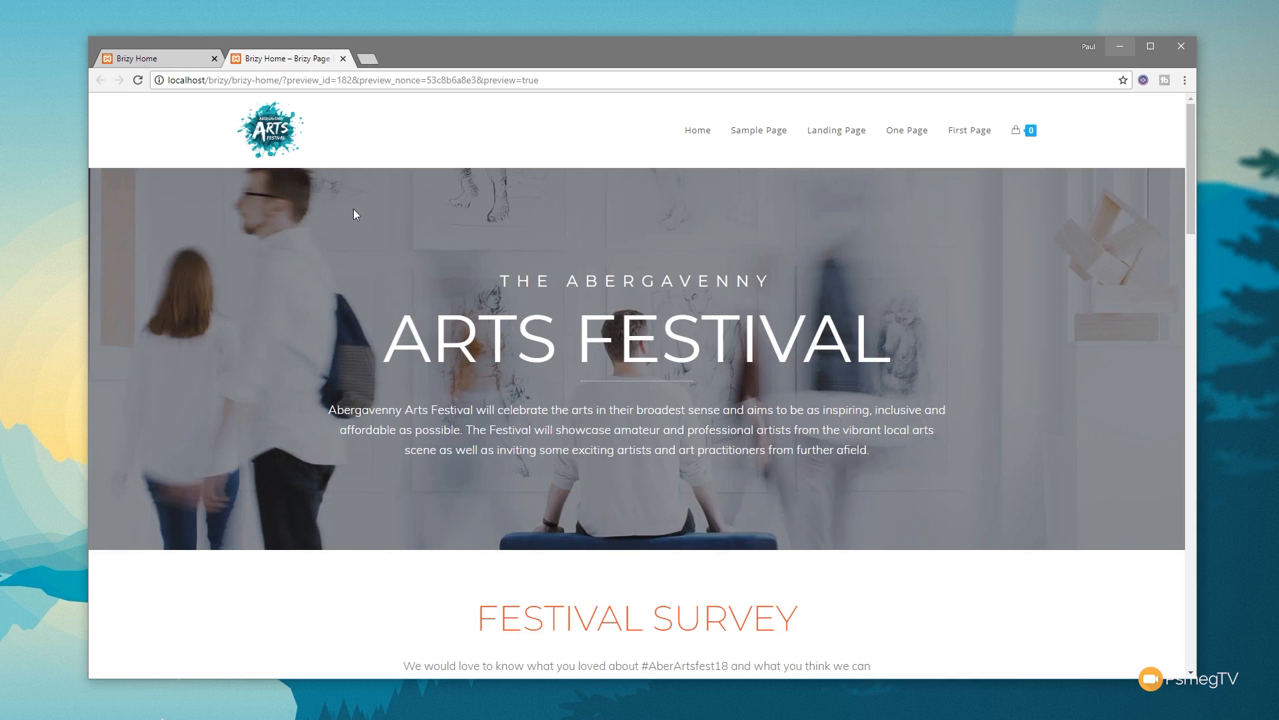
pyautogui.scroll(-3, 309, 359)
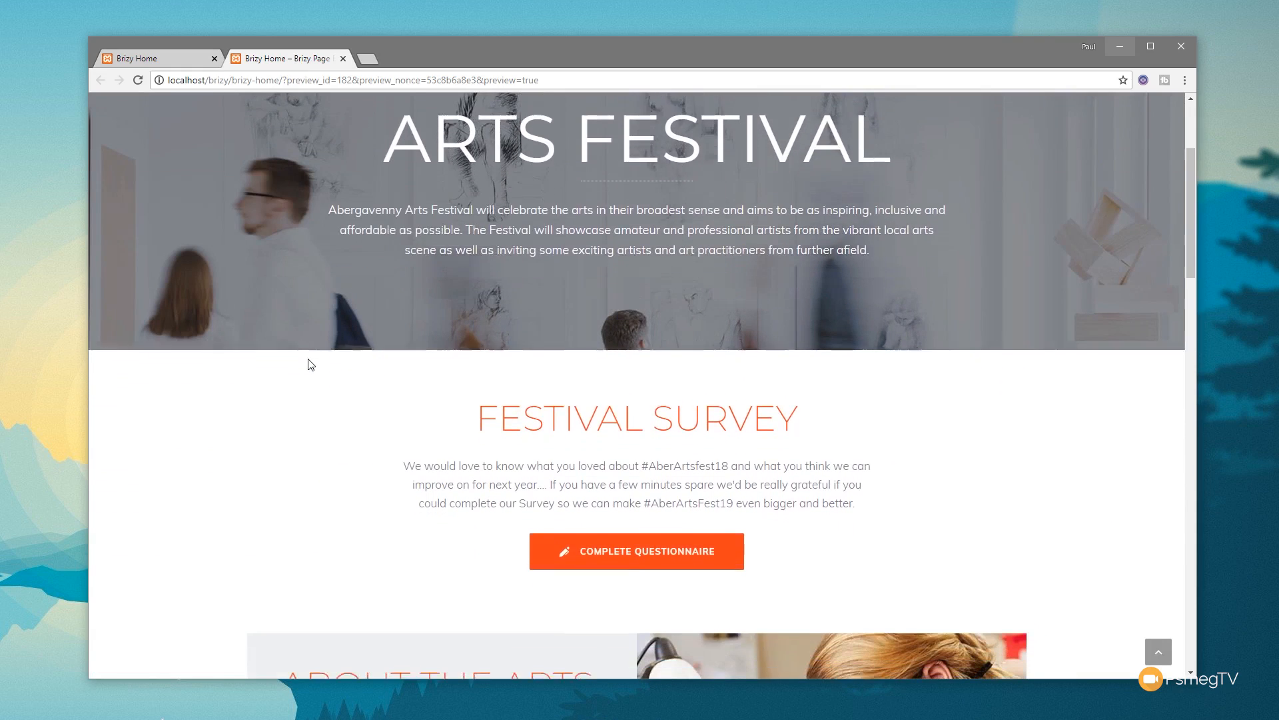
pyautogui.scroll(-3, 309, 365)
pyautogui.scroll(-6, 308, 365)
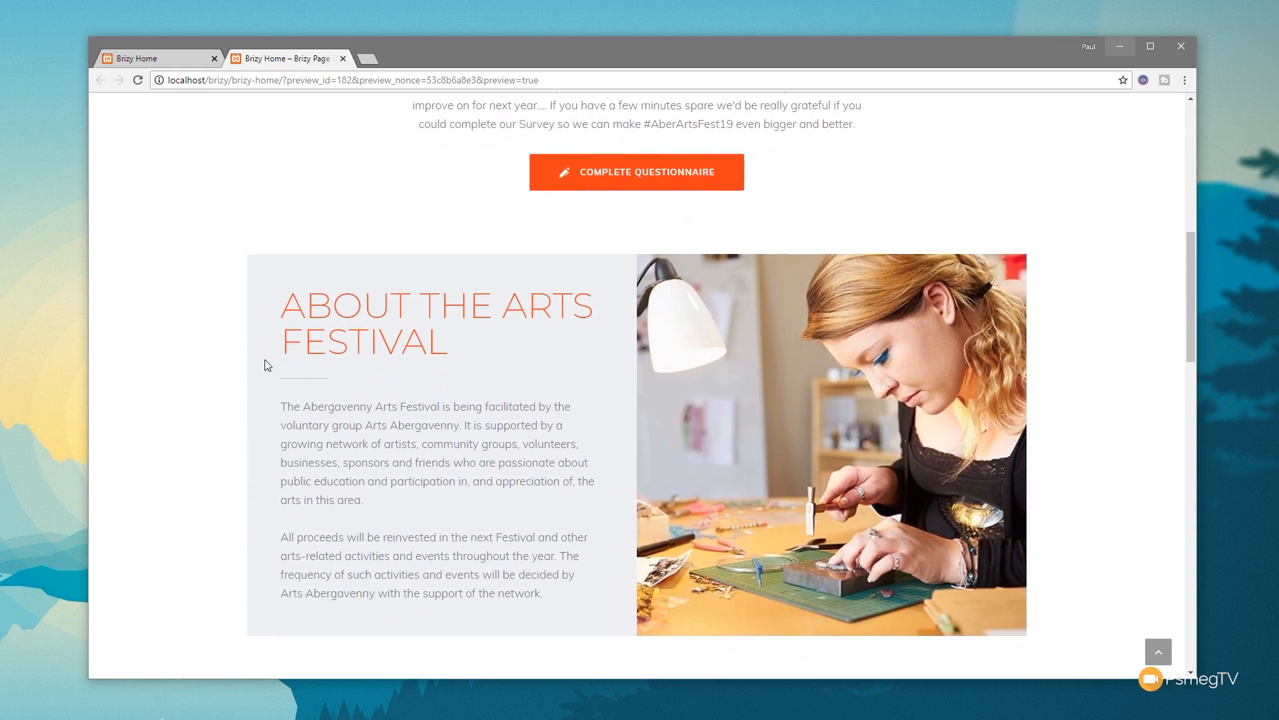
pyautogui.scroll(-9, 226, 361)
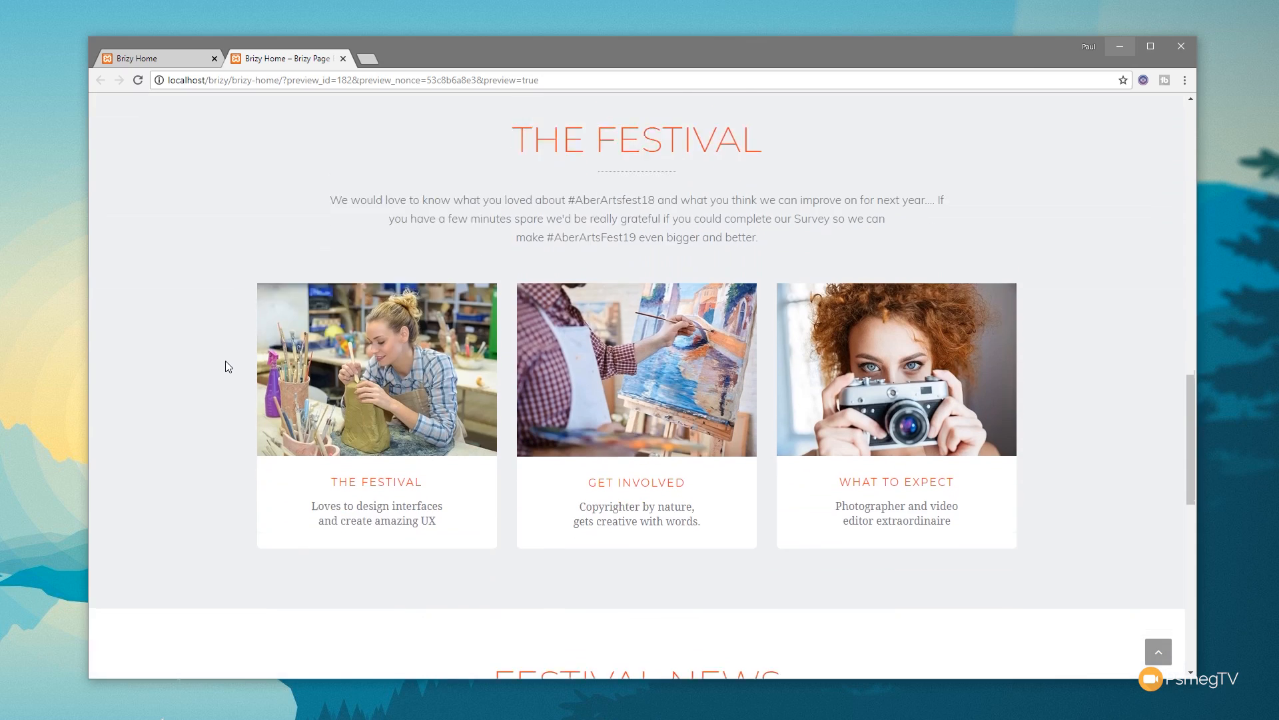
pyautogui.scroll(-6, 225, 361)
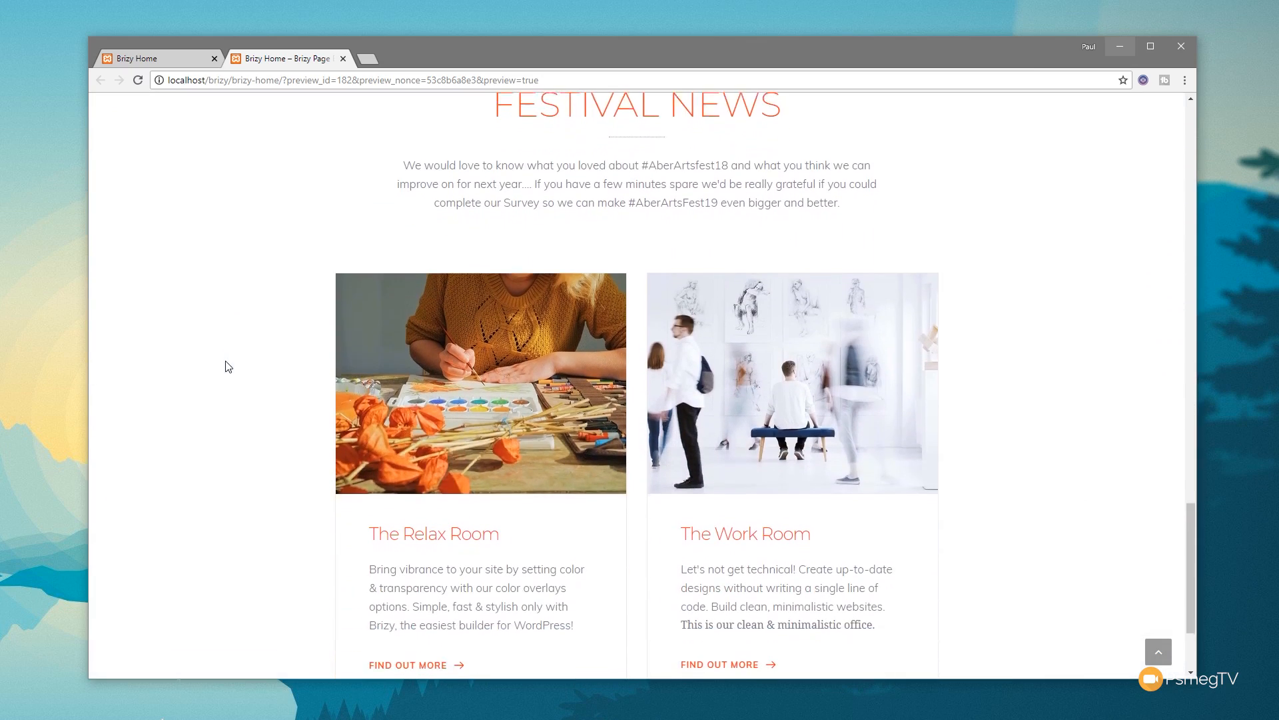
pyautogui.scroll(-2, 225, 364)
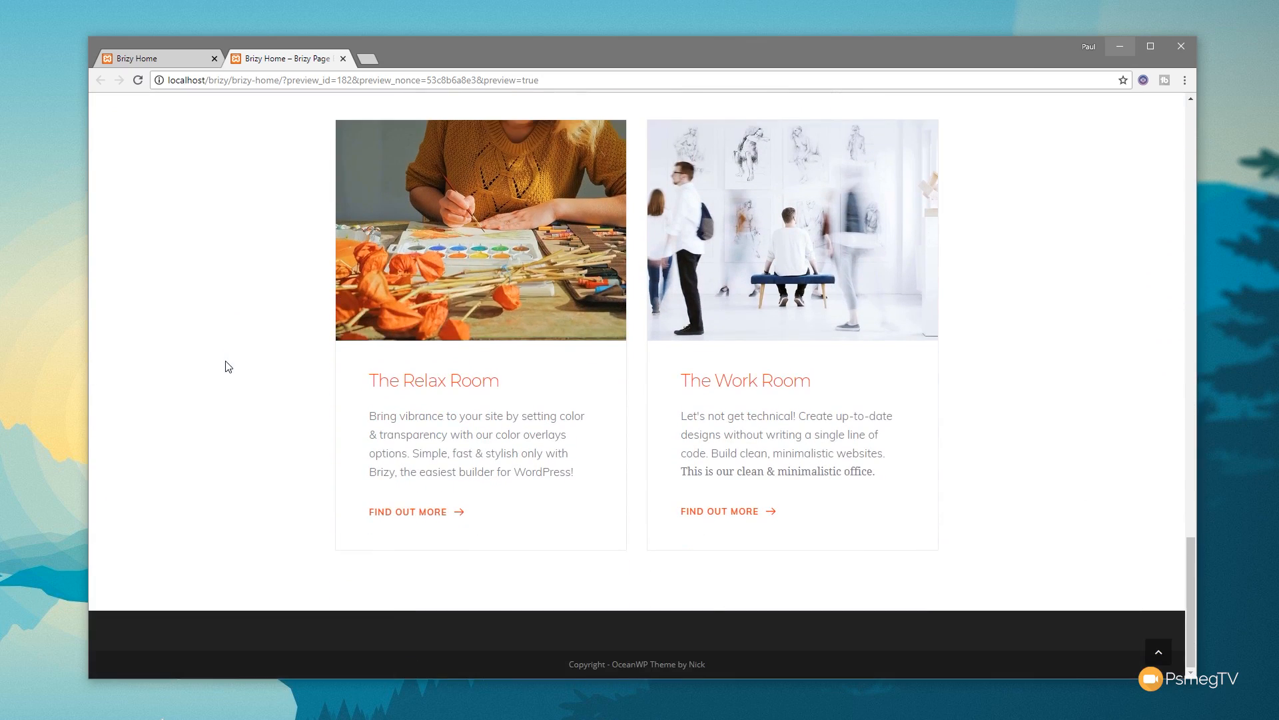